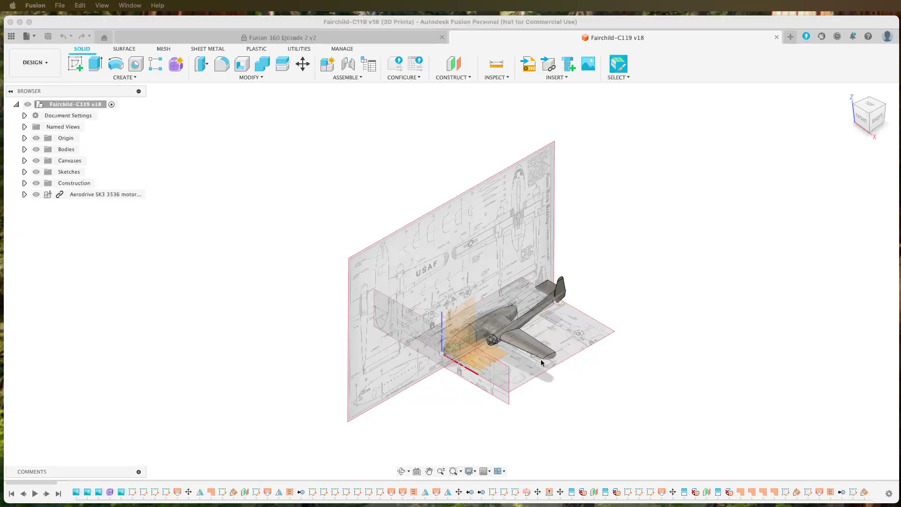
# - Hide all the reference canvases around the aircraft model
pyautogui.scroll(-3, 516, 355)
pyautogui.scroll(10, 554, 342)
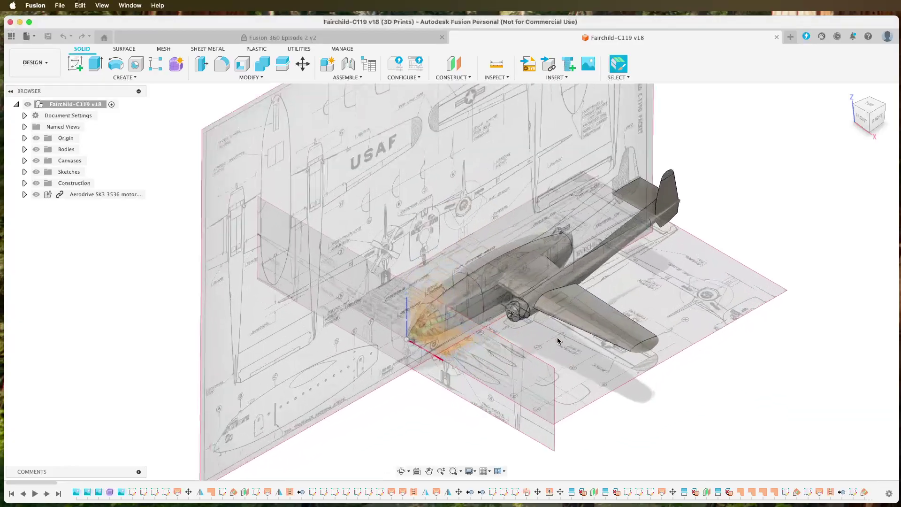
pyautogui.scroll(-3, 543, 289)
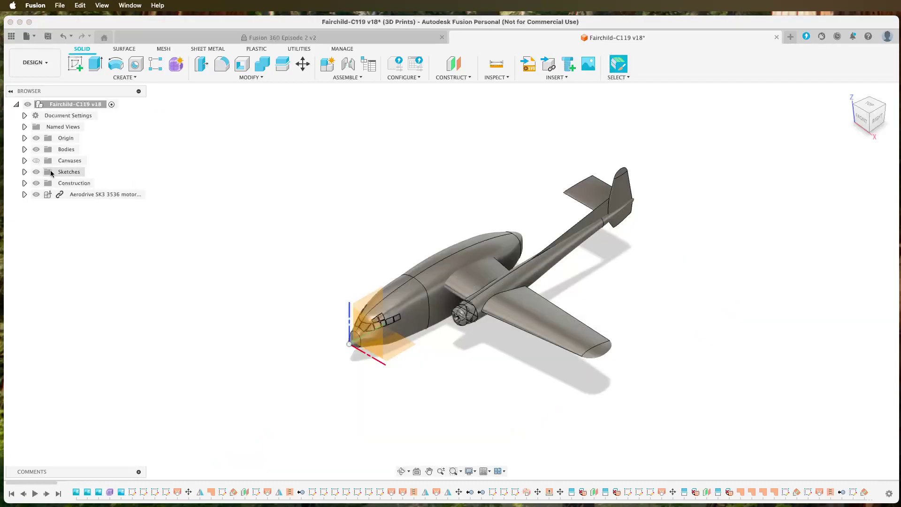
pyautogui.click(36, 161)
# - Hide the Fusolage, H_Stabiliser (1), V_Stabiliser, V_Tip, Bottom_Fin, Inner_Wing, Outer_Wing and Wing_Tip bodies
pyautogui.click(24, 149)
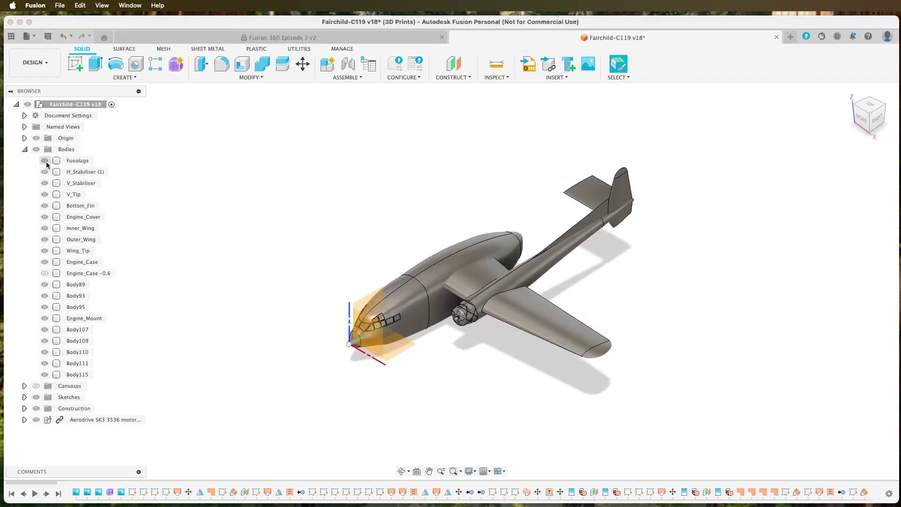
pyautogui.click(44, 161)
pyautogui.click(44, 172)
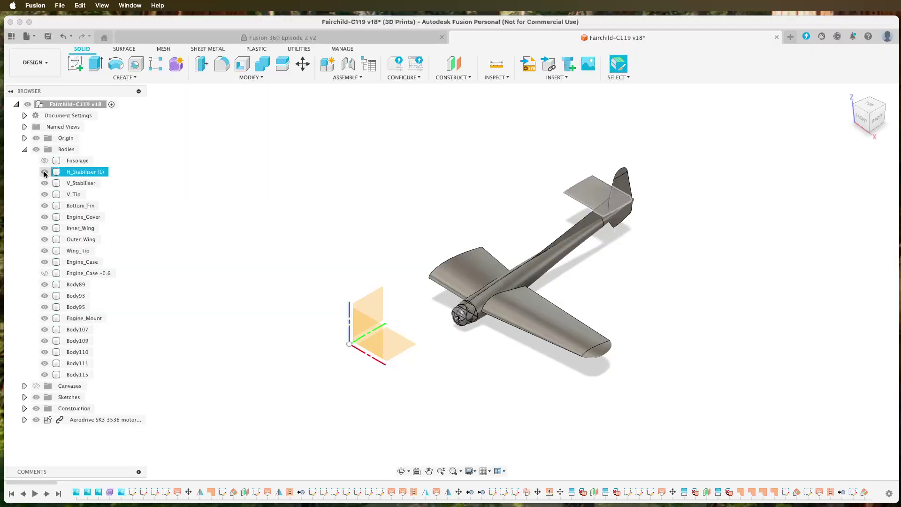
pyautogui.click(45, 183)
pyautogui.click(45, 195)
pyautogui.click(44, 205)
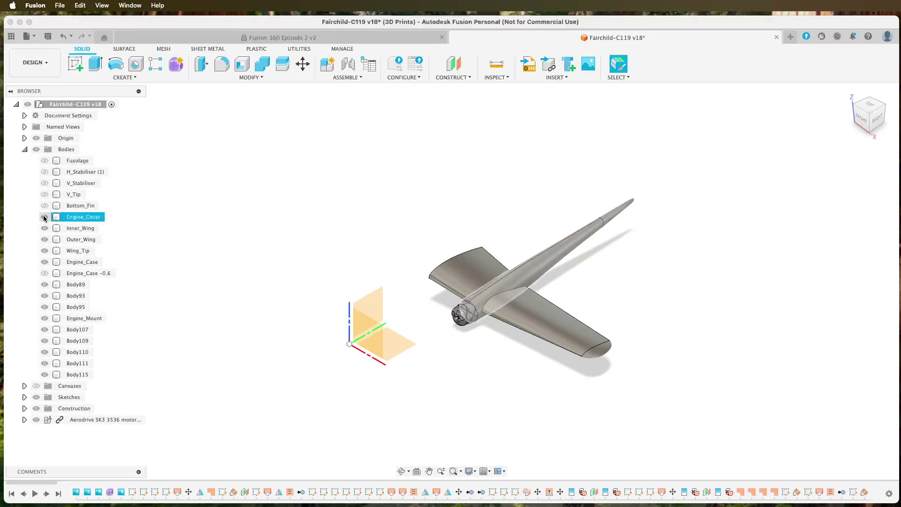
pyautogui.click(44, 228)
pyautogui.click(44, 240)
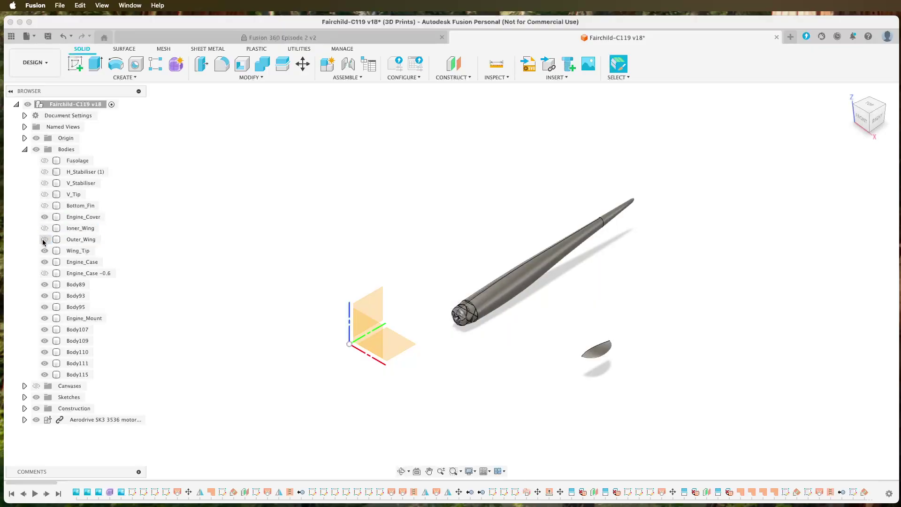
pyautogui.click(45, 251)
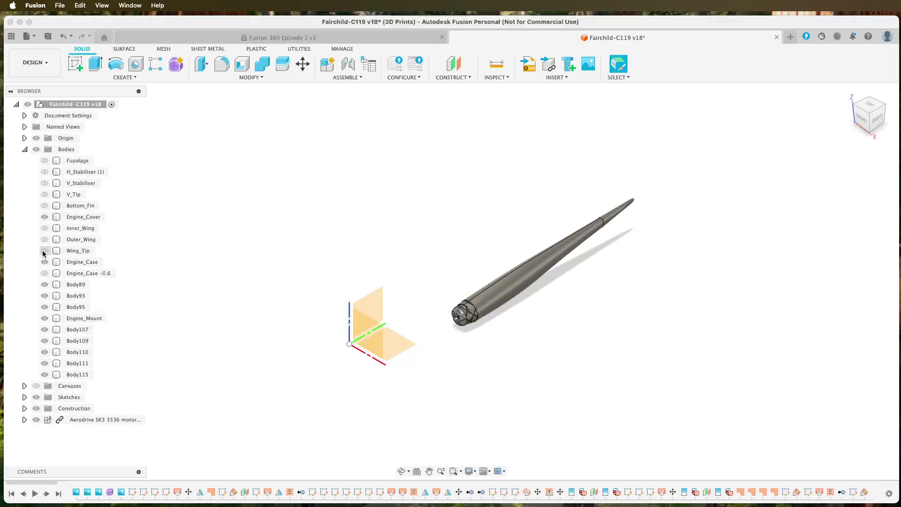
# - Hide the Engine_Cover body and the Aerodrive SK3 3536 motor component, keeping the engine case and its inner bodies in view
pyautogui.scroll(5, 567, 263)
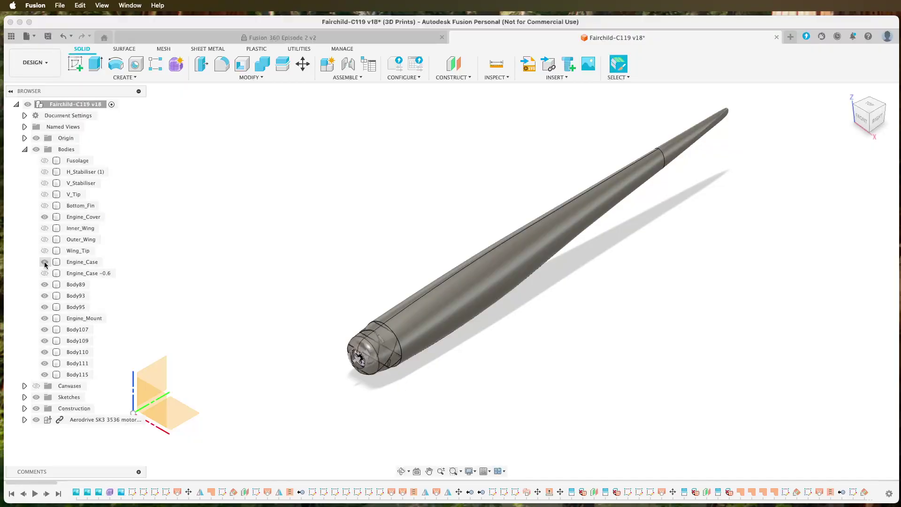
pyautogui.click(44, 285)
pyautogui.click(45, 218)
pyautogui.click(37, 420)
pyautogui.scroll(5, 371, 382)
pyautogui.moveTo(462, 392); pyautogui.dragTo(501, 344, button='middle')
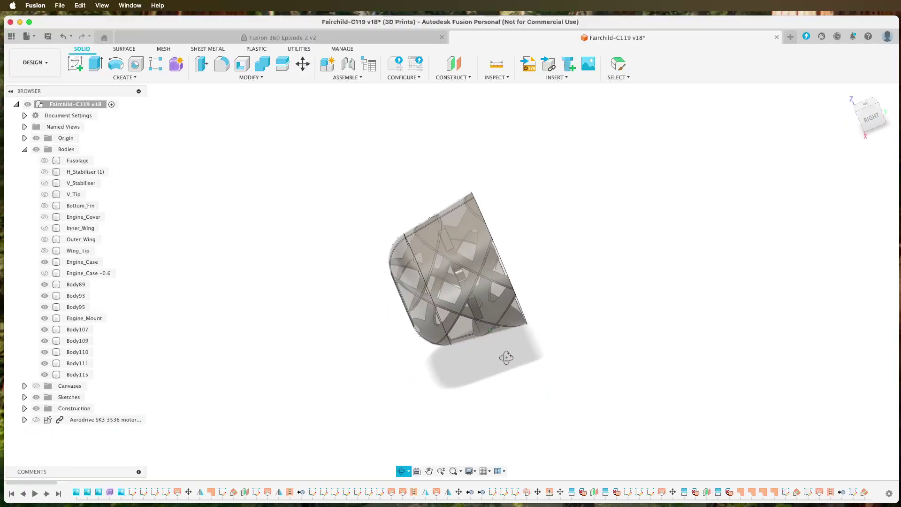
pyautogui.moveTo(474, 278); pyautogui.dragTo(511, 387, button='middle')
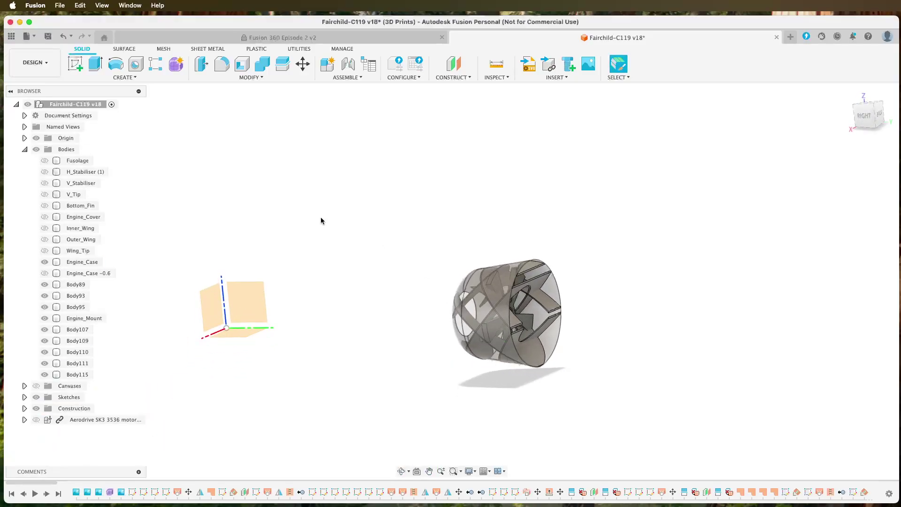
# - Combine Engine_Case with Body89, Body93, Body95, Engine_Mount, Body107, Body109, Body110, Body111 and Body115 using the Join operation
pyautogui.click(262, 64)
pyautogui.click(494, 293)
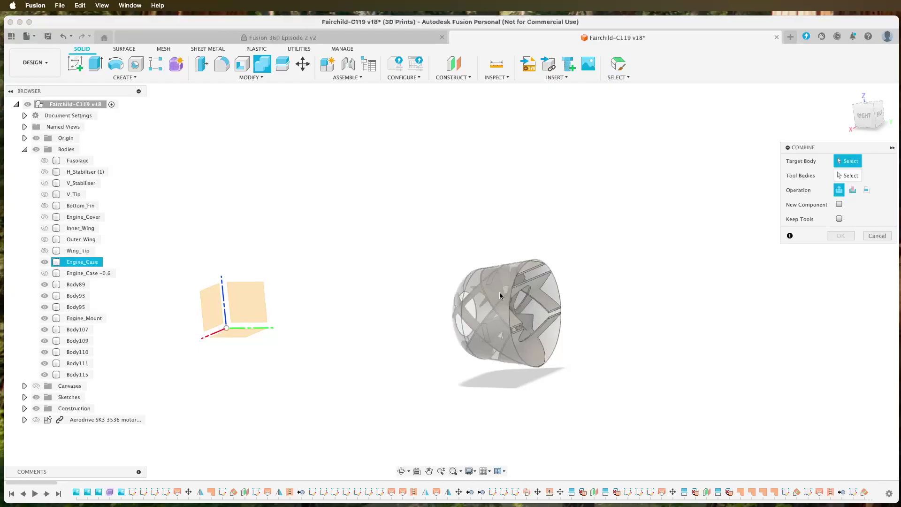
pyautogui.click(89, 262)
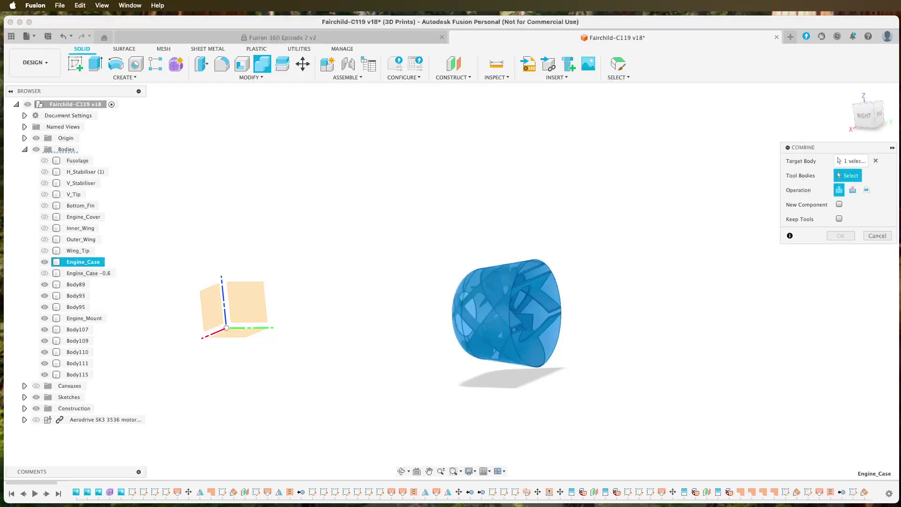
pyautogui.click(75, 284)
pyautogui.click(74, 295)
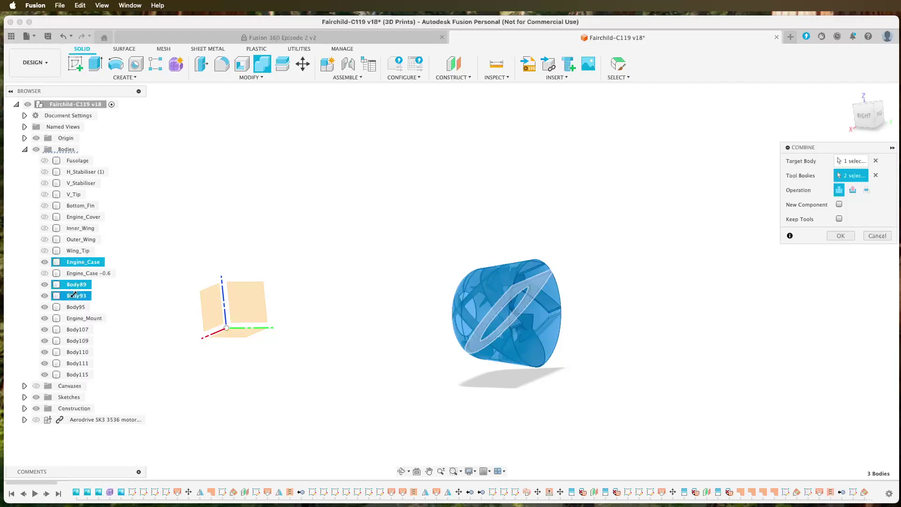
pyautogui.click(75, 307)
pyautogui.click(75, 318)
pyautogui.click(74, 330)
pyautogui.click(75, 342)
pyautogui.click(77, 353)
pyautogui.click(77, 363)
pyautogui.click(75, 374)
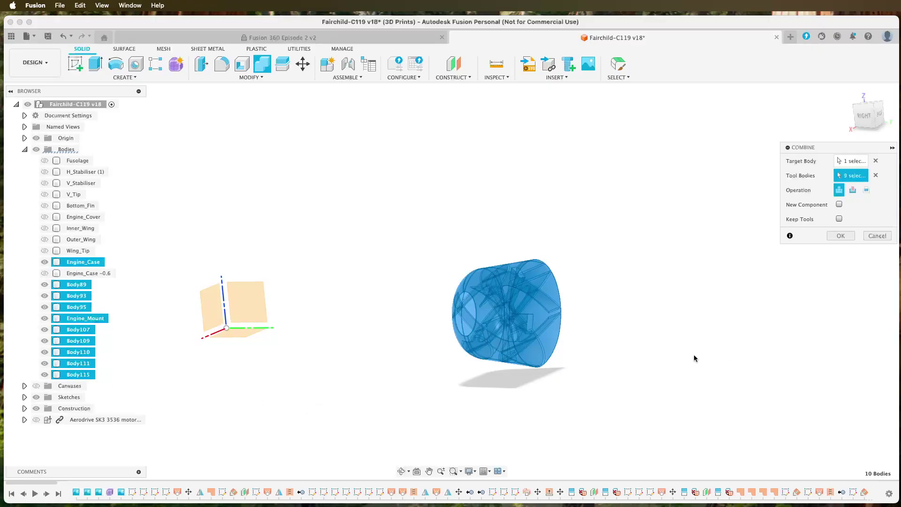
pyautogui.scroll(3, 491, 365)
pyautogui.keyDown('shift'); pyautogui.moveTo(626, 324); pyautogui.dragTo(671, 320, button='middle'); pyautogui.keyUp('shift')
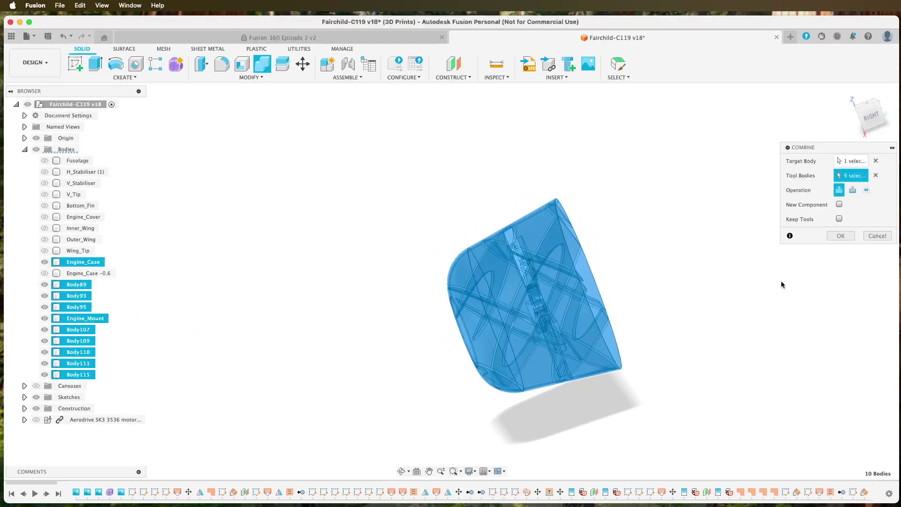
pyautogui.click(841, 235)
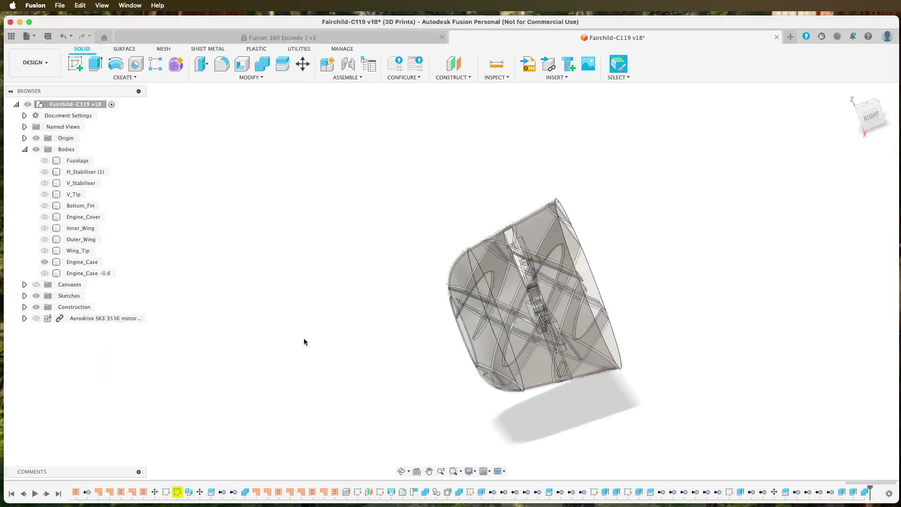
# - Toggle the visibility of Engine_Case and Engine_Case -0.6 to compare the two engine case bodies
pyautogui.click(44, 262)
pyautogui.click(45, 263)
pyautogui.keyDown('shift'); pyautogui.moveTo(494, 392); pyautogui.dragTo(322, 260, button='middle'); pyautogui.keyUp('shift')
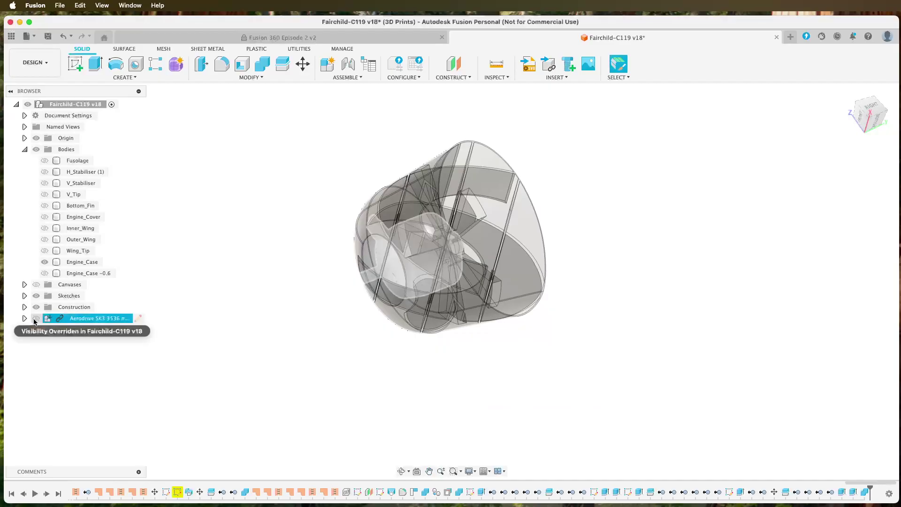
pyautogui.click(52, 272)
pyautogui.click(45, 273)
pyautogui.click(47, 274)
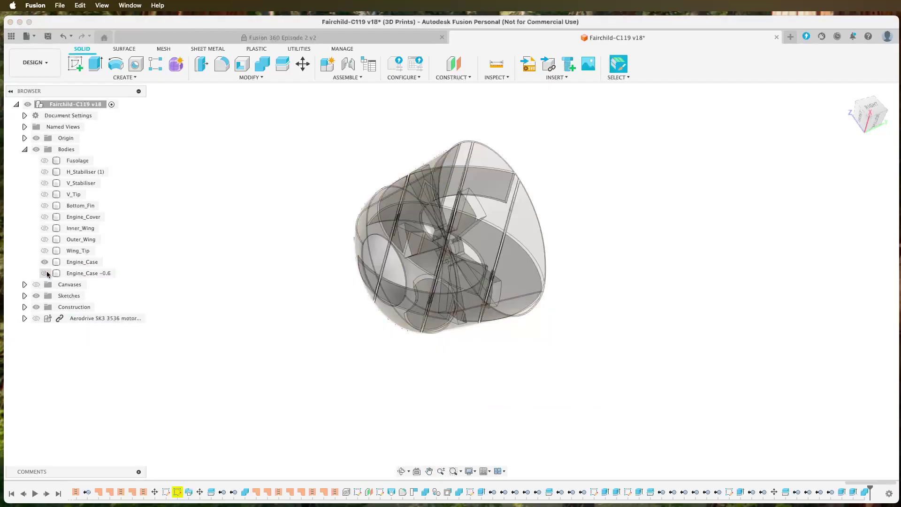
pyautogui.click(45, 274)
pyautogui.click(45, 273)
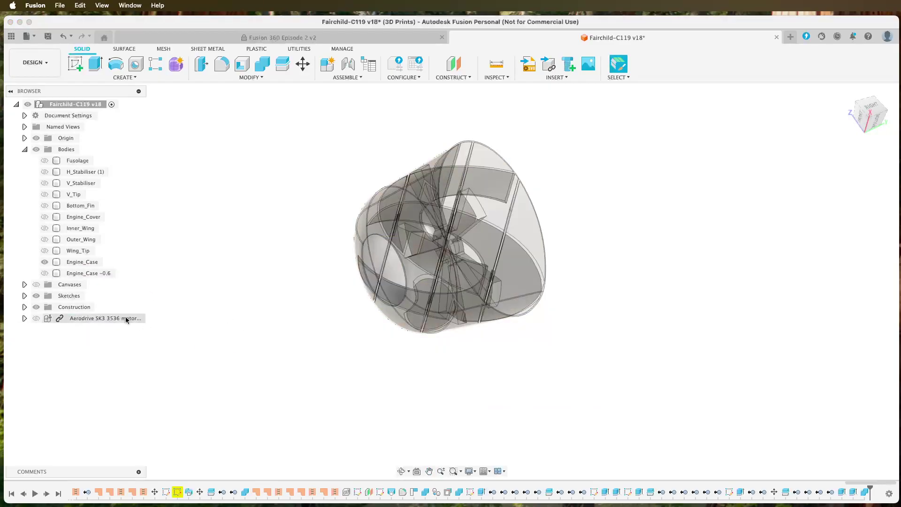
pyautogui.click(45, 273)
pyautogui.click(45, 273)
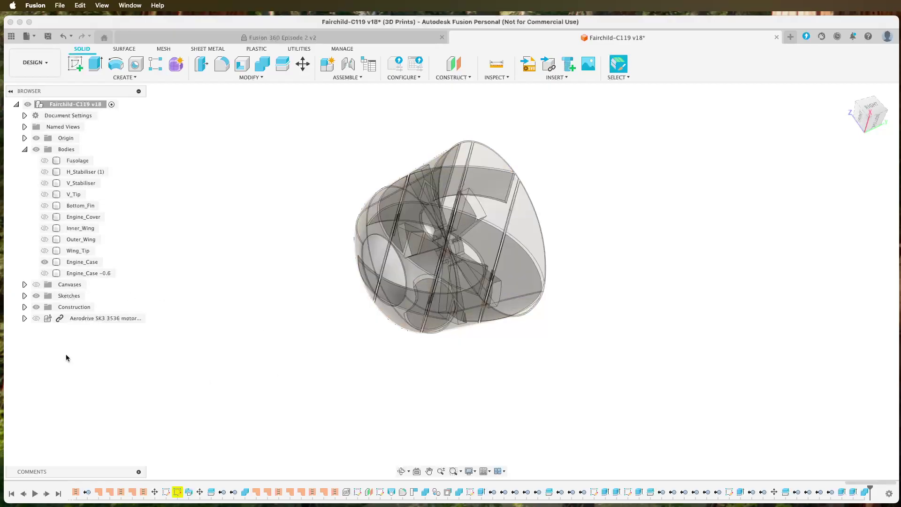
# - Show the Aerodrive SK3 3536 motor component and examine how it sits inside the engine case
pyautogui.click(36, 319)
pyautogui.keyDown('shift'); pyautogui.moveTo(427, 381); pyautogui.dragTo(396, 310, button='middle'); pyautogui.keyUp('shift')
pyautogui.press('Escape')
pyautogui.moveTo(705, 284); pyautogui.dragTo(612, 269, button='middle')
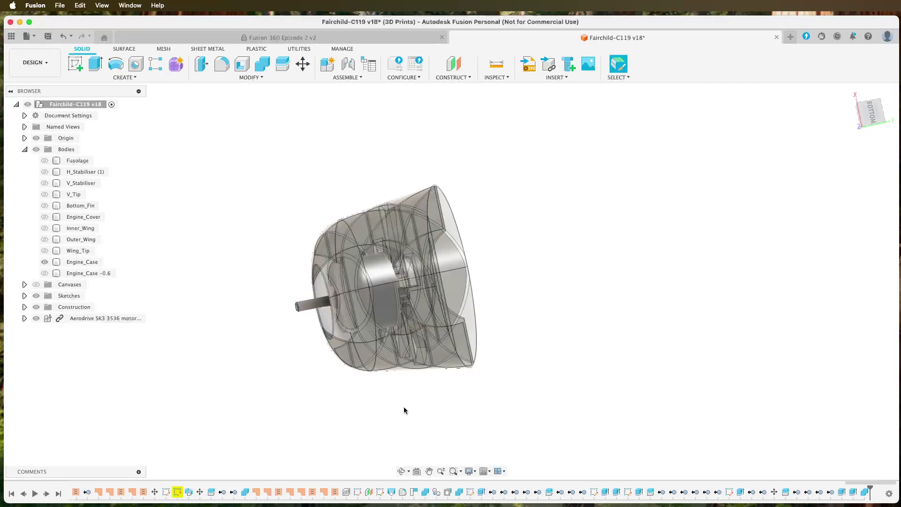
# - Show only the Engine_Cover body by making it visible and hiding Engine_Case and the Aerodrive motor component
pyautogui.click(46, 217)
pyautogui.scroll(-3, 627, 408)
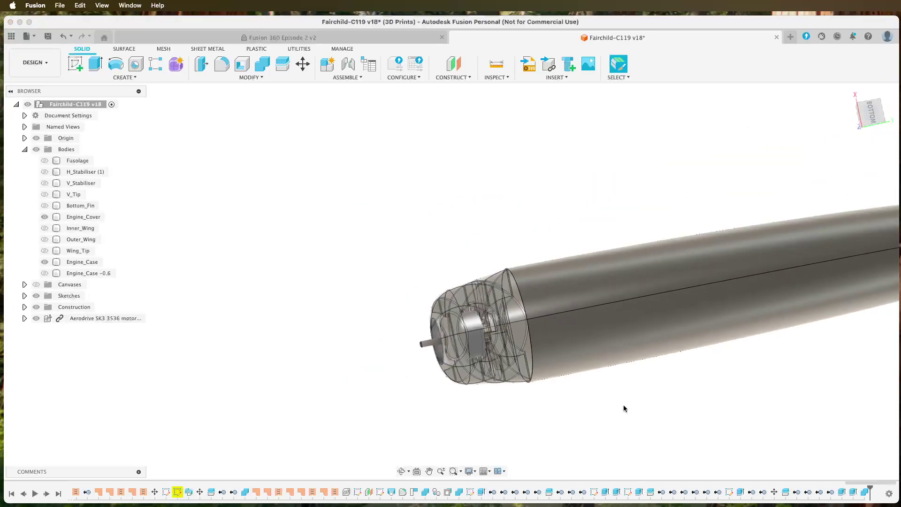
pyautogui.moveTo(621, 405); pyautogui.dragTo(418, 388, button='middle')
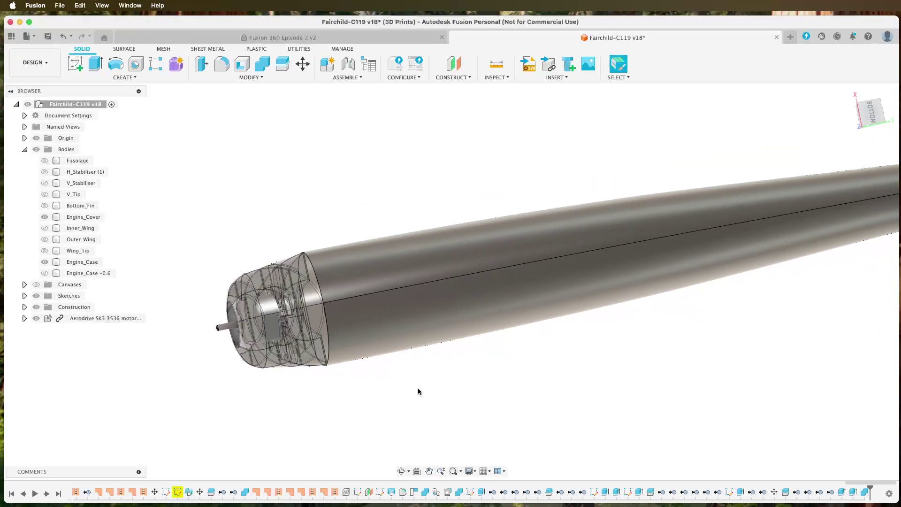
pyautogui.click(44, 262)
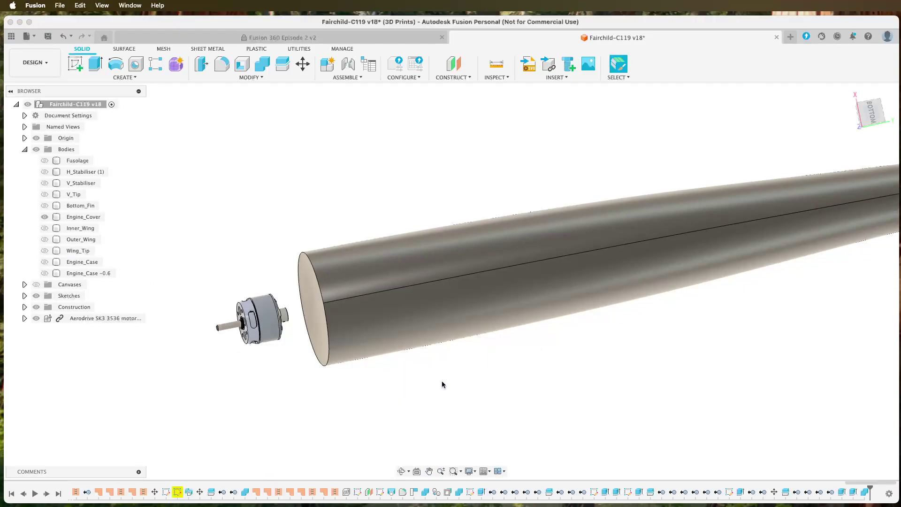
pyautogui.keyDown('shift'); pyautogui.moveTo(443, 386); pyautogui.dragTo(382, 367, button='middle'); pyautogui.keyUp('shift')
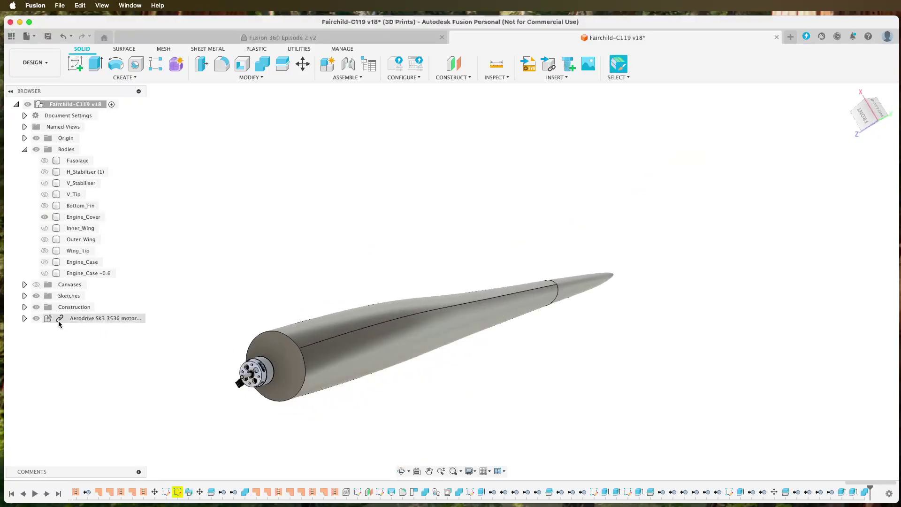
pyautogui.click(36, 318)
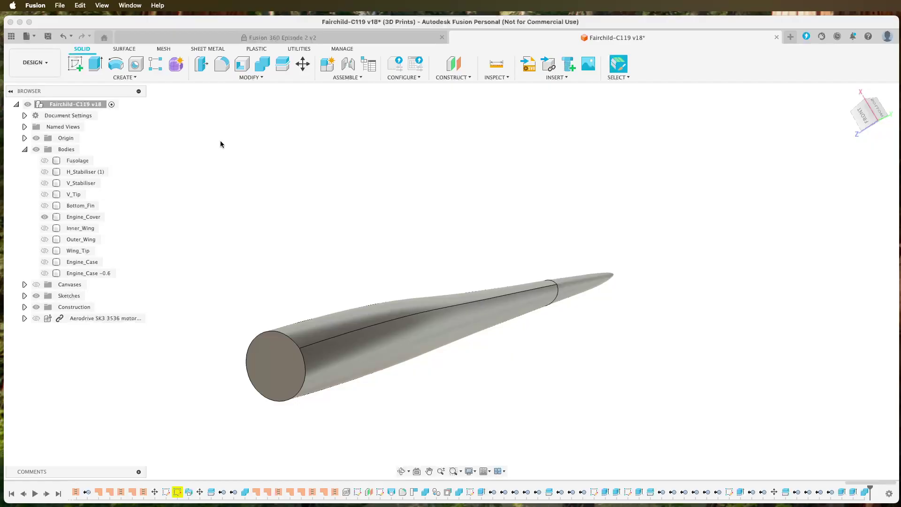
# - Try to shell the Engine_Cover body with a 0.6 mm inside thickness, removing its flat front face
pyautogui.click(254, 79)
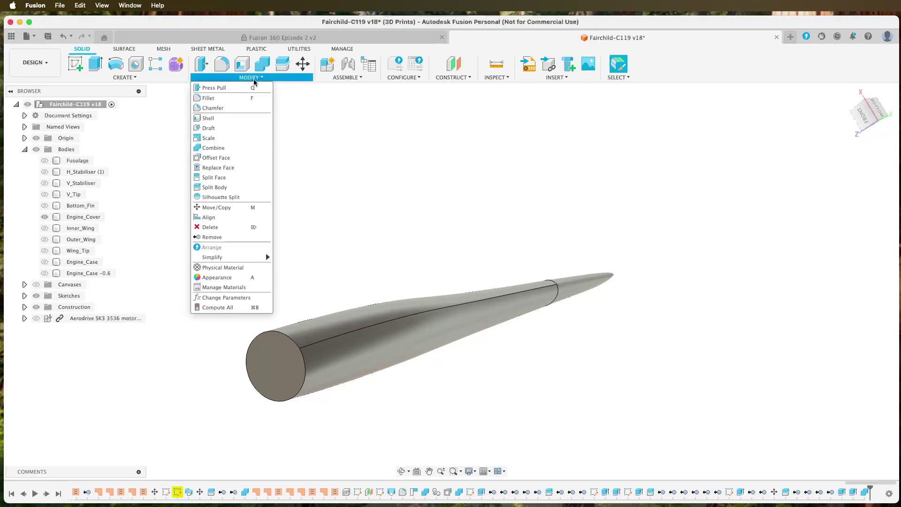
pyautogui.click(219, 157)
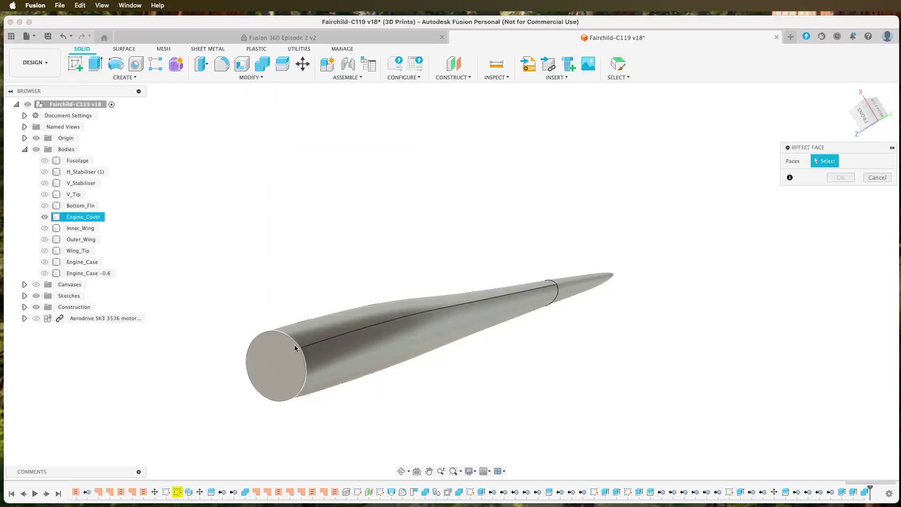
pyautogui.click(242, 63)
pyautogui.click(289, 359)
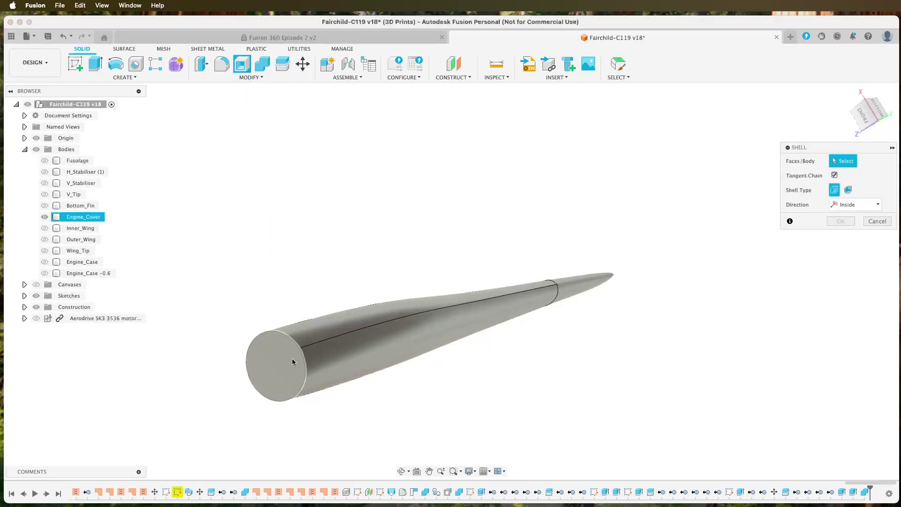
pyautogui.click(279, 359)
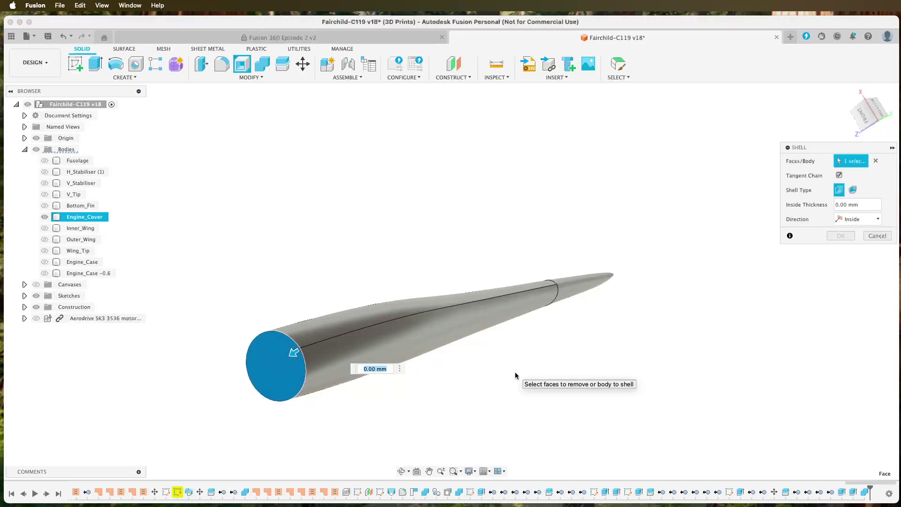
pyautogui.press('BackSpace')
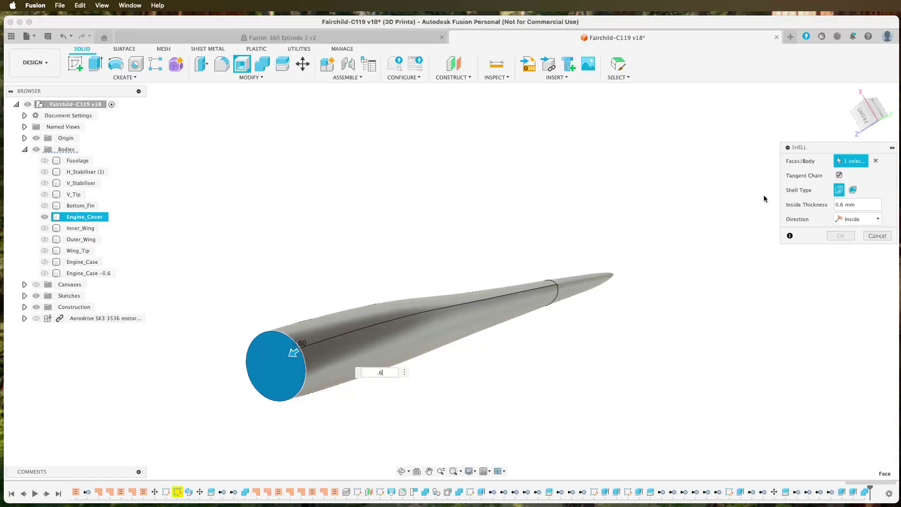
pyautogui.click(853, 190)
pyautogui.click(877, 235)
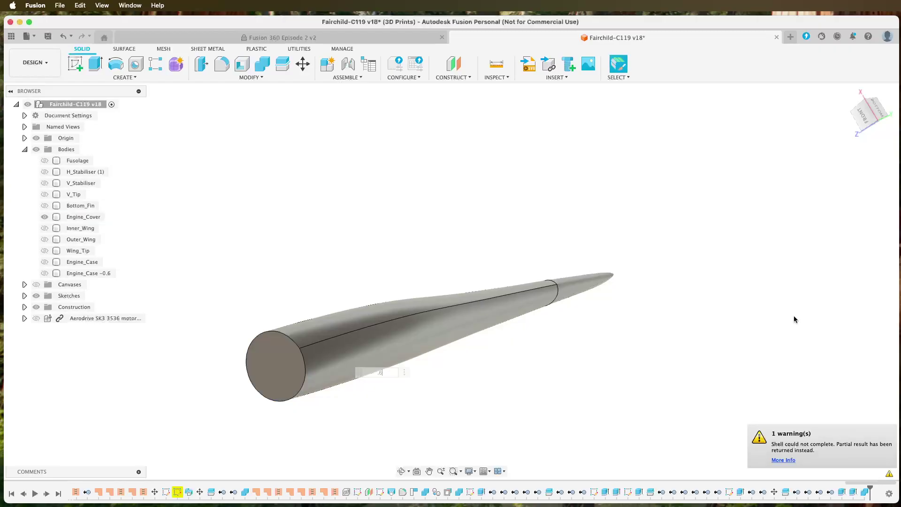
# - Examine the Engine_Cover body from several sides, including its tapered tail section
pyautogui.scroll(5, 306, 402)
pyautogui.moveTo(377, 388); pyautogui.dragTo(482, 365, button='middle')
pyautogui.scroll(-5, 483, 366)
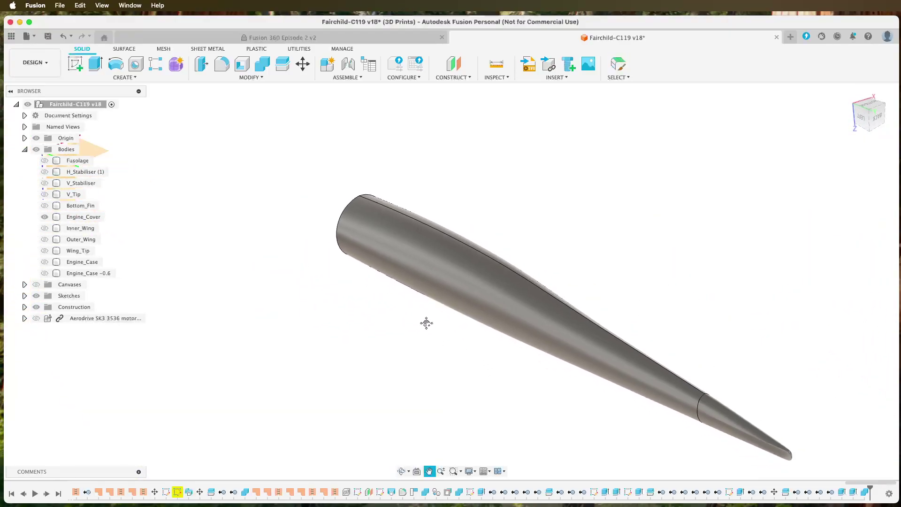
pyautogui.moveTo(425, 322); pyautogui.dragTo(274, 221, button='middle')
pyautogui.keyDown('shift'); pyautogui.moveTo(573, 396); pyautogui.dragTo(593, 393, button='middle'); pyautogui.keyUp('shift')
pyautogui.scroll(-3, 549, 324)
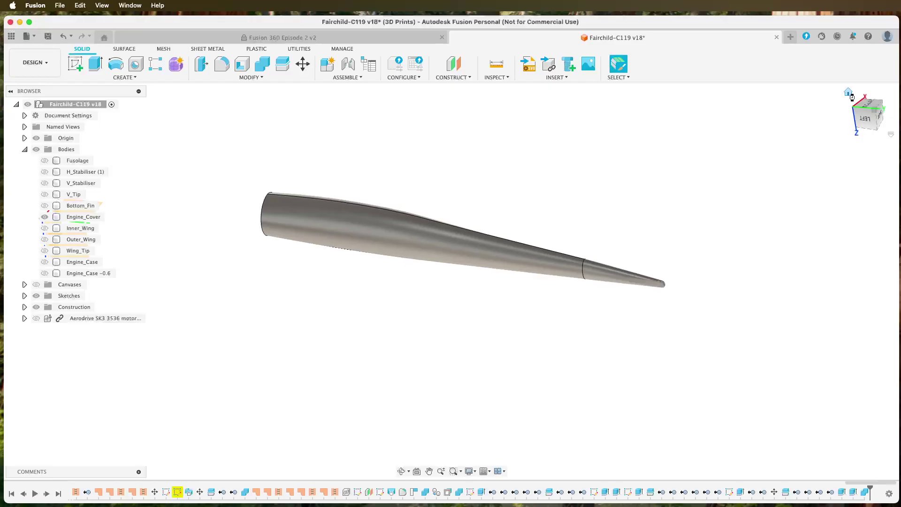
pyautogui.click(851, 97)
pyautogui.scroll(5, 632, 190)
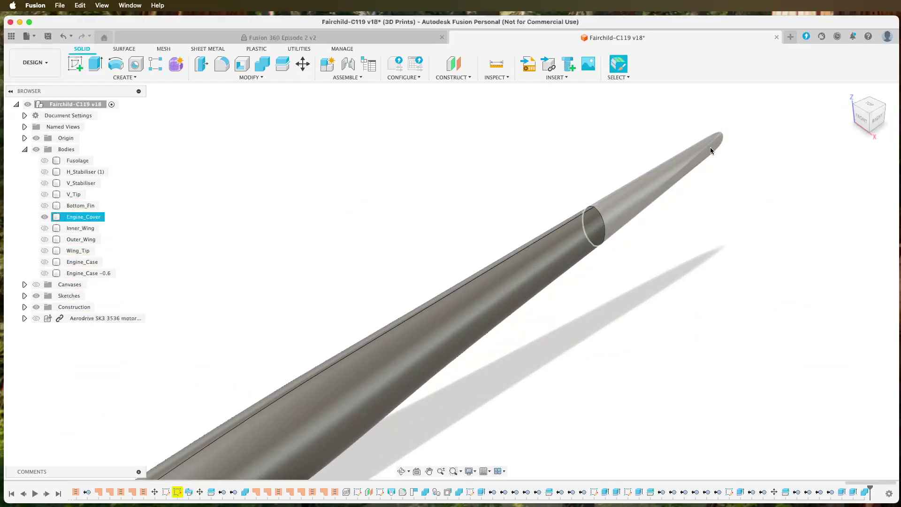
# - Create a construction plane offset about 1128.5 mm from the XZ plane, where the tapered tail section of Engine_Cover begins
pyautogui.click(682, 257)
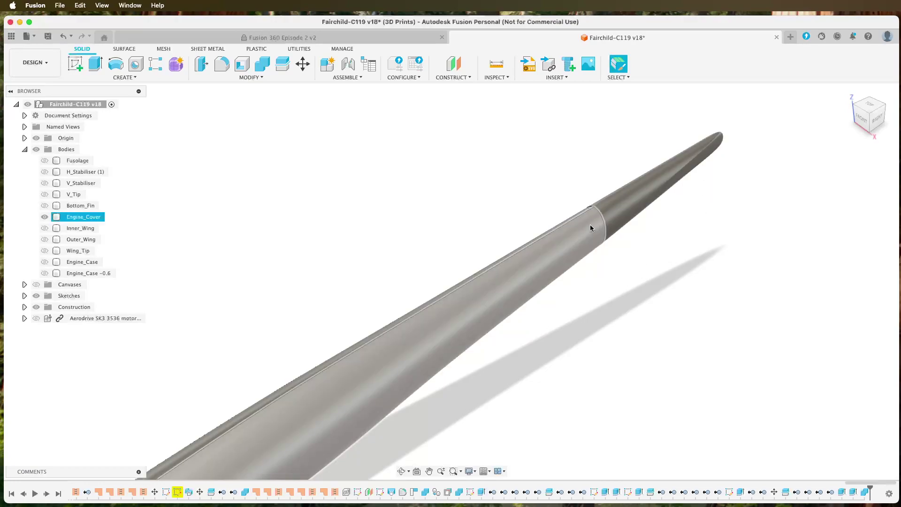
pyautogui.click(875, 125)
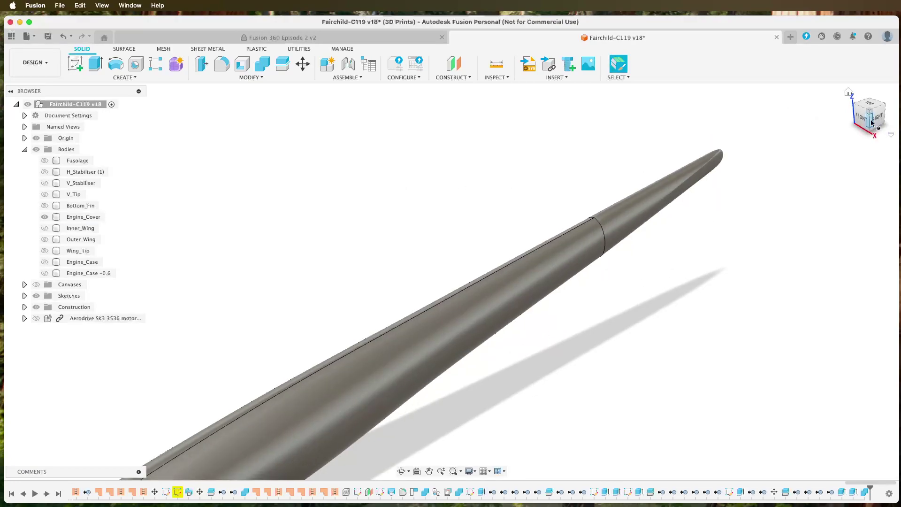
pyautogui.scroll(-3, 719, 203)
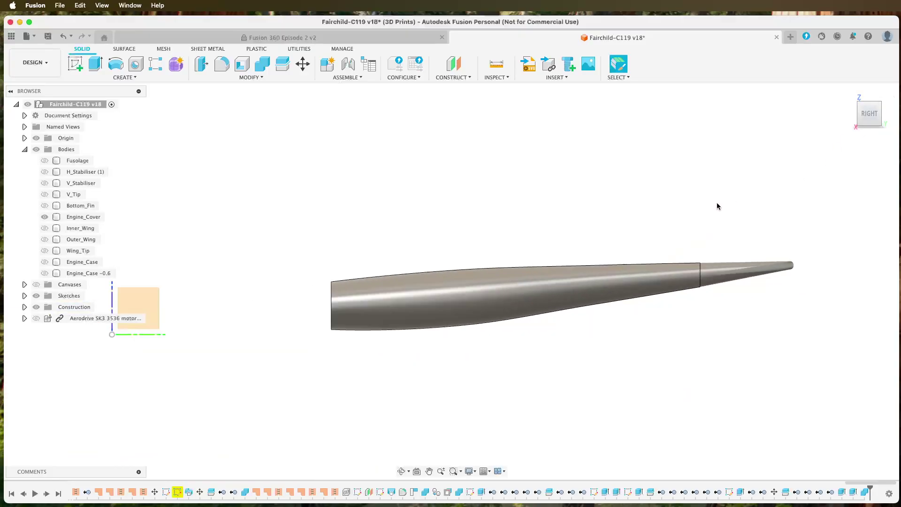
pyautogui.click(450, 70)
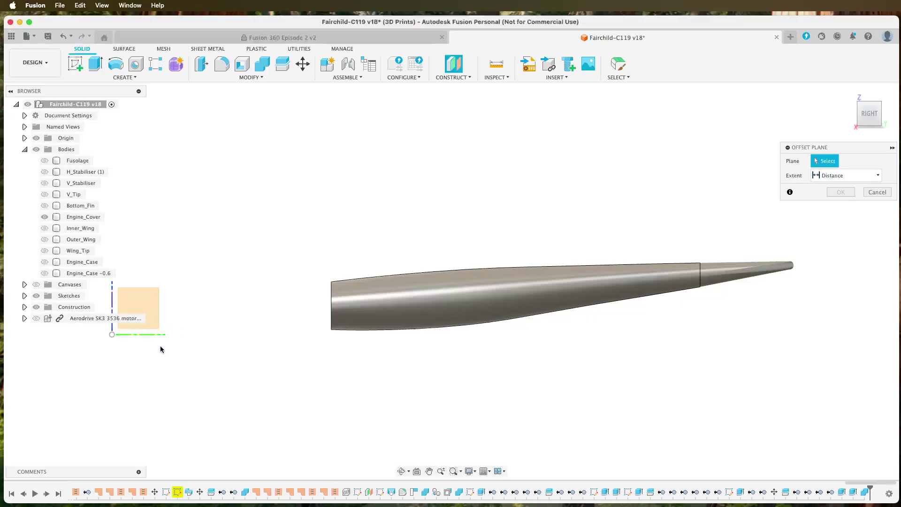
pyautogui.moveTo(162, 345); pyautogui.dragTo(177, 317, button='middle')
pyautogui.click(174, 309)
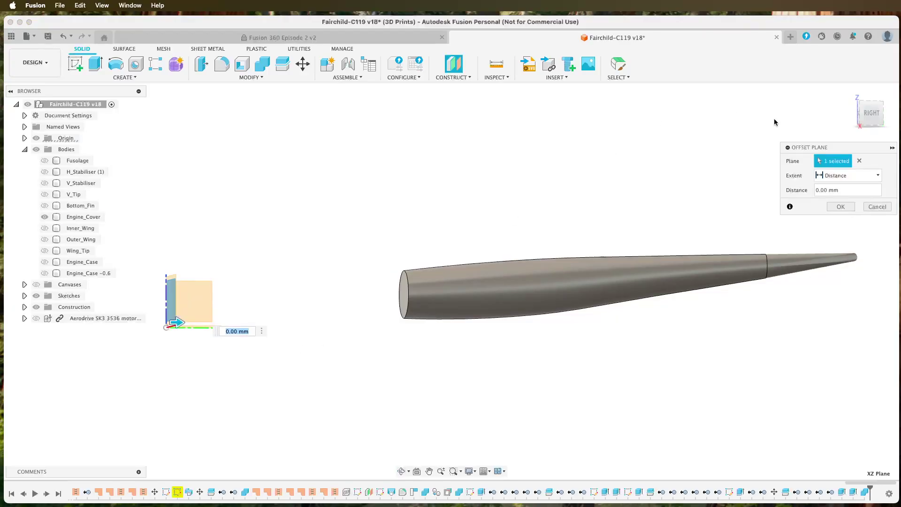
pyautogui.moveTo(198, 324); pyautogui.dragTo(782, 293)
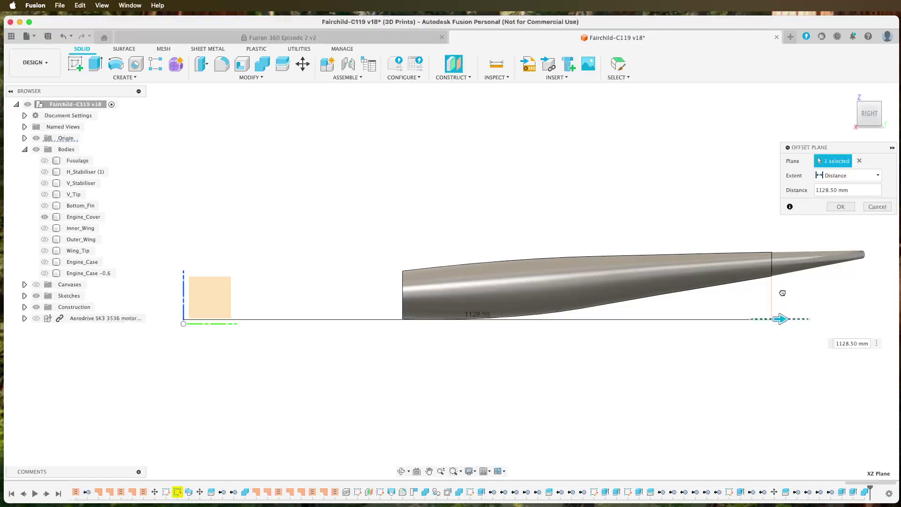
pyautogui.click(840, 207)
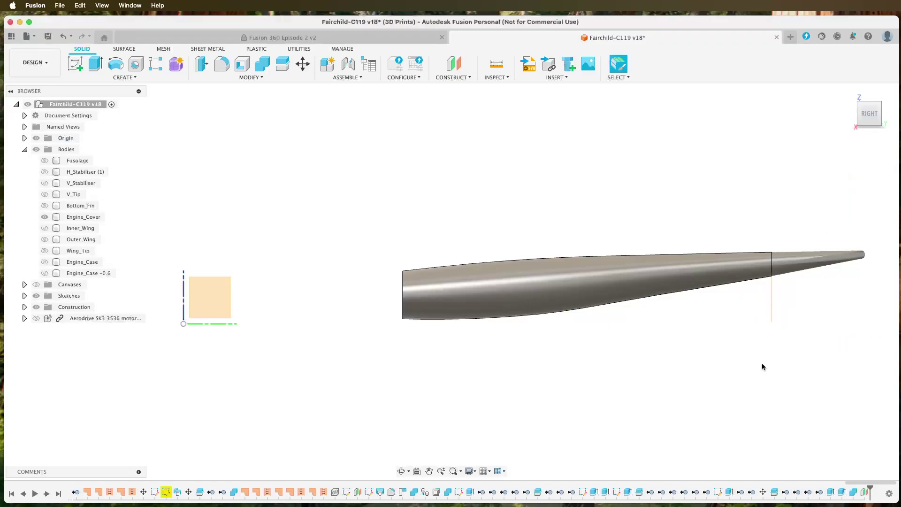
# - Split the Engine_Cover body with the new offset plane to separate its tapered tail section
pyautogui.click(283, 63)
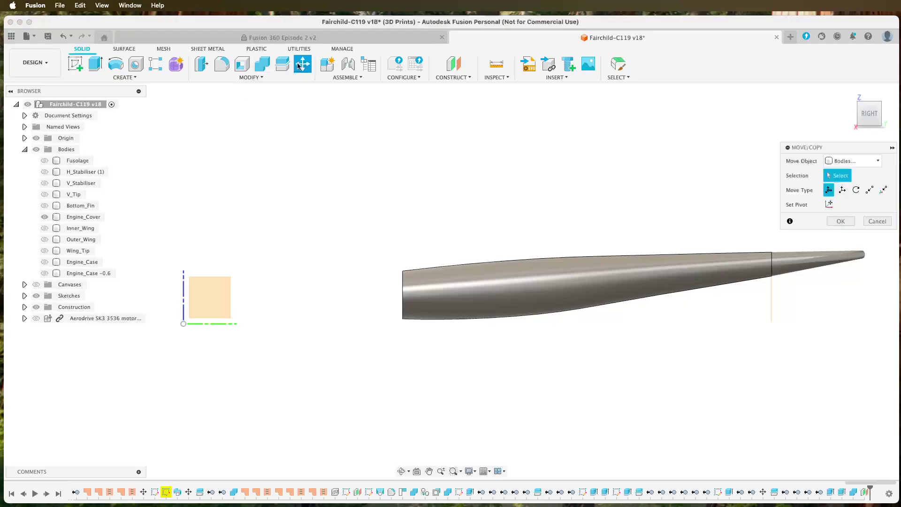
pyautogui.click(623, 273)
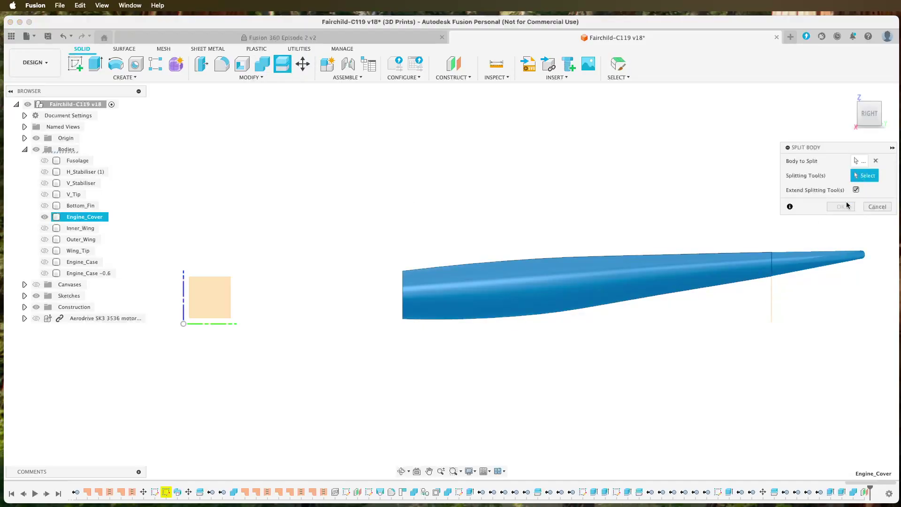
pyautogui.click(771, 308)
pyautogui.click(841, 193)
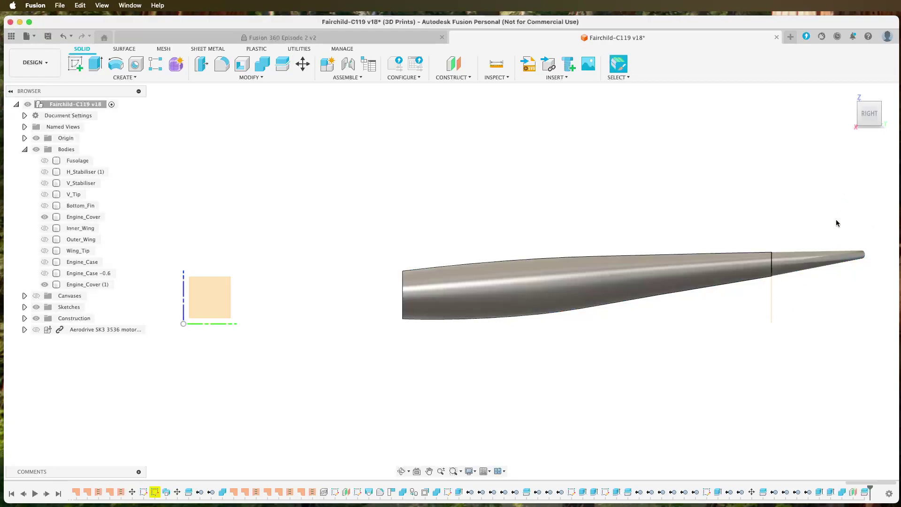
# - Hide the split-off tail body and the construction plane used for the split
pyautogui.press('F5')
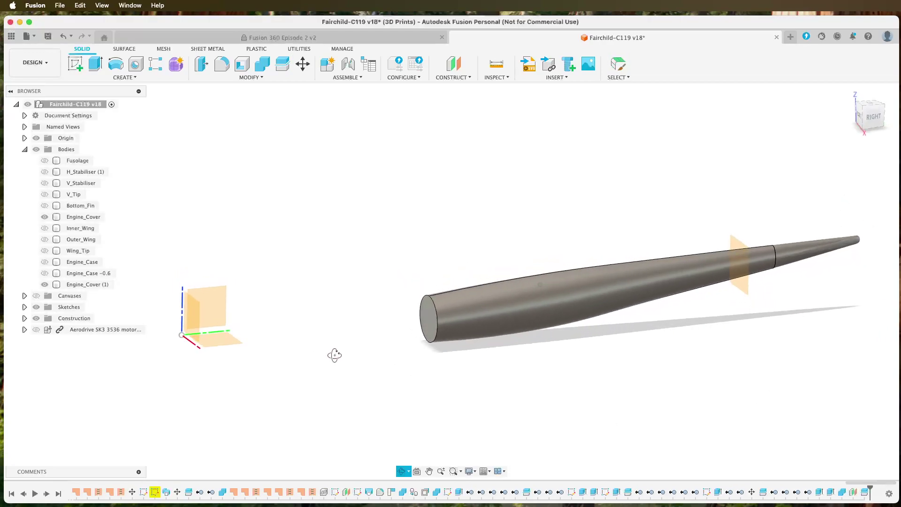
pyautogui.click(45, 285)
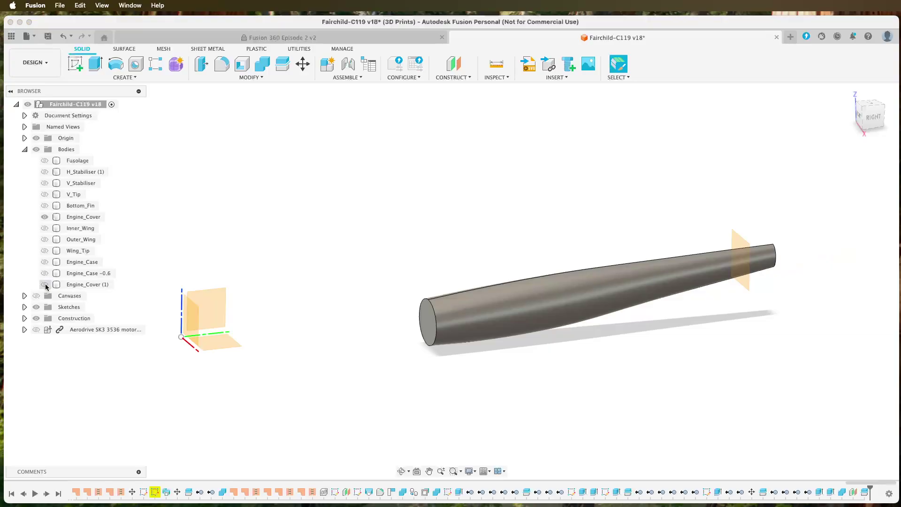
pyautogui.click(24, 318)
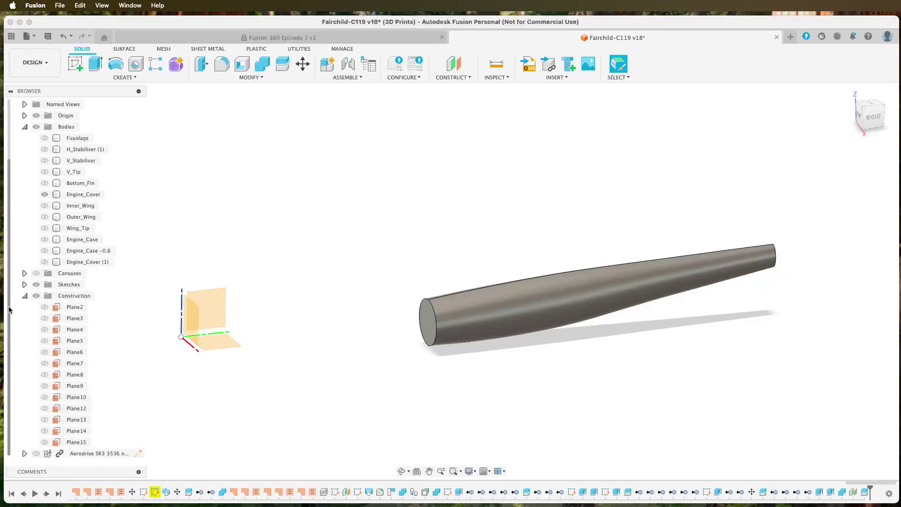
pyautogui.click(24, 296)
# - Try to offset the two long side faces of Engine_Cover inwards by -0.6 mm
pyautogui.keyDown('shift'); pyautogui.moveTo(520, 367); pyautogui.dragTo(595, 364, button='middle'); pyautogui.keyUp('shift')
pyautogui.click(255, 78)
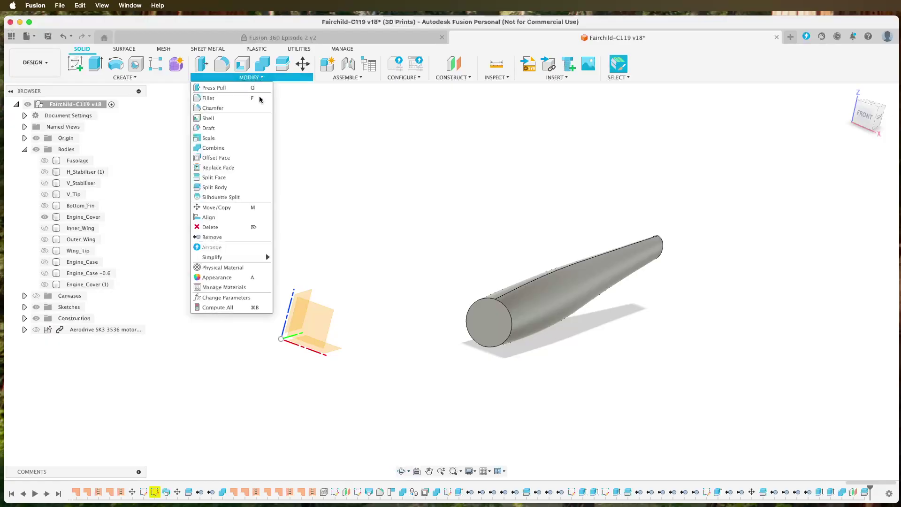
pyautogui.click(249, 160)
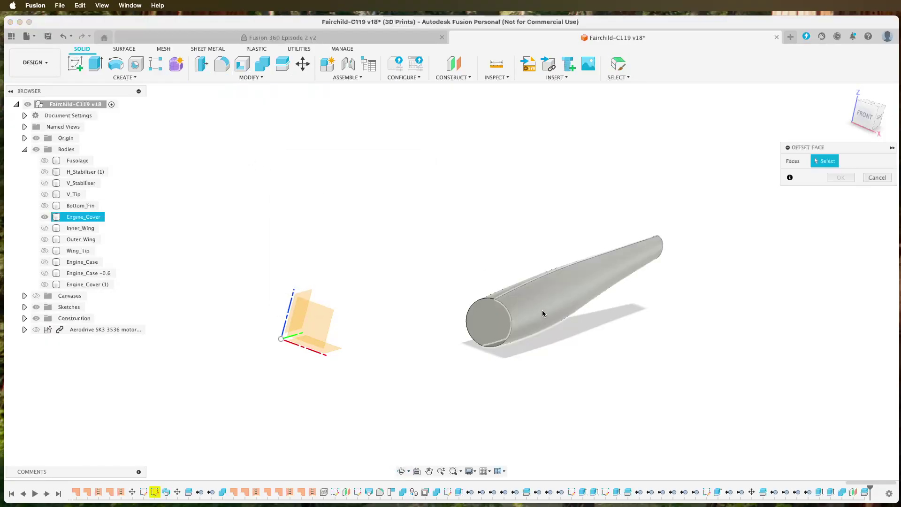
pyautogui.click(542, 310)
pyautogui.keyDown('shift'); pyautogui.moveTo(364, 324); pyautogui.dragTo(574, 365, button='middle'); pyautogui.keyUp('shift')
pyautogui.click(512, 296)
pyautogui.write('-.')
pyautogui.press('Tab')
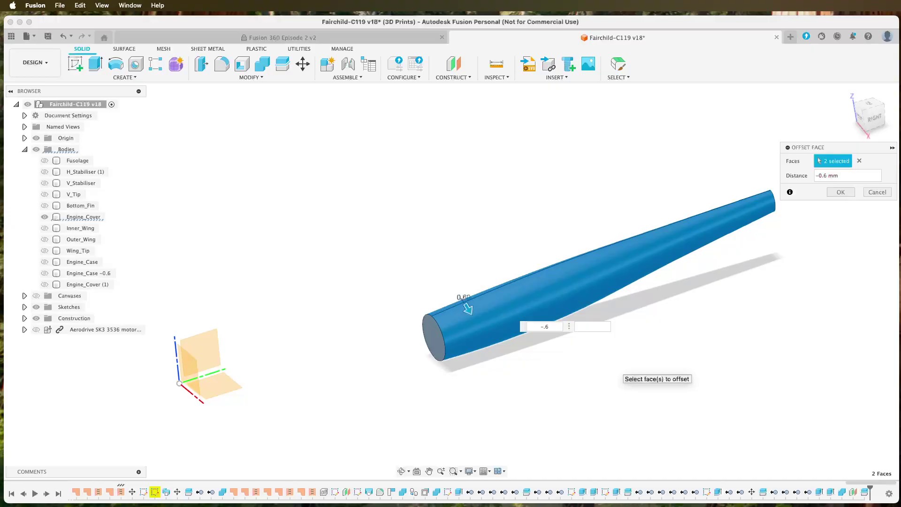
pyautogui.press('Return')
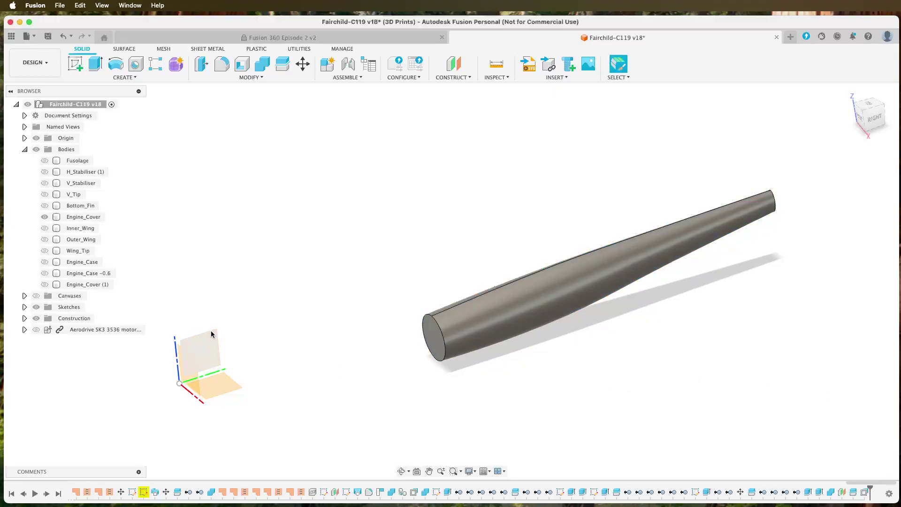
# - Toggle the tail body and Engine_Case -0.6 for a check, and undo the face offset on Engine_Cover
pyautogui.click(45, 284)
pyautogui.click(45, 284)
pyautogui.click(45, 273)
pyautogui.click(45, 273)
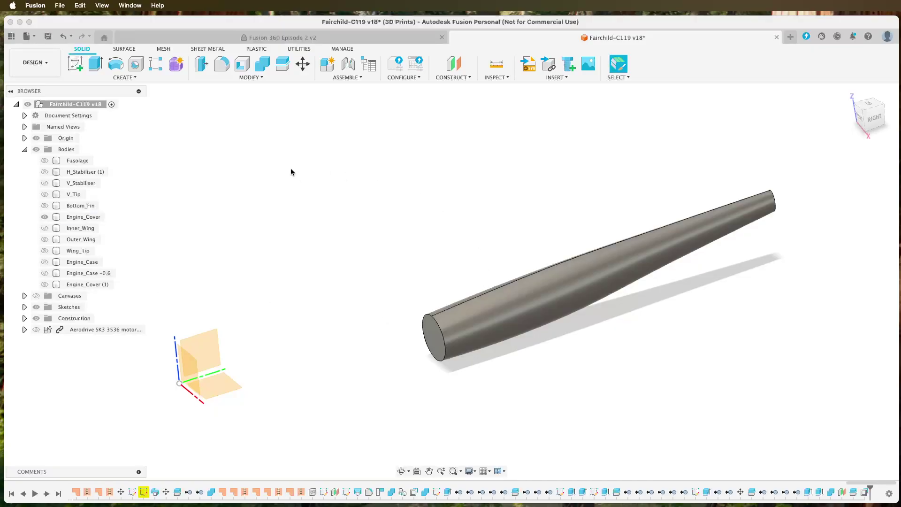
pyautogui.click(71, 36)
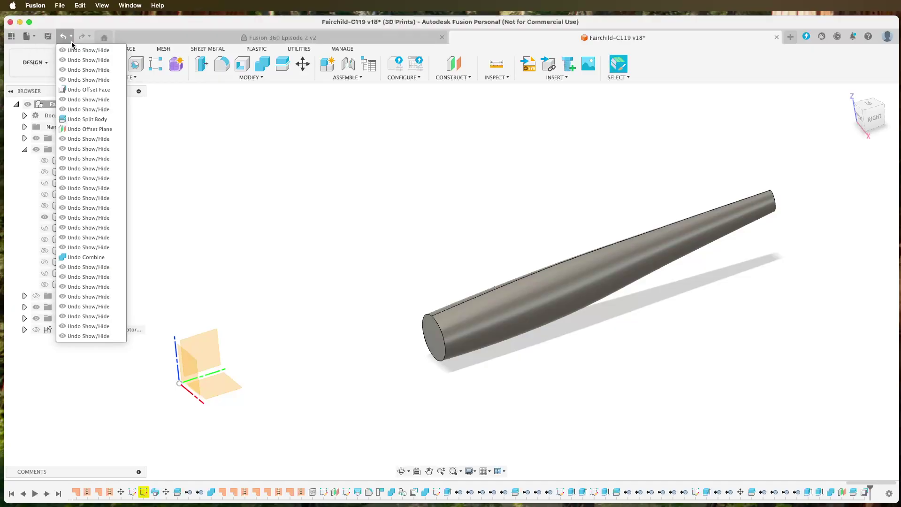
pyautogui.click(89, 89)
# - Copy the Engine_Cover body and paste the duplicate in place without moving it
pyautogui.scroll(5, 612, 374)
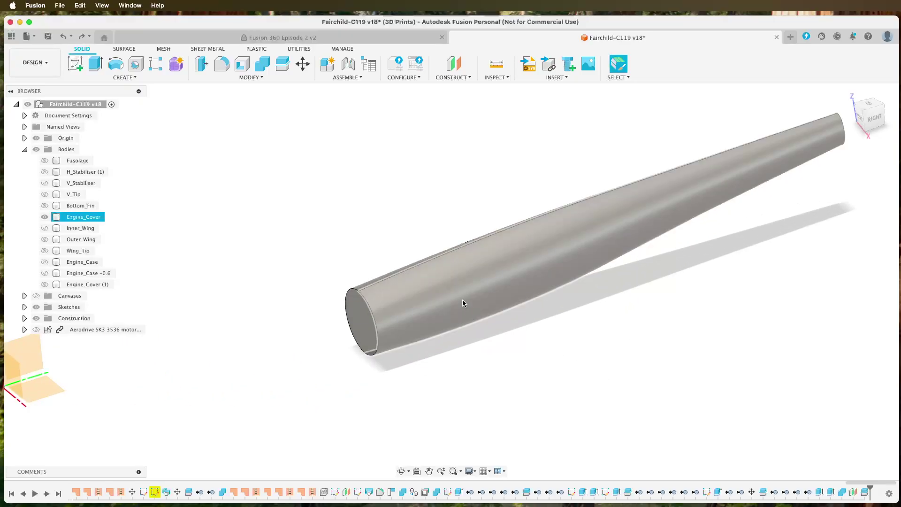
pyautogui.click(92, 218)
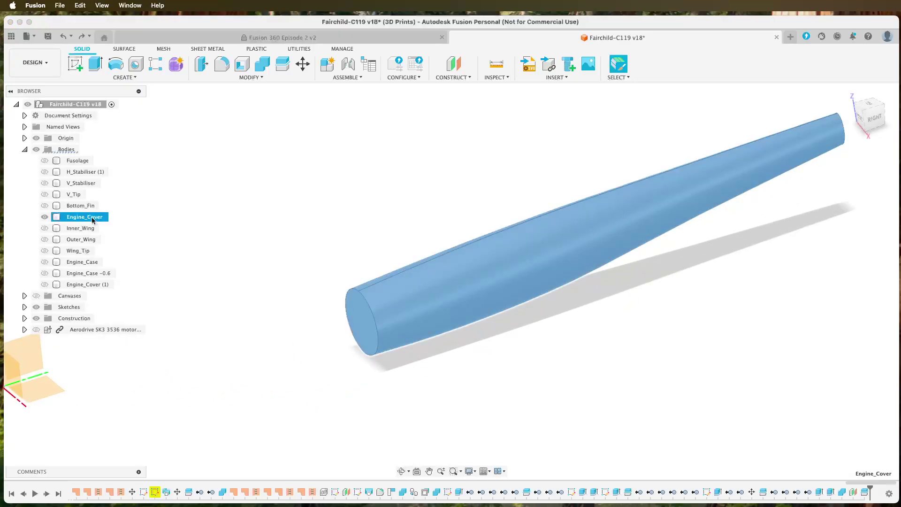
pyautogui.rightClick(92, 217)
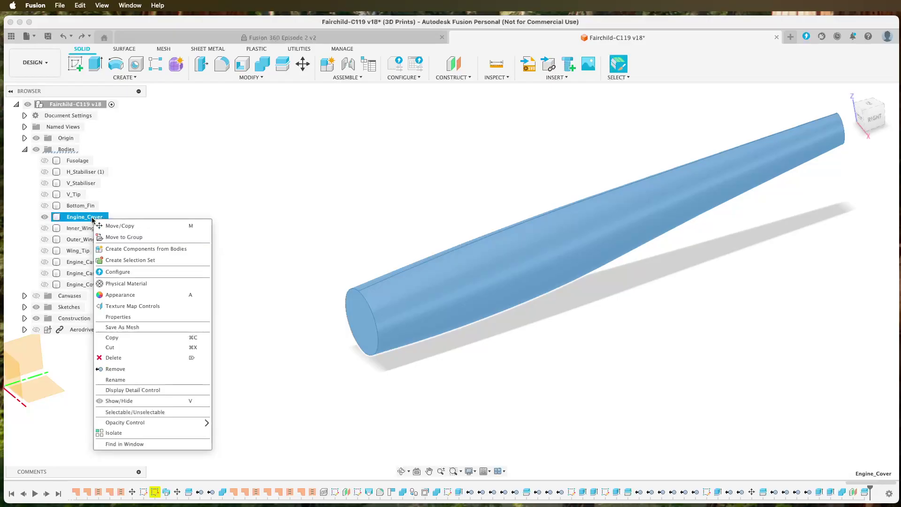
pyautogui.click(125, 337)
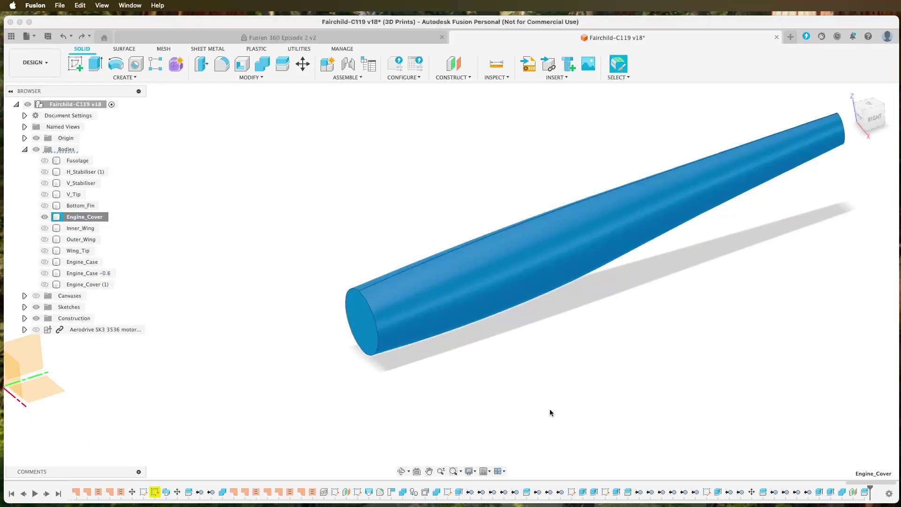
pyautogui.rightClick(585, 374)
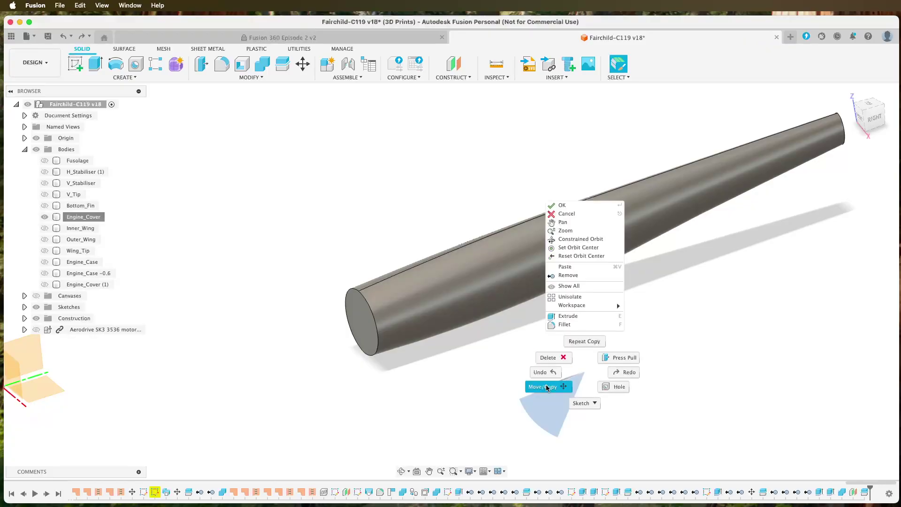
pyautogui.click(565, 266)
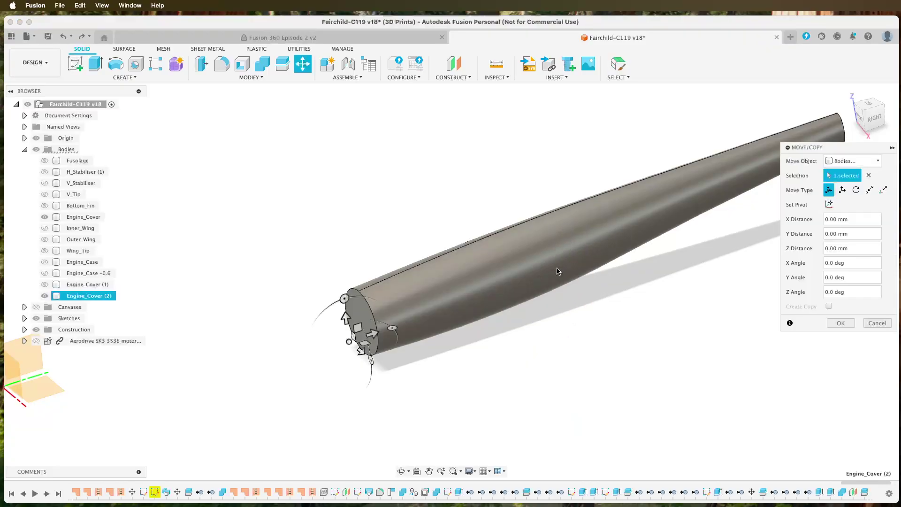
pyautogui.click(841, 323)
# - Rename the split-off tail body as Engine_Cover End
pyautogui.scroll(-2, 565, 371)
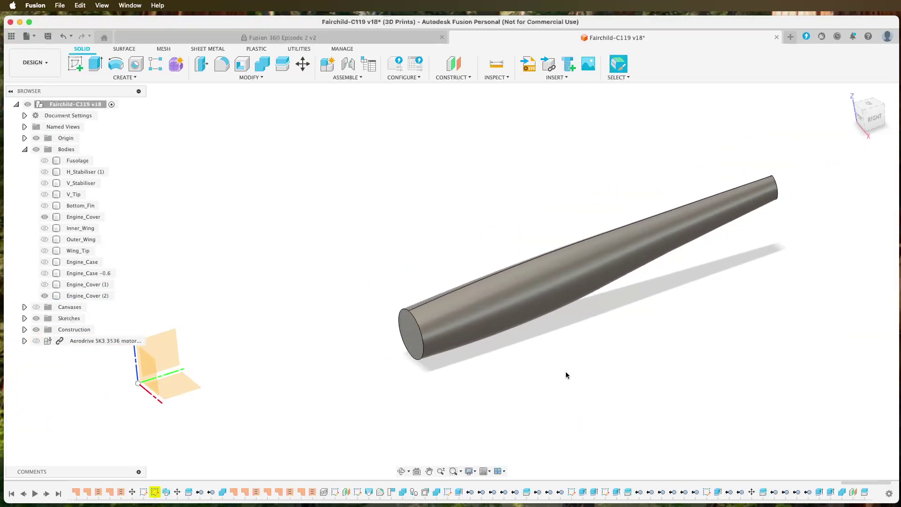
pyautogui.keyDown('shift'); pyautogui.moveTo(583, 361); pyautogui.dragTo(561, 367, button='middle'); pyautogui.keyUp('shift')
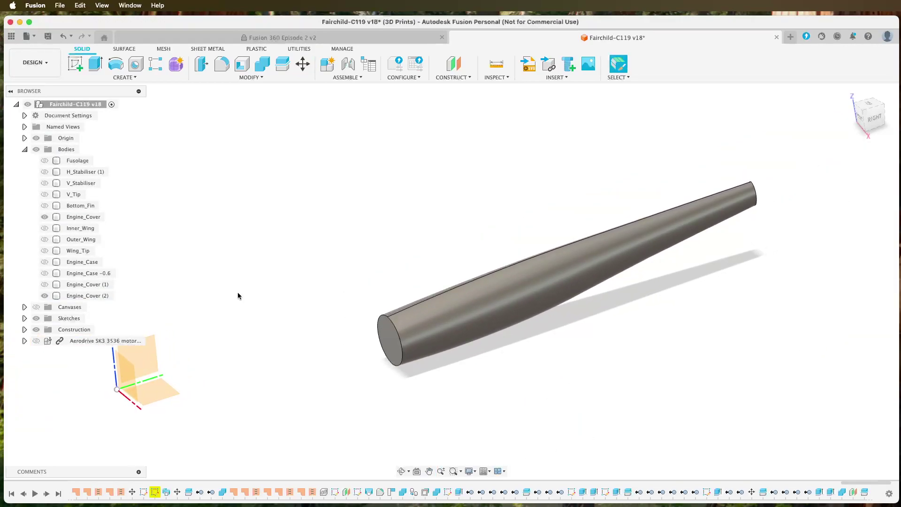
pyautogui.doubleClick(77, 285)
pyautogui.click(193, 302)
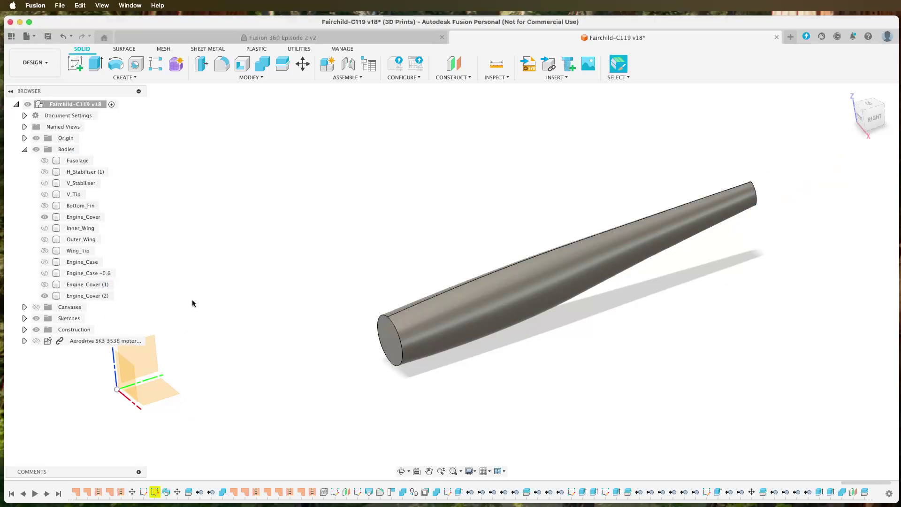
pyautogui.click(94, 287)
pyautogui.doubleClick(101, 285)
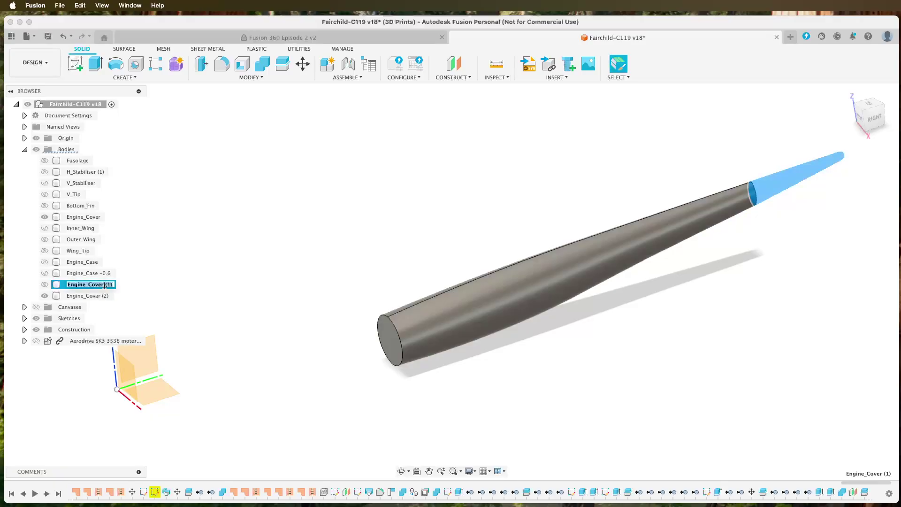
pyautogui.press('Right')
pyautogui.write('End')
pyautogui.press('Return')
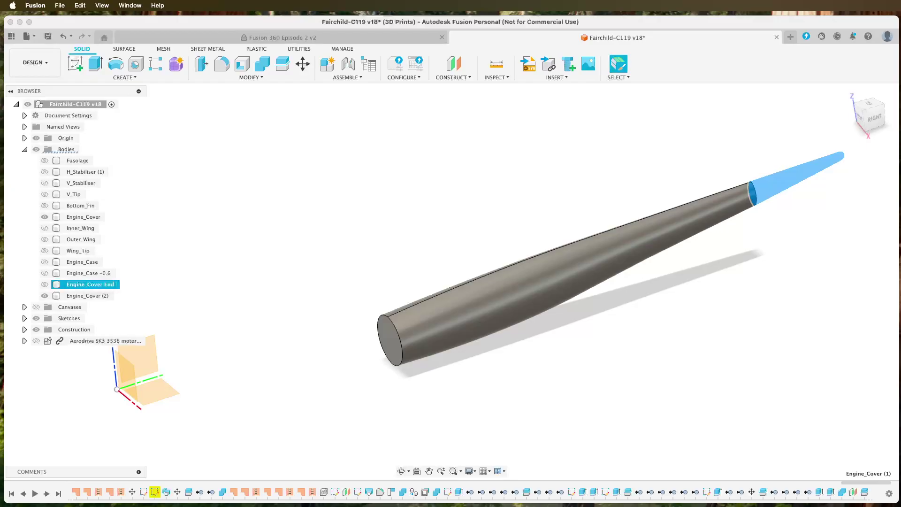
pyautogui.click(236, 314)
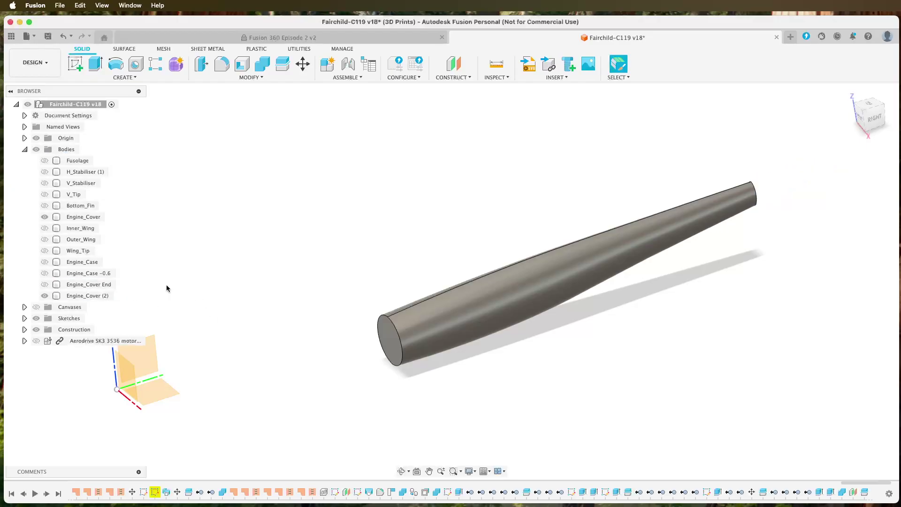
# - Hide the original Engine_Cover body so that only its pasted copy is shown
pyautogui.click(45, 296)
pyautogui.click(44, 217)
pyautogui.click(45, 217)
pyautogui.click(45, 295)
pyautogui.click(46, 218)
pyautogui.click(620, 397)
# - Offset the two long side faces of the copied engine cover body by -0.6 mm
pyautogui.click(252, 78)
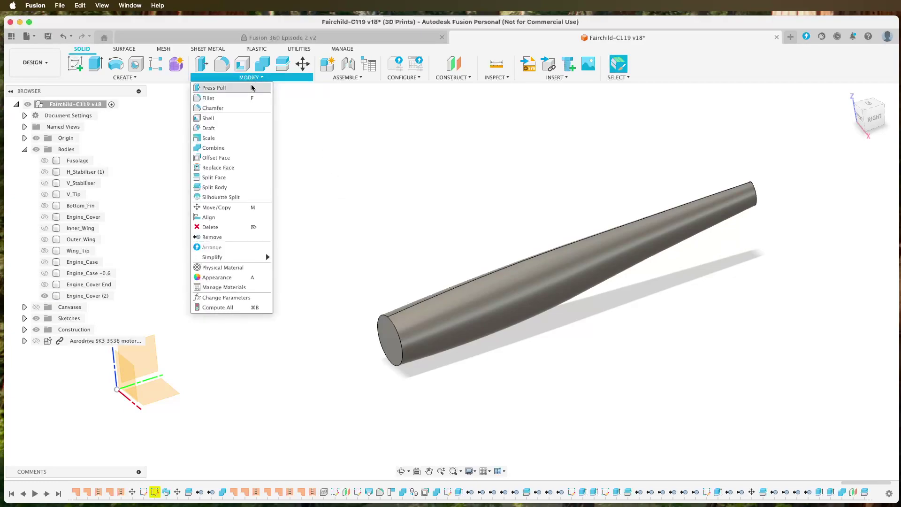
pyautogui.click(238, 160)
pyautogui.click(418, 317)
pyautogui.keyDown('shift'); pyautogui.moveTo(338, 275); pyautogui.dragTo(413, 281, button='middle'); pyautogui.keyUp('shift')
pyautogui.click(526, 244)
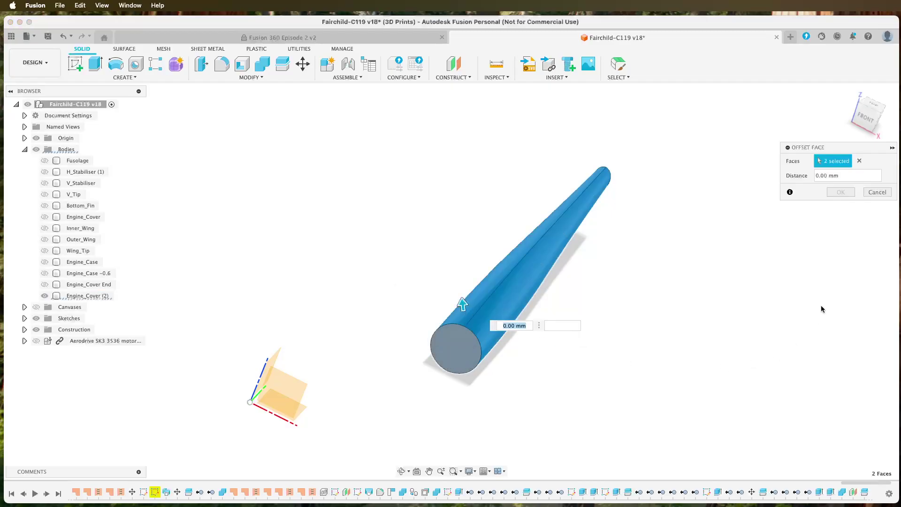
pyautogui.write('-.6')
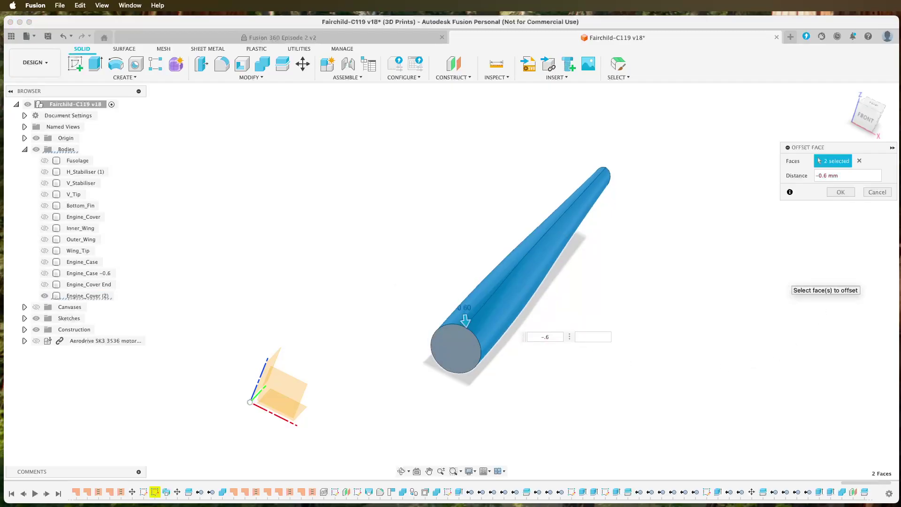
pyautogui.press('Return')
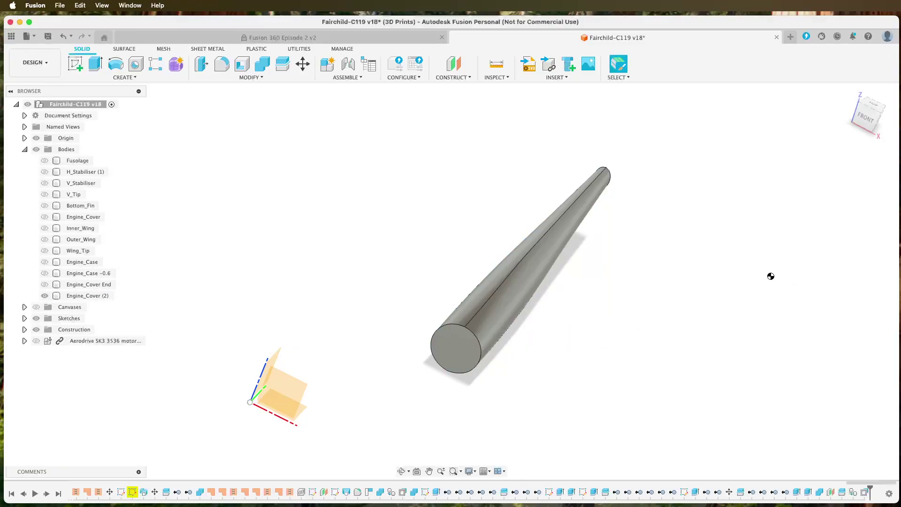
# - Show the original Engine_Cover body together with its smaller copy and examine the gap between them at the front face
pyautogui.press('a')
pyautogui.moveTo(721, 231); pyautogui.dragTo(530, 258)
pyautogui.click(876, 458)
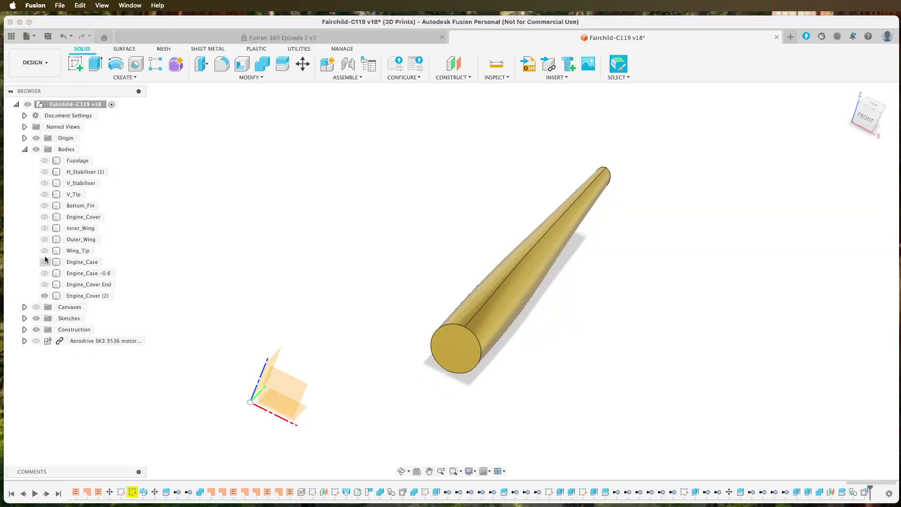
pyautogui.click(46, 217)
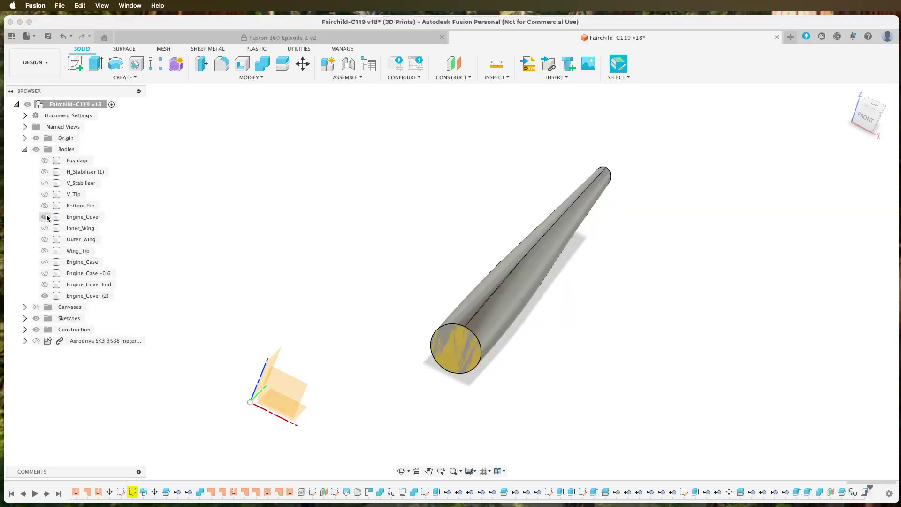
pyautogui.click(867, 117)
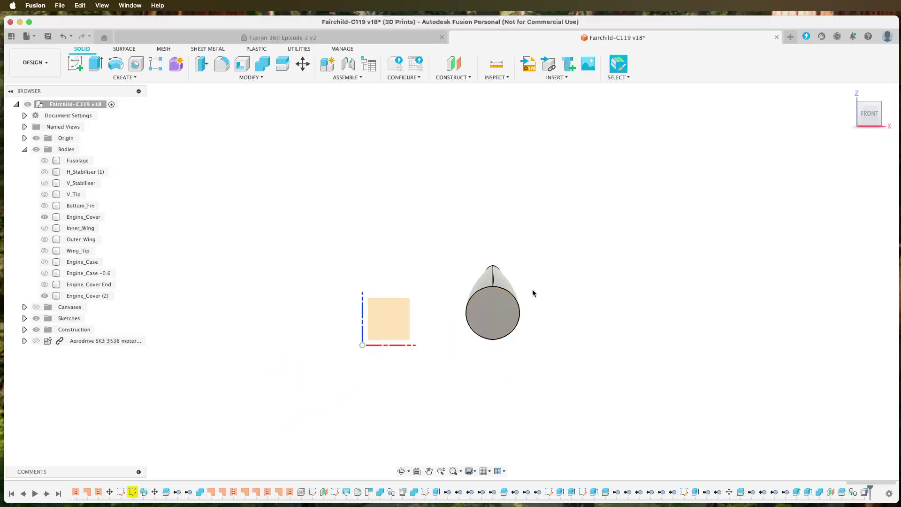
pyautogui.scroll(10, 480, 311)
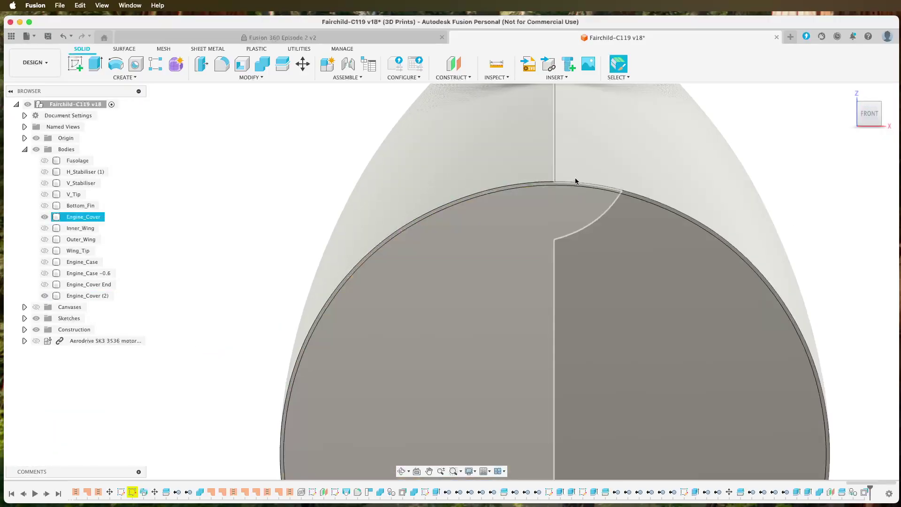
# - Compare Engine_Cover and Engine_Cover (2) by toggling their visibility, leaving only the original Engine_Cover shown
pyautogui.click(42, 217)
pyautogui.click(43, 217)
pyautogui.click(43, 217)
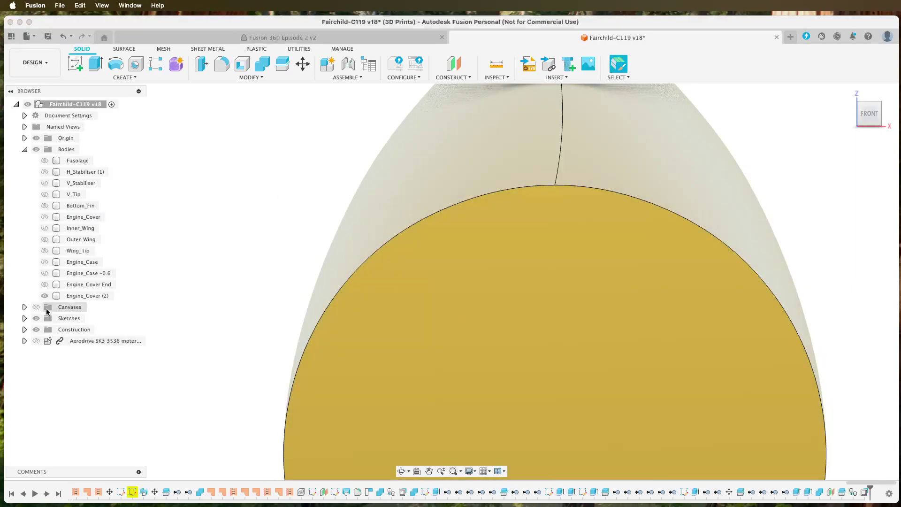
pyautogui.click(44, 295)
pyautogui.click(45, 294)
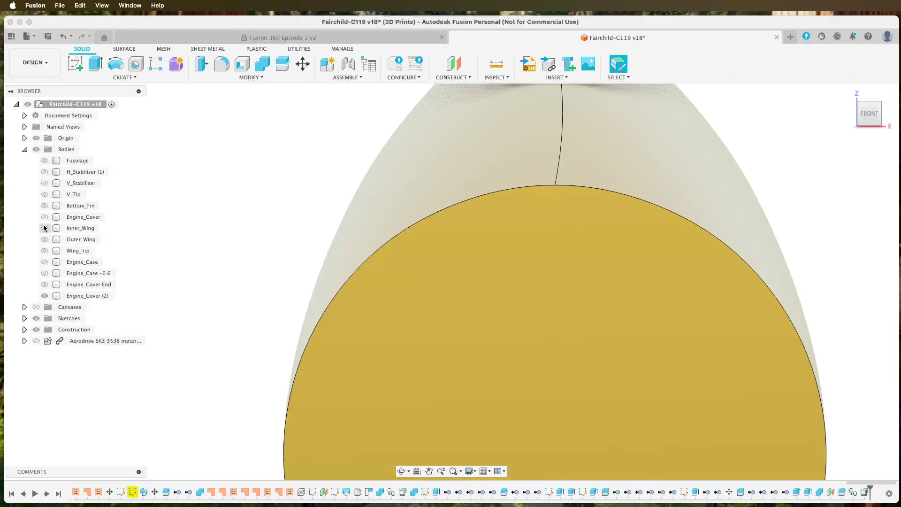
pyautogui.click(44, 217)
pyautogui.click(46, 296)
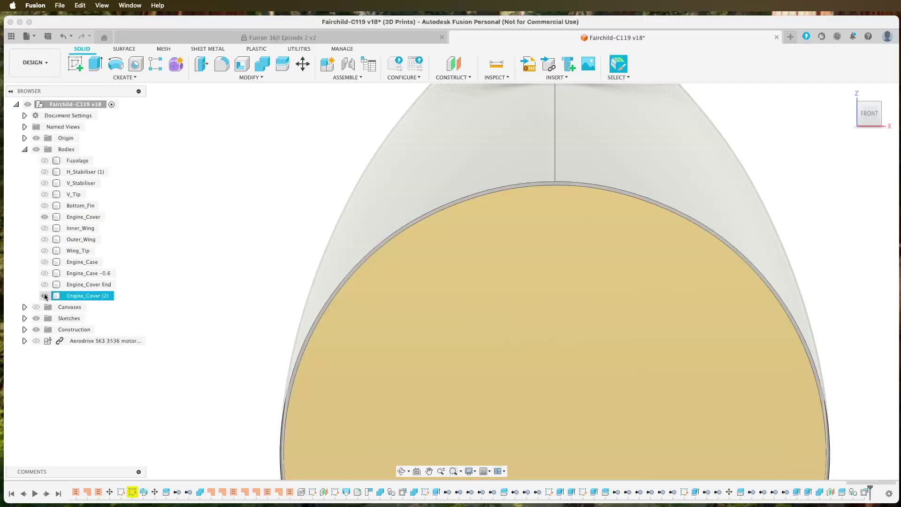
pyautogui.click(45, 296)
pyautogui.click(45, 296)
pyautogui.click(45, 296)
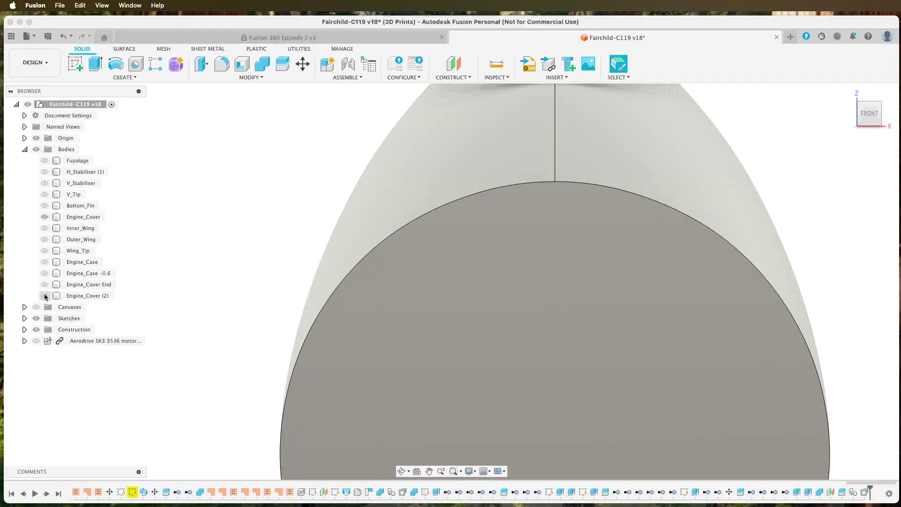
pyautogui.click(45, 296)
pyautogui.click(45, 296)
pyautogui.click(670, 175)
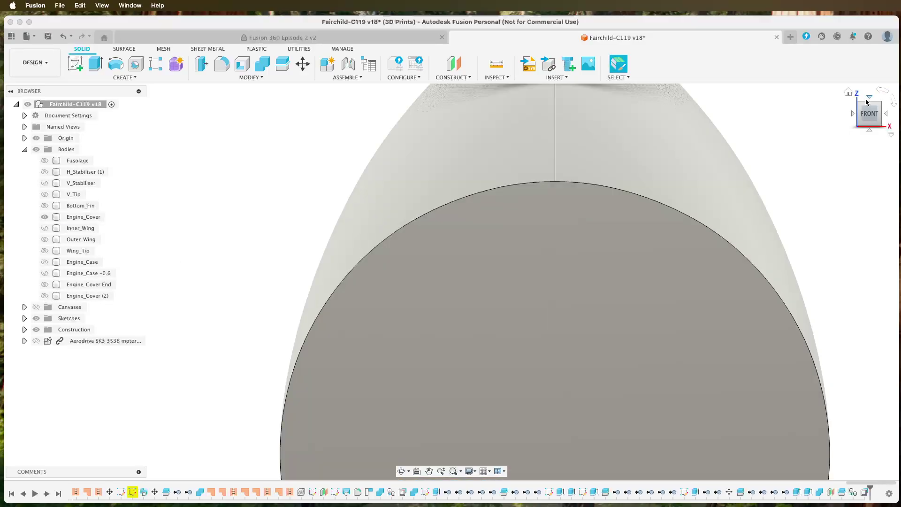
pyautogui.click(848, 92)
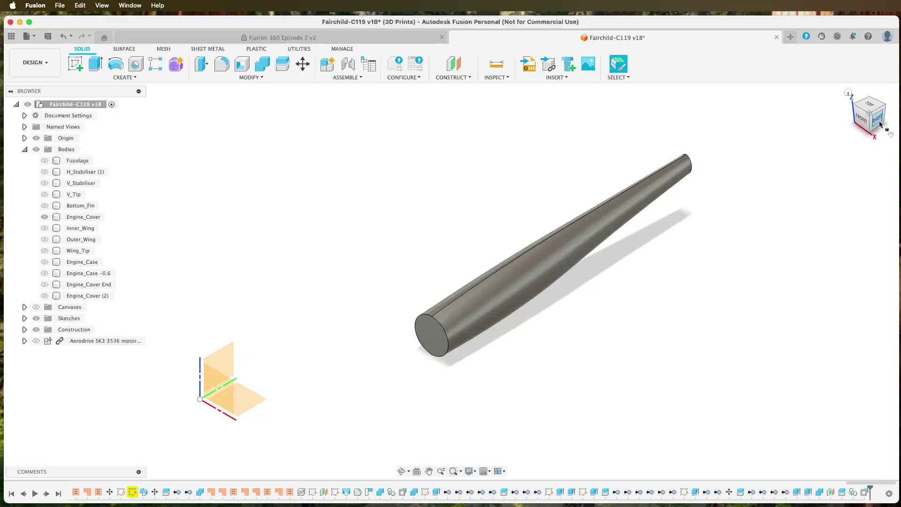
# - Start a new sketch on the vertical YZ origin plane, parallel to the length of the engine cover
pyautogui.click(75, 64)
pyautogui.click(223, 351)
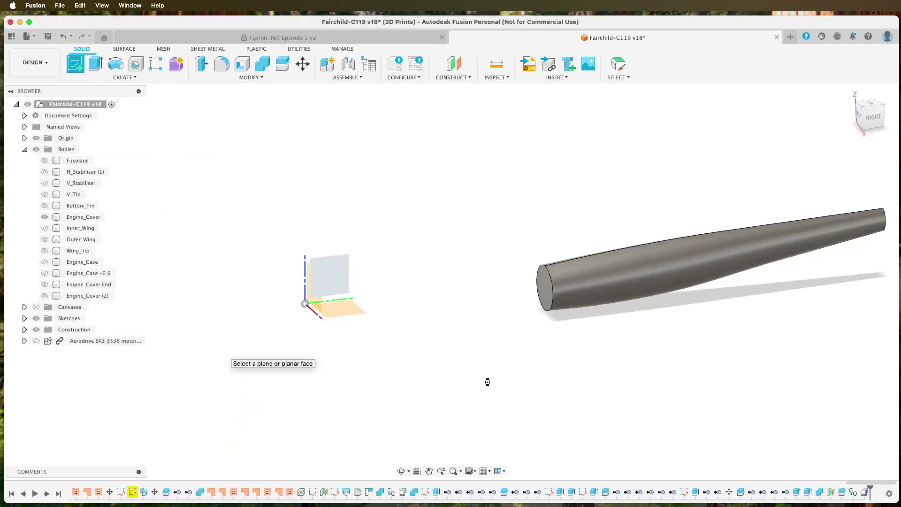
pyautogui.moveTo(616, 355)
pyautogui.mouseDown(button='middle')
pyautogui.moveTo(264, 360)
pyautogui.moveTo(394, 354)
pyautogui.moveTo(387, 350)
pyautogui.mouseUp(button='middle')
# - Sketch a slanted line across the front end of the engine cover at 120 degrees, from above the body to below it
pyautogui.click(75, 64)
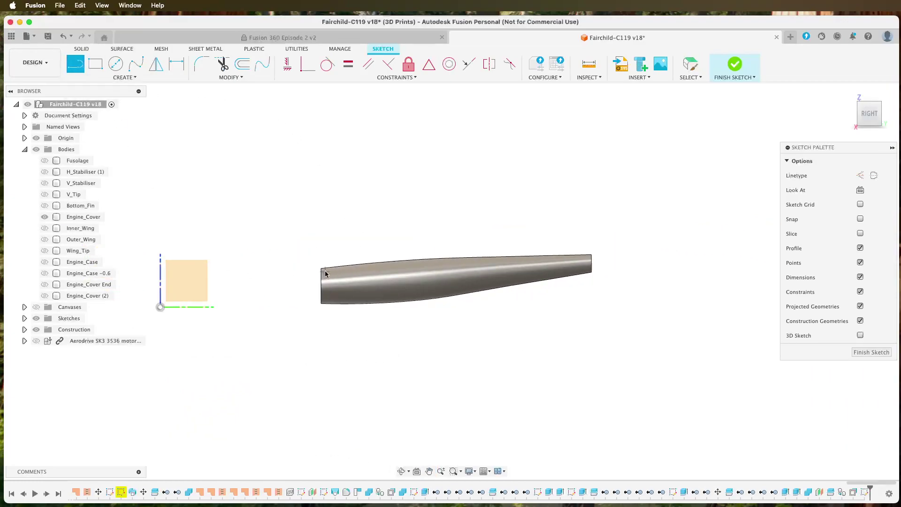
pyautogui.click(363, 227)
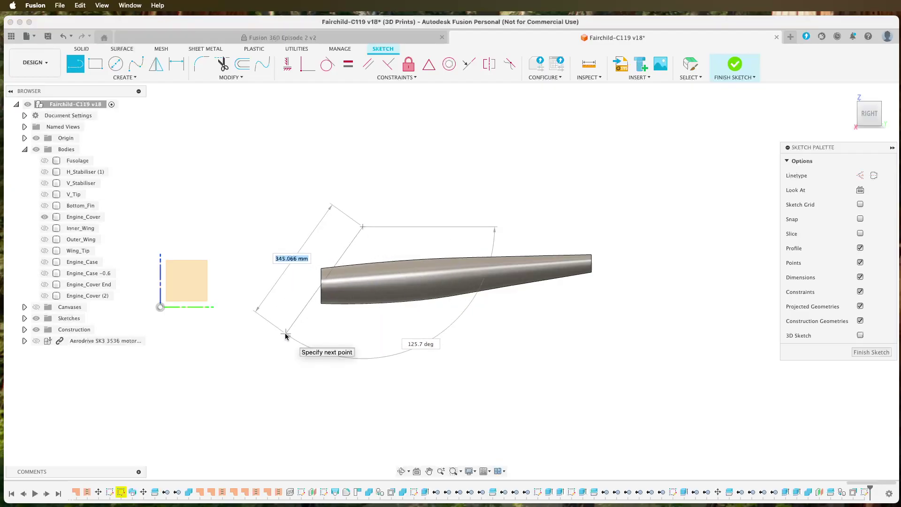
pyautogui.press('Tab')
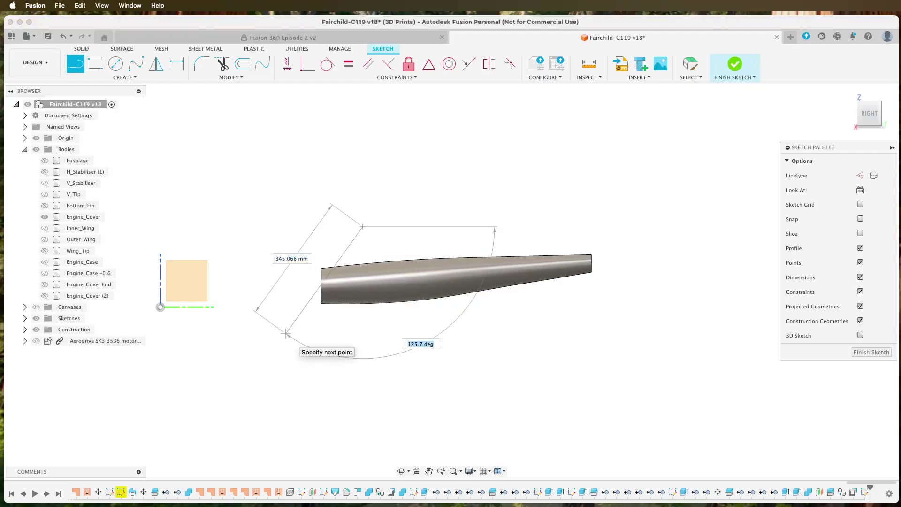
pyautogui.write('120')
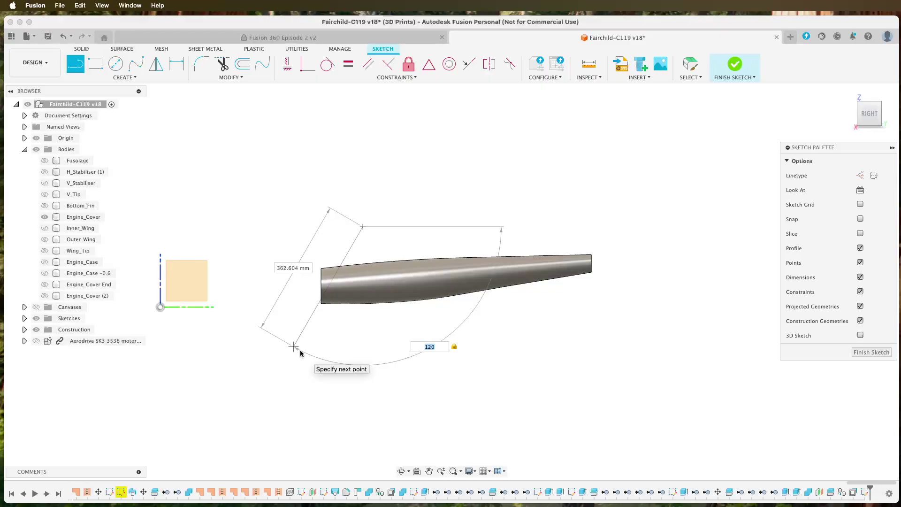
pyautogui.click(294, 351)
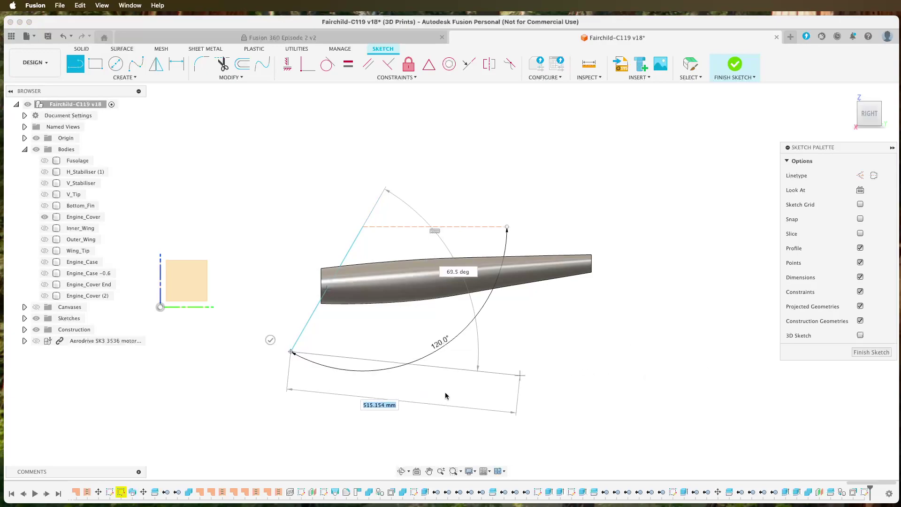
pyautogui.press('Escape')
pyautogui.scroll(3, 402, 349)
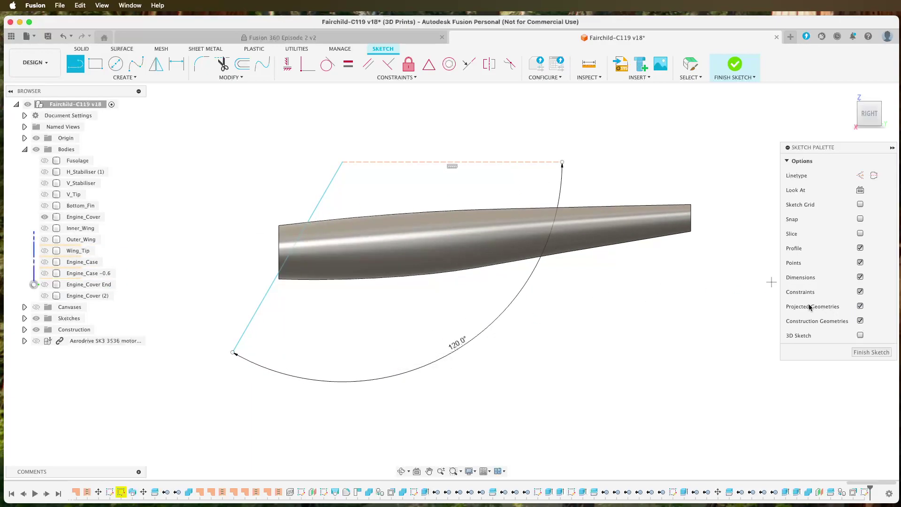
# - Delete the 120-degree line and its horizontal construction line from the sketch
pyautogui.press('Escape')
pyautogui.click(330, 188)
pyautogui.press('Delete')
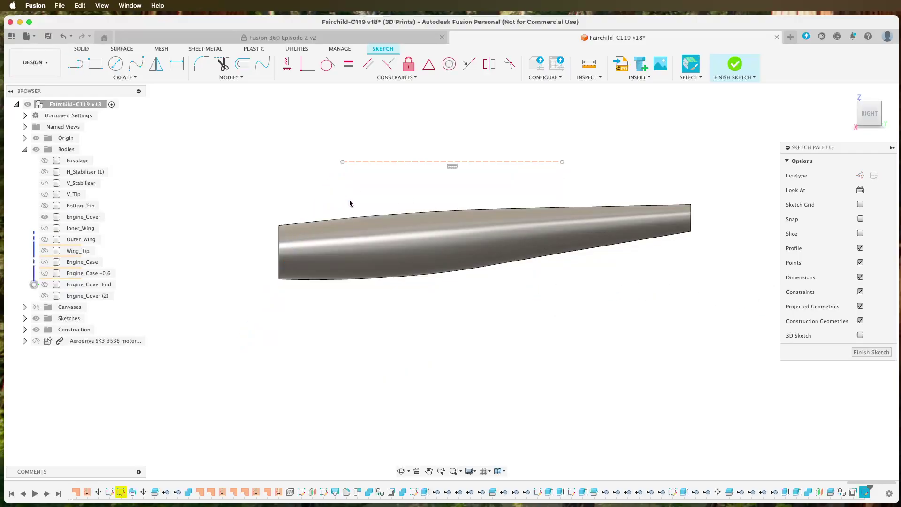
pyautogui.click(394, 162)
pyautogui.press('Delete')
# - Sketch a vertical line about 322 mm long in front of the engine cover's front face
pyautogui.click(75, 64)
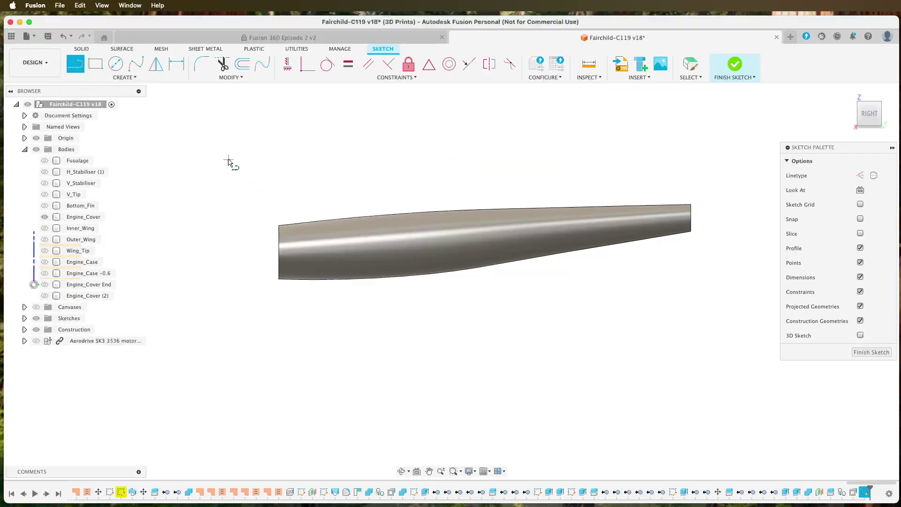
pyautogui.click(229, 160)
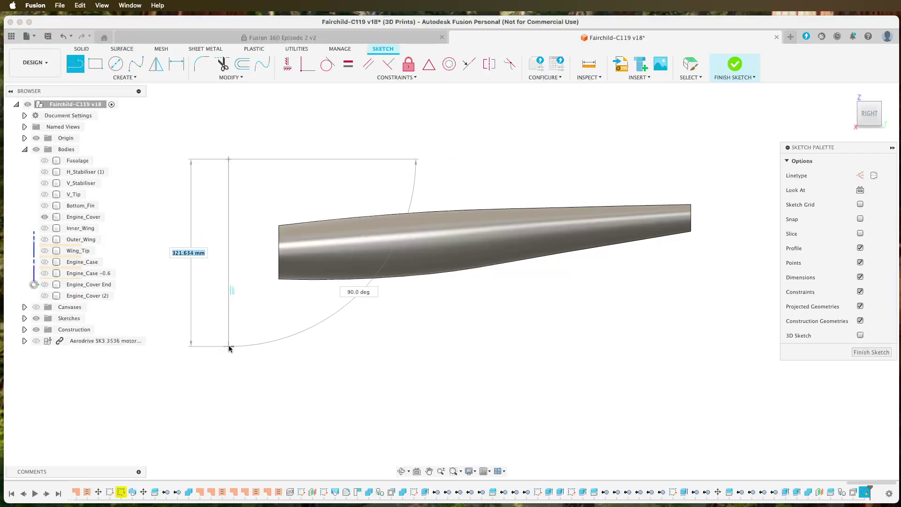
pyautogui.click(229, 346)
pyautogui.press('Escape')
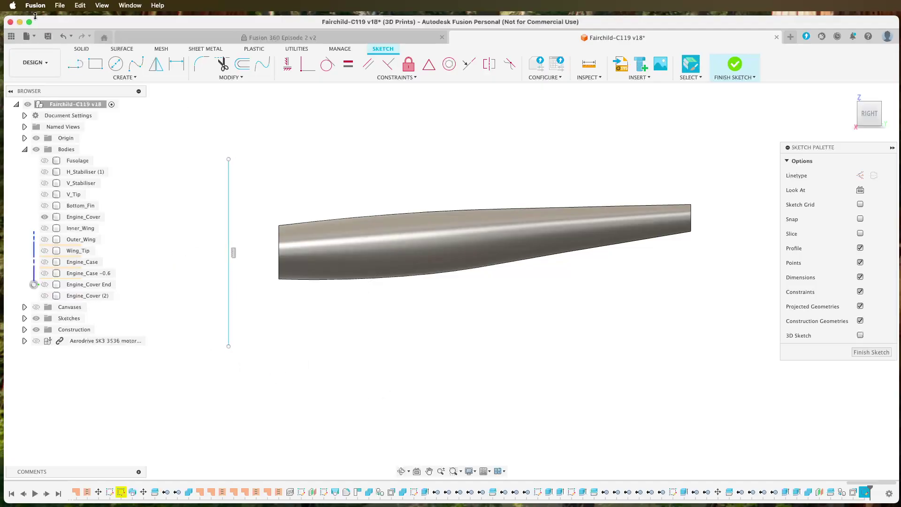
# - Sketch a line about 478 mm long at 45 degrees from the vertical line's lower end up across the engine cover
pyautogui.click(75, 64)
pyautogui.click(228, 346)
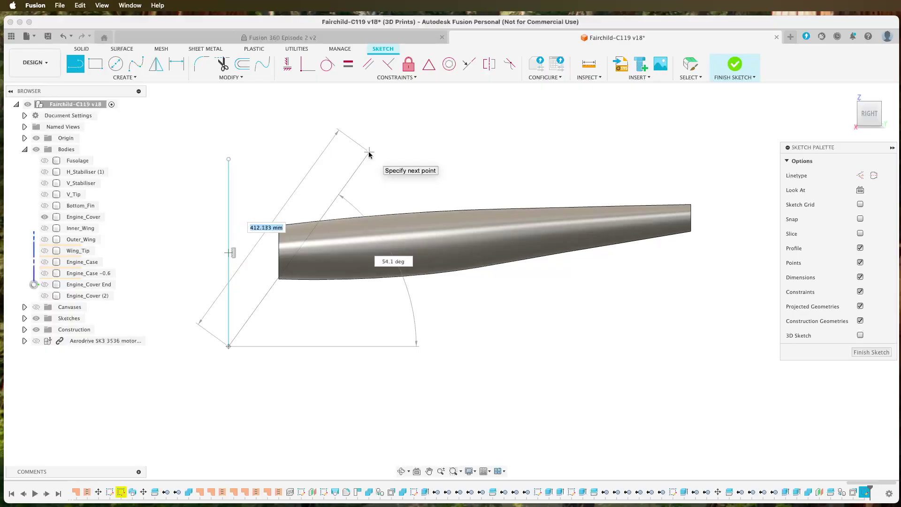
pyautogui.press('Tab')
pyautogui.write('45')
pyautogui.press('Tab')
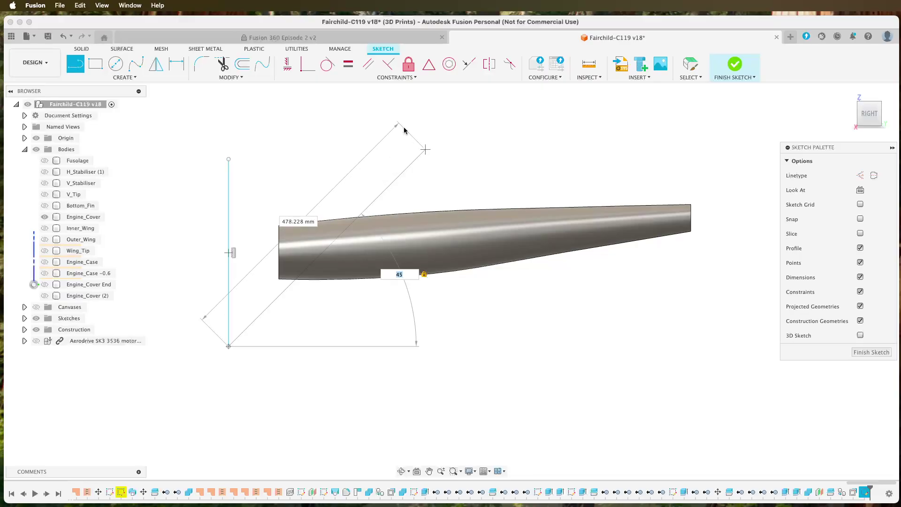
pyautogui.click(403, 127)
pyautogui.press('Escape')
pyautogui.press('Escape')
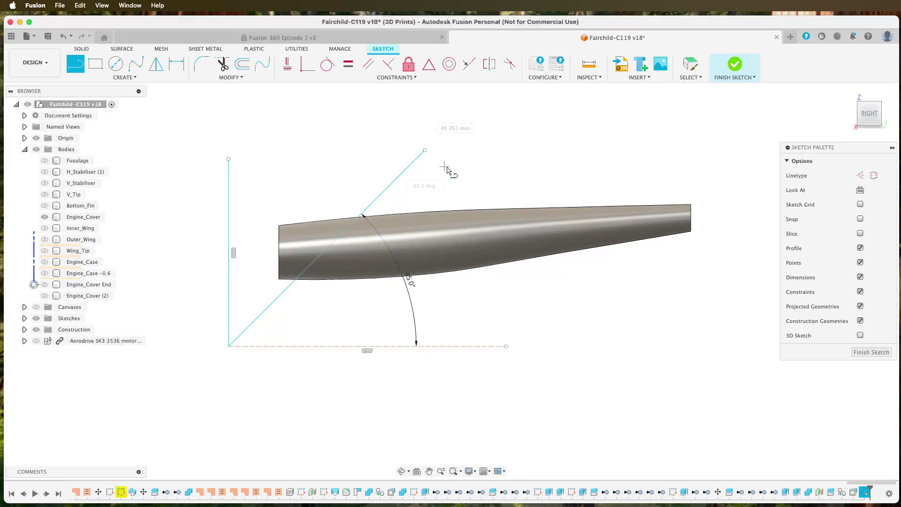
# - Delete the vertical line and shift the 45-degree line so it passes through the engine cover's lower front corner
pyautogui.click(228, 196)
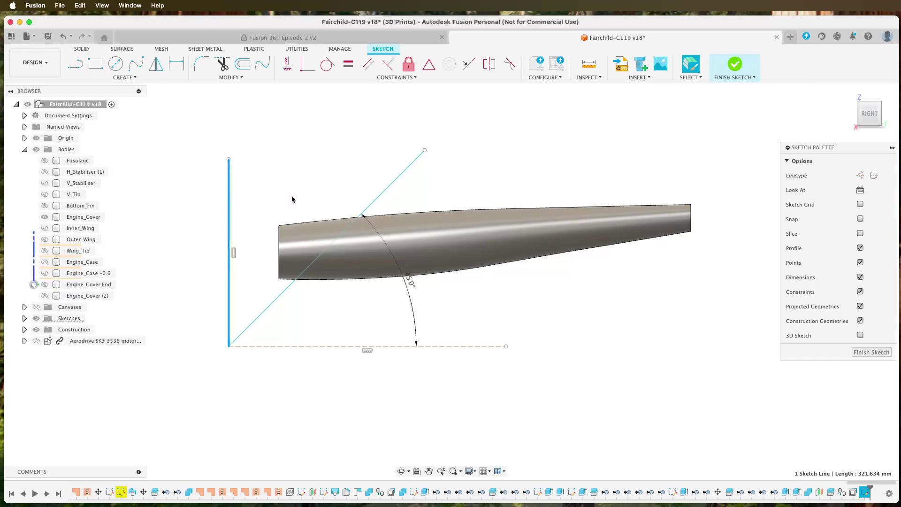
pyautogui.press('Delete')
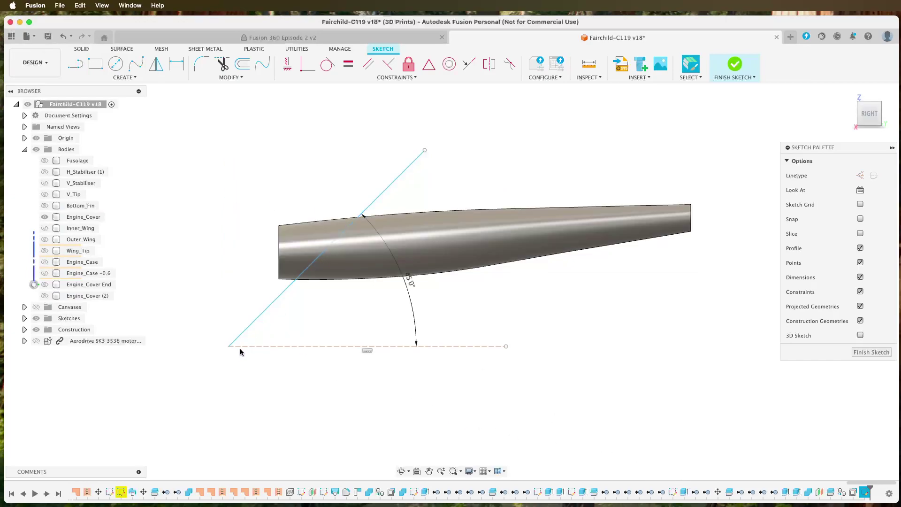
pyautogui.moveTo(236, 336); pyautogui.dragTo(218, 339)
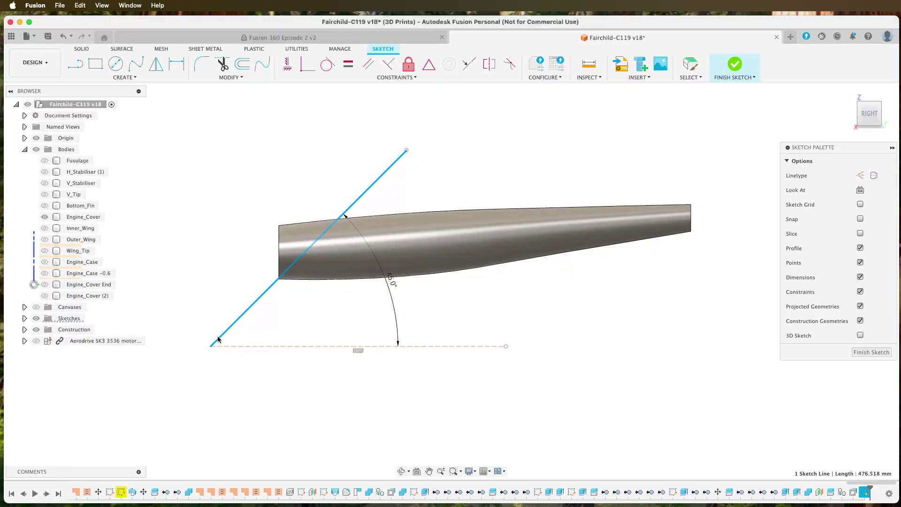
pyautogui.scroll(5, 302, 326)
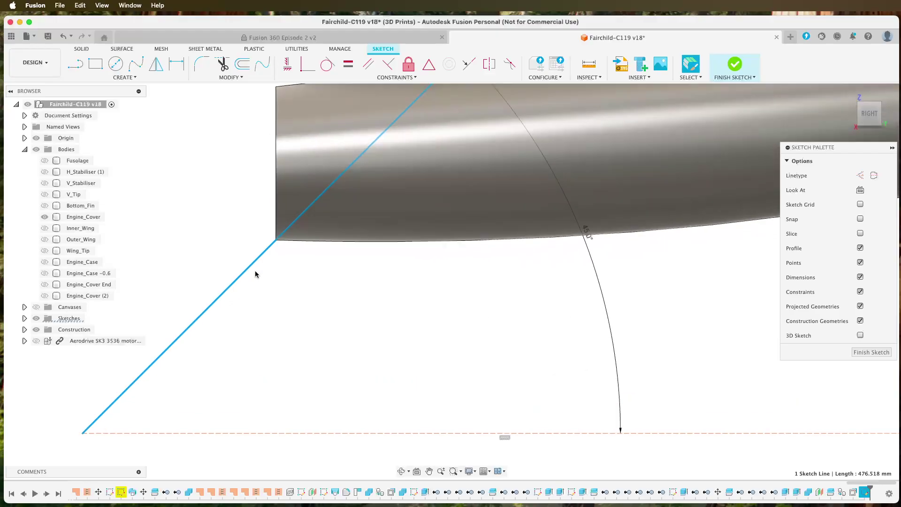
pyautogui.scroll(-5, 255, 274)
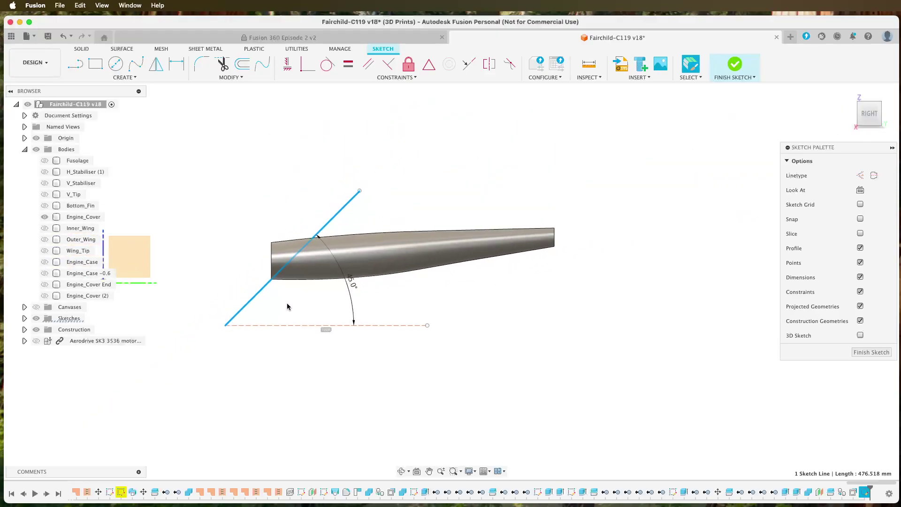
pyautogui.click(524, 340)
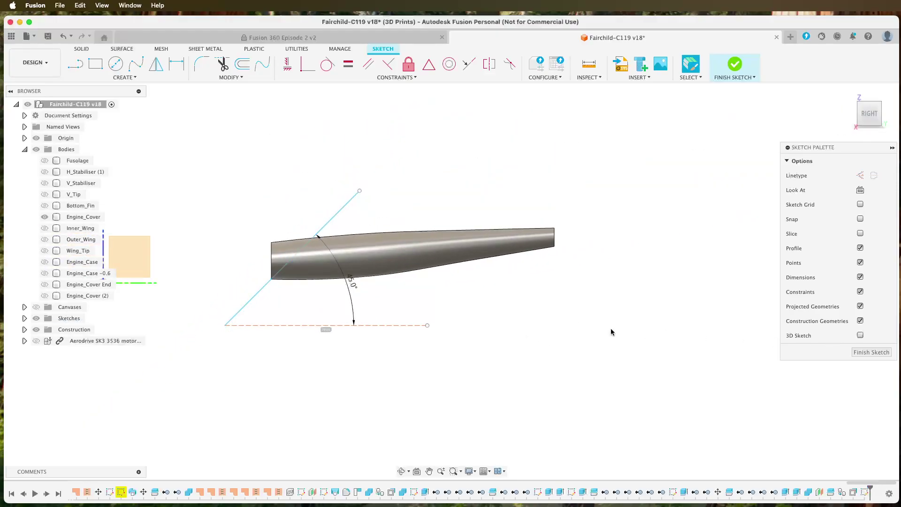
# - Offset the 45-degree sketch line by 1 mm
pyautogui.scroll(3, 318, 324)
pyautogui.click(242, 64)
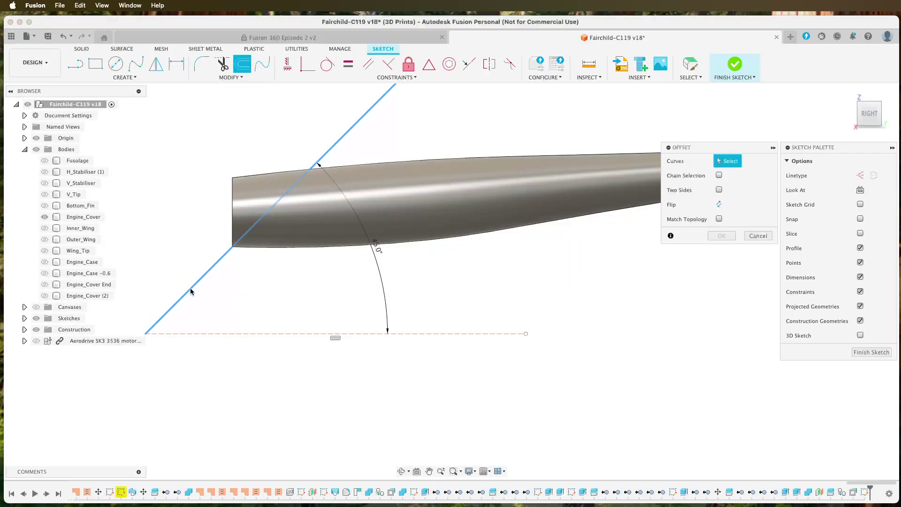
pyautogui.click(189, 289)
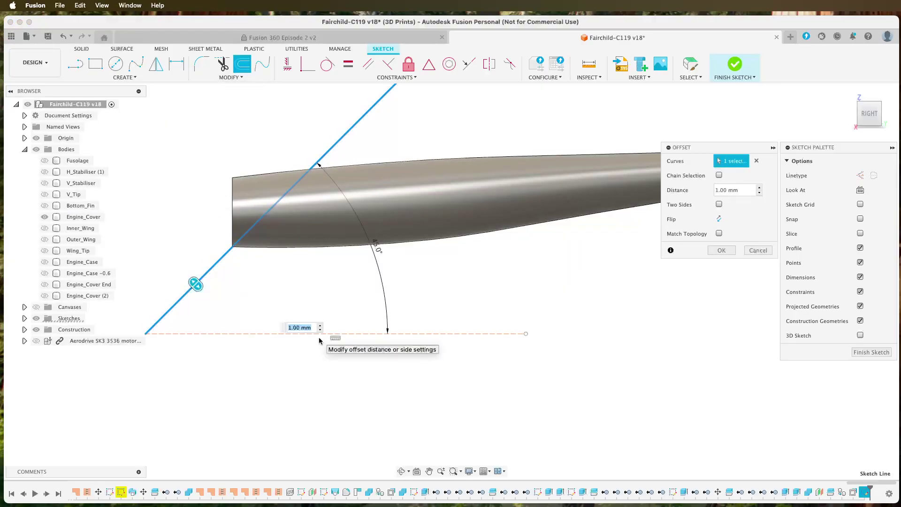
pyautogui.write('1')
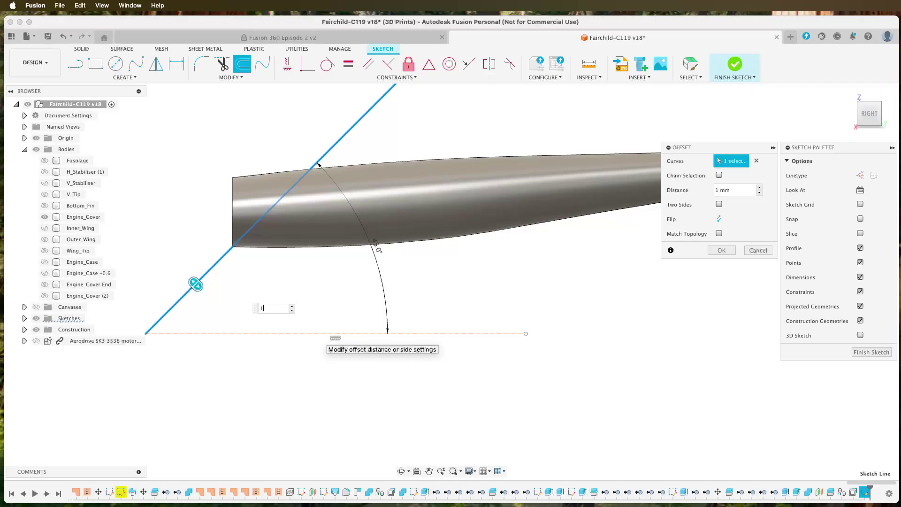
pyautogui.press('Return')
pyautogui.scroll(-5, 184, 261)
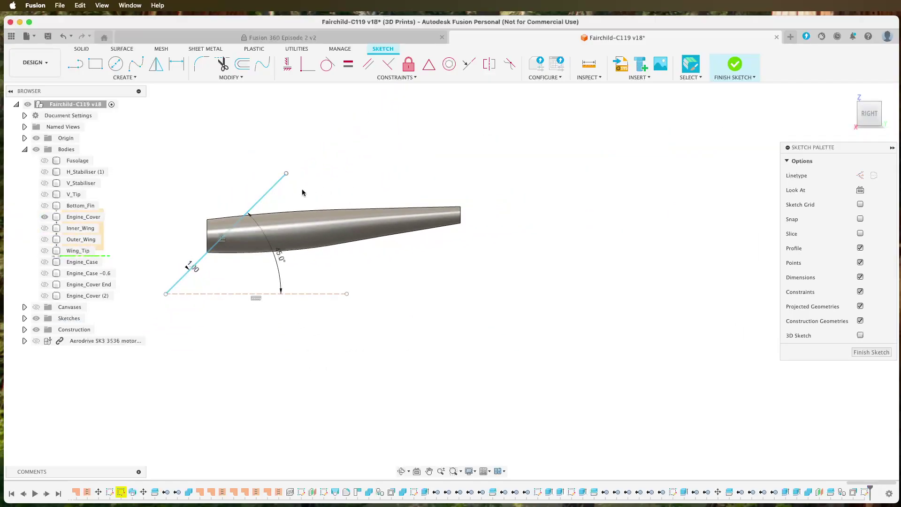
pyautogui.click(266, 193)
pyautogui.click(245, 177)
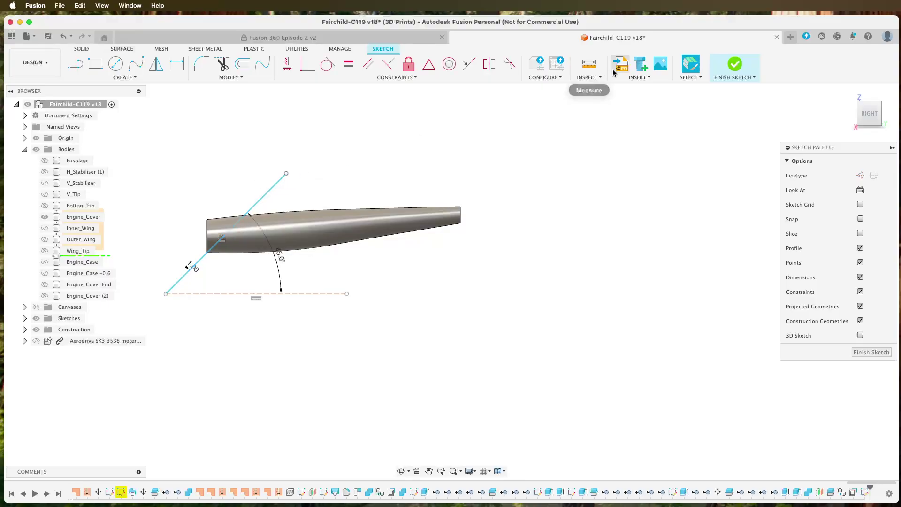
pyautogui.click(689, 77)
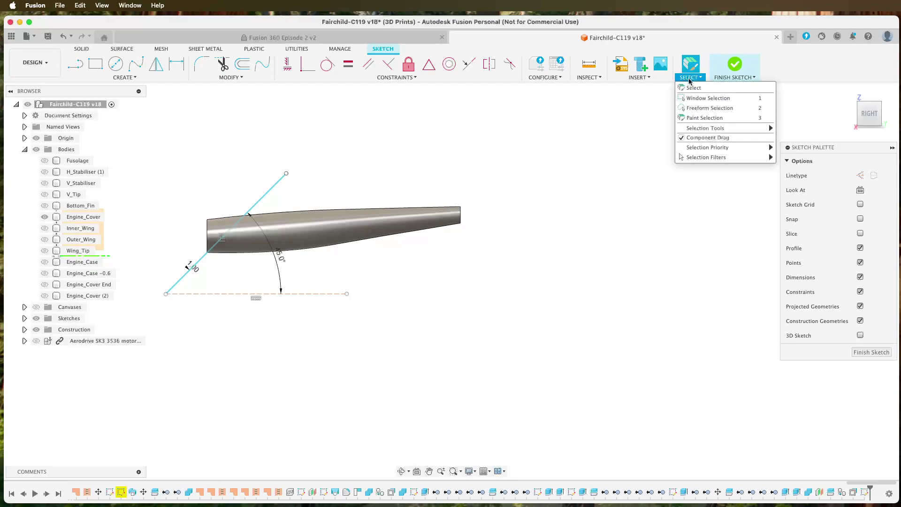
pyautogui.click(708, 98)
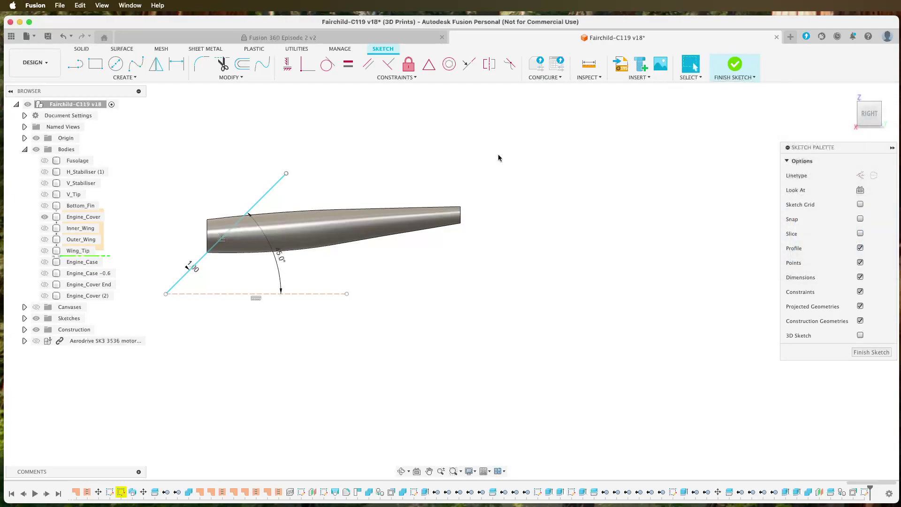
pyautogui.moveTo(285, 193); pyautogui.dragTo(252, 175)
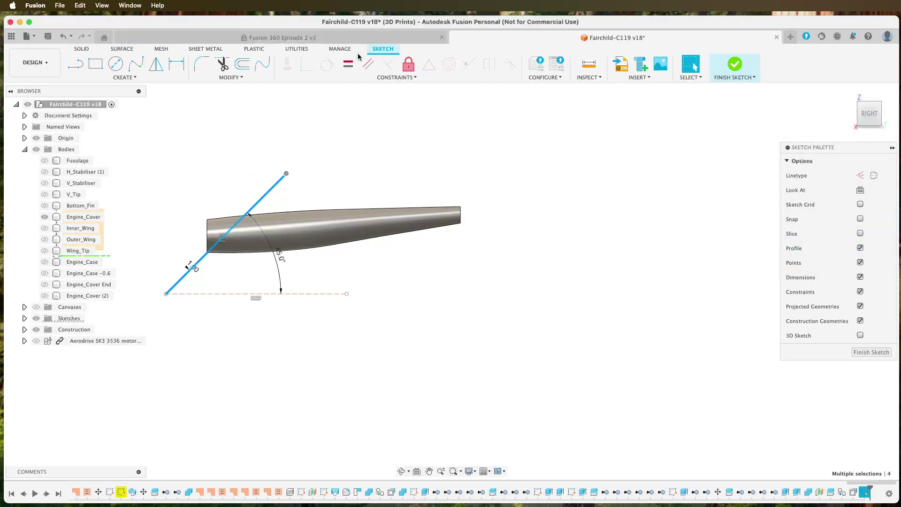
pyautogui.click(124, 77)
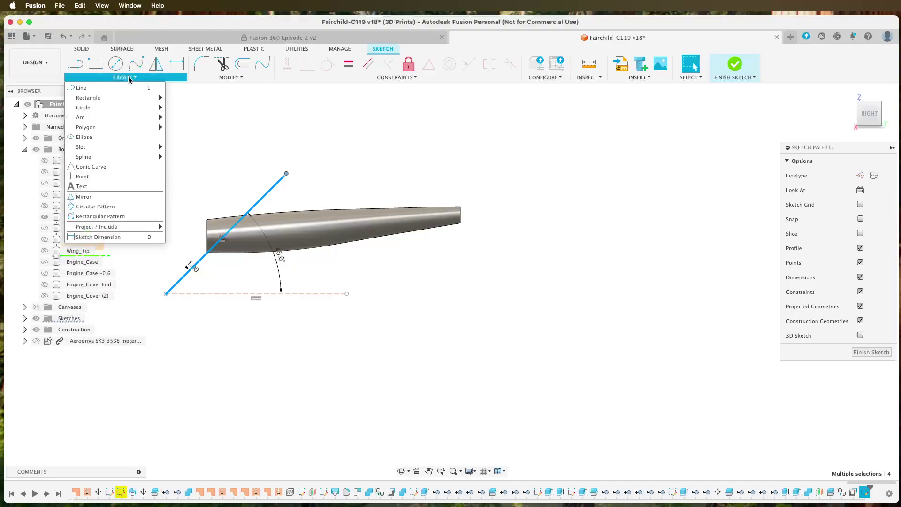
pyautogui.click(121, 217)
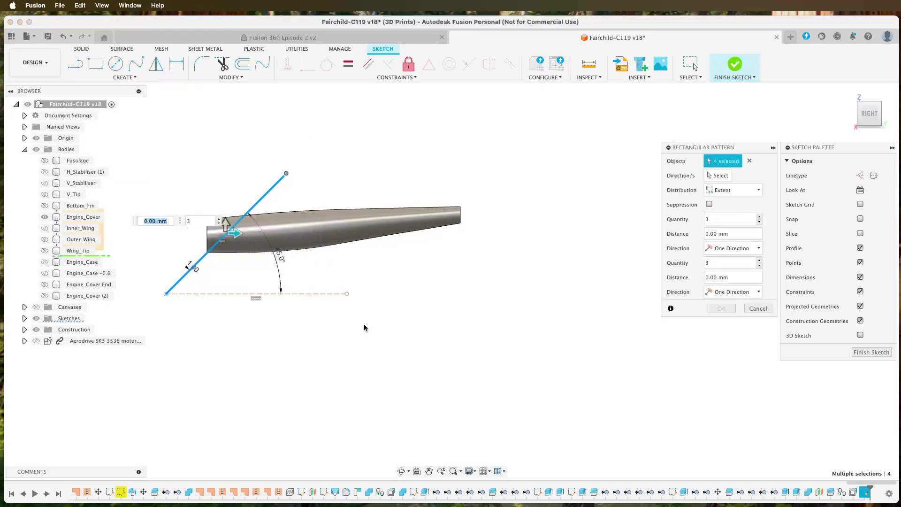
pyautogui.click(718, 175)
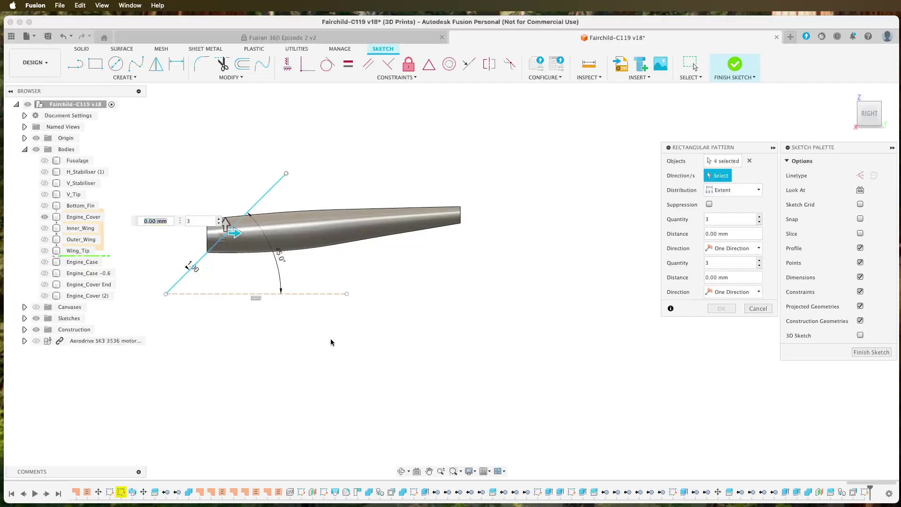
pyautogui.click(308, 293)
pyautogui.moveTo(235, 234); pyautogui.dragTo(442, 237)
pyautogui.press('Tab')
pyautogui.click(761, 218)
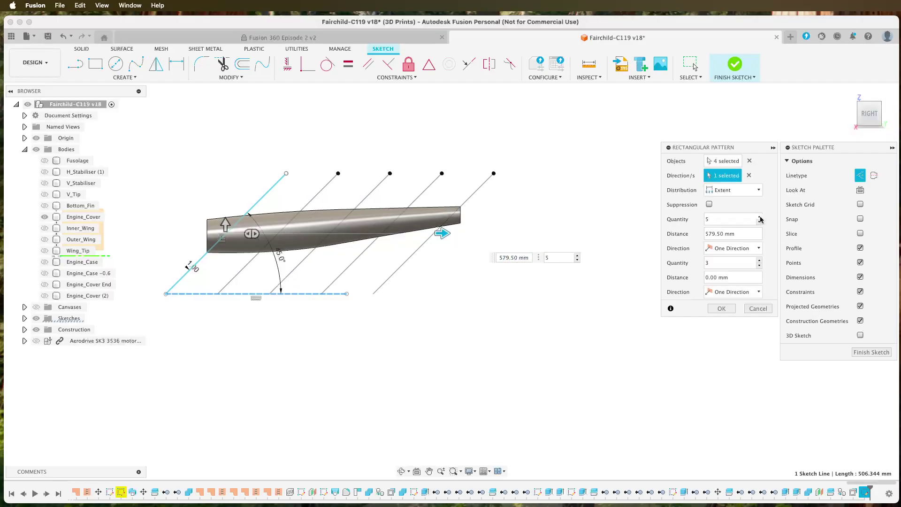
pyautogui.click(760, 218)
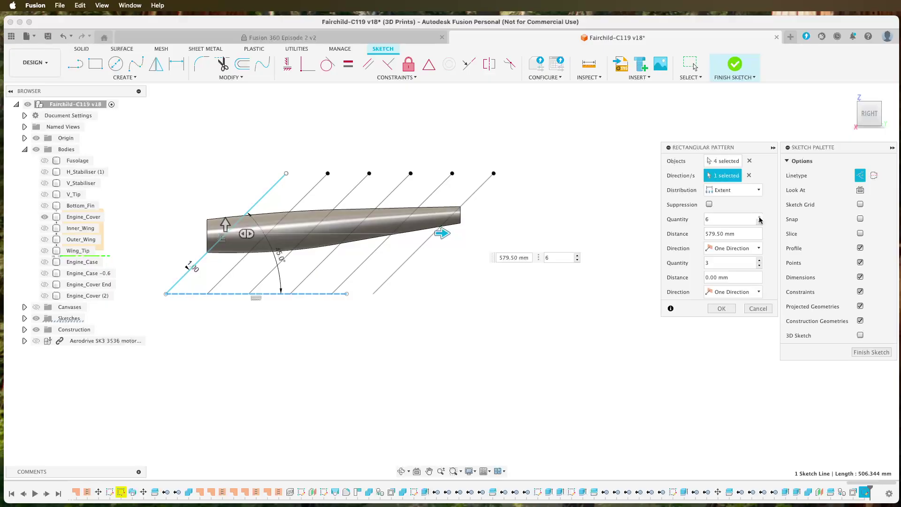
pyautogui.click(761, 218)
pyautogui.click(761, 219)
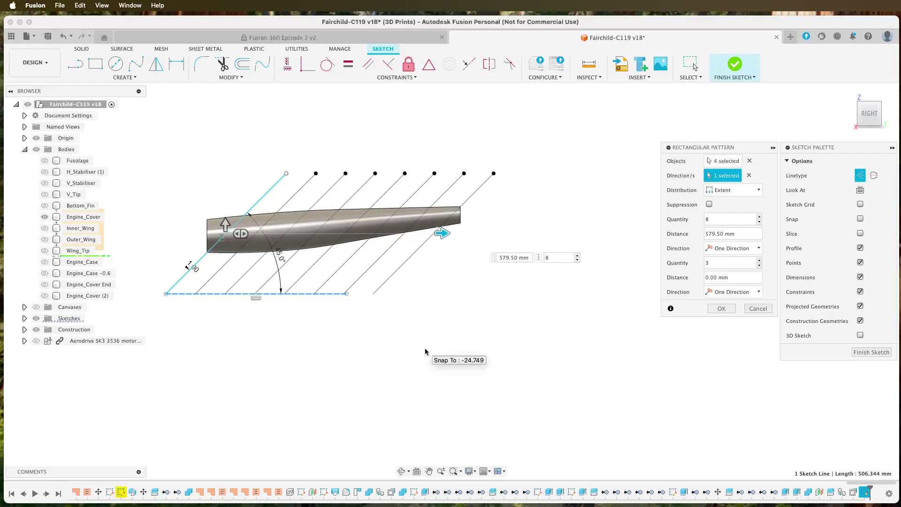
pyautogui.moveTo(447, 234); pyautogui.dragTo(464, 234)
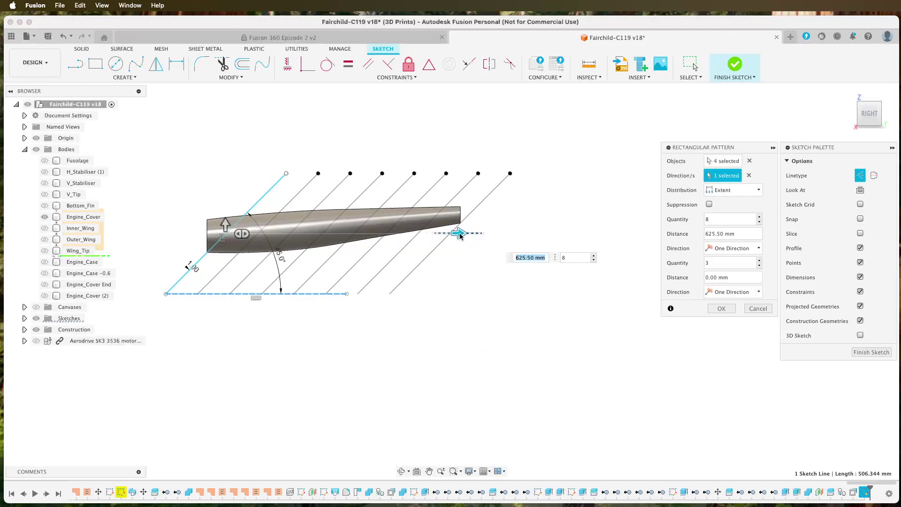
pyautogui.click(201, 260)
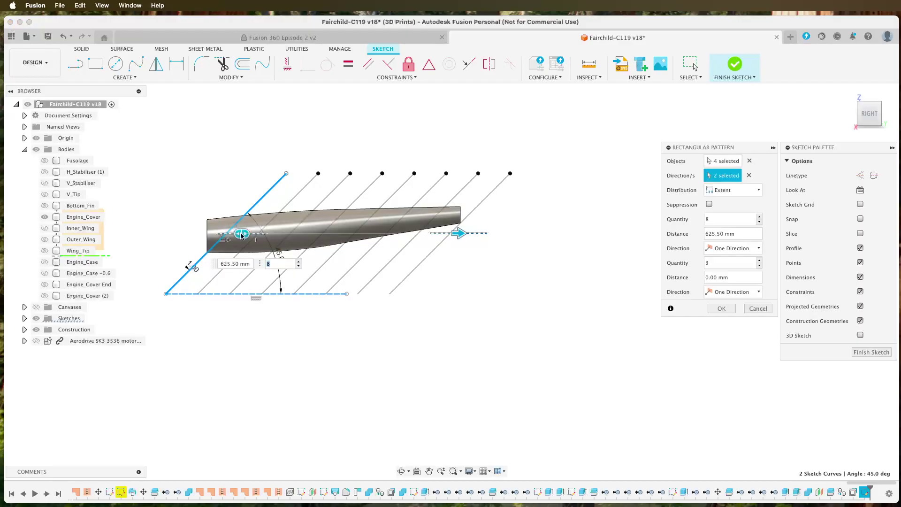
pyautogui.press('Escape')
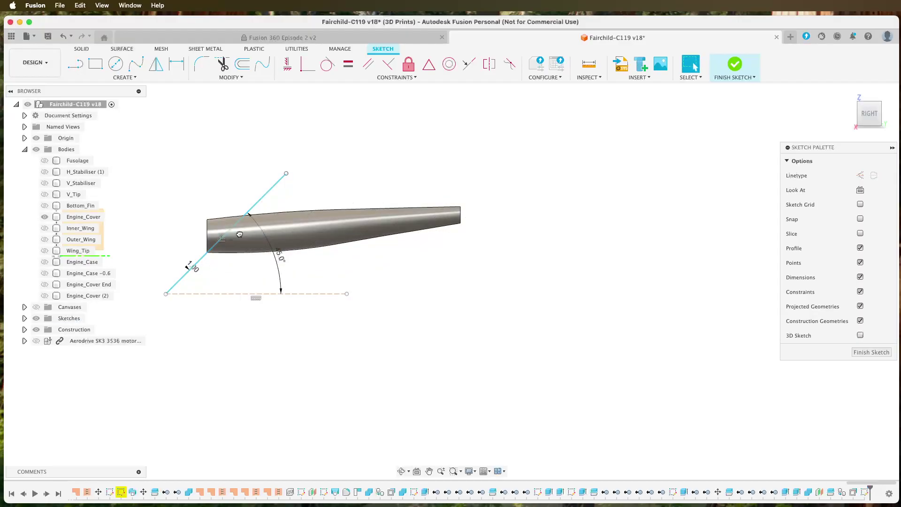
# - Shift one 45-degree line forward and try to pattern it horizontally along the engine cover with quantity 9 over 684.50 mm
pyautogui.moveTo(193, 261); pyautogui.dragTo(173, 264)
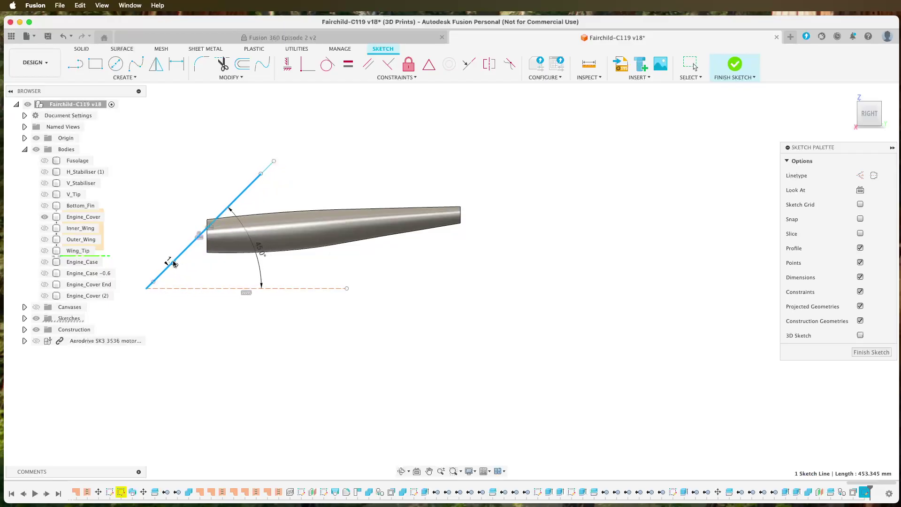
pyautogui.click(125, 77)
pyautogui.click(114, 216)
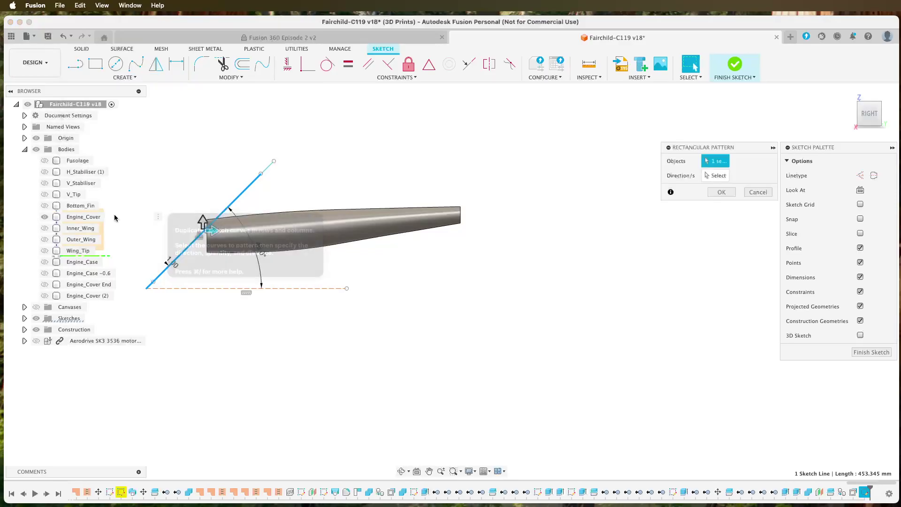
pyautogui.moveTo(212, 230); pyautogui.dragTo(458, 237)
pyautogui.click(759, 216)
pyautogui.click(759, 216)
pyautogui.click(760, 217)
pyautogui.click(759, 217)
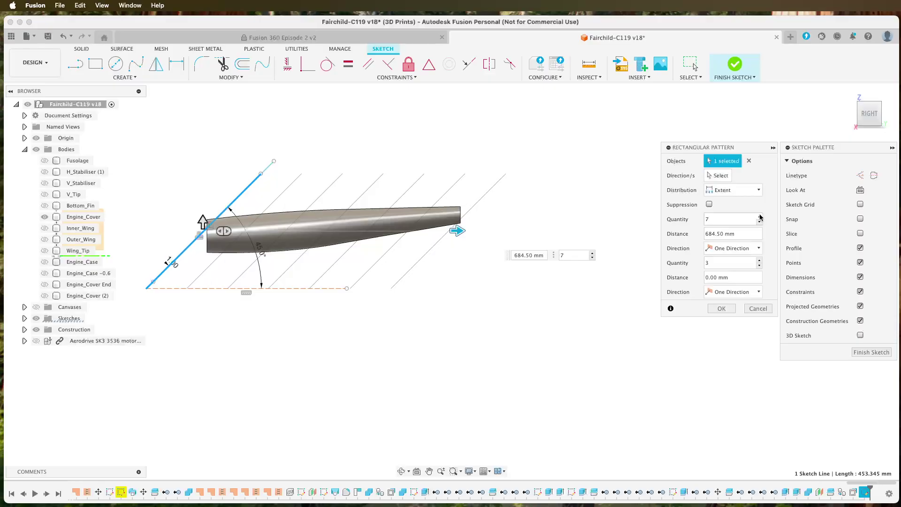
pyautogui.click(760, 216)
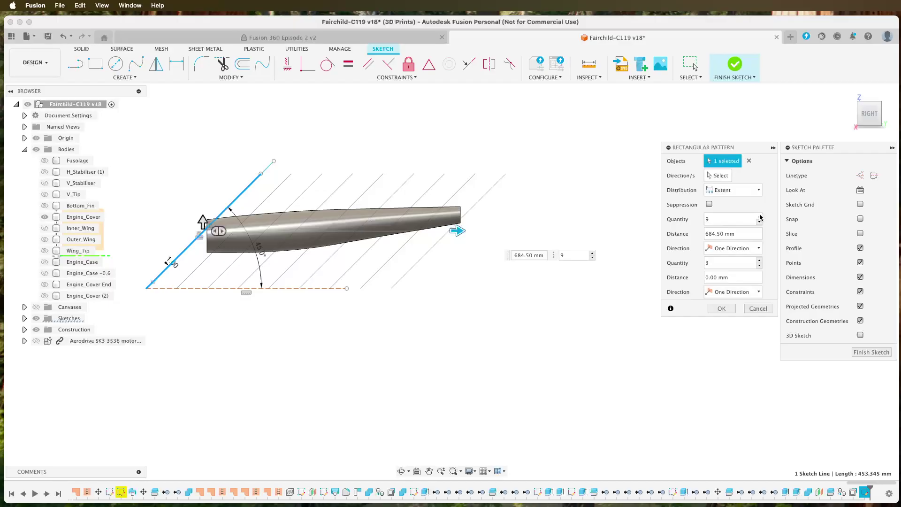
pyautogui.click(721, 309)
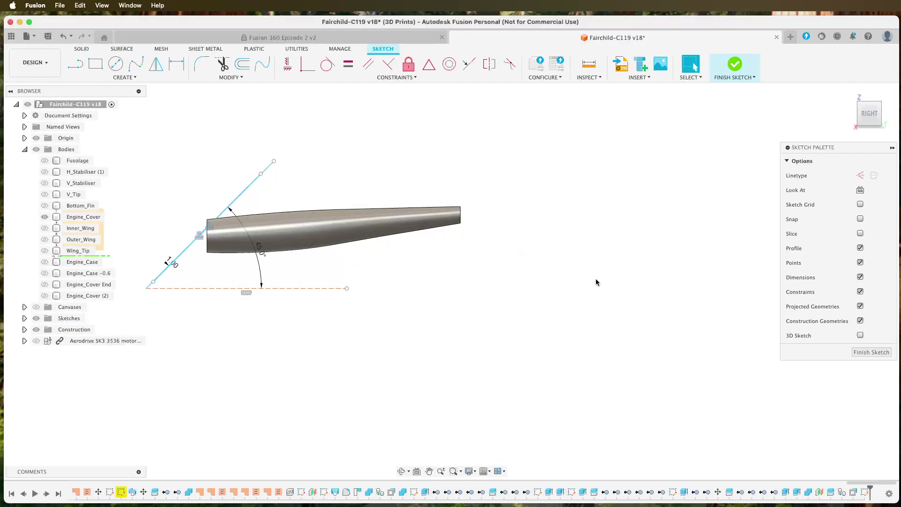
# - Undo the shift of the single 45-degree line
pyautogui.scroll(4, 286, 185)
pyautogui.scroll(-3, 284, 201)
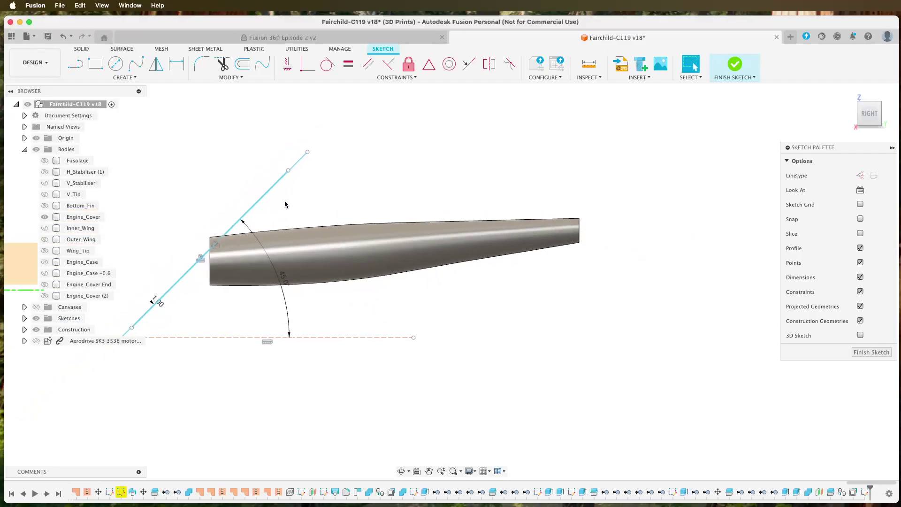
pyautogui.scroll(2, 287, 205)
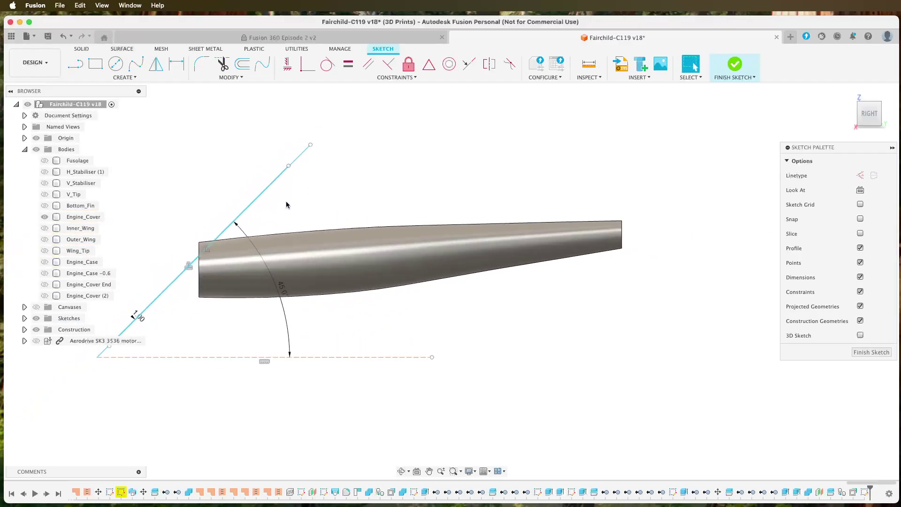
pyautogui.click(64, 40)
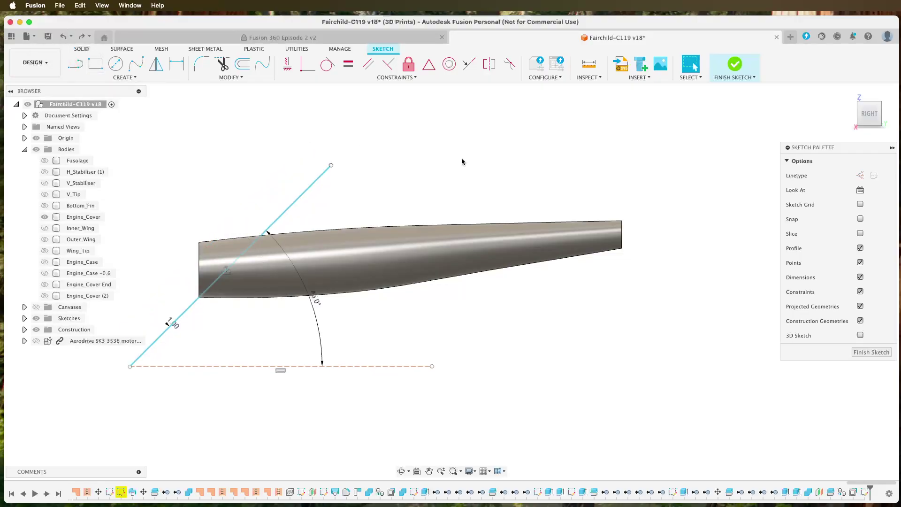
# - Shift both 45-degree lines forward together and pattern them horizontally along the engine cover with quantity 9 over a 677.50 mm extent
pyautogui.moveTo(247, 174); pyautogui.dragTo(247, 175)
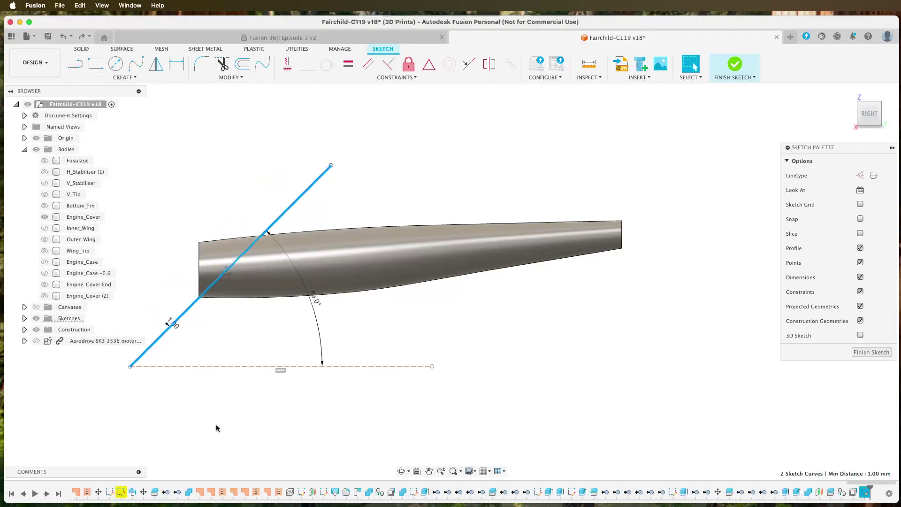
pyautogui.moveTo(188, 312); pyautogui.dragTo(150, 307)
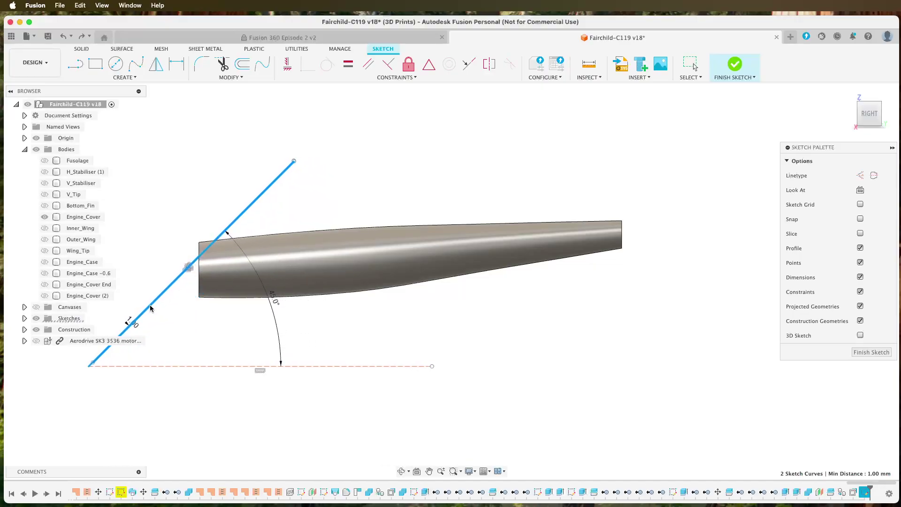
pyautogui.click(125, 77)
pyautogui.click(108, 214)
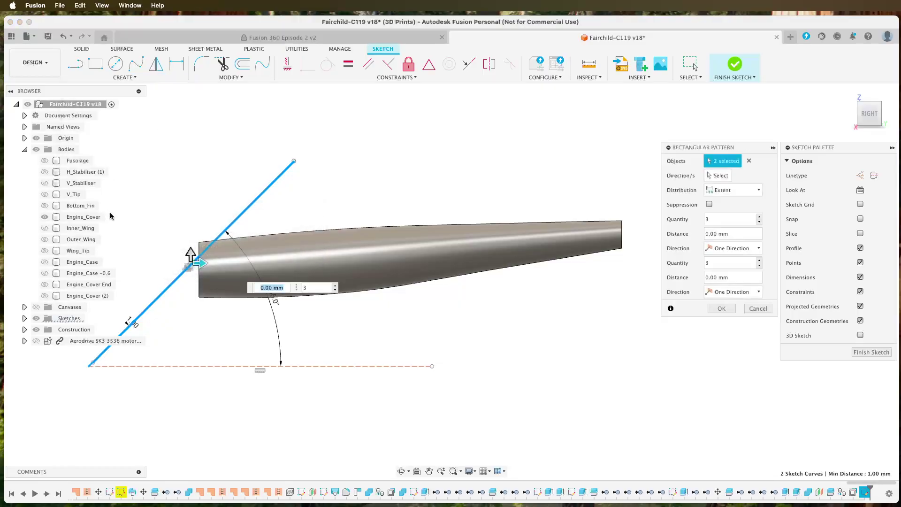
pyautogui.moveTo(200, 263); pyautogui.dragTo(605, 263)
pyautogui.click(760, 218)
pyautogui.click(760, 217)
pyautogui.click(760, 217)
pyautogui.click(760, 217)
pyautogui.click(760, 218)
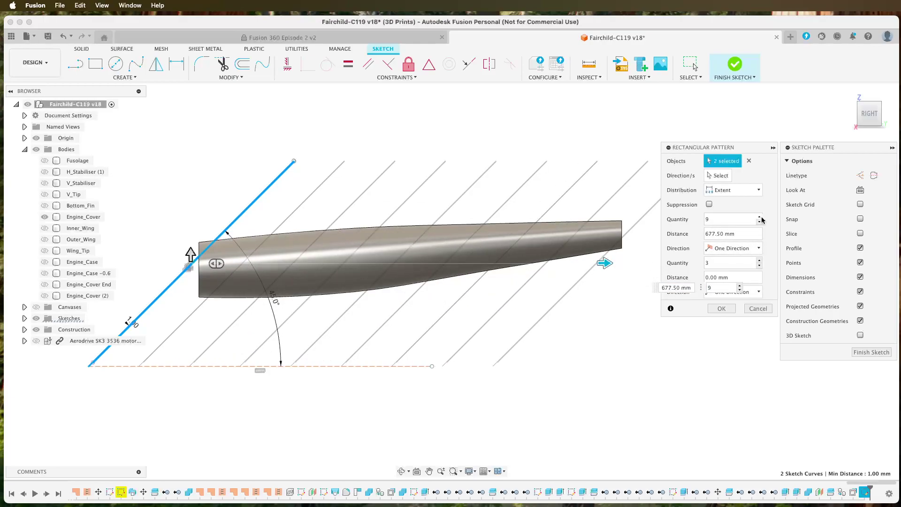
pyautogui.click(722, 308)
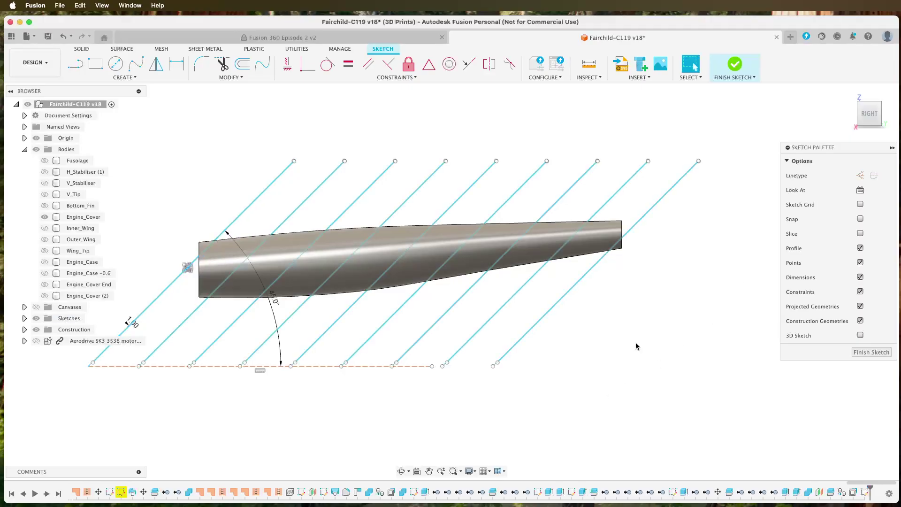
# - Sketch a horizontal line above the engine cover that crosses all the patterned 45-degree lines near their upper ends
pyautogui.click(75, 64)
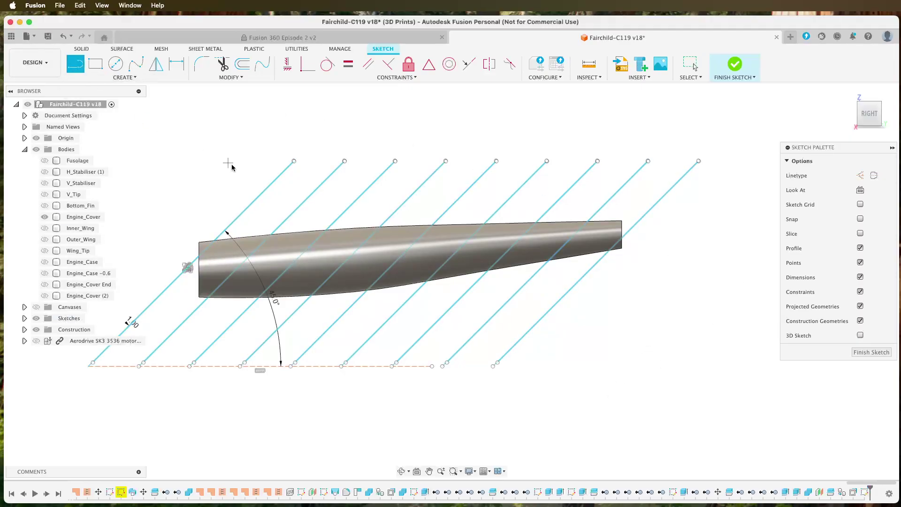
pyautogui.click(229, 177)
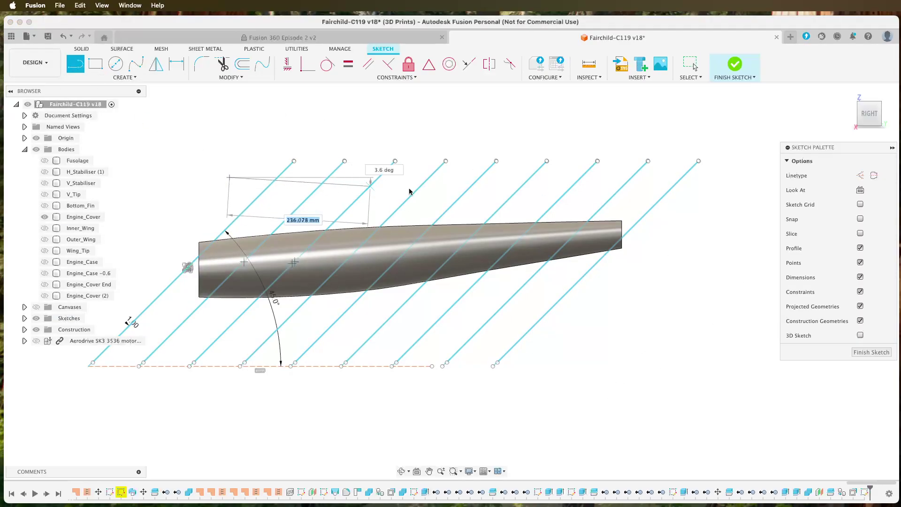
pyautogui.click(714, 178)
pyautogui.press('Escape')
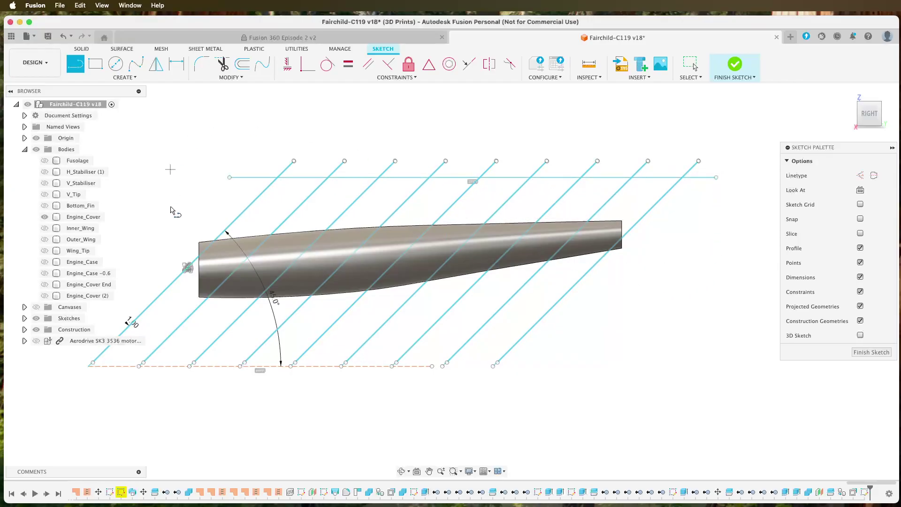
# - Sketch a horizontal line below the engine cover that crosses all the patterned 45-degree lines near their lower ends
pyautogui.moveTo(166, 334)
pyautogui.mouseDown(button='middle')
pyautogui.moveTo(233, 292)
pyautogui.moveTo(221, 299)
pyautogui.mouseUp(button='middle')
pyautogui.press('l')
pyautogui.click(139, 310)
pyautogui.click(644, 309)
pyautogui.press('Escape')
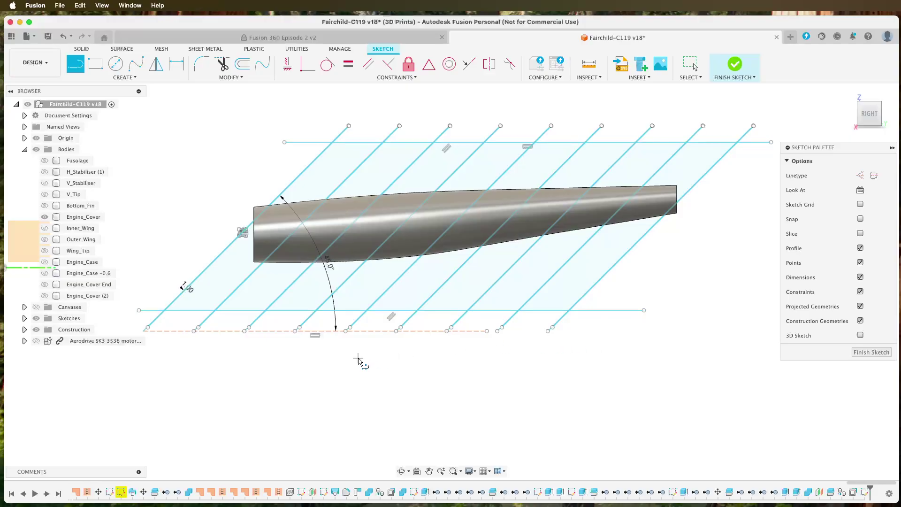
# - Trim the upper horizontal line's front overhang and the 45-degree line ends that extend above it
pyautogui.keyDown('shift'); pyautogui.moveTo(355, 359); pyautogui.dragTo(375, 362, button='middle'); pyautogui.keyUp('shift')
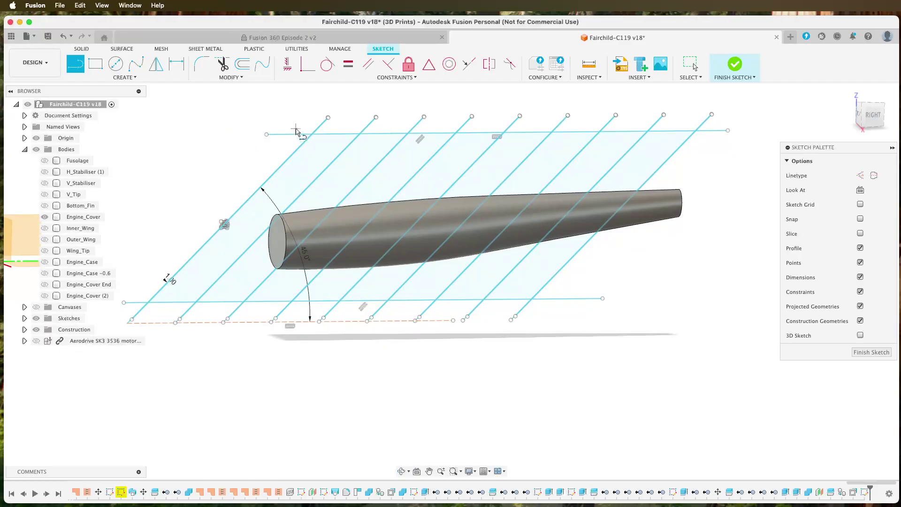
pyautogui.click(874, 117)
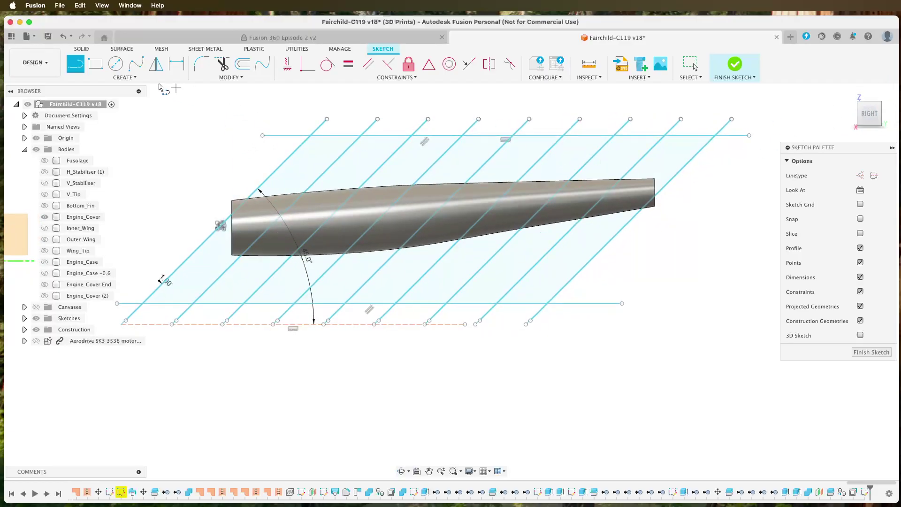
pyautogui.click(222, 63)
pyautogui.click(286, 135)
pyautogui.click(319, 127)
pyautogui.click(370, 127)
pyautogui.click(420, 127)
pyautogui.click(570, 126)
pyautogui.click(623, 127)
# - Trim the upper horizontal line's rear overhang and its segments between the rib pairs, leaving only the short rib caps
pyautogui.click(725, 133)
pyautogui.click(693, 136)
pyautogui.click(641, 133)
pyautogui.click(574, 135)
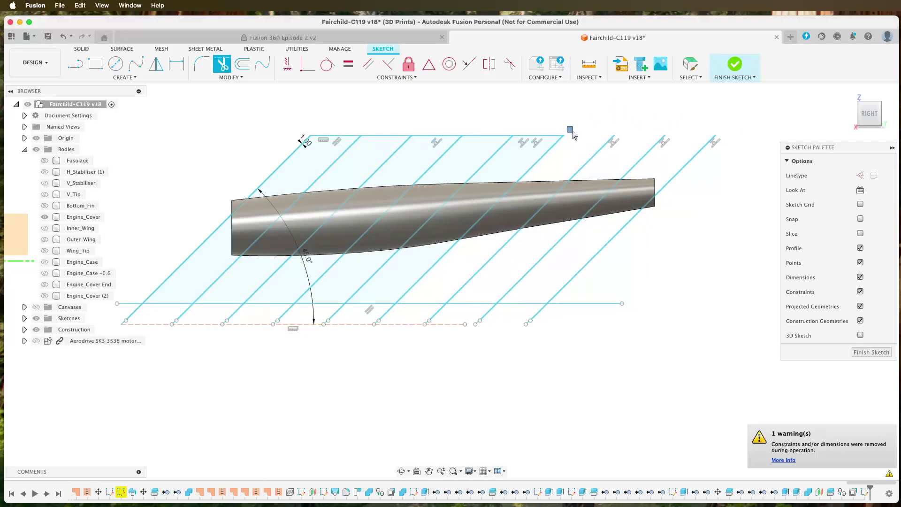
pyautogui.click(541, 134)
pyautogui.click(502, 134)
pyautogui.click(444, 134)
pyautogui.click(403, 135)
pyautogui.click(338, 135)
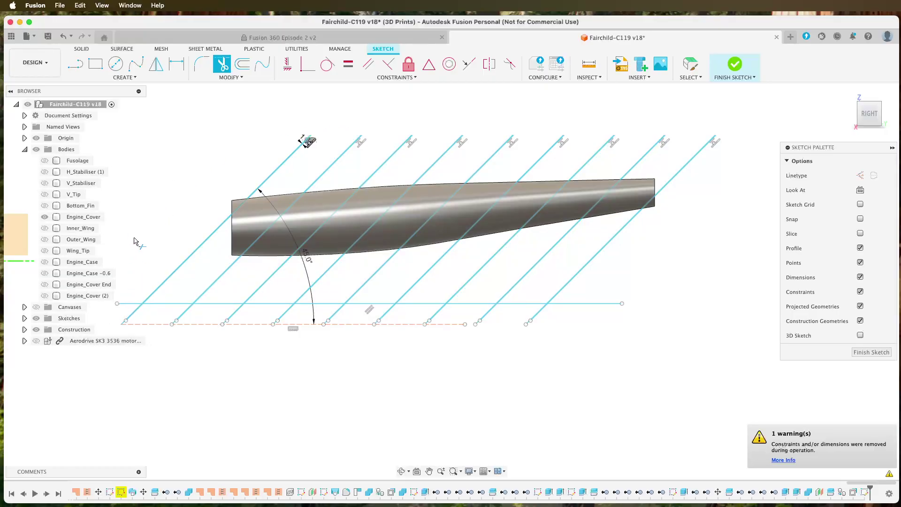
# - Trim the lower horizontal line's front overhang and the 45-degree line ends that extend below it
pyautogui.click(128, 303)
pyautogui.click(134, 313)
pyautogui.click(149, 323)
pyautogui.click(181, 313)
pyautogui.click(186, 324)
pyautogui.click(232, 318)
pyautogui.click(254, 324)
pyautogui.click(278, 318)
pyautogui.click(305, 324)
pyautogui.click(331, 316)
pyautogui.click(283, 316)
pyautogui.click(375, 324)
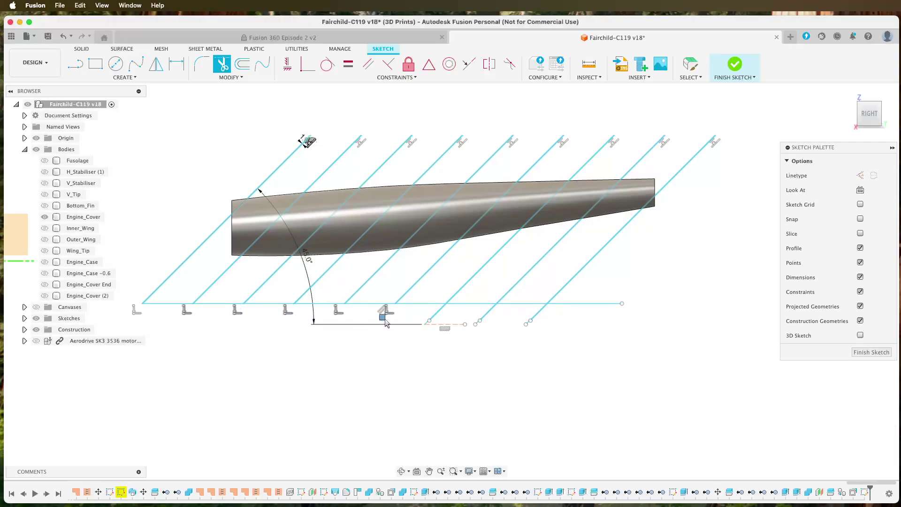
pyautogui.click(382, 315)
pyautogui.click(436, 319)
pyautogui.click(441, 320)
pyautogui.click(487, 316)
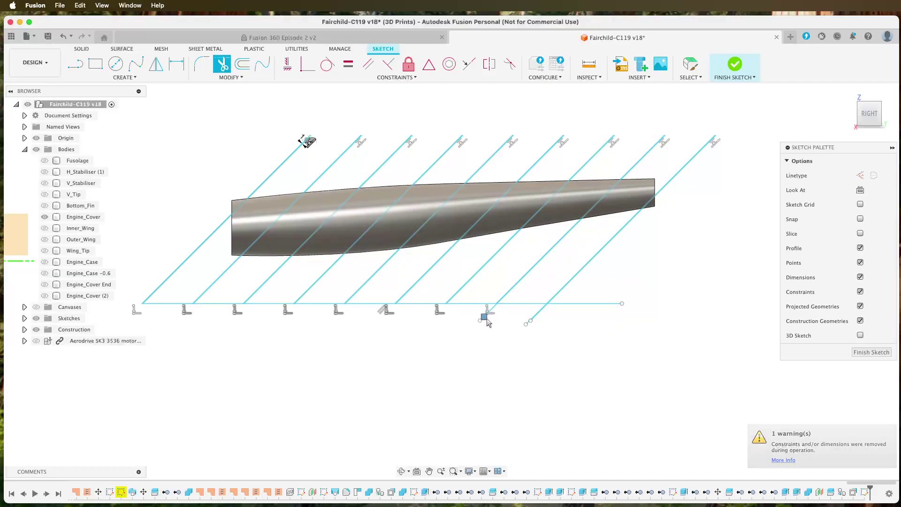
pyautogui.click(537, 320)
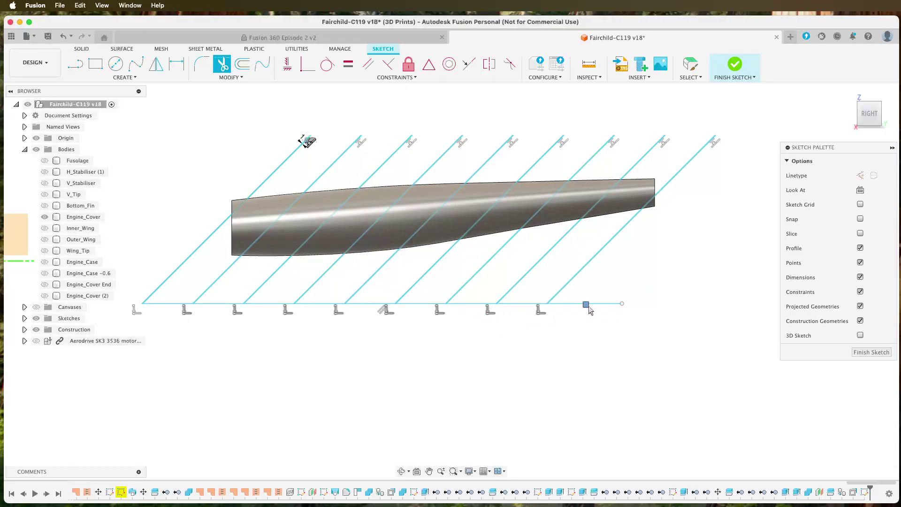
# - Trim the lower horizontal line's rear overhang and its segments between the rib pairs, leaving only the short rib caps
pyautogui.click(589, 310)
pyautogui.click(524, 304)
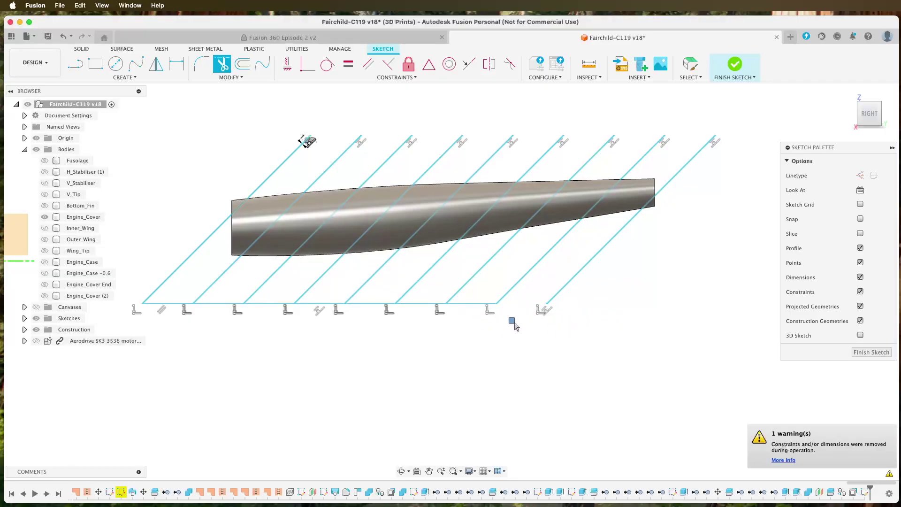
pyautogui.click(471, 305)
pyautogui.click(424, 304)
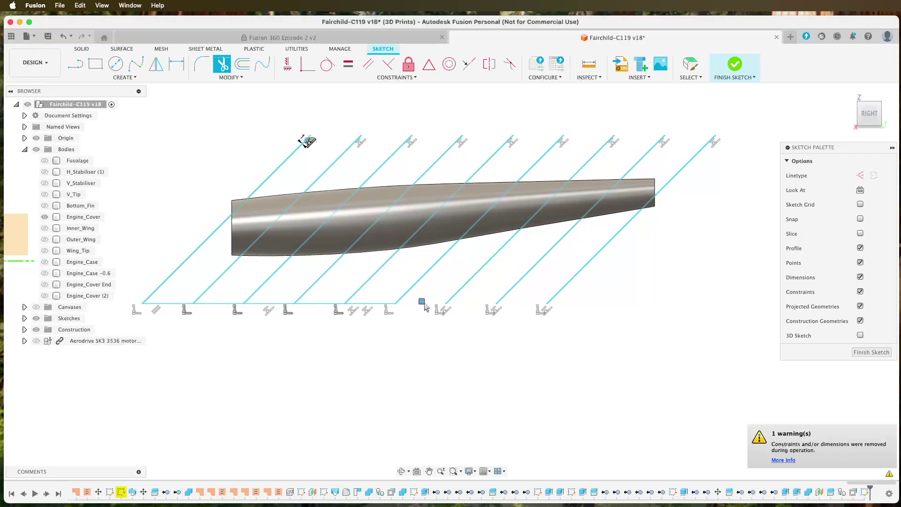
pyautogui.click(372, 304)
pyautogui.click(313, 304)
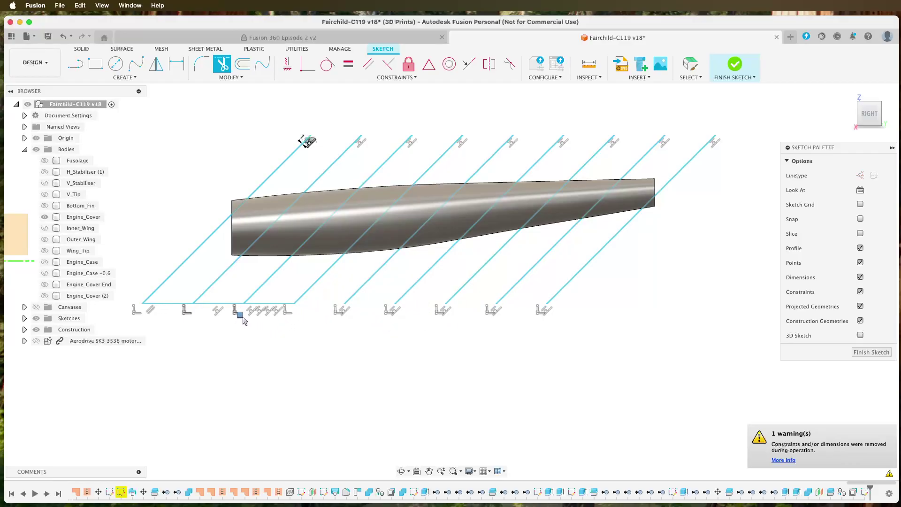
pyautogui.click(270, 305)
pyautogui.click(227, 304)
pyautogui.click(169, 308)
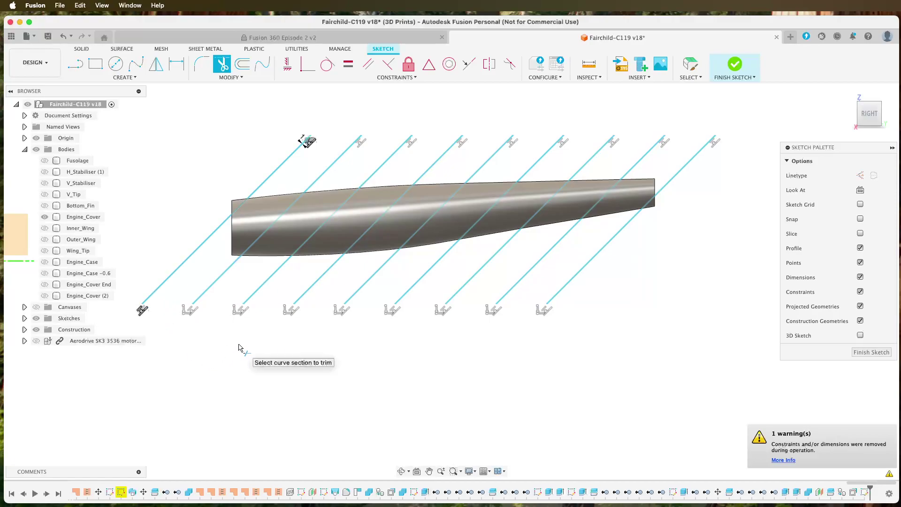
pyautogui.press('Escape')
pyautogui.scroll(5, 177, 322)
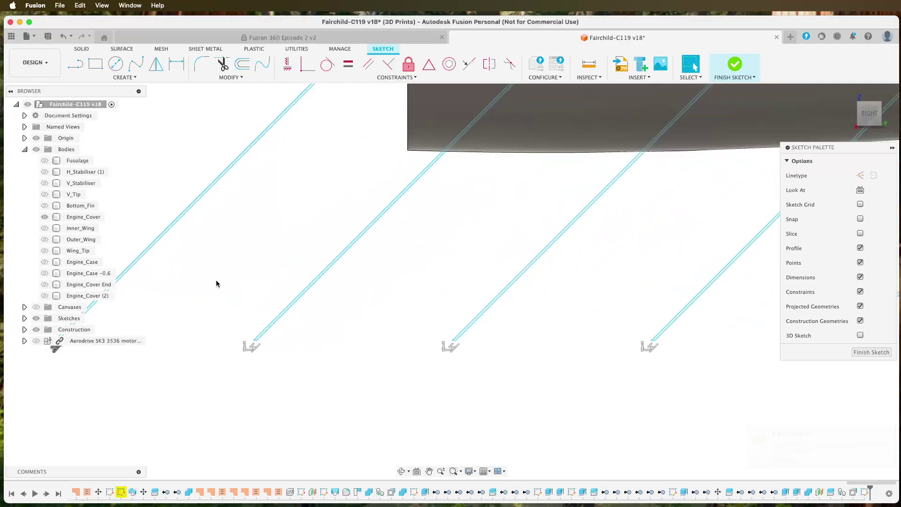
pyautogui.scroll(5, 183, 275)
pyautogui.moveTo(195, 211)
pyautogui.mouseDown(button='middle')
pyautogui.moveTo(360, 267)
pyautogui.moveTo(275, 263)
pyautogui.mouseUp(button='middle')
pyautogui.scroll(3, 317, 268)
pyautogui.click(317, 269)
pyautogui.moveTo(386, 304)
pyautogui.mouseDown(button='middle')
pyautogui.moveTo(515, 358)
pyautogui.moveTo(614, 378)
pyautogui.moveTo(319, 244)
pyautogui.mouseUp(button='middle')
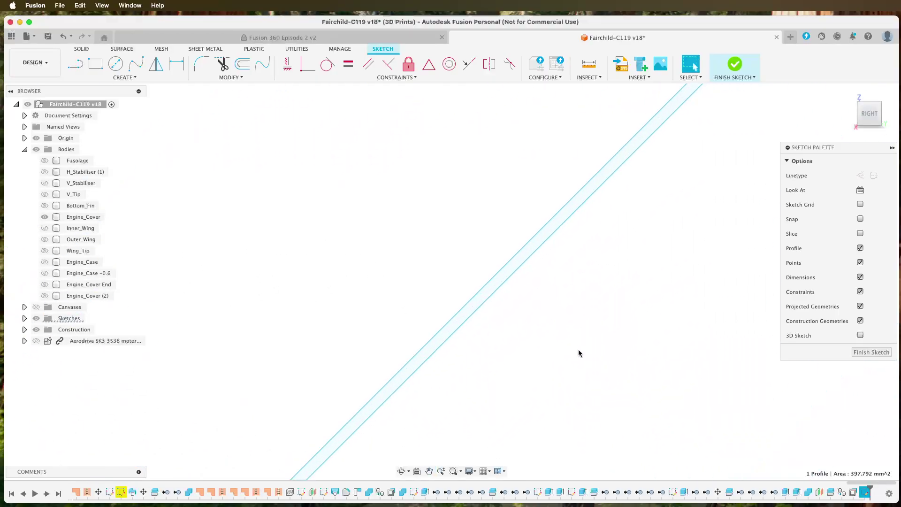
pyautogui.scroll(3, 486, 267)
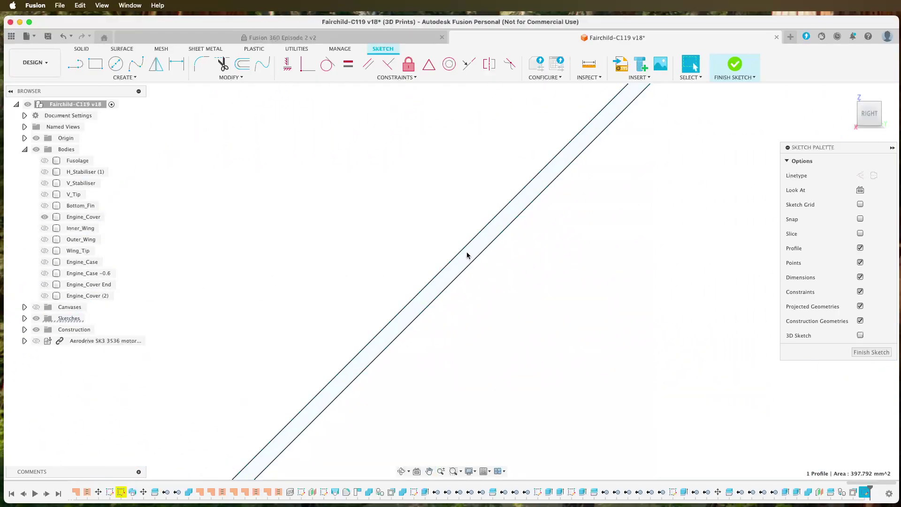
pyautogui.keyDown('shift'); pyautogui.click(469, 255); pyautogui.keyUp('shift')
pyautogui.moveTo(673, 312); pyautogui.dragTo(300, 283, button='middle')
pyautogui.moveTo(658, 316); pyautogui.dragTo(206, 242, button='middle')
pyautogui.keyDown('shift'); pyautogui.click(470, 260); pyautogui.keyUp('shift')
pyautogui.moveTo(604, 295); pyautogui.dragTo(351, 286, button='middle')
pyautogui.press('Escape')
pyautogui.press('Escape')
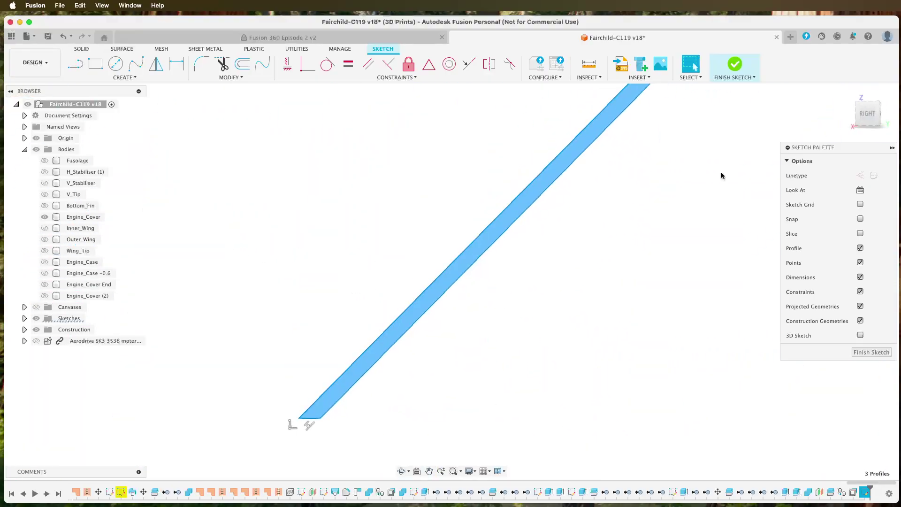
# - Select all nine narrow 45-degree rib profiles along the engine cover, from the front rib to the rearmost one
pyautogui.click(848, 93)
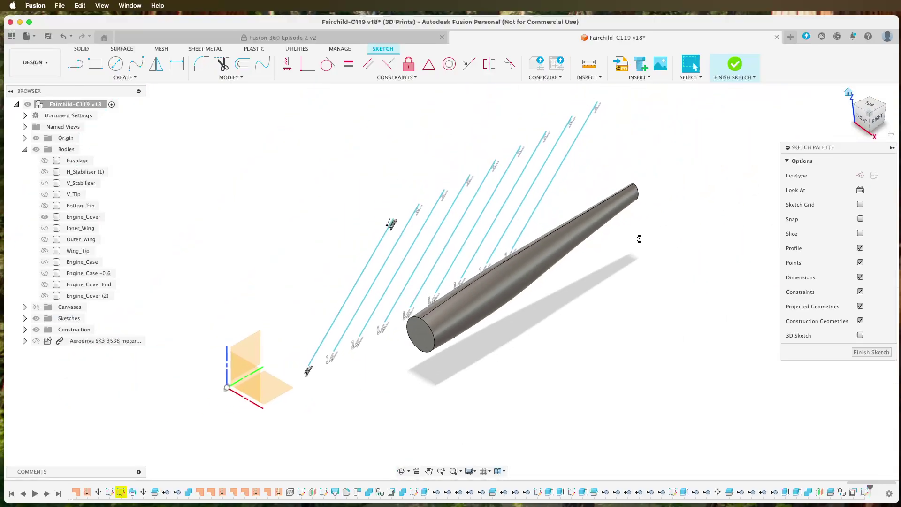
pyautogui.scroll(5, 374, 328)
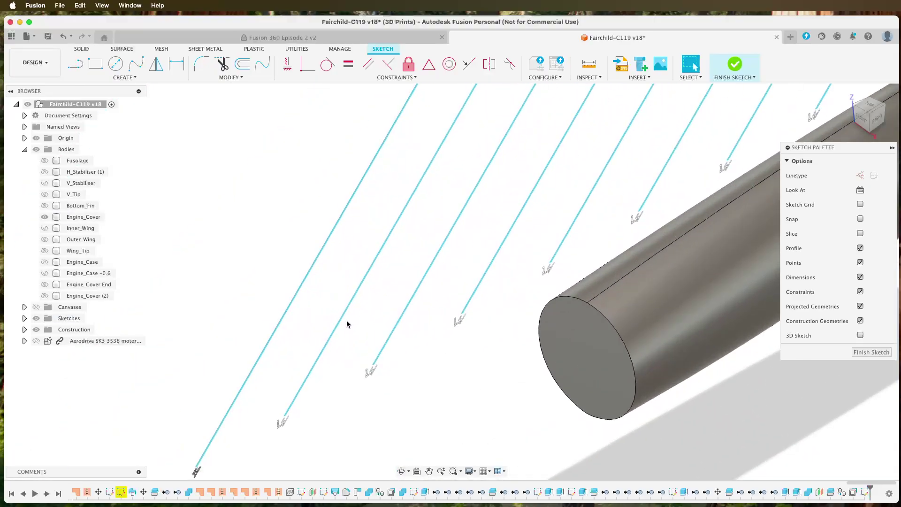
pyautogui.click(878, 122)
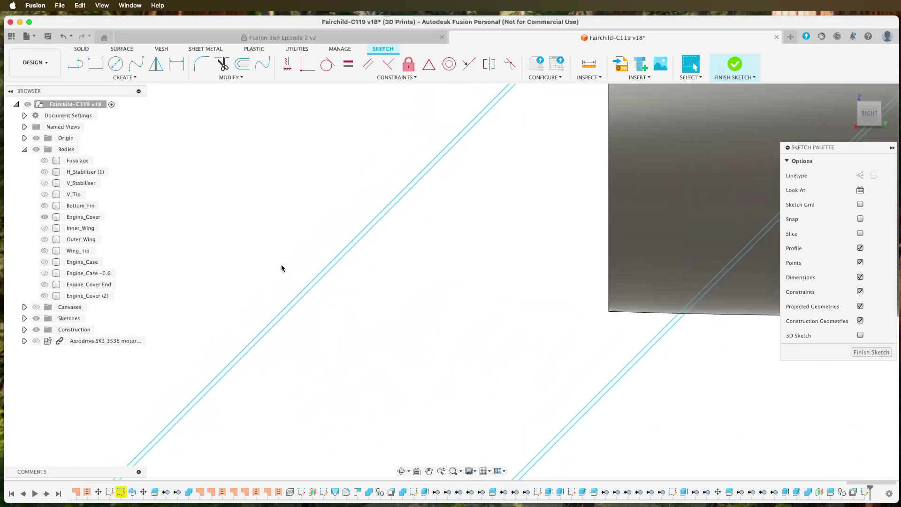
pyautogui.click(328, 226)
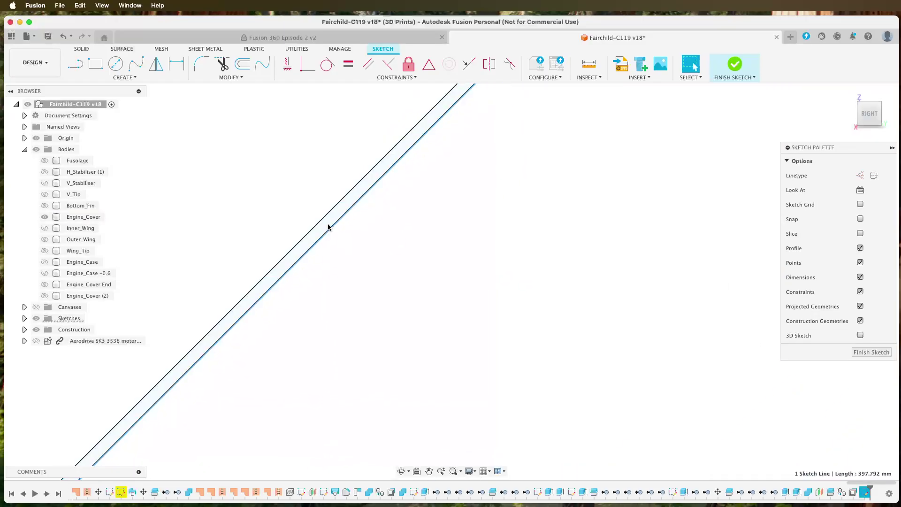
pyautogui.moveTo(659, 317); pyautogui.dragTo(377, 287, button='middle')
pyautogui.moveTo(603, 290); pyautogui.dragTo(353, 129, button='middle')
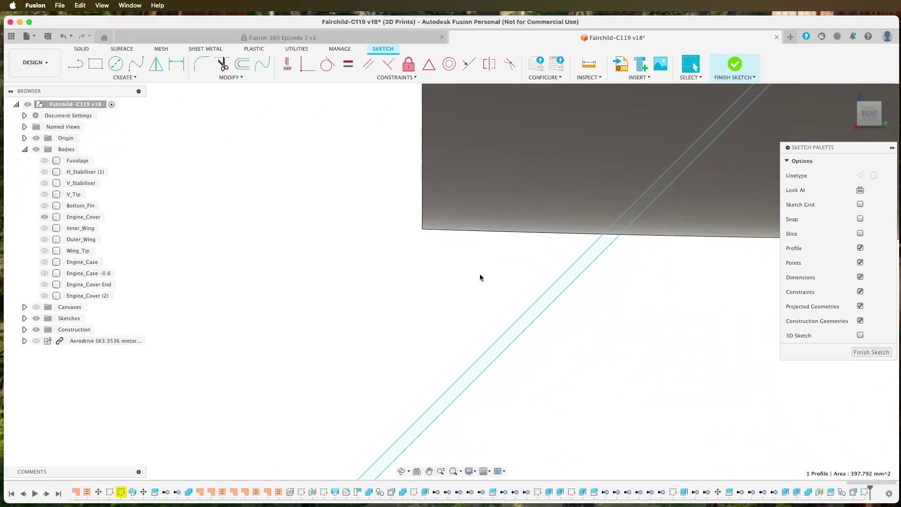
pyautogui.click(553, 298)
pyautogui.moveTo(595, 336); pyautogui.dragTo(296, 279, button='middle')
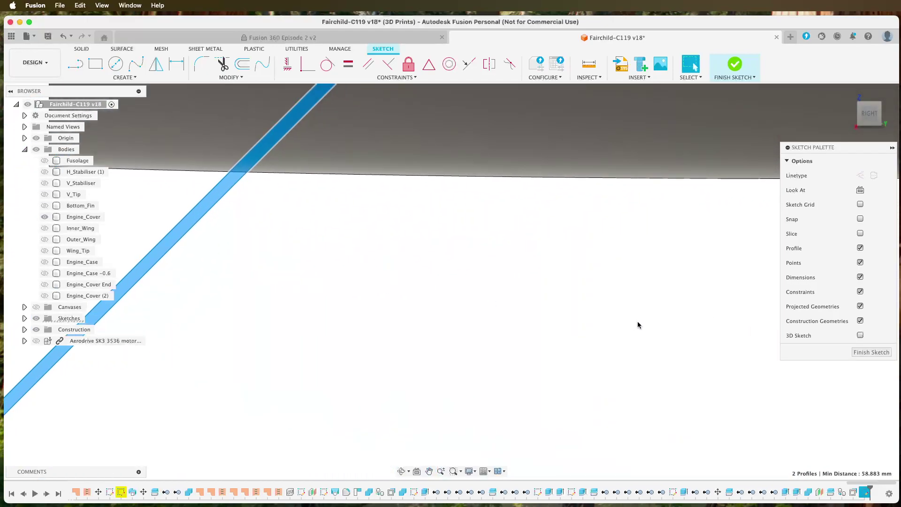
pyautogui.moveTo(637, 323); pyautogui.dragTo(336, 273, button='middle')
pyautogui.moveTo(612, 295)
pyautogui.mouseDown(button='middle')
pyautogui.moveTo(383, 267)
pyautogui.moveTo(293, 280)
pyautogui.mouseUp(button='middle')
pyautogui.click(534, 238)
pyautogui.moveTo(630, 278); pyautogui.dragTo(363, 263, button='middle')
pyautogui.moveTo(692, 285); pyautogui.dragTo(364, 238, button='middle')
pyautogui.keyDown('shift'); pyautogui.click(543, 256); pyautogui.keyUp('shift')
pyautogui.moveTo(688, 302)
pyautogui.mouseDown(button='middle')
pyautogui.moveTo(398, 255)
pyautogui.moveTo(337, 257)
pyautogui.moveTo(481, 257)
pyautogui.moveTo(455, 249)
pyautogui.moveTo(334, 244)
pyautogui.mouseUp(button='middle')
pyautogui.keyDown('shift'); pyautogui.click(515, 241); pyautogui.keyUp('shift')
pyautogui.moveTo(693, 306)
pyautogui.mouseDown(button='middle')
pyautogui.moveTo(324, 260)
pyautogui.moveTo(402, 282)
pyautogui.mouseUp(button='middle')
pyautogui.moveTo(695, 341)
pyautogui.mouseDown(button='middle')
pyautogui.moveTo(652, 299)
pyautogui.moveTo(357, 257)
pyautogui.mouseUp(button='middle')
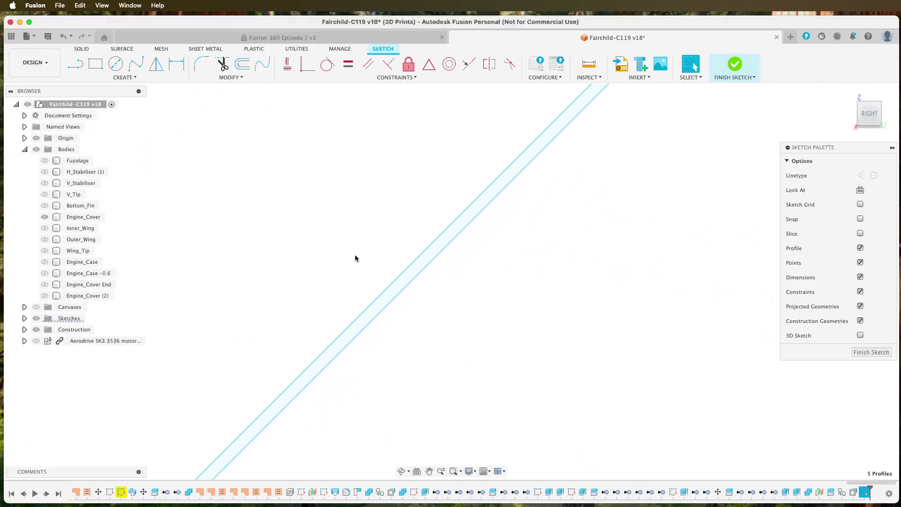
pyautogui.keyDown('shift'); pyautogui.click(444, 242); pyautogui.keyUp('shift')
pyautogui.moveTo(699, 313); pyautogui.dragTo(475, 276, button='middle')
pyautogui.moveTo(629, 287); pyautogui.dragTo(485, 272, button='middle')
pyautogui.moveTo(686, 300)
pyautogui.mouseDown(button='middle')
pyautogui.moveTo(640, 277)
pyautogui.moveTo(406, 249)
pyautogui.mouseUp(button='middle')
pyautogui.keyDown('shift'); pyautogui.click(469, 243); pyautogui.keyUp('shift')
pyautogui.moveTo(664, 268)
pyautogui.mouseDown(button='middle')
pyautogui.moveTo(523, 281)
pyautogui.moveTo(293, 263)
pyautogui.mouseUp(button='middle')
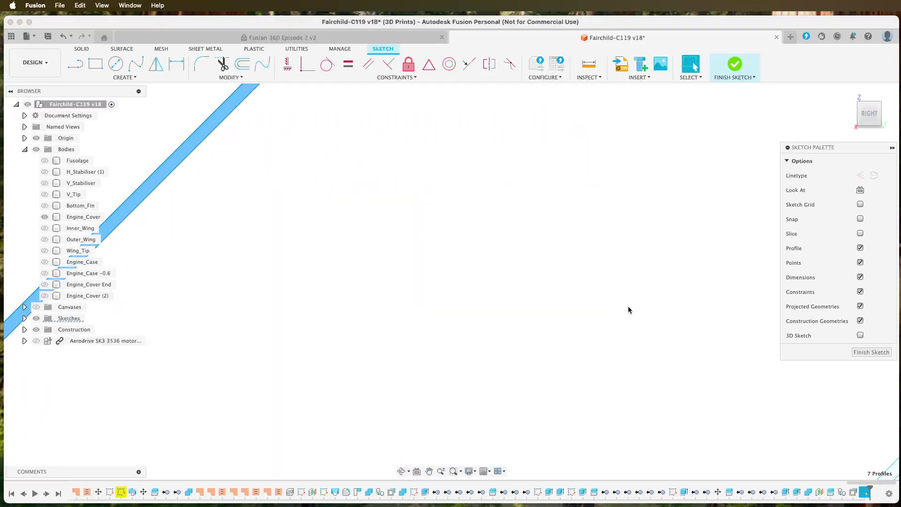
pyautogui.moveTo(708, 306); pyautogui.dragTo(410, 256, button='middle')
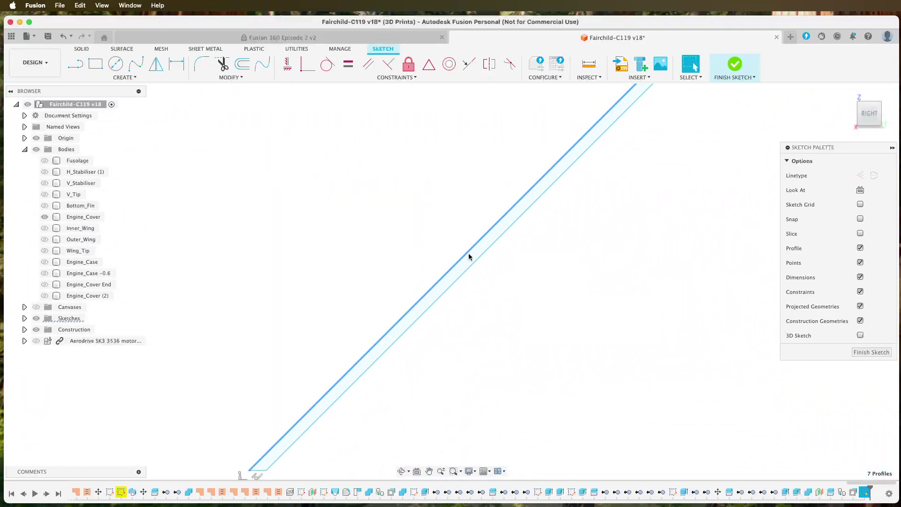
pyautogui.keyDown('shift'); pyautogui.click(470, 257); pyautogui.keyUp('shift')
pyautogui.moveTo(698, 310); pyautogui.dragTo(362, 263, button='middle')
pyautogui.moveTo(622, 298); pyautogui.dragTo(505, 275, button='middle')
pyautogui.moveTo(665, 300); pyautogui.dragTo(424, 305, button='middle')
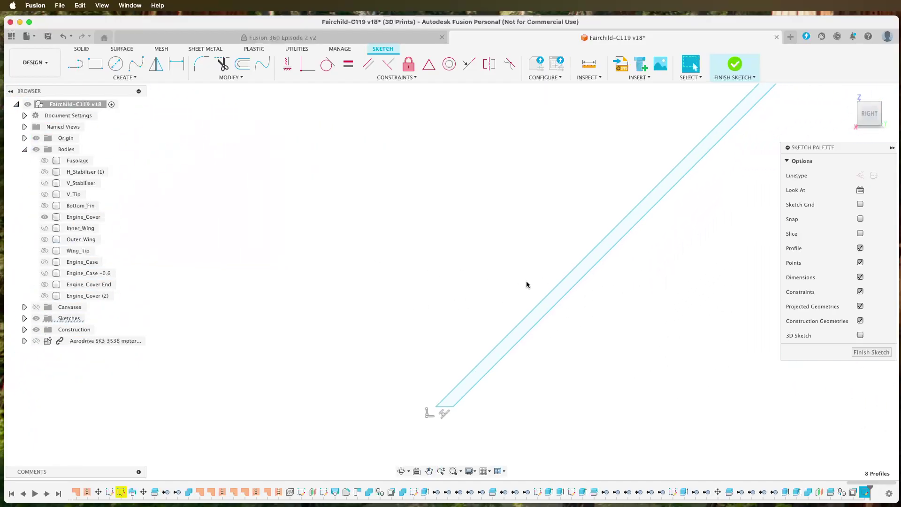
pyautogui.keyDown('shift'); pyautogui.click(572, 285); pyautogui.keyUp('shift')
pyautogui.moveTo(644, 308); pyautogui.dragTo(712, 365, button='middle')
pyautogui.scroll(-4, 728, 372)
pyautogui.scroll(-3, 594, 376)
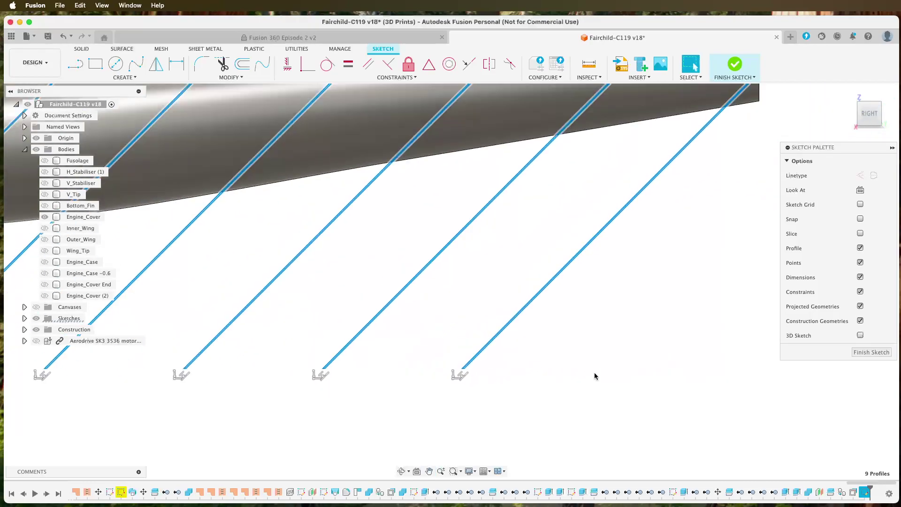
pyautogui.scroll(-3, 593, 376)
pyautogui.scroll(-1, 789, 287)
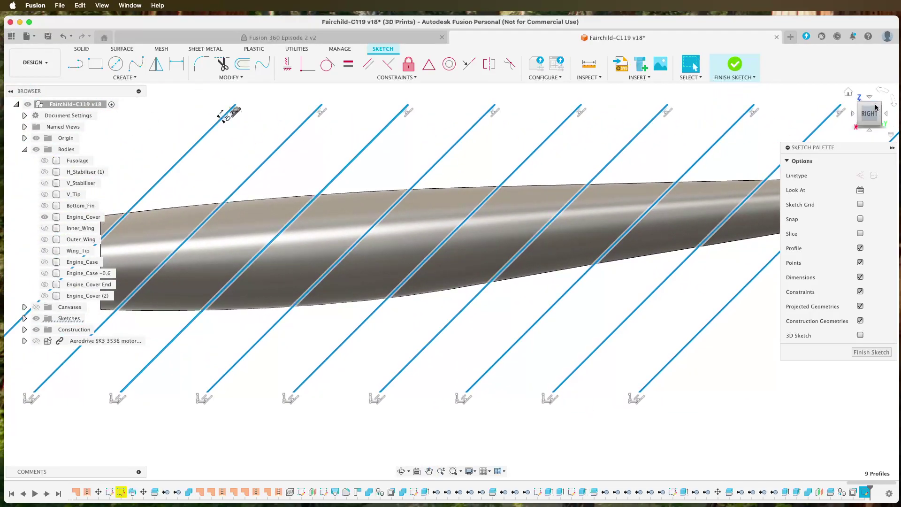
# - Finish the sketch and extrude the nine selected rib profiles 365.50 mm across the engine cover as new bodies
pyautogui.click(862, 107)
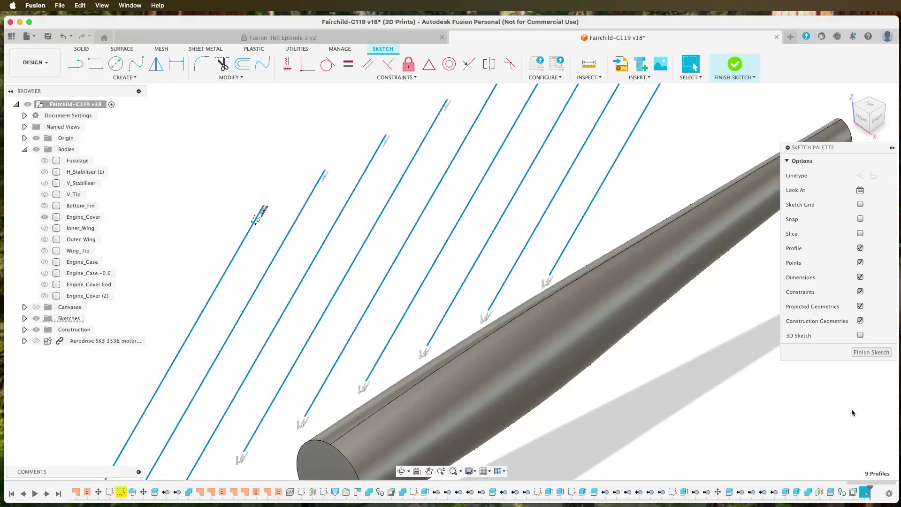
pyautogui.click(877, 352)
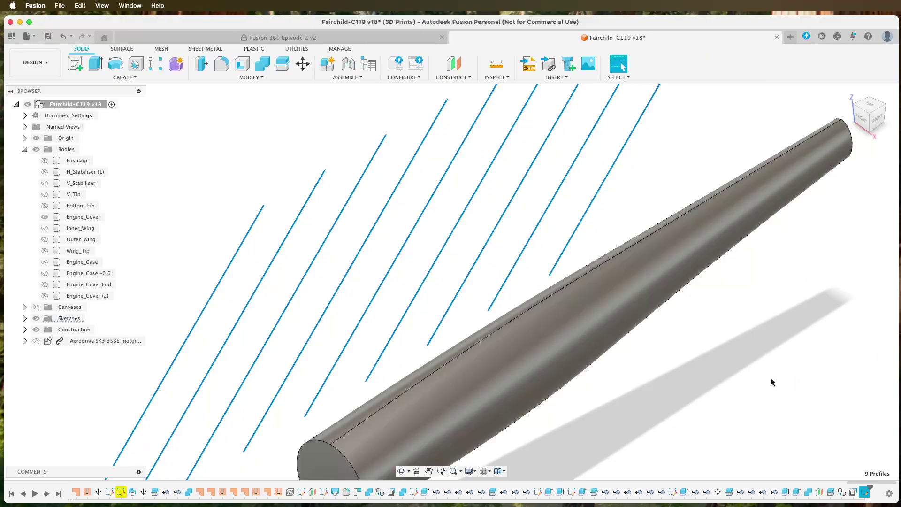
pyautogui.press('e')
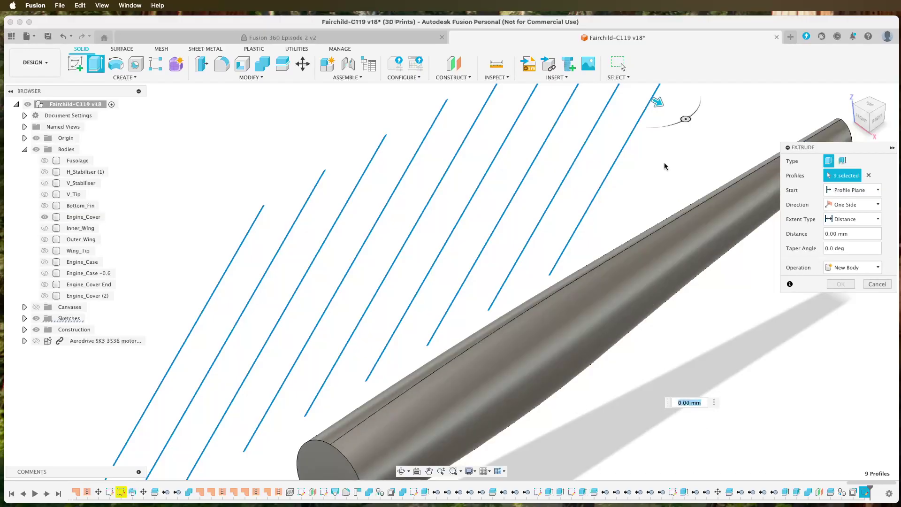
pyautogui.click(862, 120)
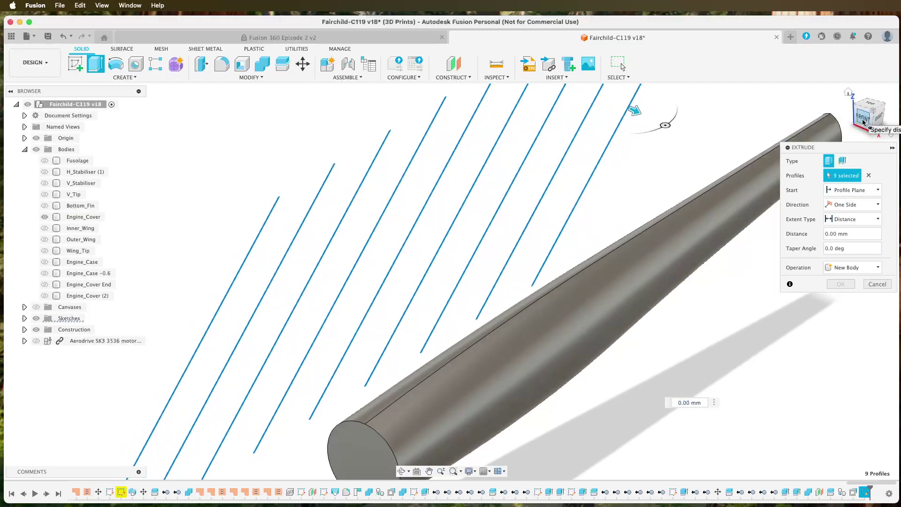
pyautogui.moveTo(411, 248); pyautogui.dragTo(779, 248)
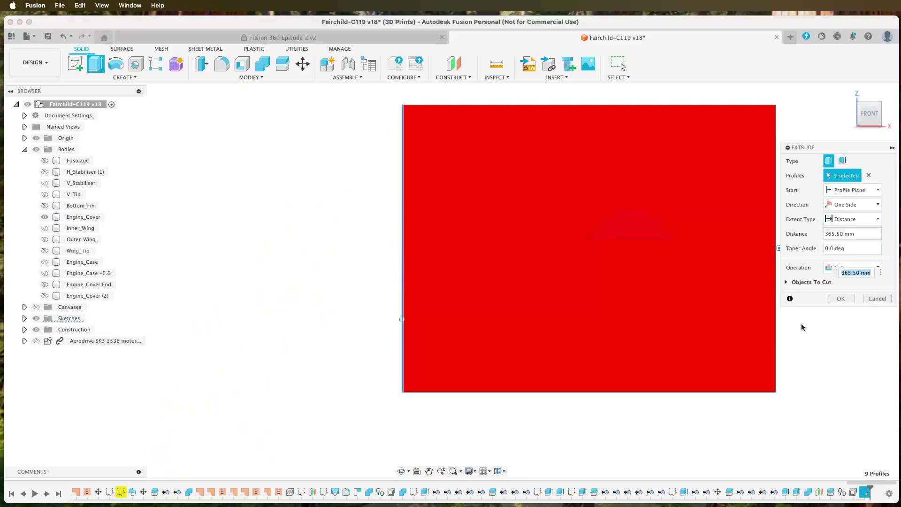
pyautogui.moveTo(803, 362); pyautogui.dragTo(660, 358, button='middle')
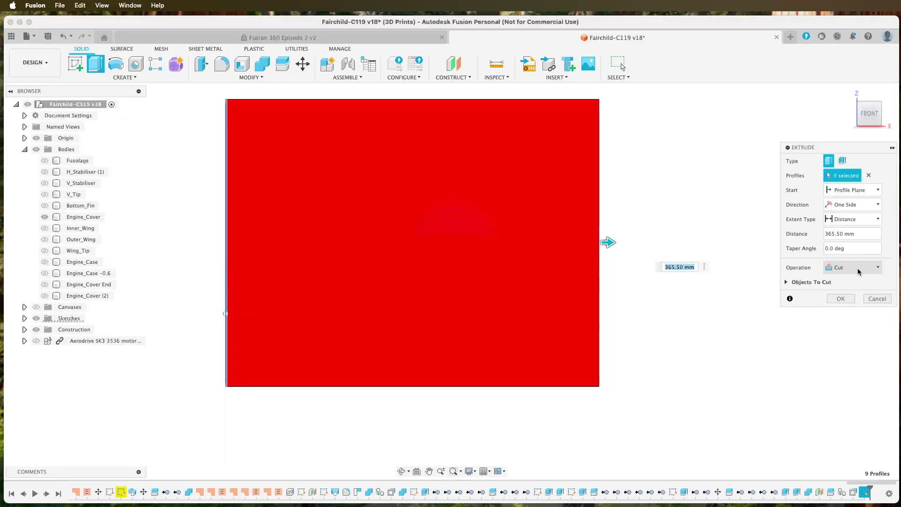
pyautogui.click(859, 267)
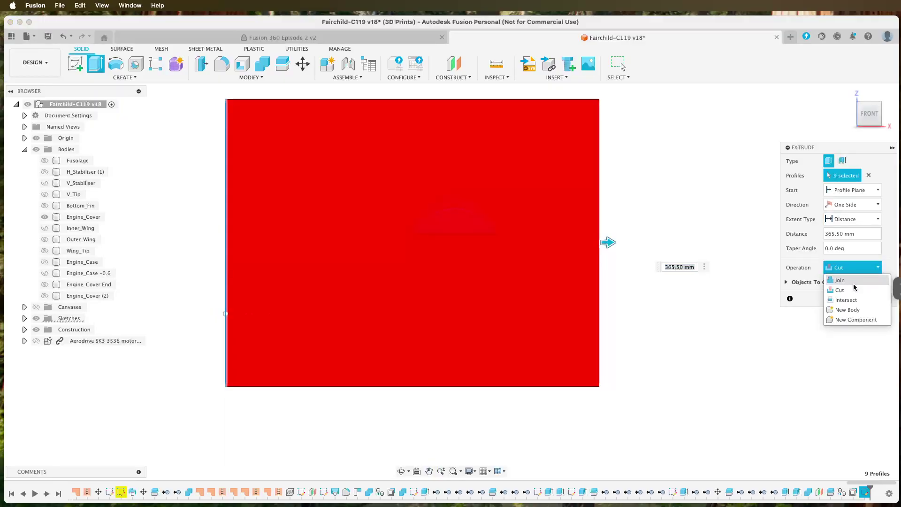
pyautogui.click(848, 309)
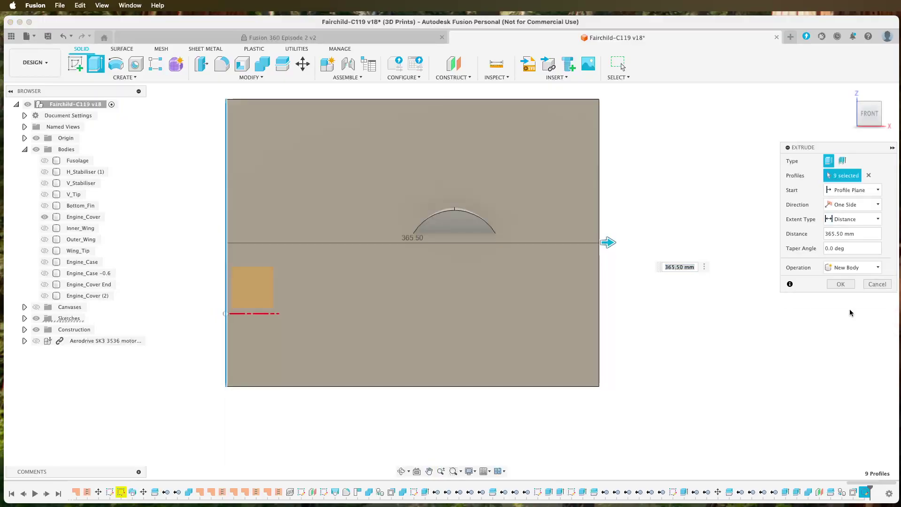
pyautogui.click(840, 285)
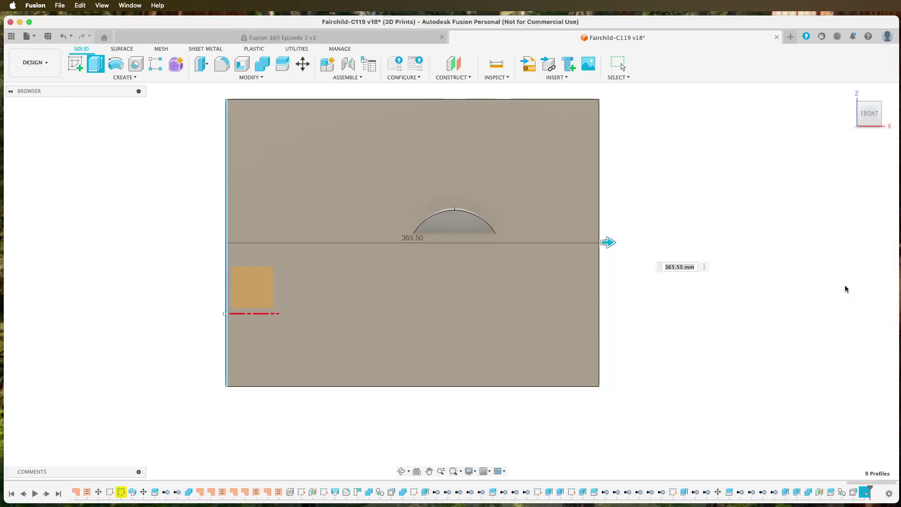
# - Show the Engine_Cover (2) body and hide the original Engine_Cover body
pyautogui.keyDown('shift'); pyautogui.moveTo(680, 310); pyautogui.dragTo(542, 342, button='middle'); pyautogui.keyUp('shift')
pyautogui.scroll(3, 542, 341)
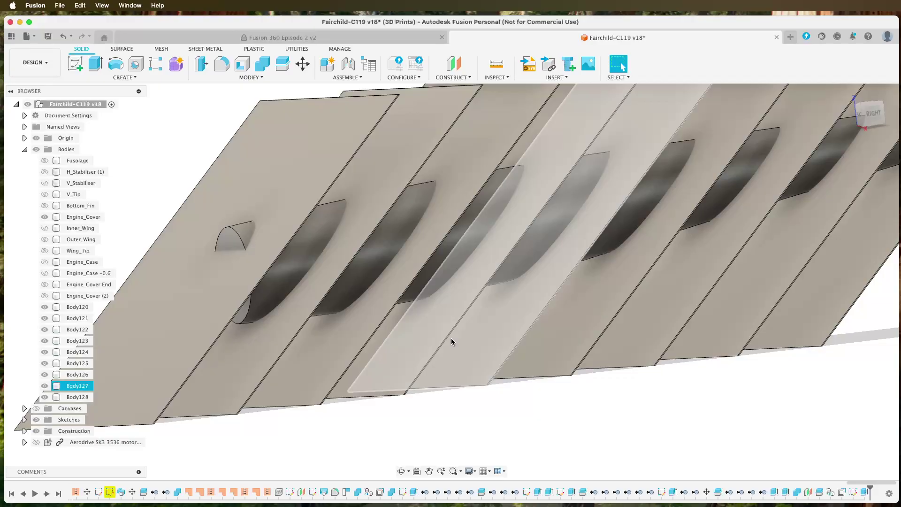
pyautogui.click(44, 296)
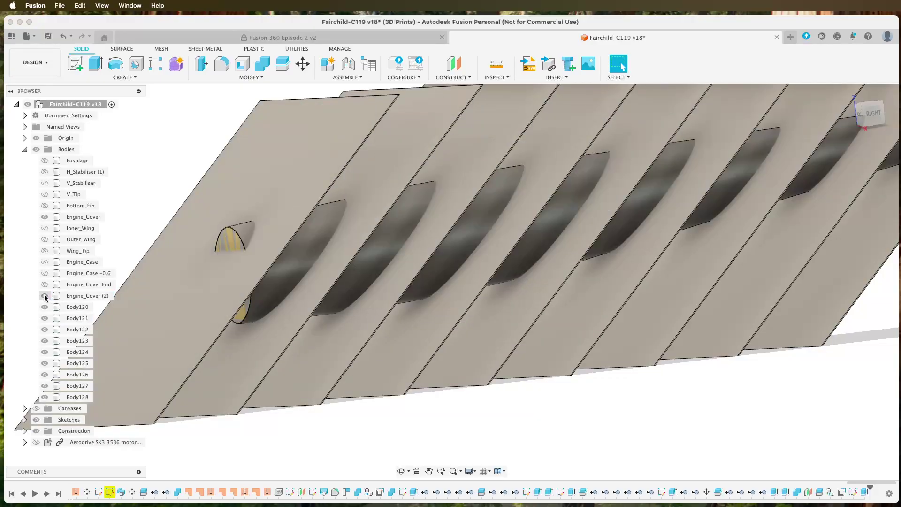
pyautogui.click(44, 217)
pyautogui.click(43, 217)
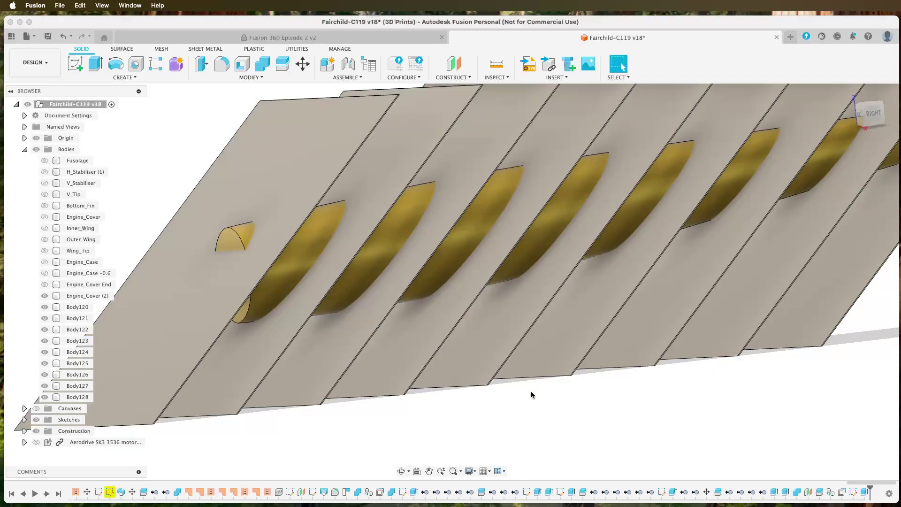
# - Start a Split Body operation and select all nine extruded rib bodies as the bodies to split
pyautogui.scroll(-5, 475, 402)
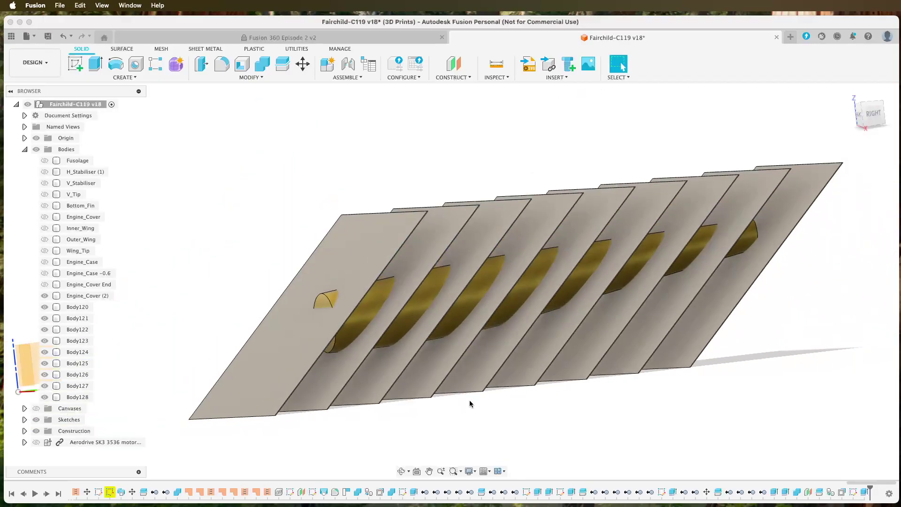
pyautogui.click(277, 67)
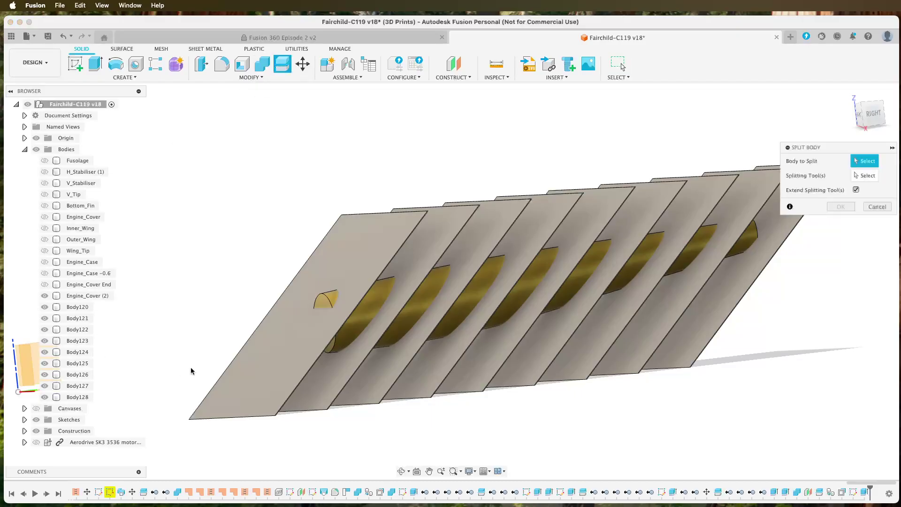
pyautogui.click(325, 263)
pyautogui.click(427, 232)
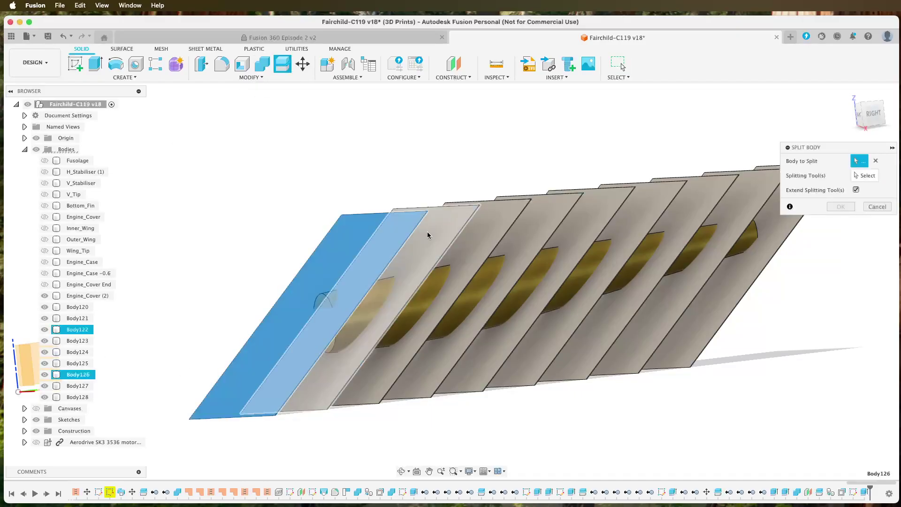
pyautogui.click(480, 234)
pyautogui.click(528, 228)
pyautogui.click(592, 216)
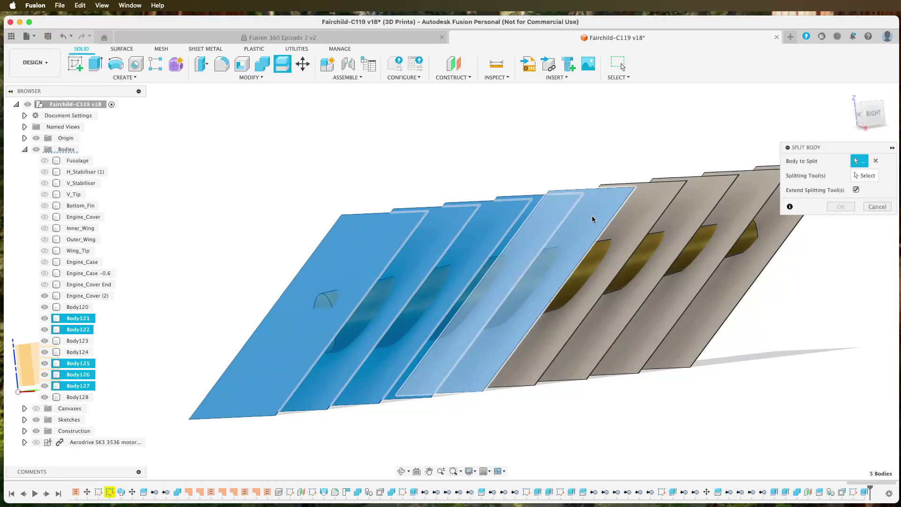
pyautogui.click(641, 205)
pyautogui.click(690, 205)
pyautogui.click(742, 211)
pyautogui.click(775, 222)
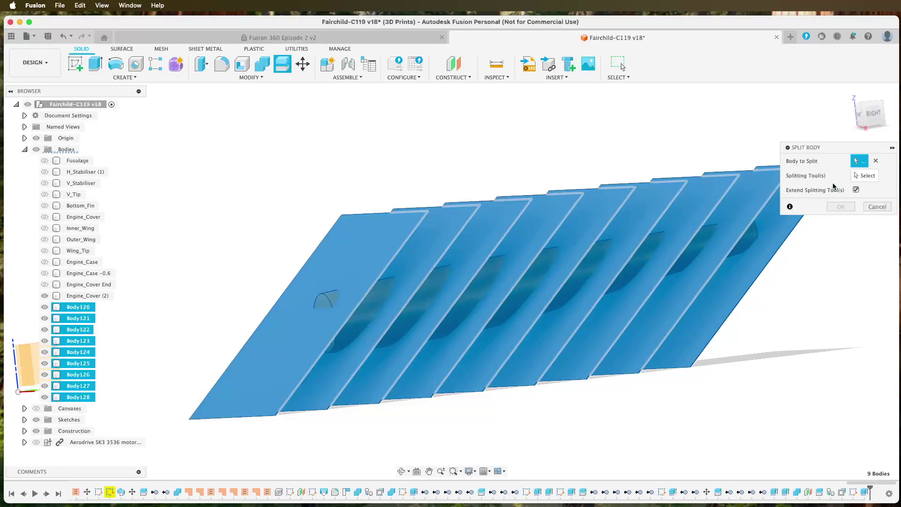
# - Try to split the nine ribs with the outer face of Engine_Cover (2), extending the splitting tool, and undo the split
pyautogui.click(865, 175)
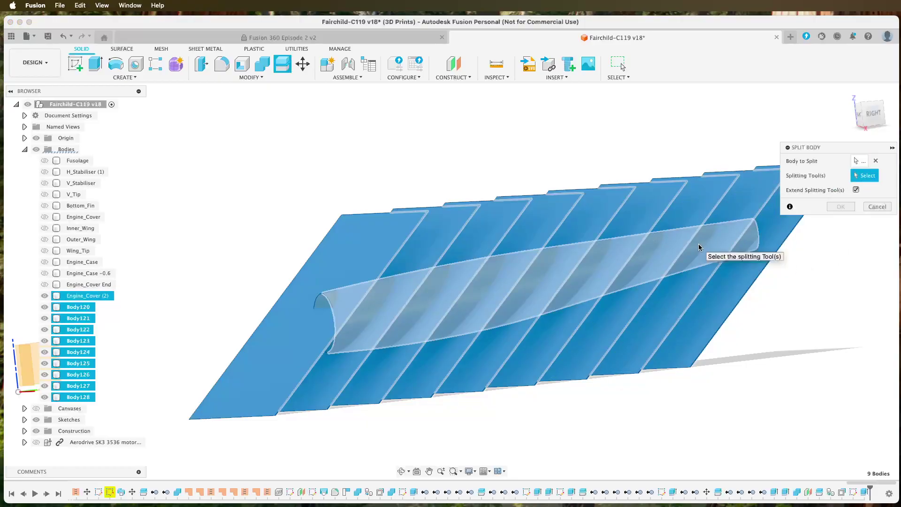
pyautogui.click(699, 246)
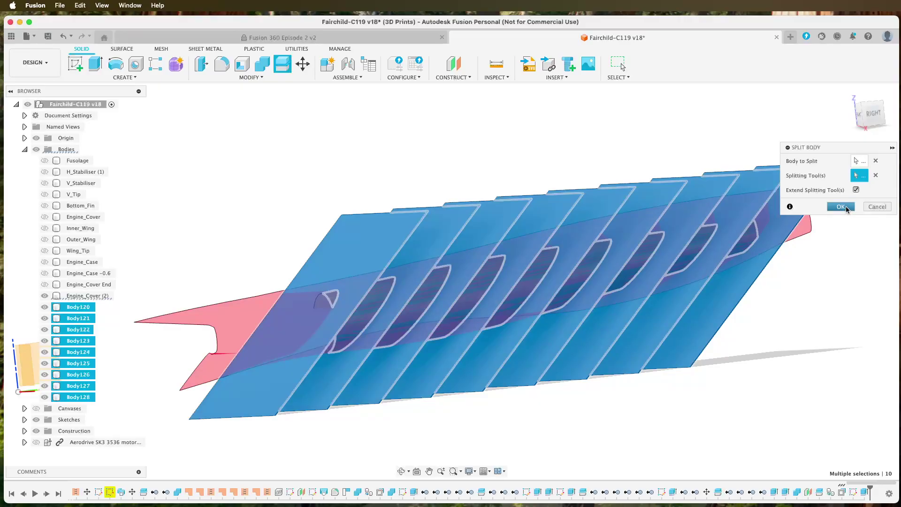
pyautogui.click(841, 207)
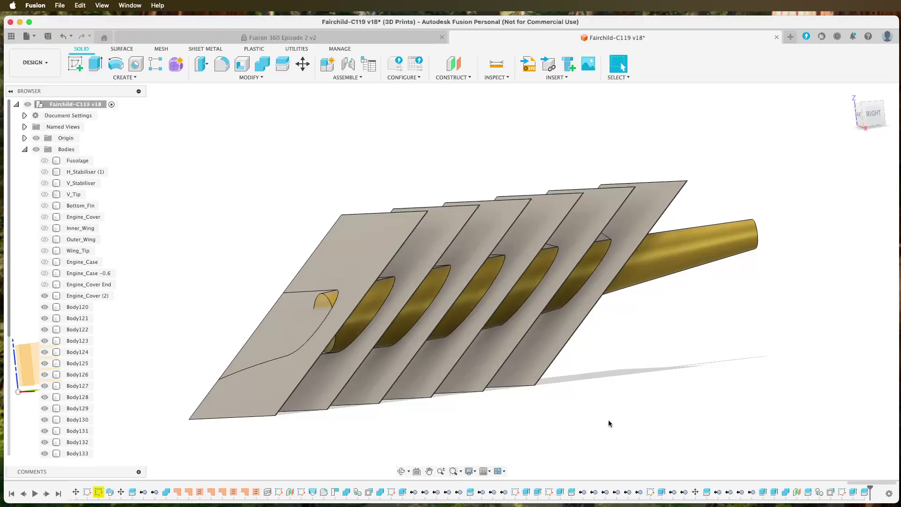
pyautogui.moveTo(609, 423)
pyautogui.keyDown('shift'); pyautogui.mouseDown(button='middle')
pyautogui.moveTo(730, 412)
pyautogui.moveTo(608, 427)
pyautogui.mouseUp(button='middle'); pyautogui.keyUp('shift')
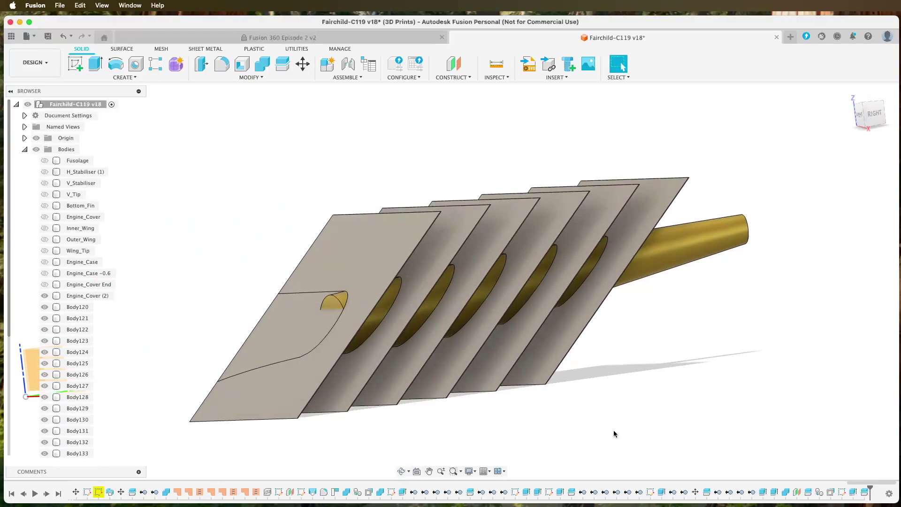
pyautogui.click(62, 36)
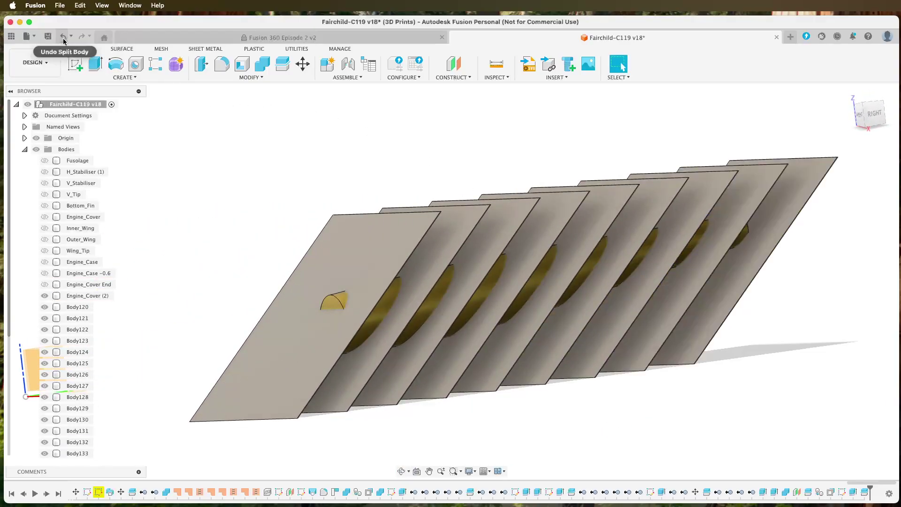
# - Restart Split Body with all nine rib bodies, from the front rib to the rearmost one, as the bodies to split
pyautogui.click(282, 64)
pyautogui.click(337, 246)
pyautogui.click(452, 232)
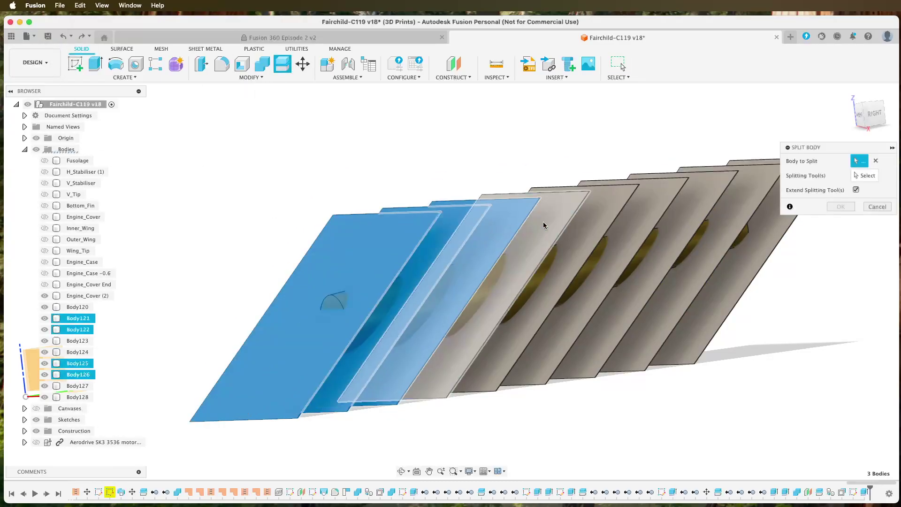
pyautogui.click(582, 215)
pyautogui.click(641, 203)
pyautogui.click(694, 195)
pyautogui.click(729, 193)
pyautogui.click(768, 216)
pyautogui.click(789, 192)
# - Split the selected ribs using the whole Engine_Cover (2) body as the splitting tool, with Extend Splitting Tool(s) off
pyautogui.click(865, 175)
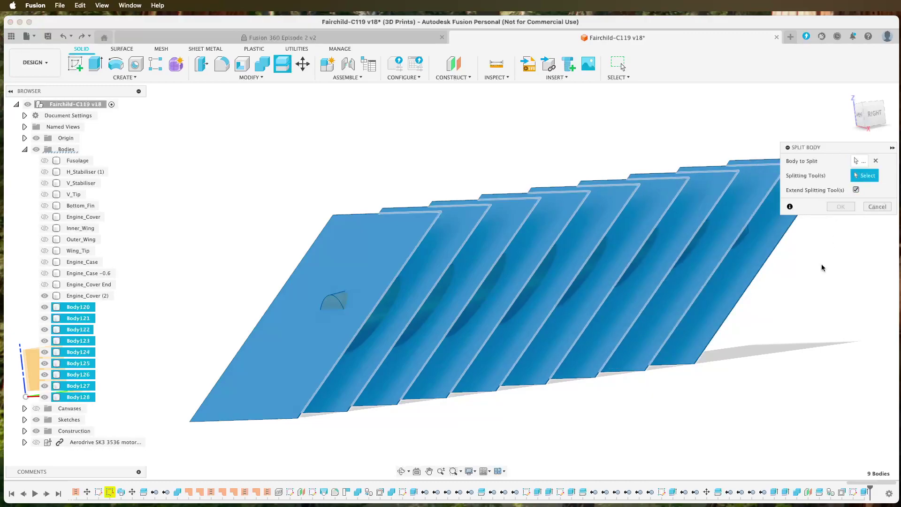
pyautogui.click(387, 307)
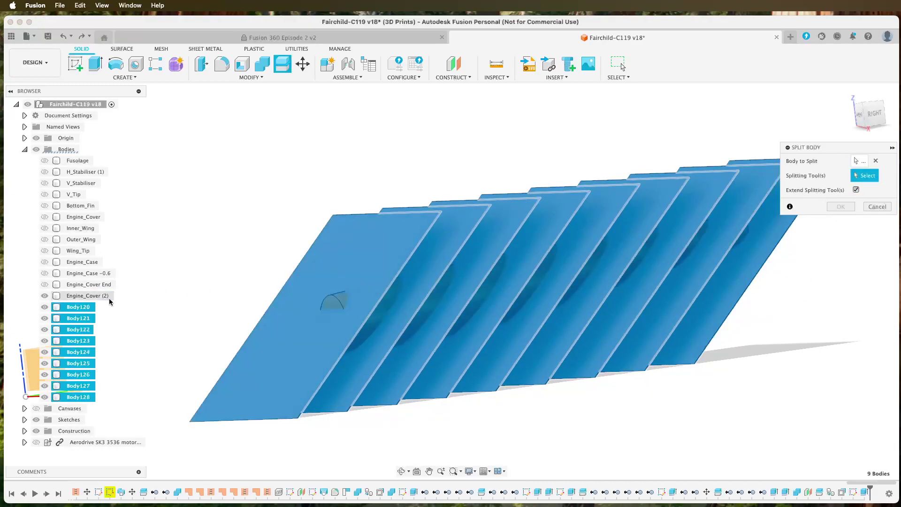
pyautogui.click(89, 296)
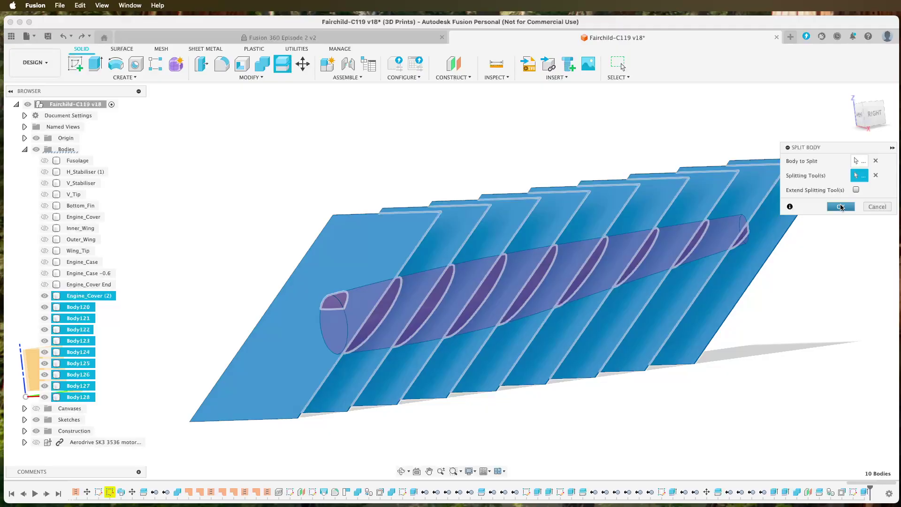
pyautogui.click(841, 207)
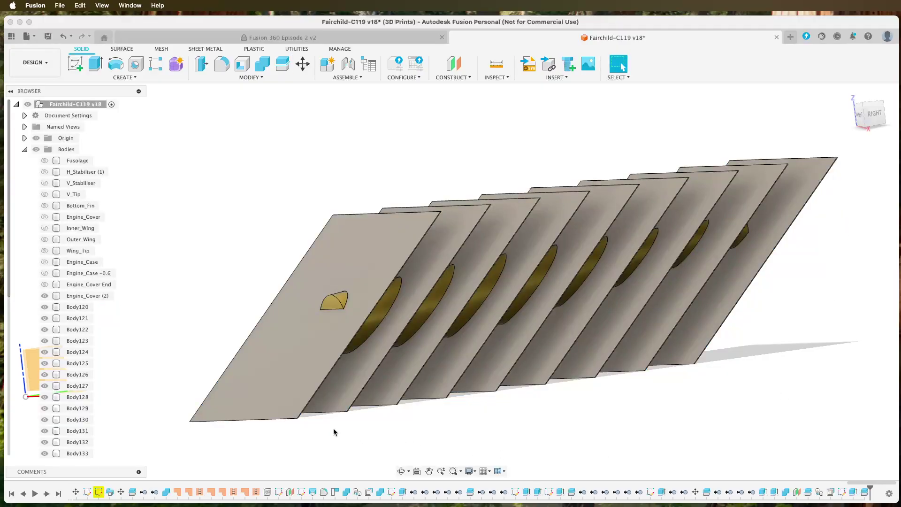
# - Remove the outer leftover plates of the three front ribs, Body135, Body131 and Body130
pyautogui.scroll(-5, 66, 316)
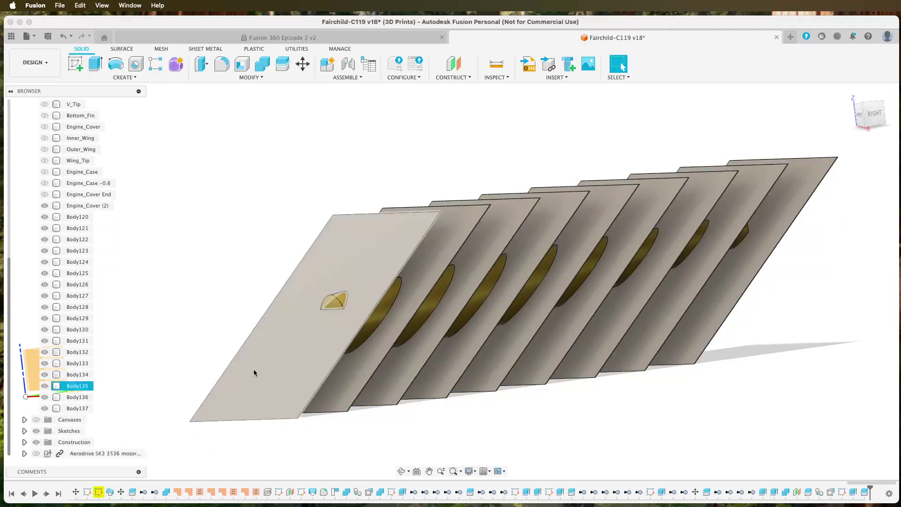
pyautogui.click(84, 386)
pyautogui.rightClick(85, 385)
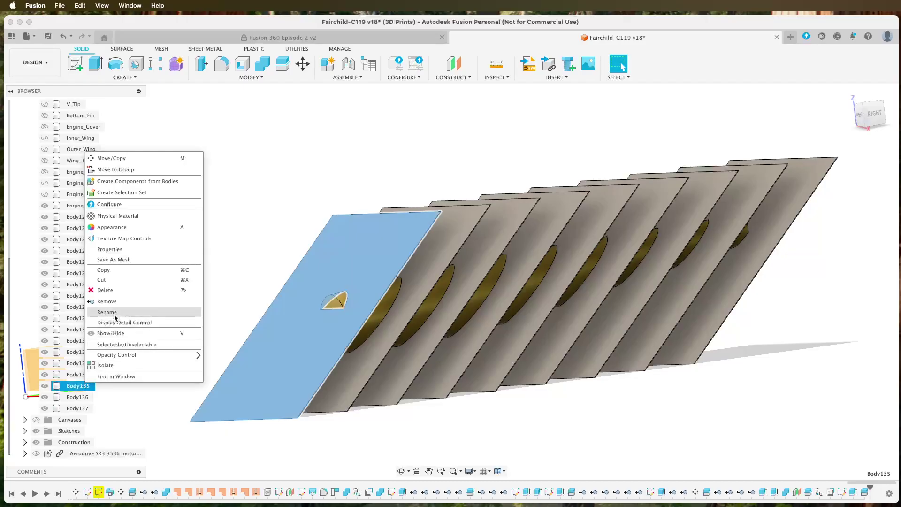
pyautogui.click(117, 303)
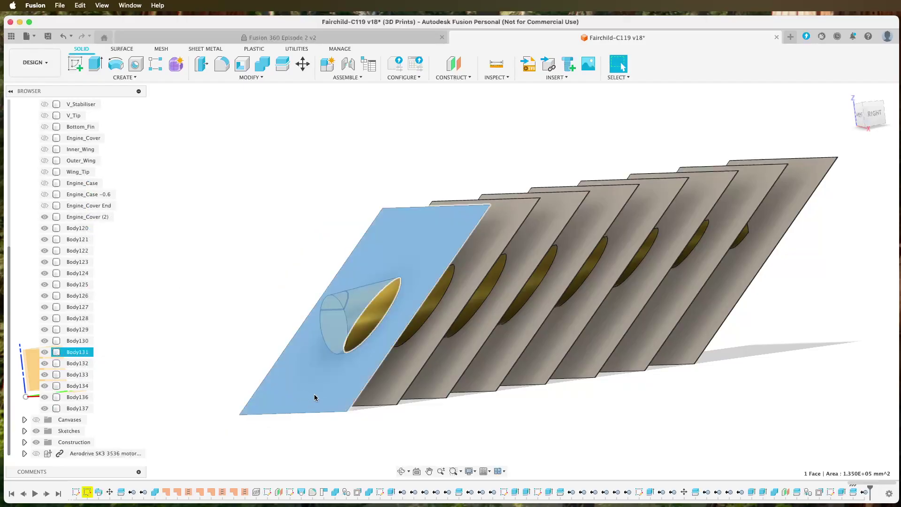
pyautogui.click(295, 391)
pyautogui.rightClick(88, 351)
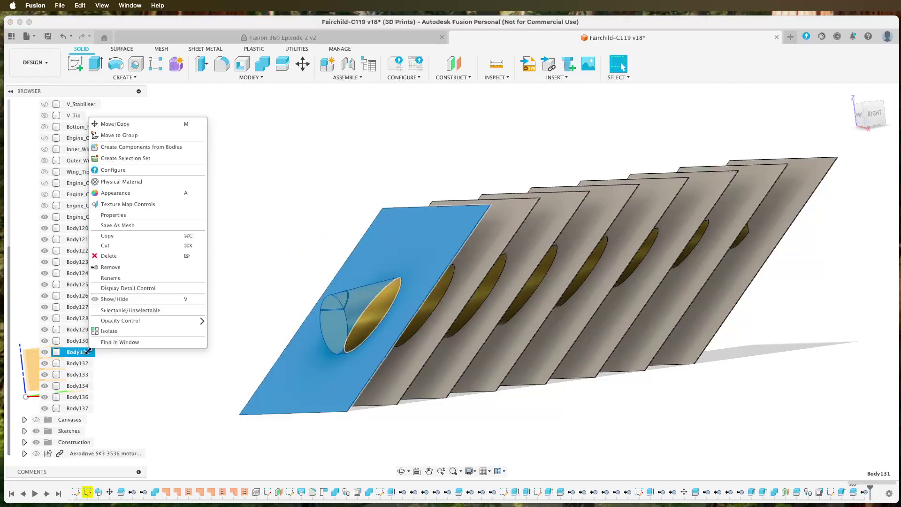
pyautogui.click(110, 267)
pyautogui.rightClick(86, 355)
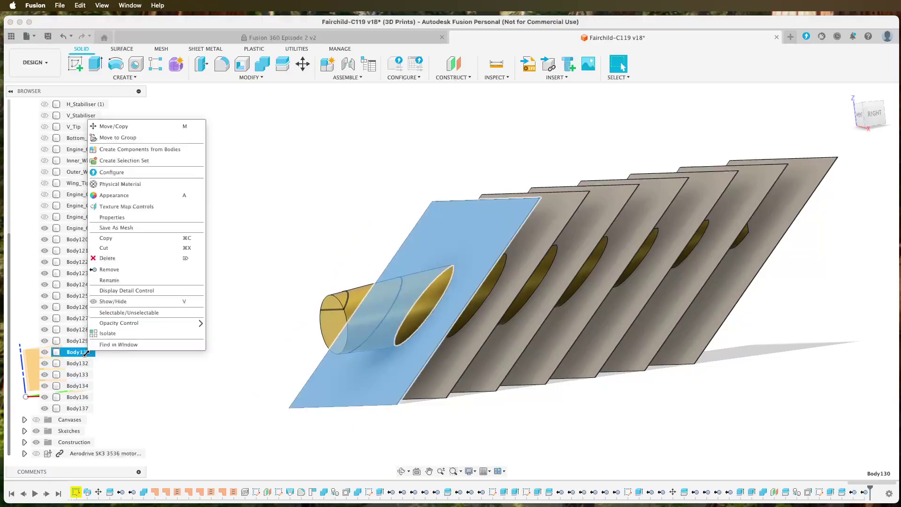
pyautogui.click(109, 267)
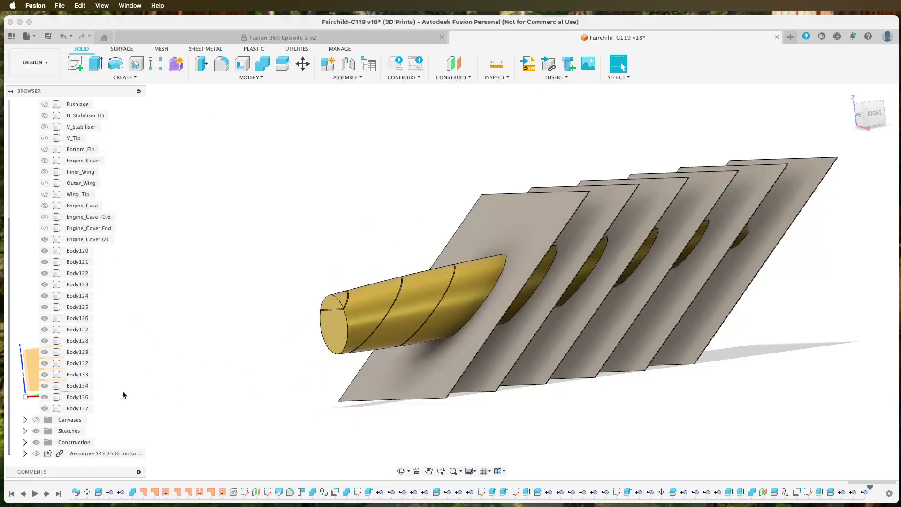
# - Remove the leftover plates Body134, Body136, Body137 and Body133 outside the engine cover
pyautogui.rightClick(82, 385)
pyautogui.click(112, 303)
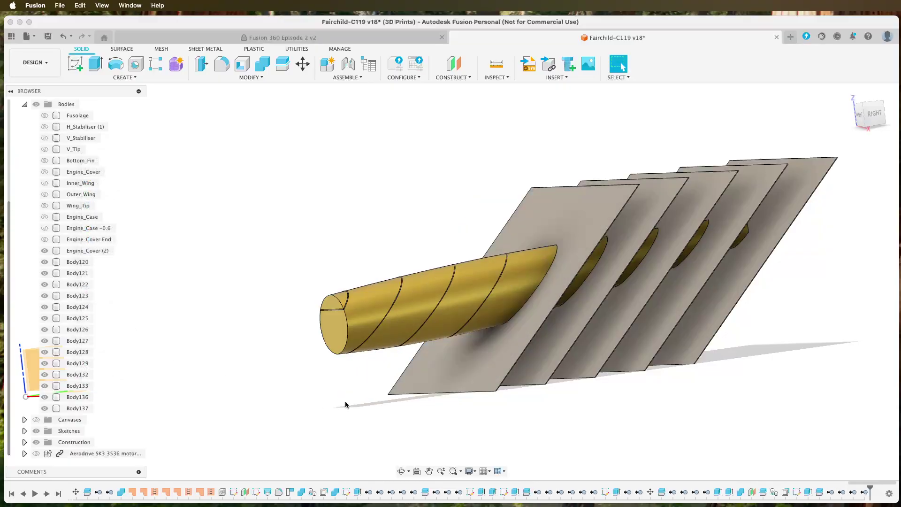
pyautogui.rightClick(73, 398)
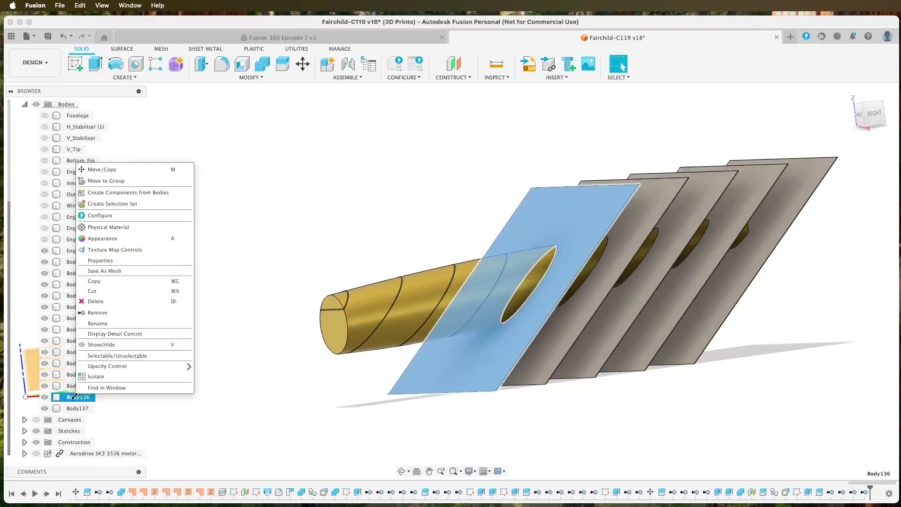
pyautogui.click(108, 317)
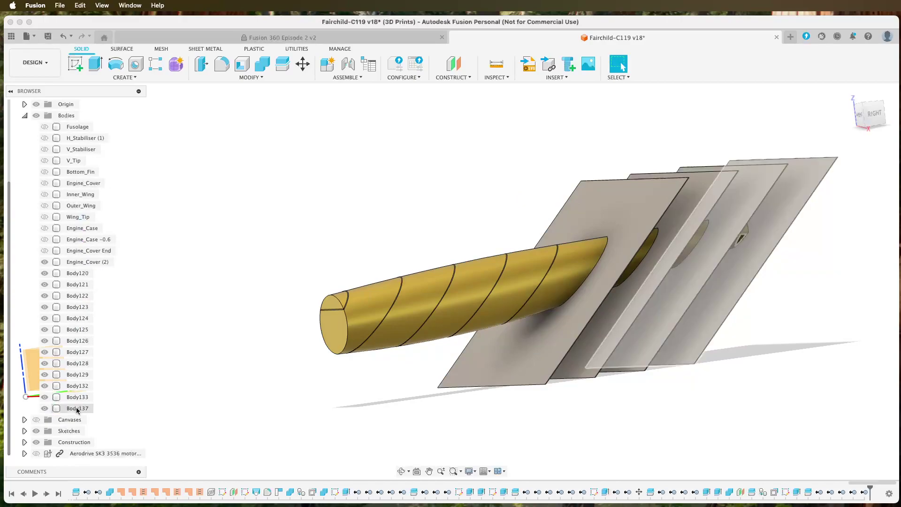
pyautogui.rightClick(77, 409)
pyautogui.click(90, 328)
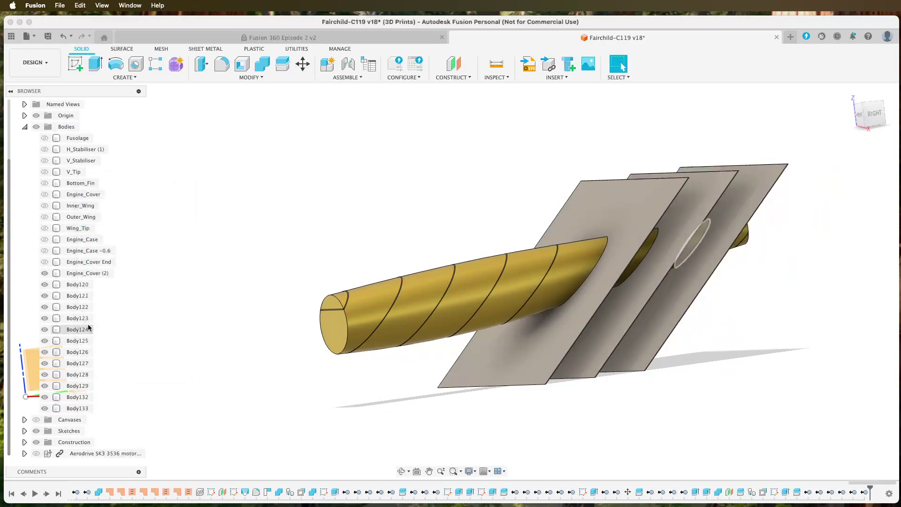
pyautogui.rightClick(80, 410)
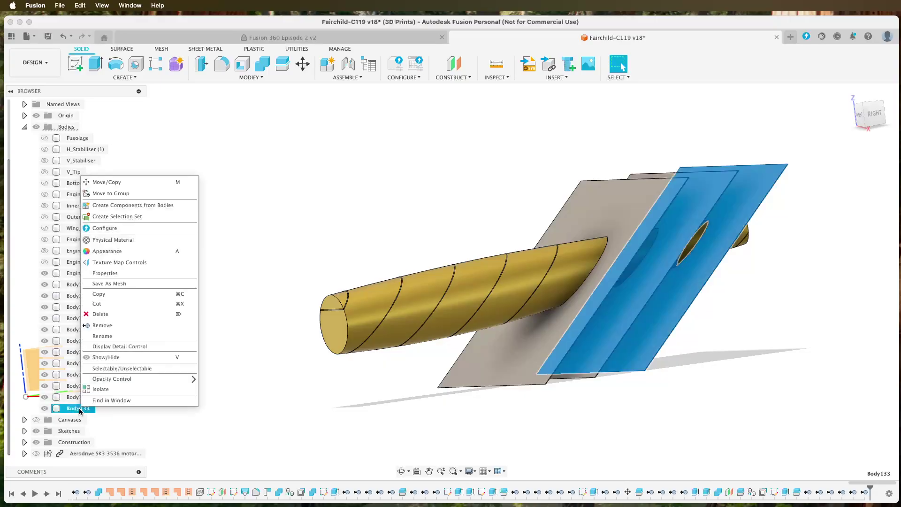
pyautogui.click(99, 326)
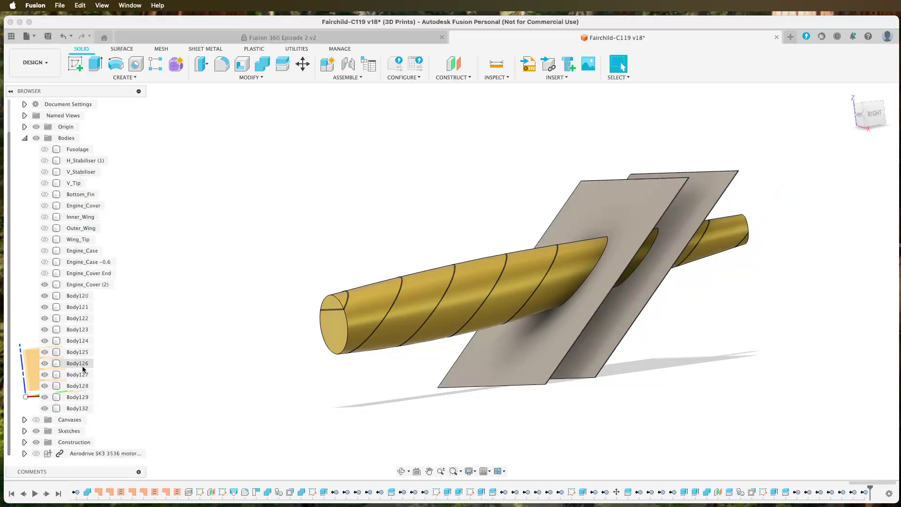
# - Remove the last two leftover plates, Body129 and Body132, keeping only the rib pieces inside the engine cover
pyautogui.click(78, 398)
pyautogui.rightClick(78, 398)
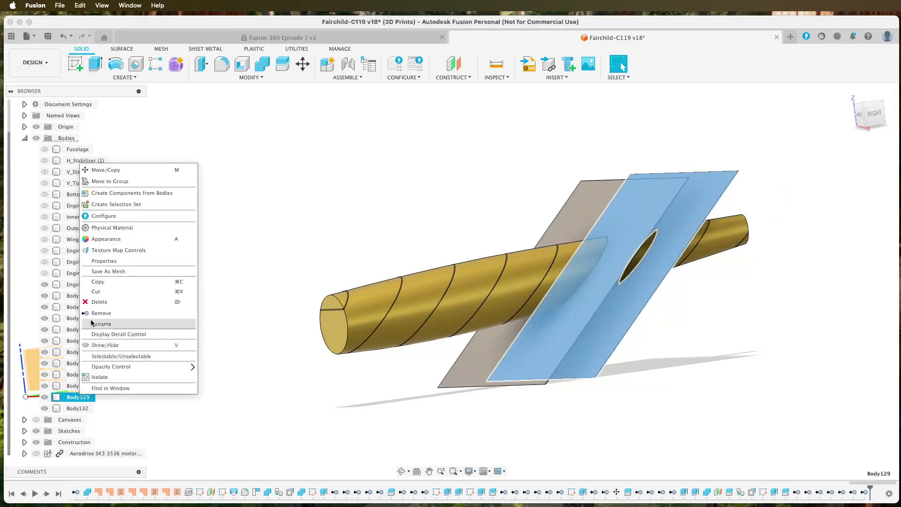
pyautogui.click(96, 313)
pyautogui.click(78, 408)
pyautogui.rightClick(78, 409)
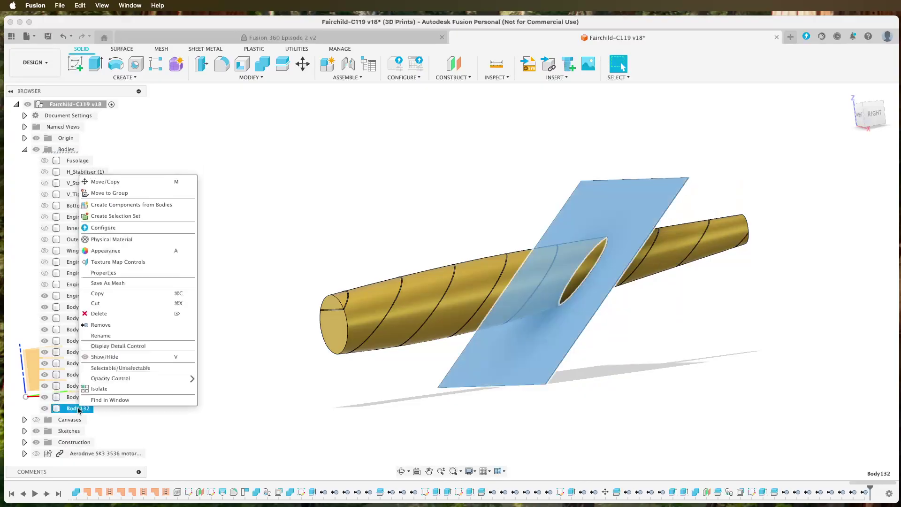
pyautogui.click(100, 324)
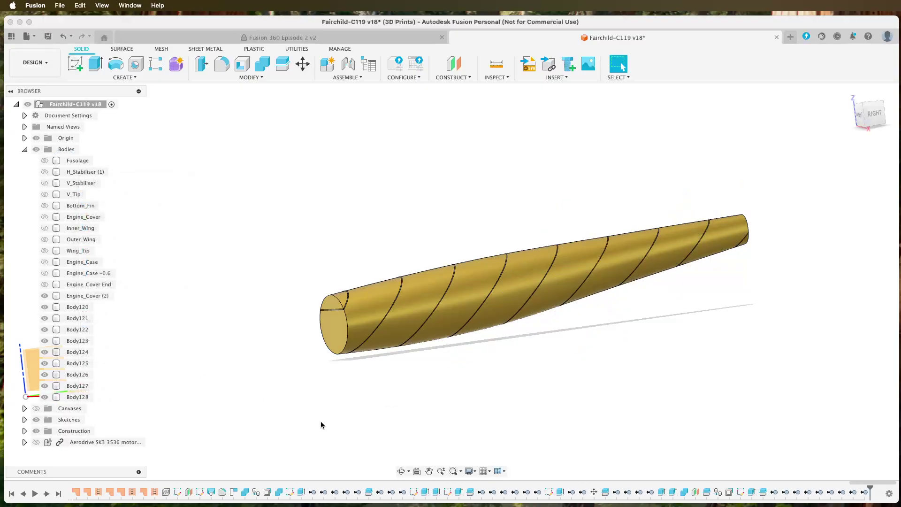
# - Inspect the trimmed ribs with Engine_Cover (2) hidden, check the Engine_Case, Engine_Case -0.6 and Engine_Cover End bodies, and show Engine_Cover (2) again
pyautogui.click(45, 297)
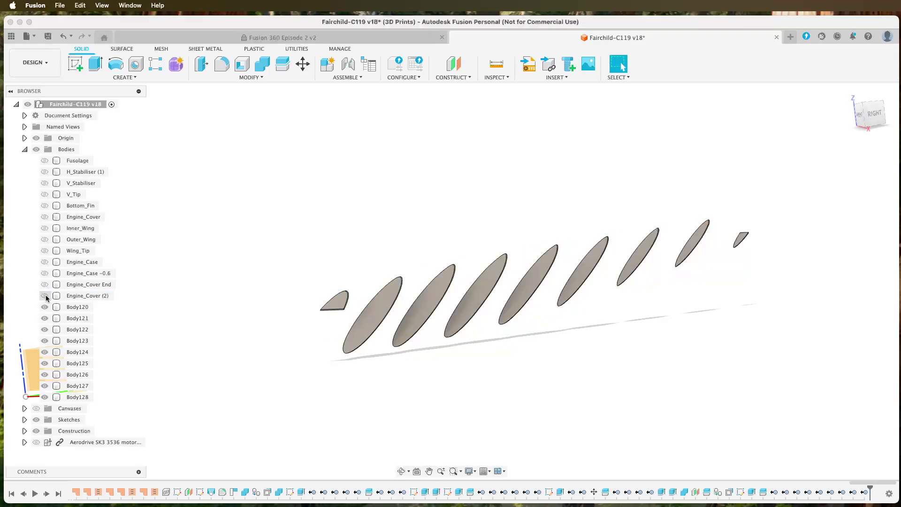
pyautogui.click(45, 296)
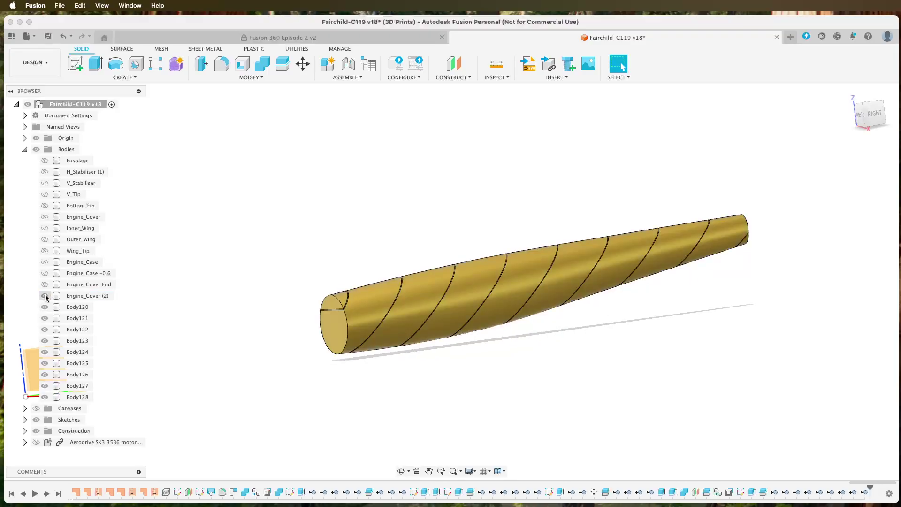
pyautogui.click(45, 296)
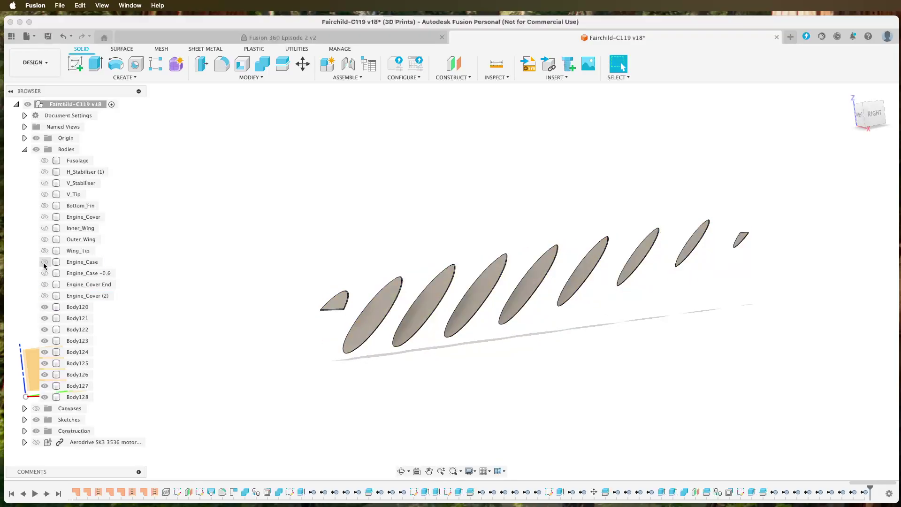
pyautogui.click(45, 262)
pyautogui.click(44, 262)
pyautogui.click(44, 274)
pyautogui.click(44, 274)
pyautogui.click(45, 282)
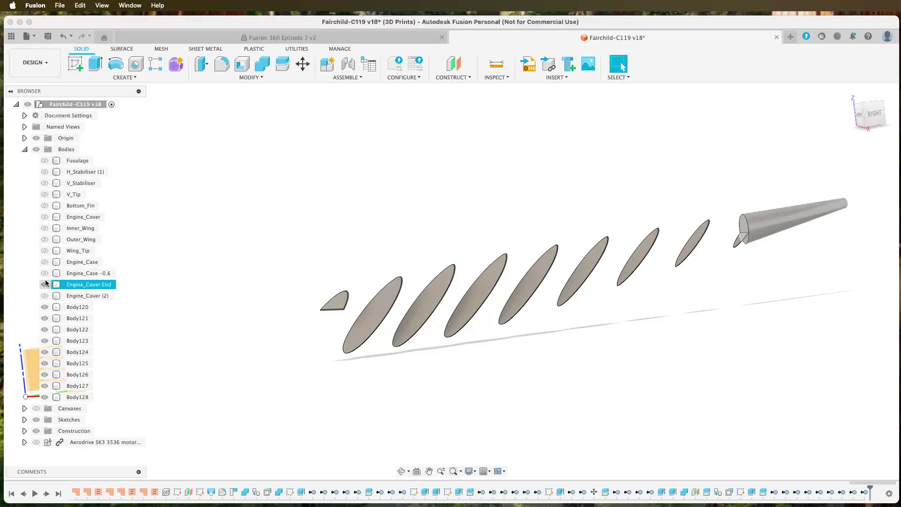
pyautogui.click(45, 282)
pyautogui.click(44, 294)
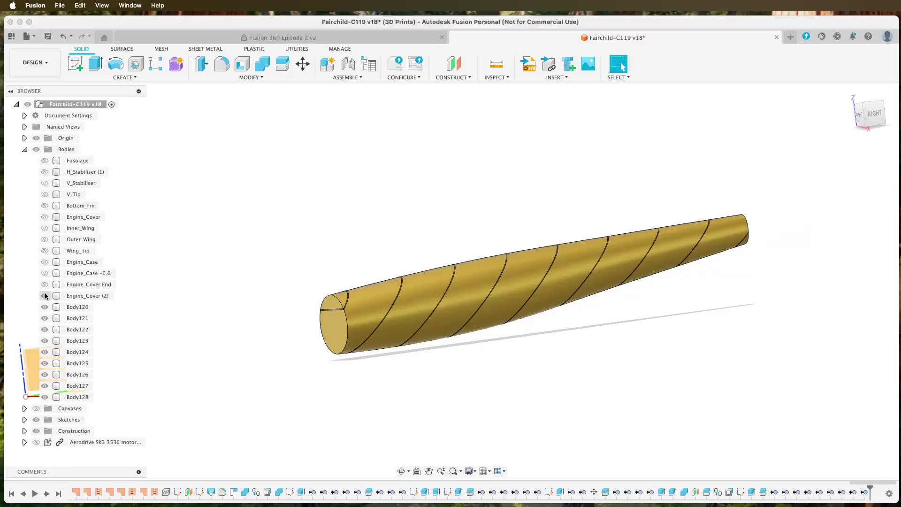
# - Hide Engine_Cover (2), show the original Engine_Cover at 50% opacity and inspect the ribs inside it
pyautogui.click(45, 295)
pyautogui.click(45, 217)
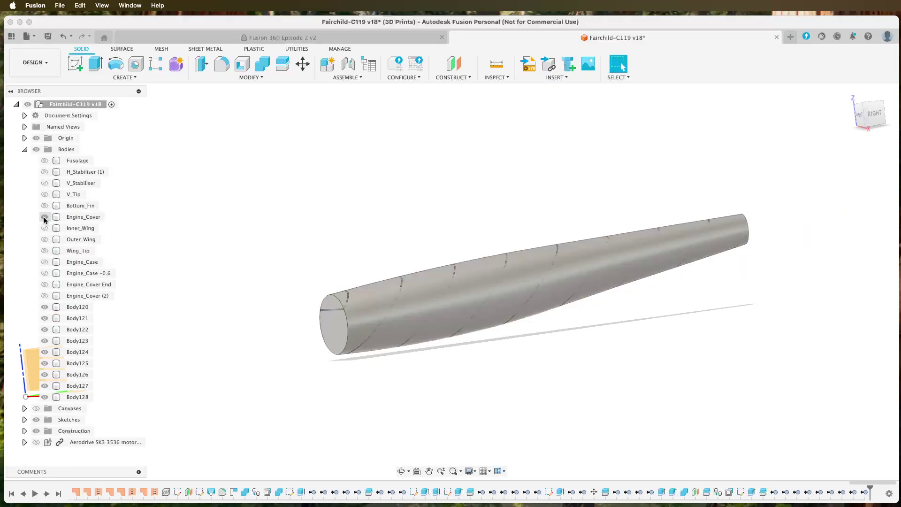
pyautogui.moveTo(270, 390)
pyautogui.keyDown('shift'); pyautogui.mouseDown(button='middle')
pyautogui.moveTo(297, 392)
pyautogui.moveTo(268, 397)
pyautogui.mouseUp(button='middle'); pyautogui.keyUp('shift')
pyautogui.rightClick(94, 217)
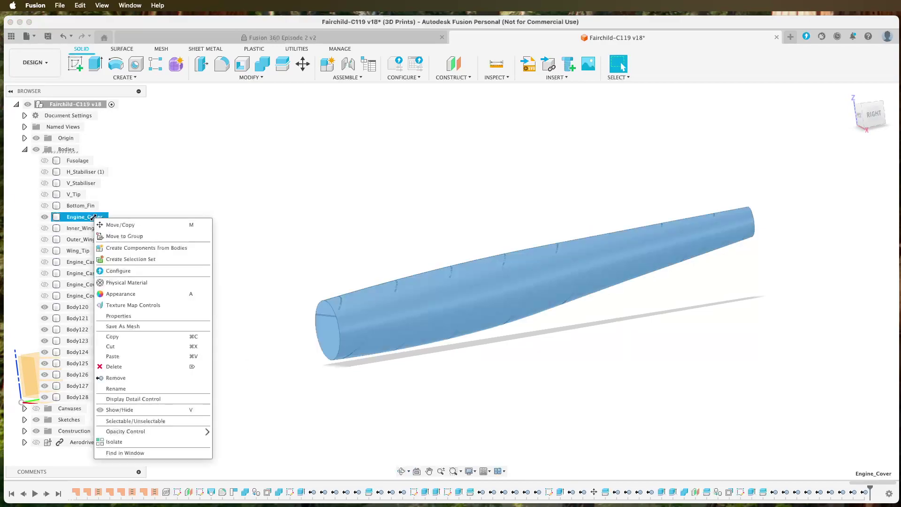
pyautogui.moveTo(151, 430)
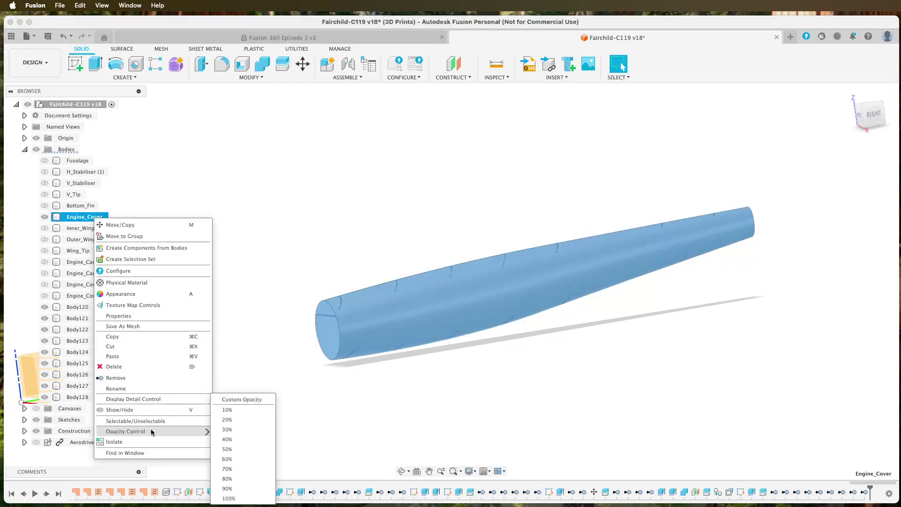
pyautogui.click(241, 450)
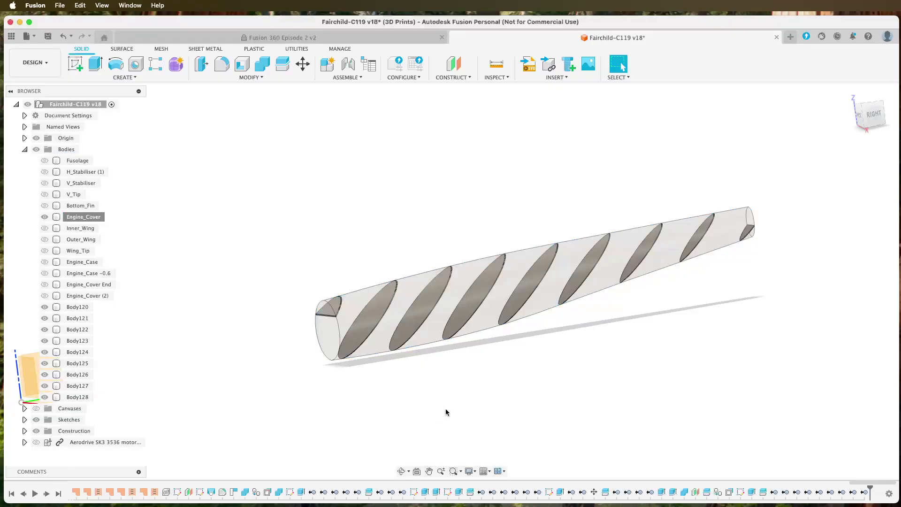
pyautogui.keyDown('shift'); pyautogui.moveTo(234, 315); pyautogui.dragTo(215, 334, button='middle'); pyautogui.keyUp('shift')
pyautogui.scroll(5, 502, 361)
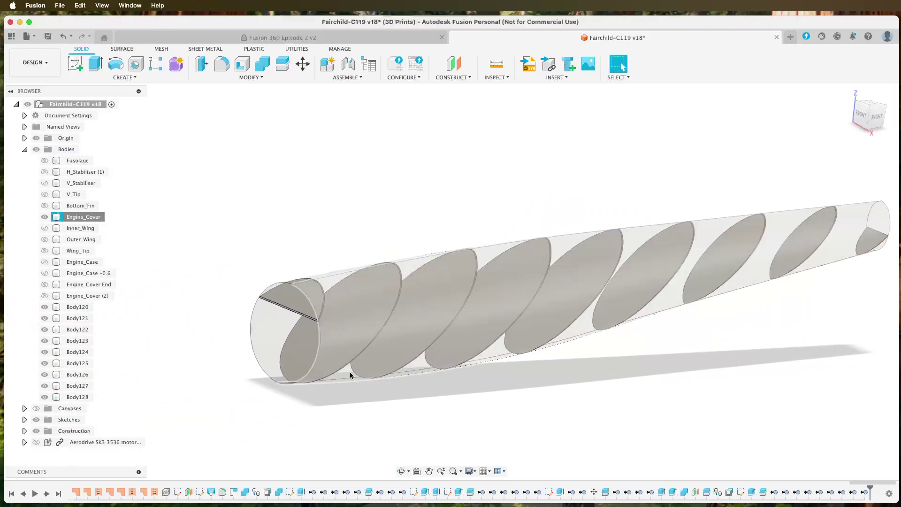
pyautogui.moveTo(228, 386)
pyautogui.keyDown('shift'); pyautogui.mouseDown(button='middle')
pyautogui.moveTo(253, 374)
pyautogui.moveTo(243, 382)
pyautogui.mouseUp(button='middle'); pyautogui.keyUp('shift')
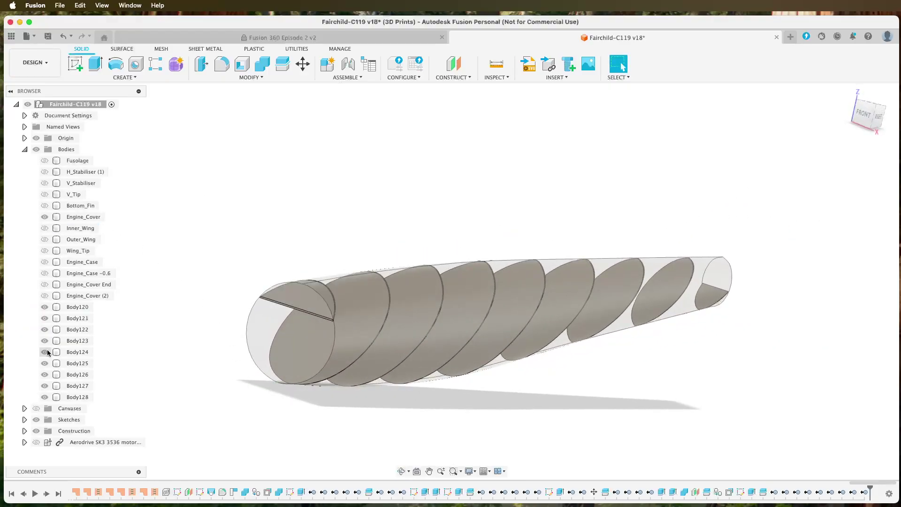
# - Hide the nine rib bodies, Body120 to Body128, leaving only the Engine_Cover body shown
pyautogui.click(44, 307)
pyautogui.click(45, 319)
pyautogui.click(44, 329)
pyautogui.click(45, 341)
pyautogui.click(45, 352)
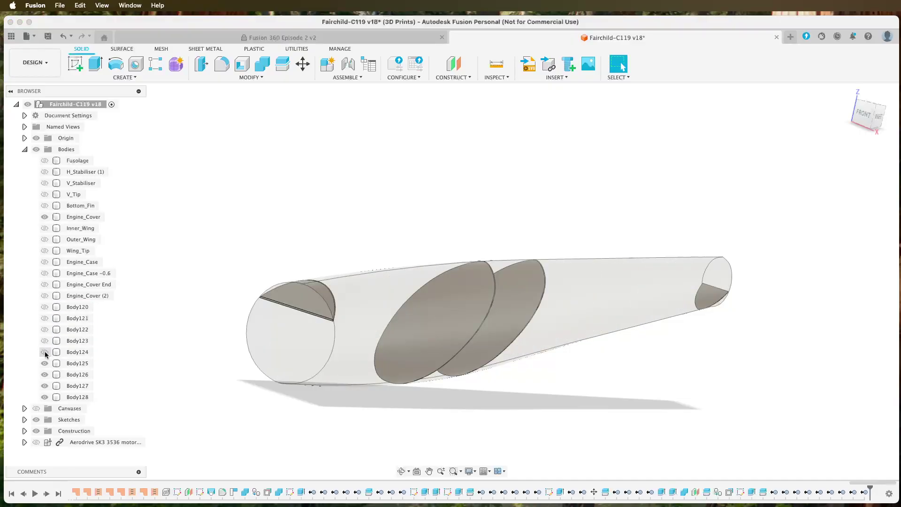
pyautogui.click(45, 363)
pyautogui.click(44, 375)
pyautogui.click(45, 386)
pyautogui.click(44, 397)
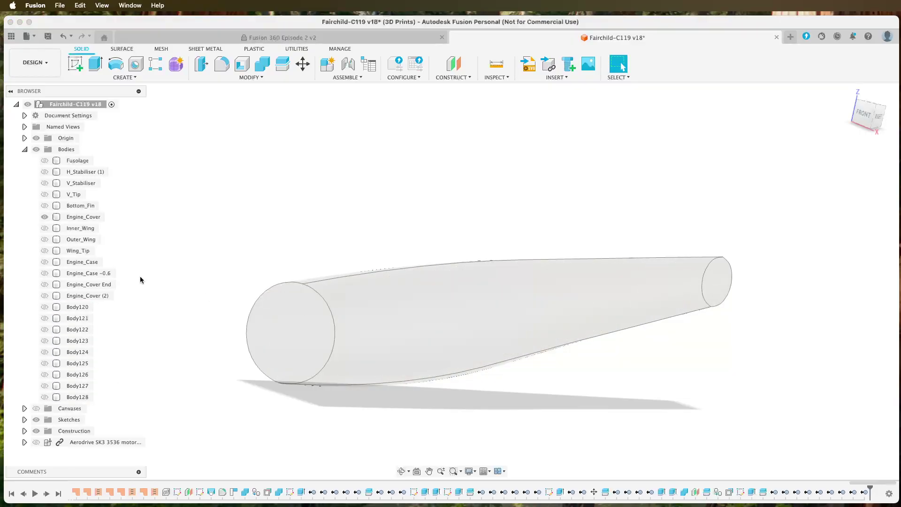
# - Check what the Engine_Case, Engine_Case -0.6 and Engine_Cover End bodies are by briefly showing and hiding them
pyautogui.click(45, 274)
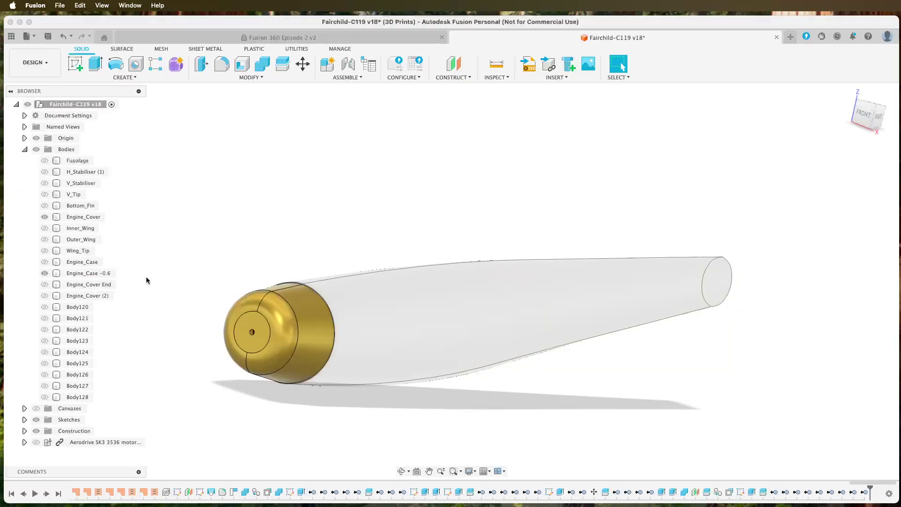
pyautogui.click(44, 273)
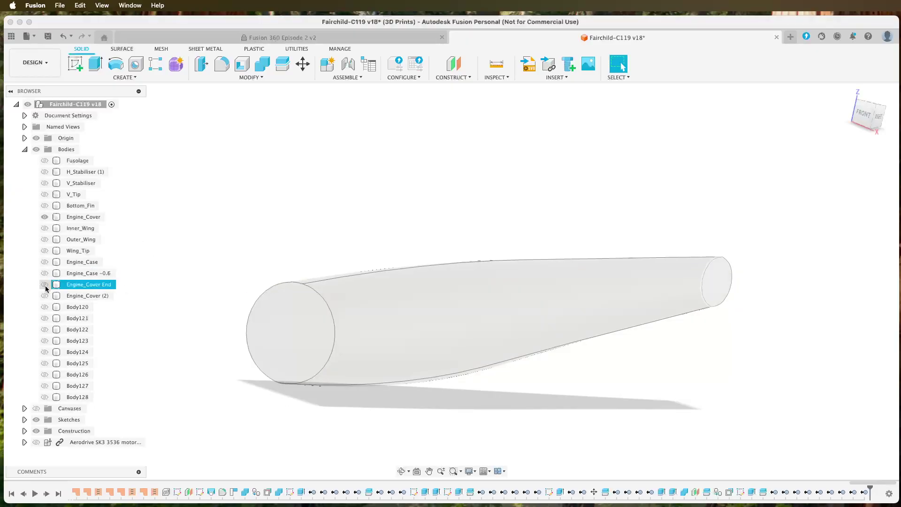
pyautogui.click(46, 294)
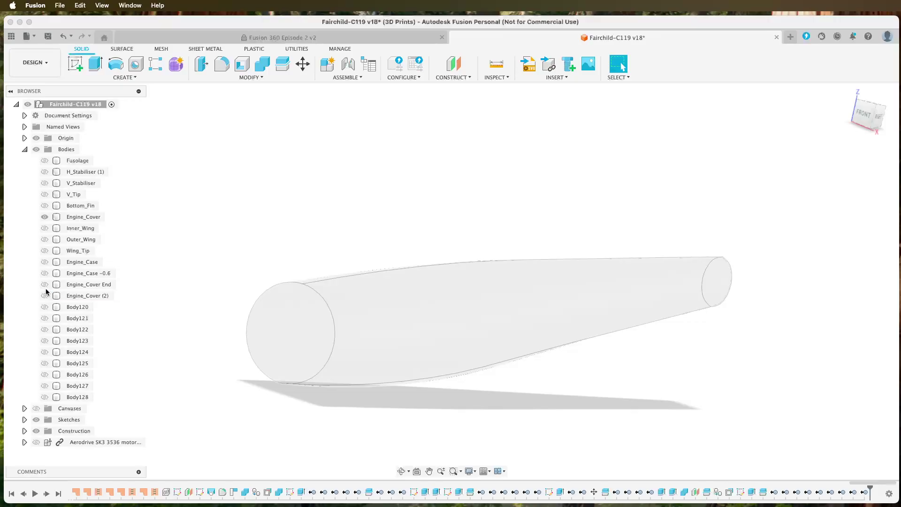
pyautogui.click(44, 262)
pyautogui.click(44, 262)
pyautogui.click(46, 275)
pyautogui.click(45, 274)
pyautogui.click(45, 274)
pyautogui.click(45, 284)
pyautogui.click(45, 284)
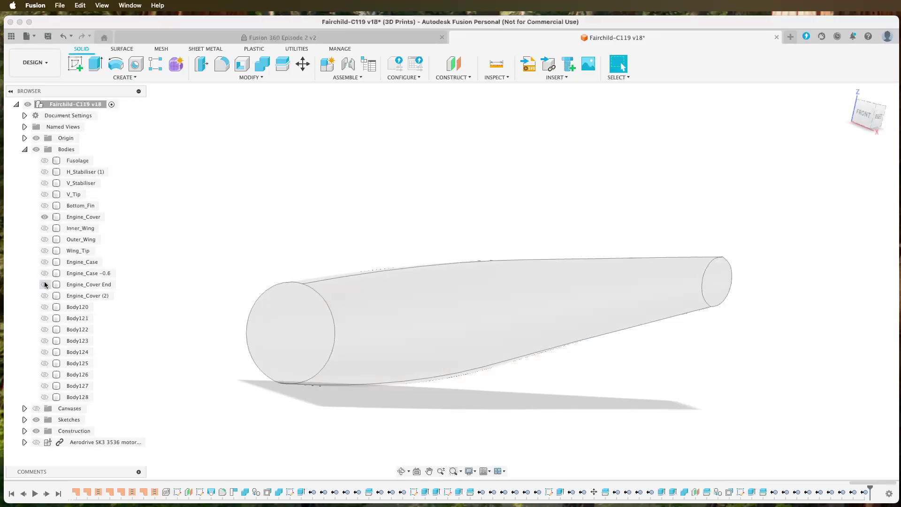
# - Show the Engine_Cover (2) body and rename it Engine_Cover -0.6
pyautogui.click(44, 295)
pyautogui.click(84, 297)
pyautogui.click(85, 297)
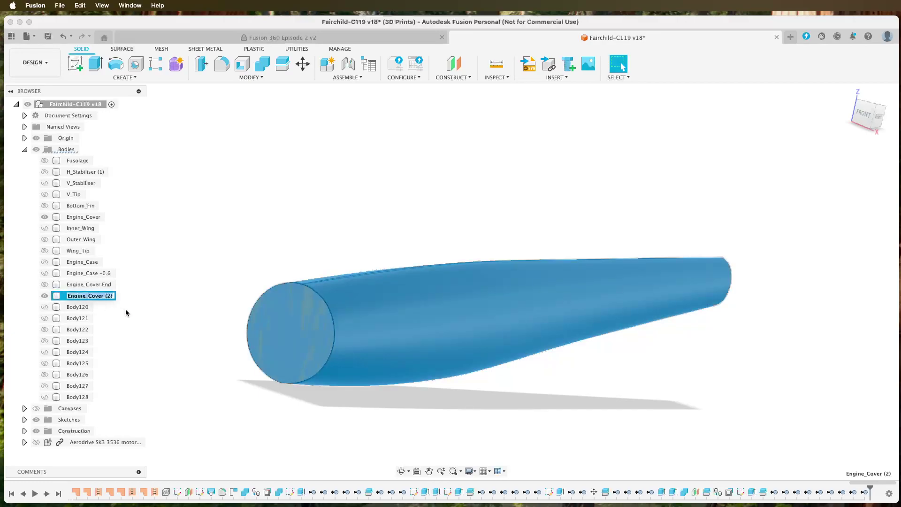
pyautogui.press('Right')
pyautogui.press('Return')
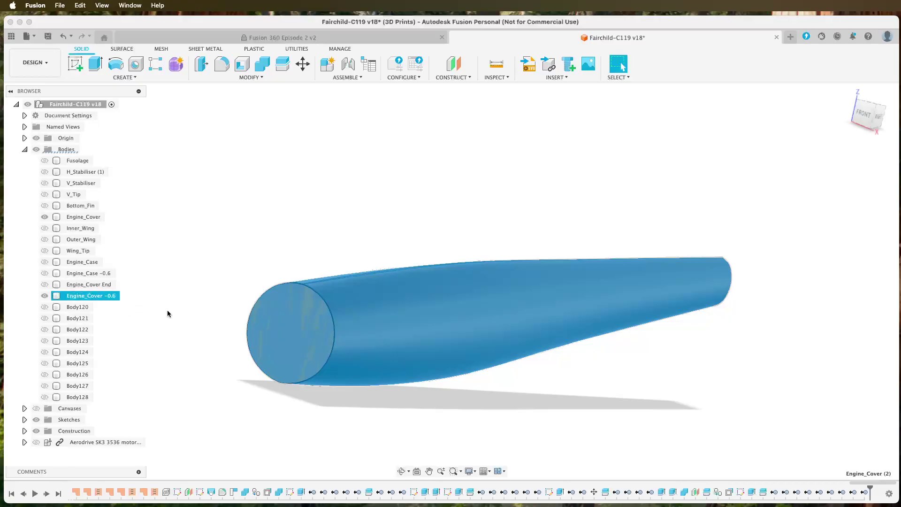
pyautogui.click(172, 315)
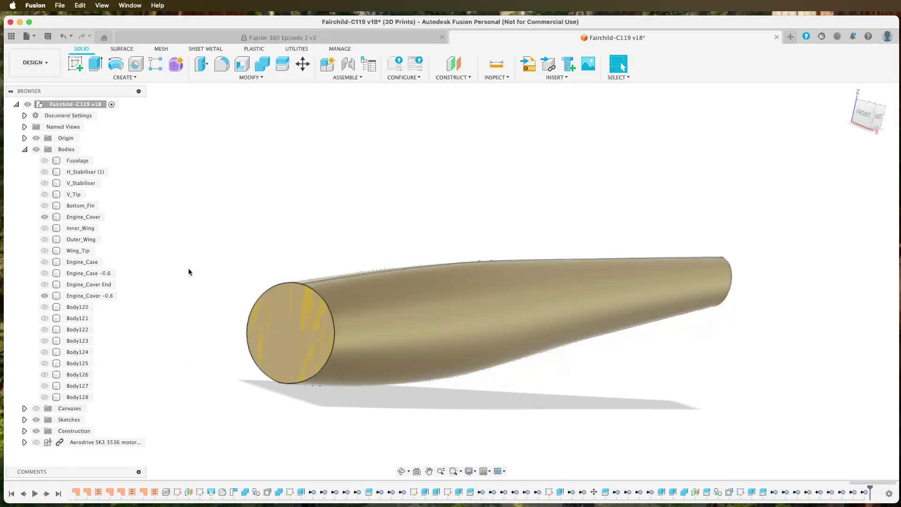
# - Split the Engine_Cover body using Engine_Cover -0.6 as the splitting tool, without extending the tool
pyautogui.click(283, 64)
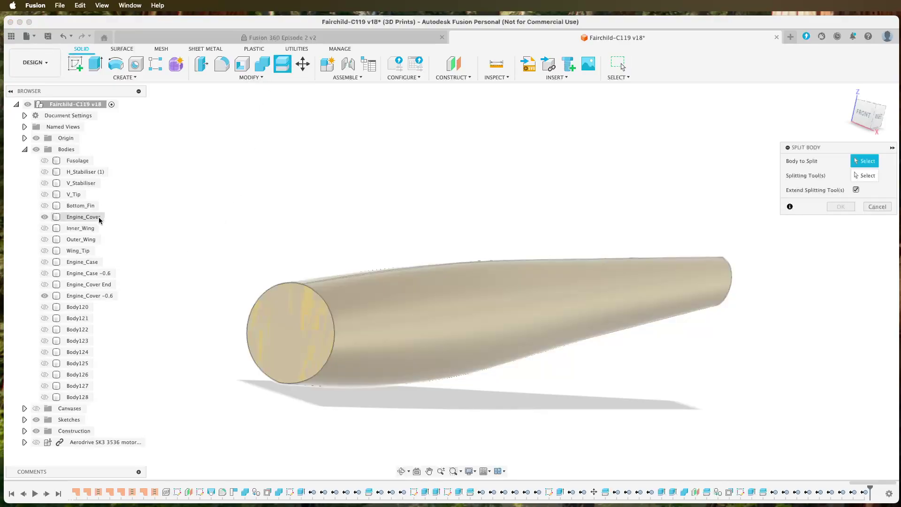
pyautogui.click(61, 295)
pyautogui.click(44, 296)
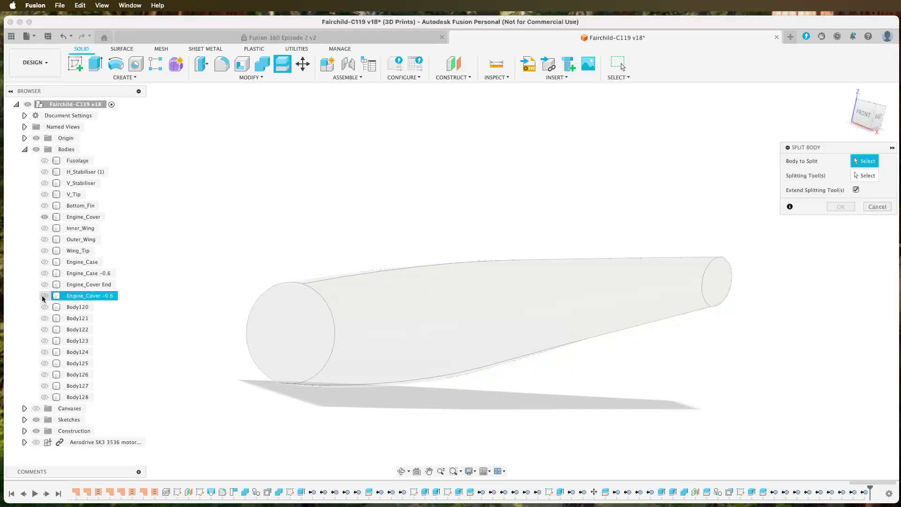
pyautogui.click(43, 296)
pyautogui.click(86, 217)
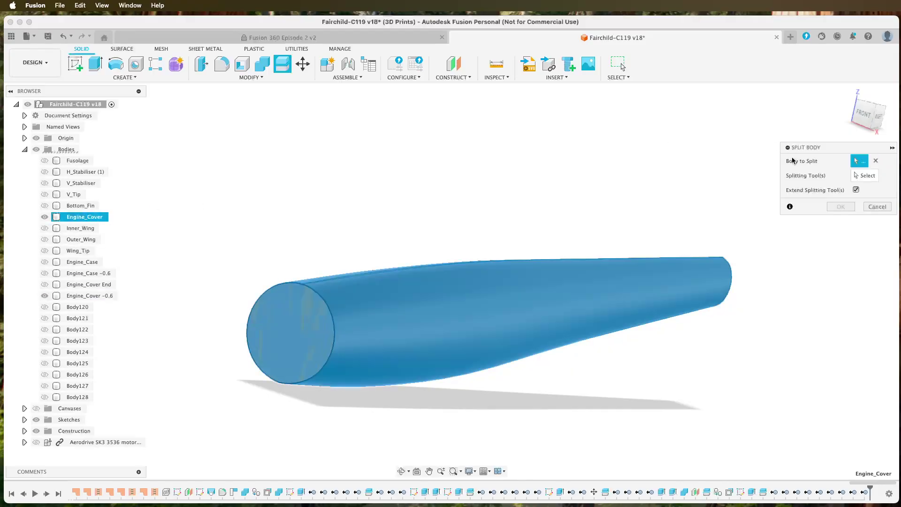
pyautogui.click(865, 176)
pyautogui.click(98, 297)
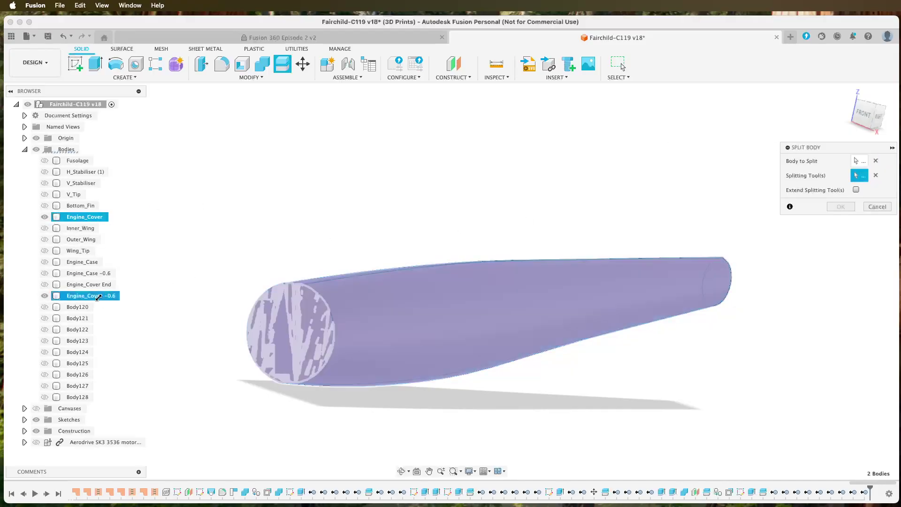
pyautogui.click(840, 207)
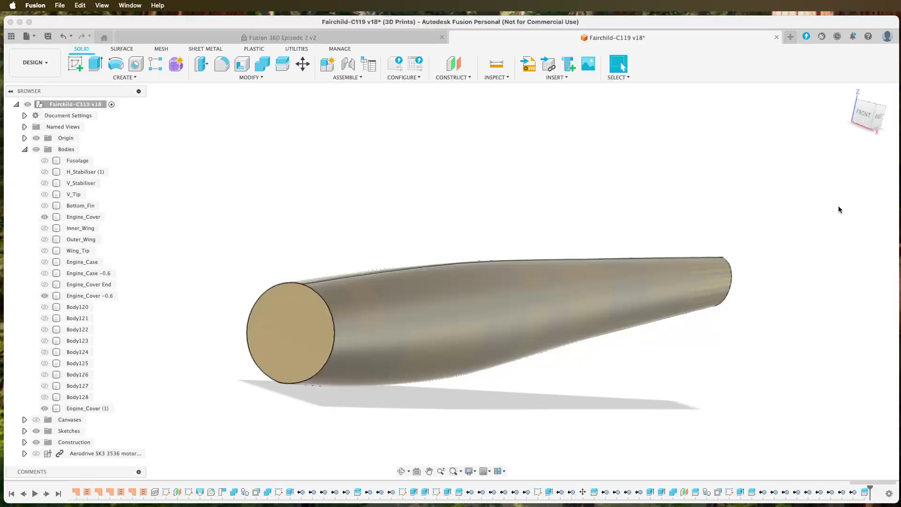
# - Hide the Engine_Cover -0.6 body and look into the front opening of the split engine cover
pyautogui.click(45, 296)
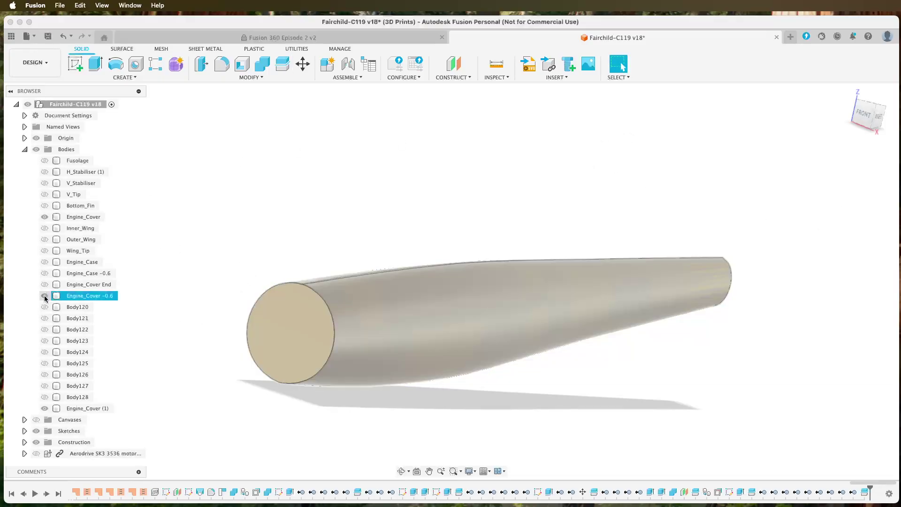
pyautogui.keyDown('shift'); pyautogui.moveTo(209, 397); pyautogui.dragTo(242, 389, button='middle'); pyautogui.keyUp('shift')
pyautogui.scroll(6, 340, 324)
pyautogui.moveTo(258, 342)
pyautogui.keyDown('shift'); pyautogui.mouseDown(button='middle')
pyautogui.moveTo(246, 344)
pyautogui.moveTo(258, 343)
pyautogui.mouseUp(button='middle'); pyautogui.keyUp('shift')
# - Show all nine rib bodies, Body120 to Body128, inside the engine cover again
pyautogui.click(55, 396)
pyautogui.click(45, 397)
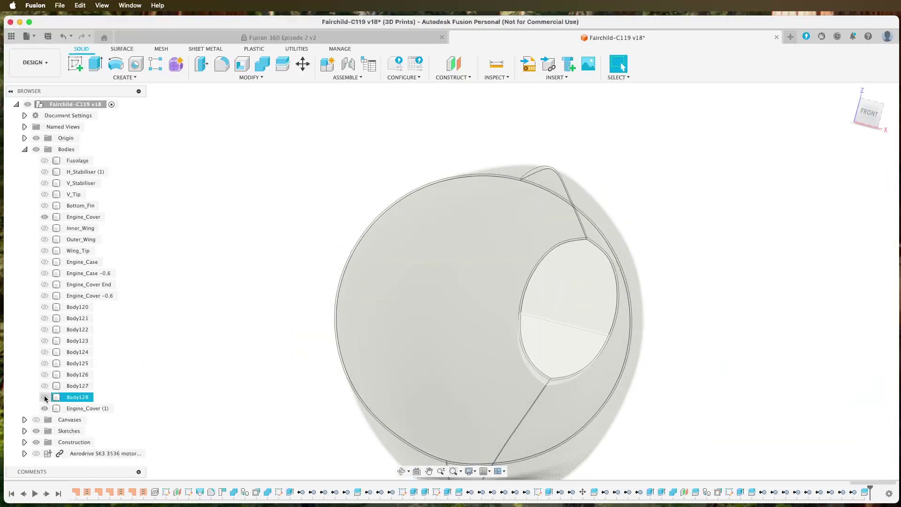
pyautogui.click(44, 397)
pyautogui.click(45, 386)
pyautogui.click(45, 374)
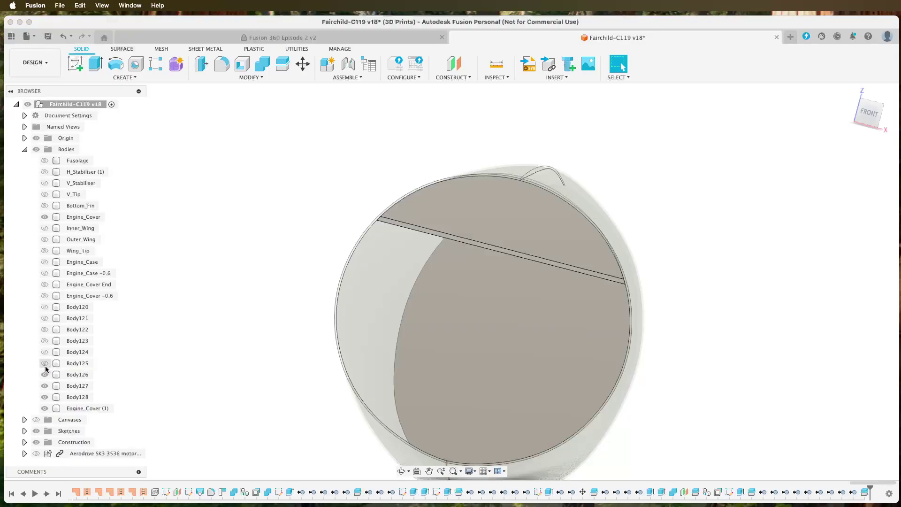
pyautogui.click(45, 363)
pyautogui.click(45, 341)
pyautogui.click(45, 330)
pyautogui.click(44, 319)
pyautogui.click(45, 307)
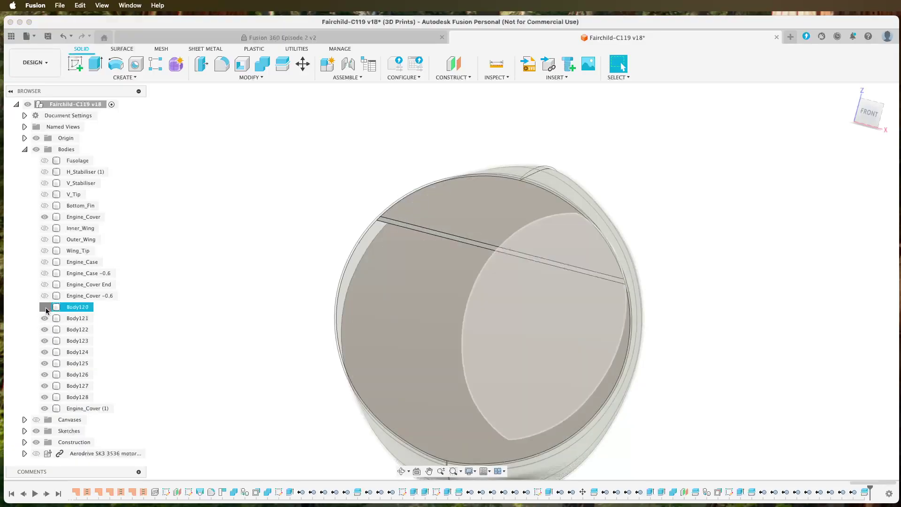
# - Examine the rib layout along the length of the engine cover, including from the right side view
pyautogui.scroll(-10, 187, 364)
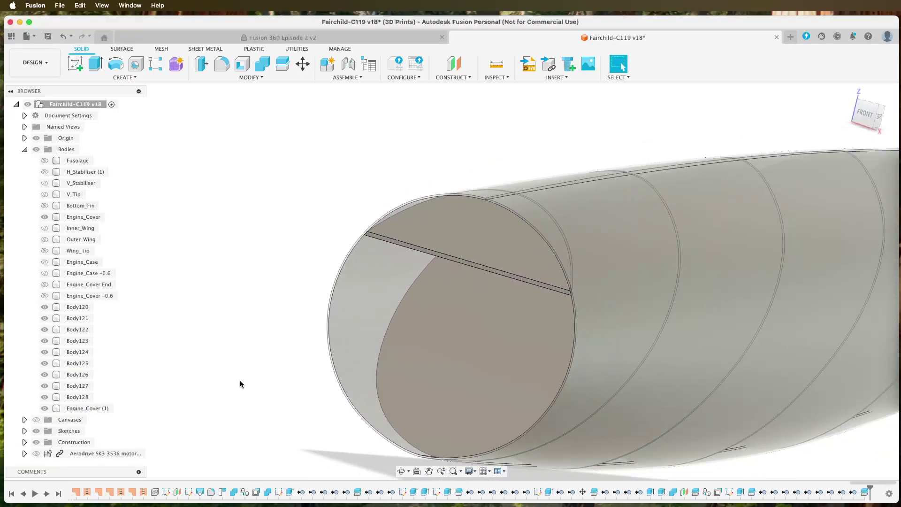
pyautogui.keyDown('shift'); pyautogui.moveTo(436, 421); pyautogui.dragTo(398, 415, button='middle'); pyautogui.keyUp('shift')
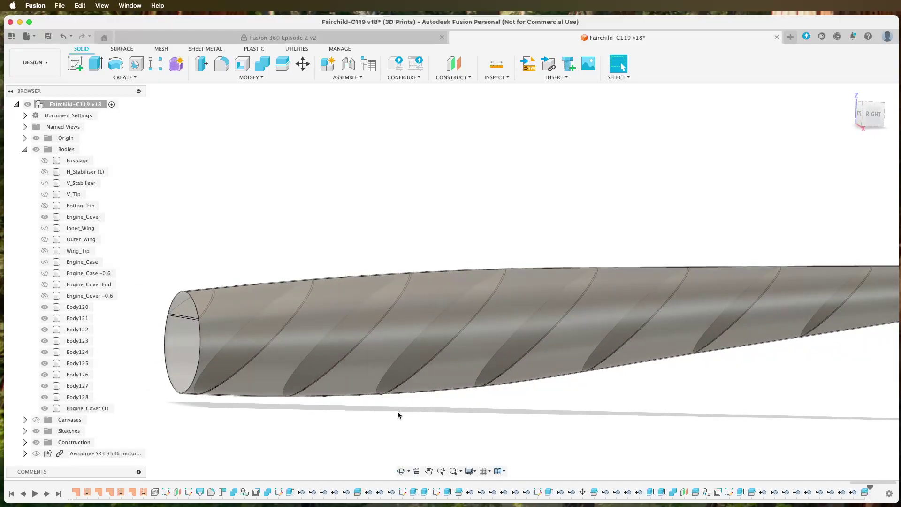
pyautogui.scroll(-3, 373, 431)
pyautogui.moveTo(373, 429); pyautogui.dragTo(376, 323, button='middle')
pyautogui.keyDown('shift'); pyautogui.moveTo(346, 368); pyautogui.dragTo(346, 370, button='middle'); pyautogui.keyUp('shift')
pyautogui.click(874, 114)
pyautogui.moveTo(418, 356); pyautogui.dragTo(529, 366, button='middle')
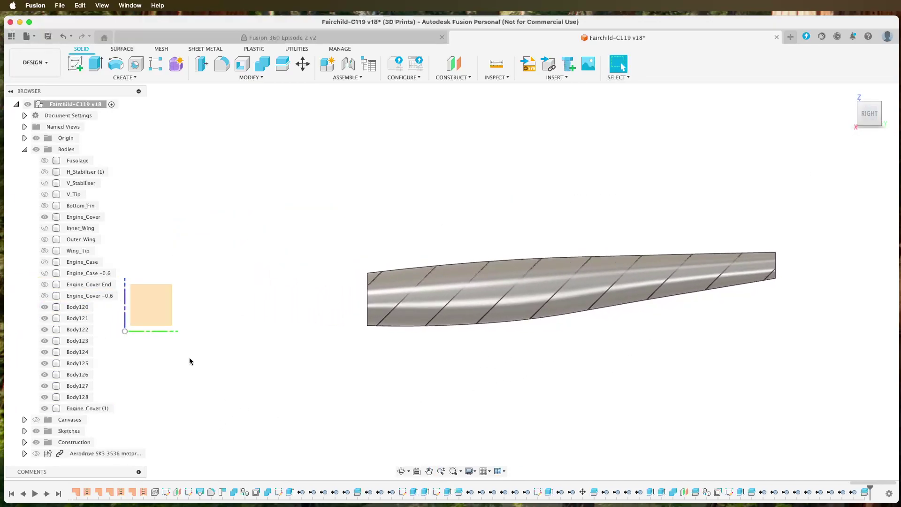
# - Compare the Engine_Cover and Engine_Cover (1) split results by toggling their visibility, leaving Engine_Cover hidden and Engine_Cover (1) shown
pyautogui.click(45, 216)
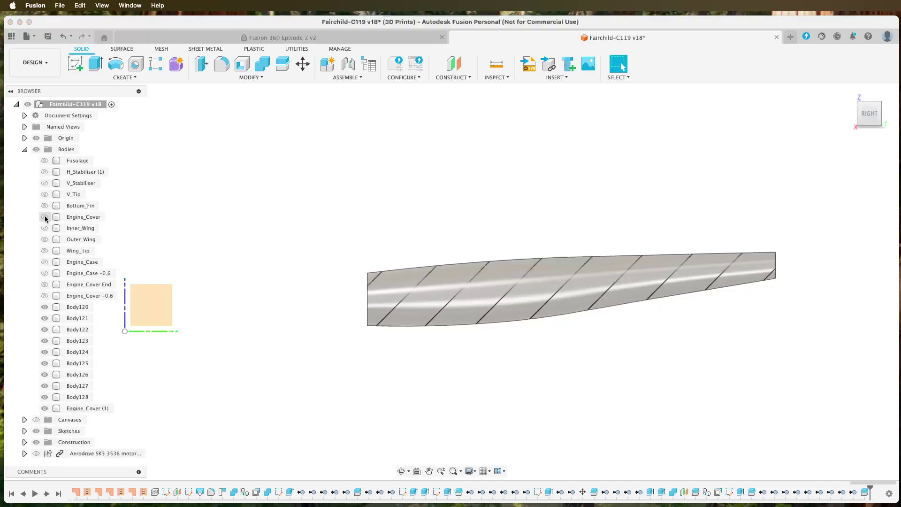
pyautogui.keyDown('shift'); pyautogui.moveTo(215, 255); pyautogui.dragTo(237, 263, button='middle'); pyautogui.keyUp('shift')
pyautogui.click(46, 217)
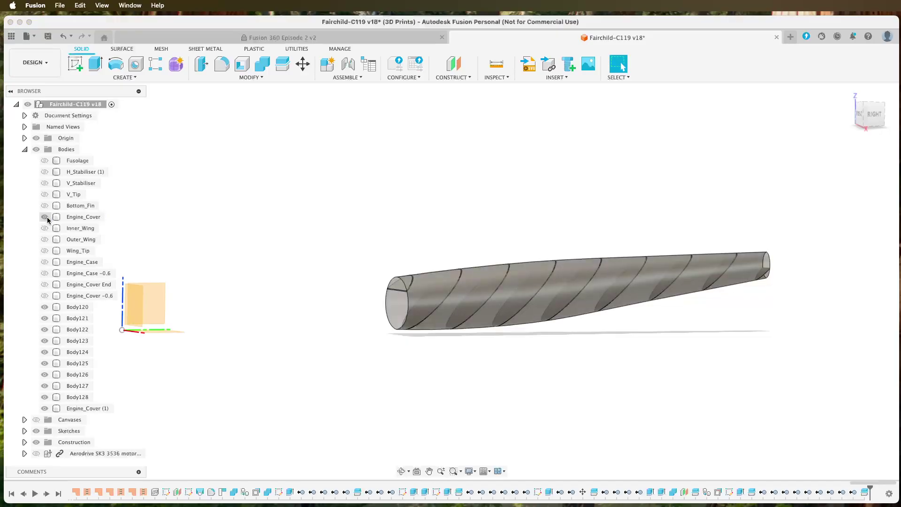
pyautogui.click(44, 217)
pyautogui.click(46, 216)
pyautogui.click(45, 217)
pyautogui.click(45, 409)
pyautogui.click(44, 408)
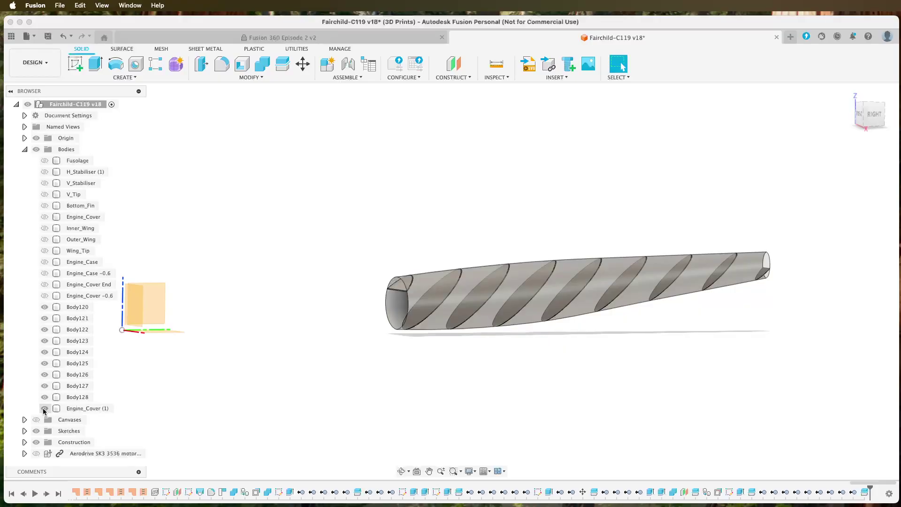
pyautogui.click(44, 217)
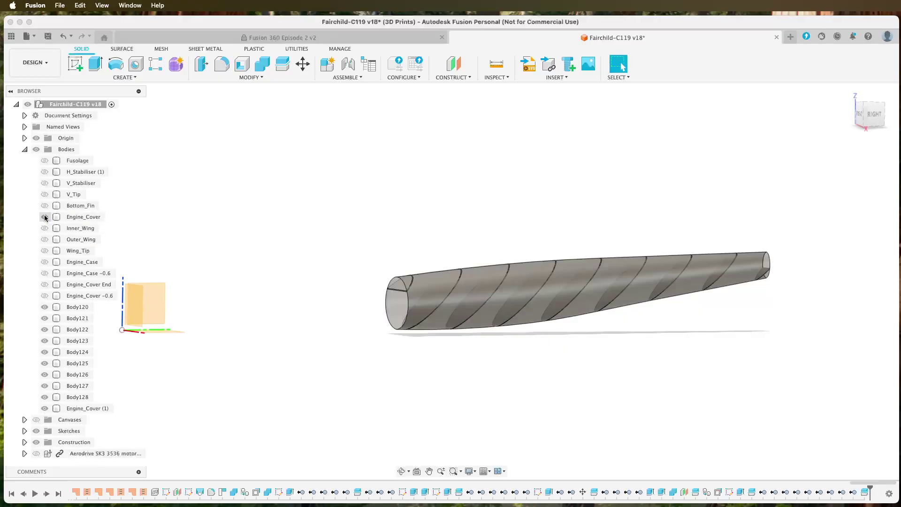
pyautogui.click(45, 217)
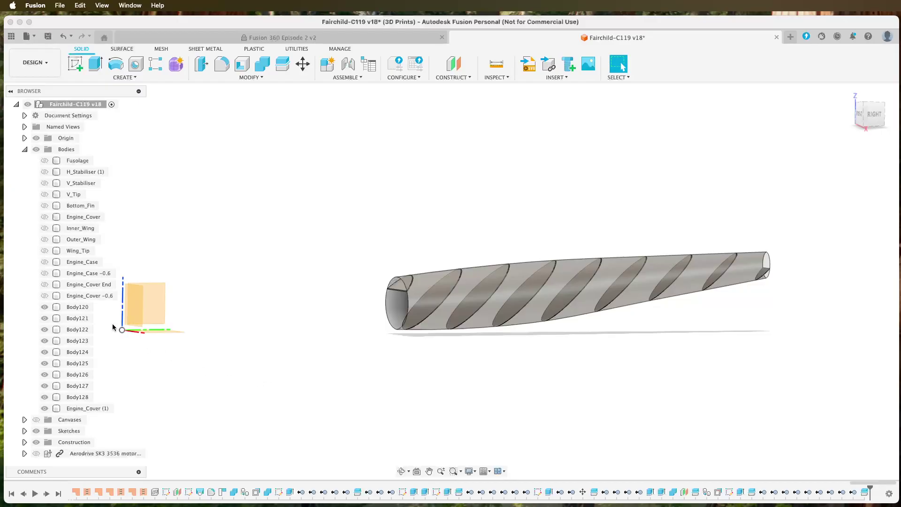
# - Hide the rib bodies Body120 to Body128 together with Engine_Cover (1)
pyautogui.click(78, 307)
pyautogui.keyDown('shift'); pyautogui.click(88, 408); pyautogui.keyUp('shift')
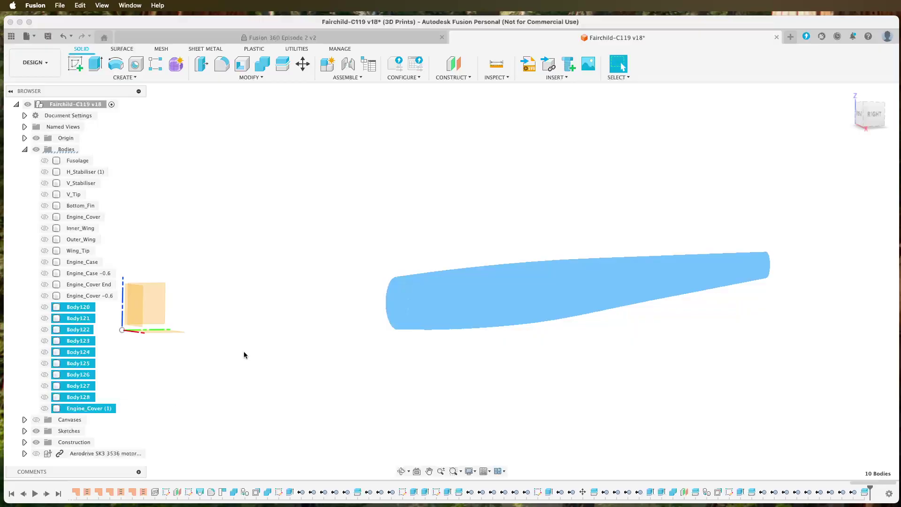
pyautogui.click(251, 353)
# - Show the sketch with the nine slanted rib lines and collapse the list of sketches again
pyautogui.click(25, 431)
pyautogui.scroll(-5, 52, 427)
pyautogui.scroll(-10, 58, 428)
pyautogui.click(44, 431)
pyautogui.scroll(13, 28, 263)
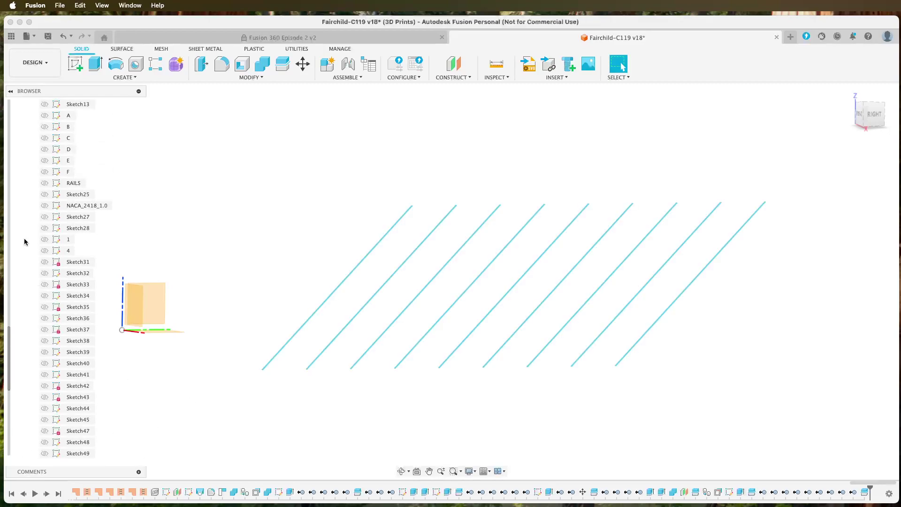
pyautogui.click(25, 218)
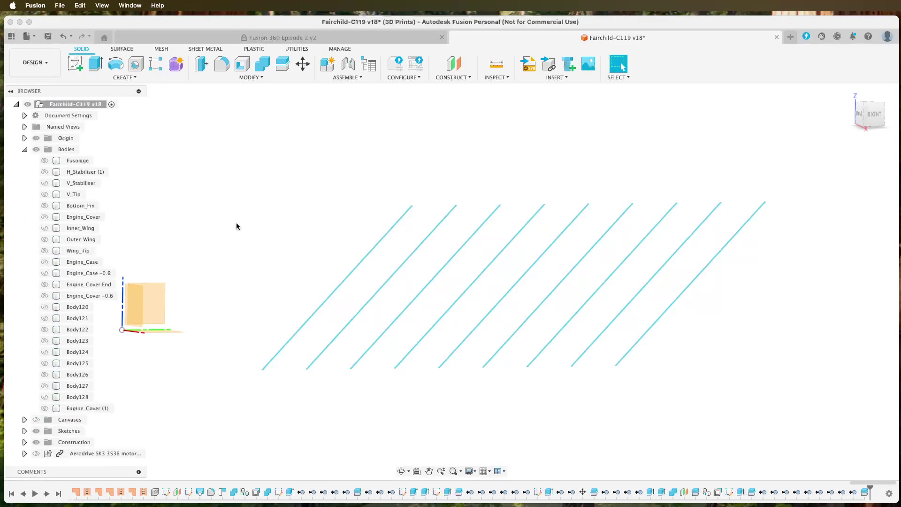
# - Start a new sketch on the vertical side origin plane and show the Engine_Cover (1) body as a reference
pyautogui.click(871, 114)
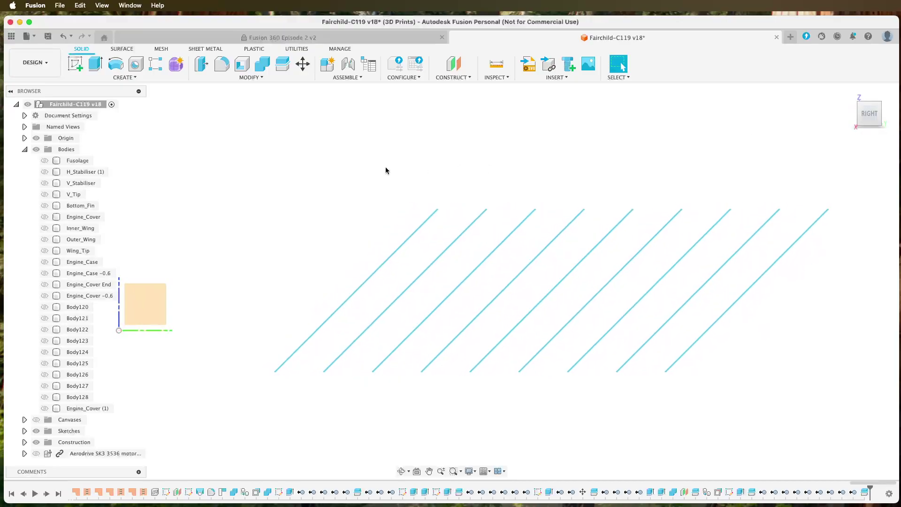
pyautogui.click(75, 64)
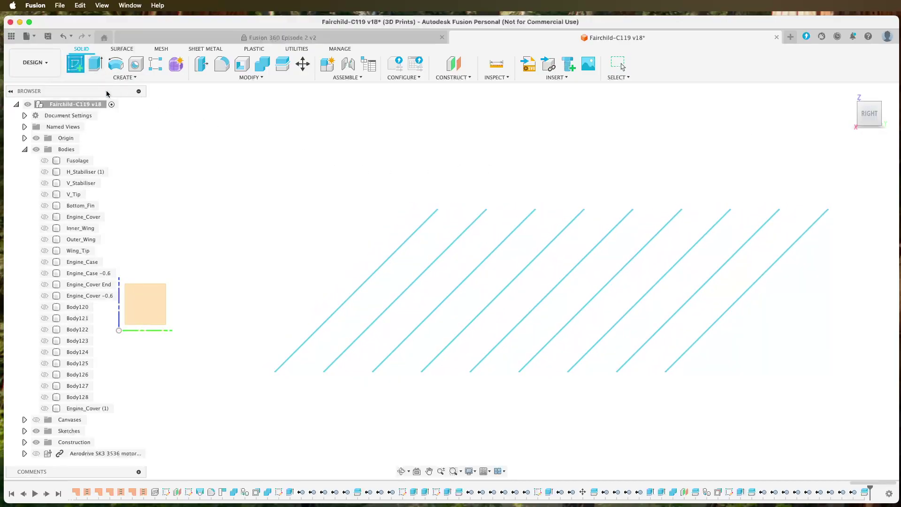
pyautogui.click(151, 304)
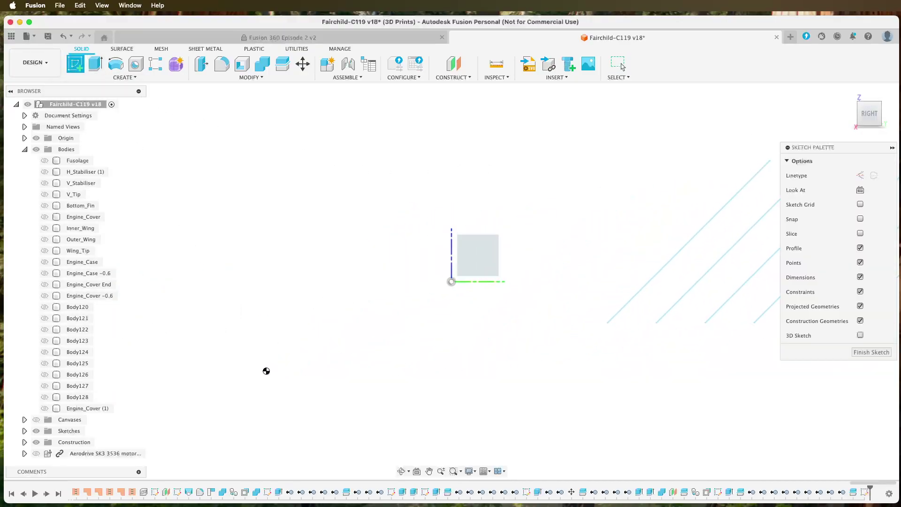
pyautogui.moveTo(386, 367)
pyautogui.mouseDown(button='middle')
pyautogui.moveTo(654, 382)
pyautogui.moveTo(609, 374)
pyautogui.mouseUp(button='middle')
pyautogui.press('Escape')
pyautogui.click(44, 408)
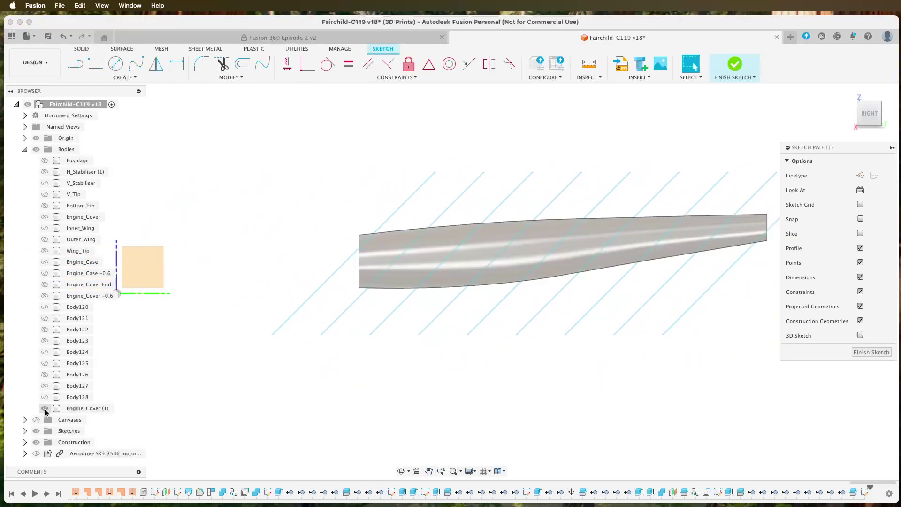
pyautogui.hscroll(3, 384, 404)
pyautogui.hscroll(-3, 396, 397)
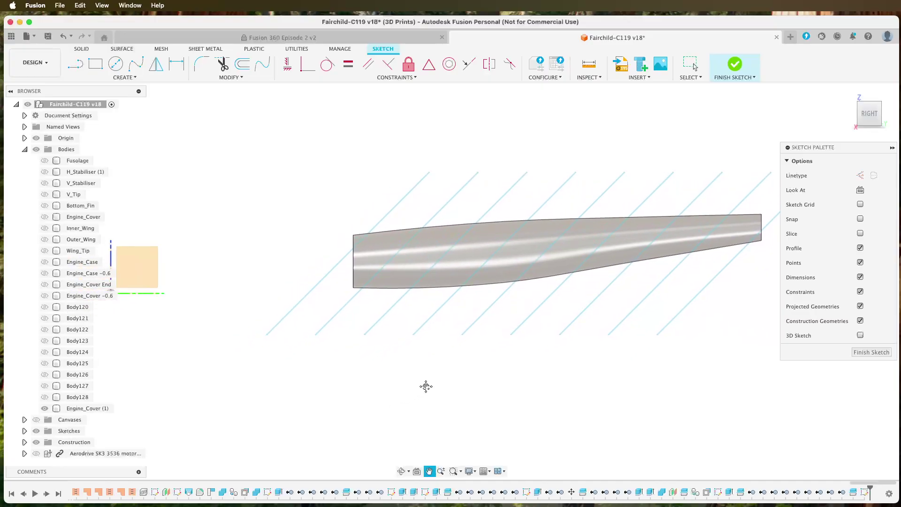
pyautogui.moveTo(502, 381)
pyautogui.mouseDown(button='middle')
pyautogui.moveTo(392, 407)
pyautogui.moveTo(468, 406)
pyautogui.mouseUp(button='middle')
# - Sketch a vertical line about 352 mm long just ahead of the engine cover's wide end
pyautogui.click(75, 64)
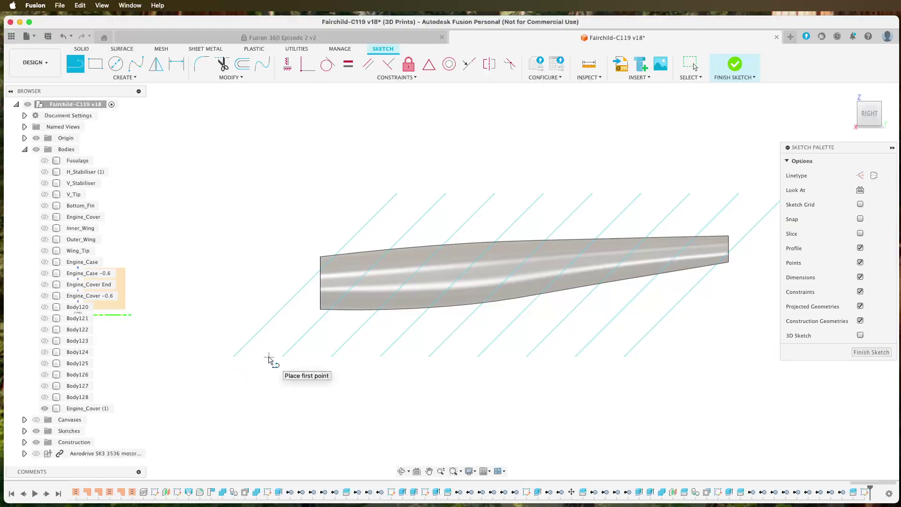
pyautogui.click(282, 183)
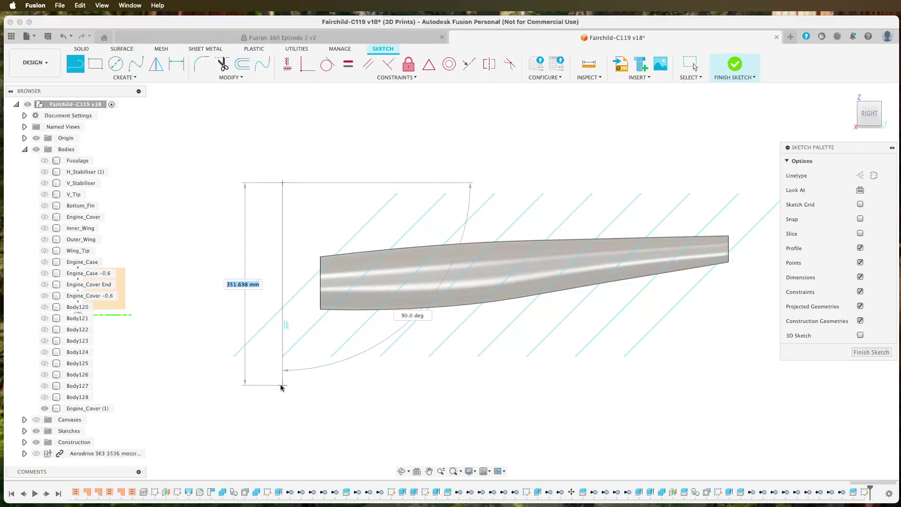
pyautogui.click(282, 385)
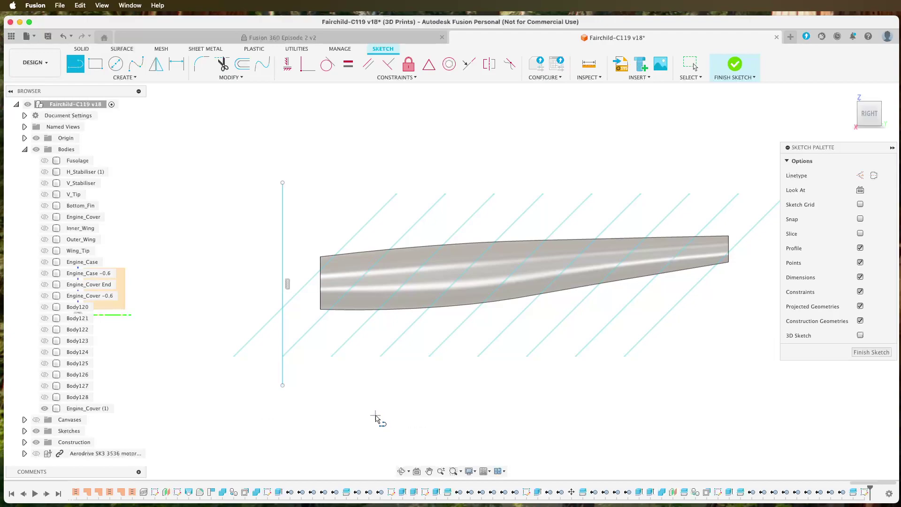
pyautogui.press('Escape')
# - From the vertical line's upper endpoint, sketch a line sloping down at 45 degrees across the engine cover
pyautogui.click(75, 64)
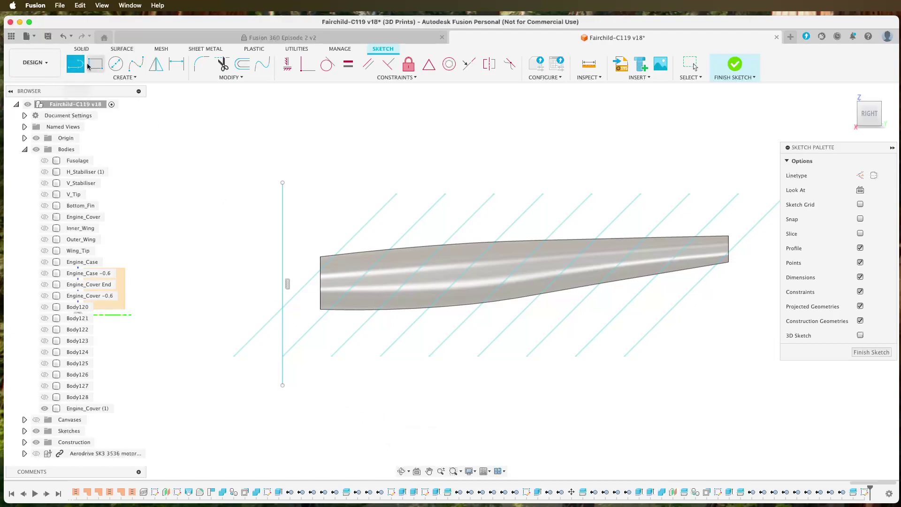
pyautogui.click(283, 183)
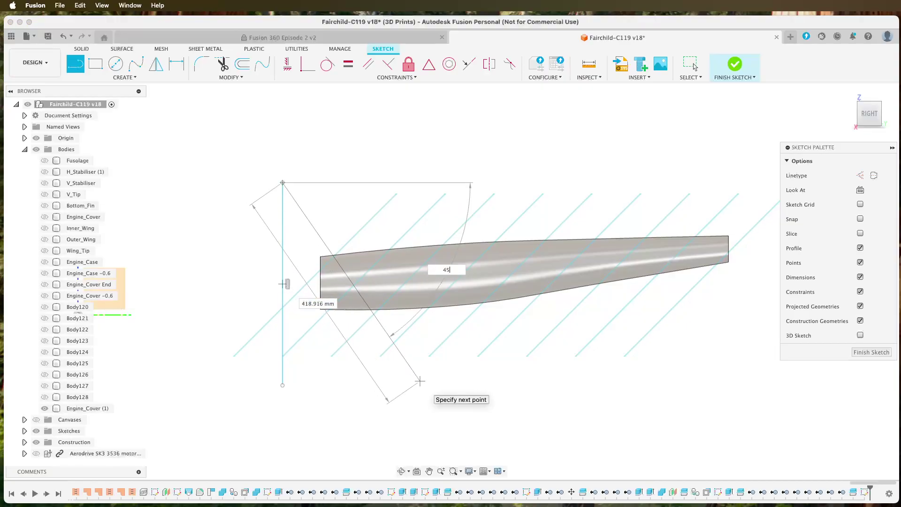
pyautogui.press('Tab')
pyautogui.doubleClick(453, 353)
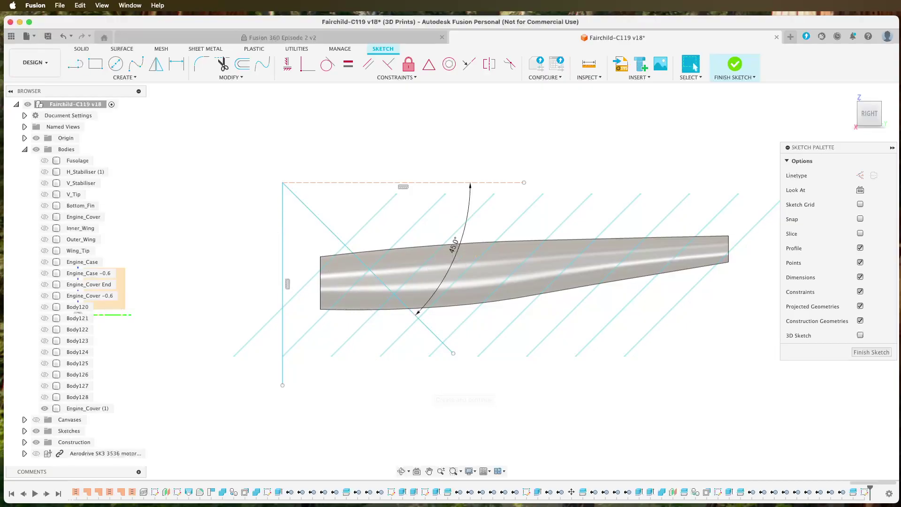
# - Delete the vertical line and move the 45-degree line so it crosses the lower corner of the cover's wide end
pyautogui.click(282, 260)
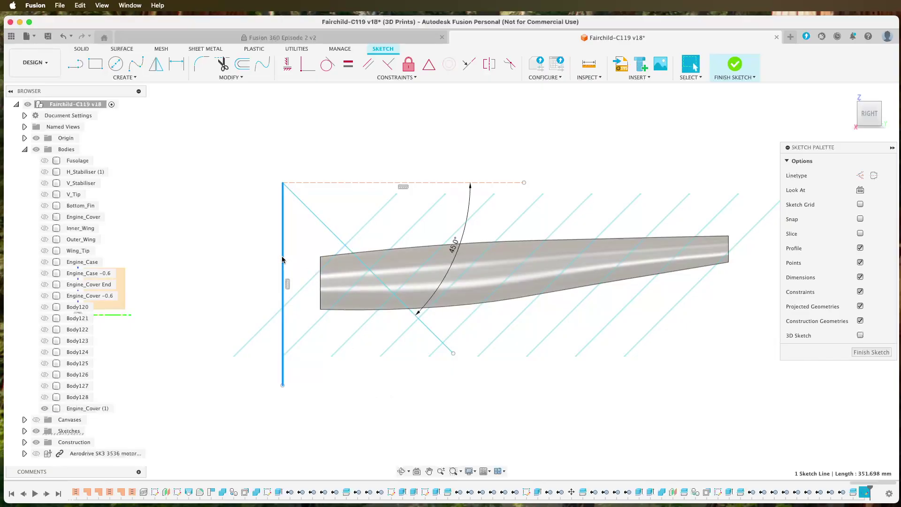
pyautogui.press('Delete')
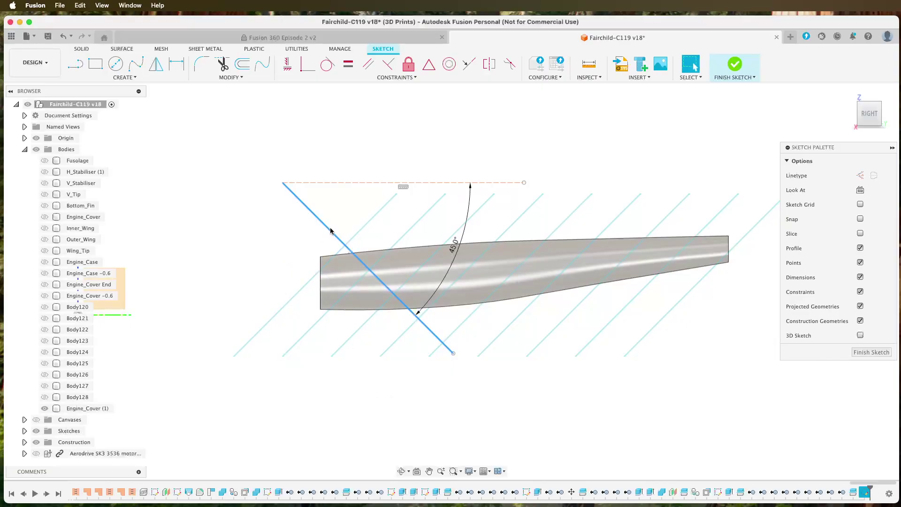
pyautogui.moveTo(330, 231); pyautogui.dragTo(254, 238)
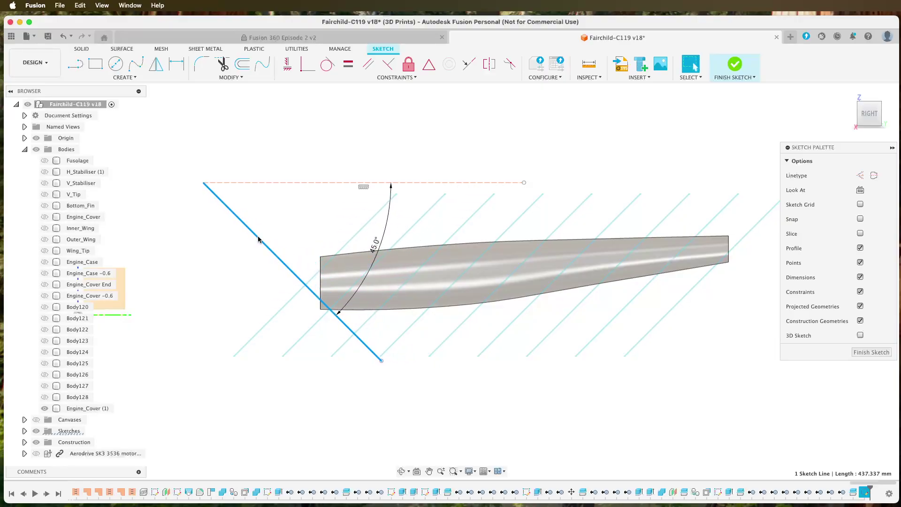
# - Offset the 45-degree line by 1 mm to give a thin rib outline
pyautogui.scroll(4, 287, 282)
pyautogui.scroll(3, 287, 294)
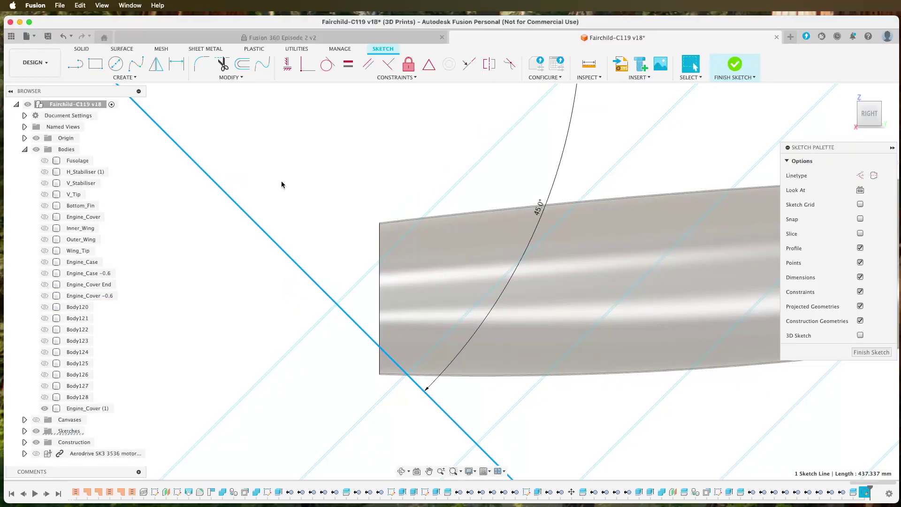
pyautogui.click(242, 66)
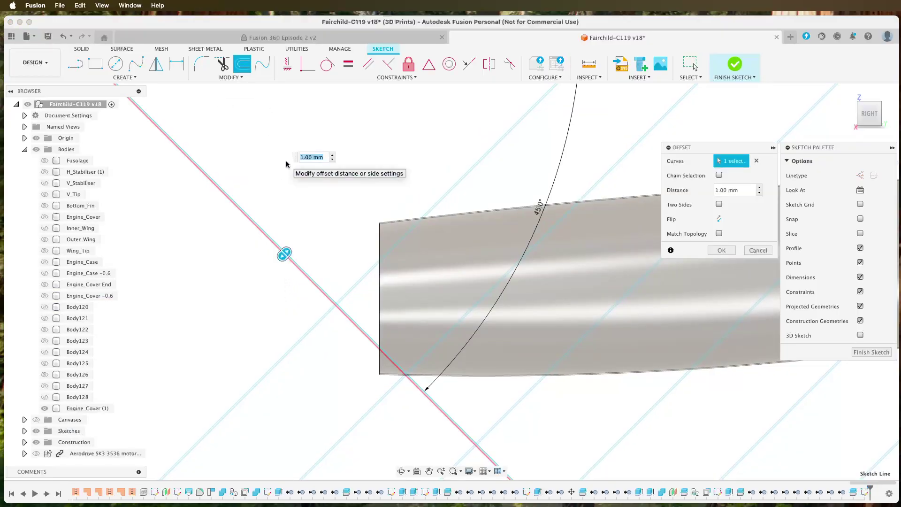
pyautogui.click(715, 251)
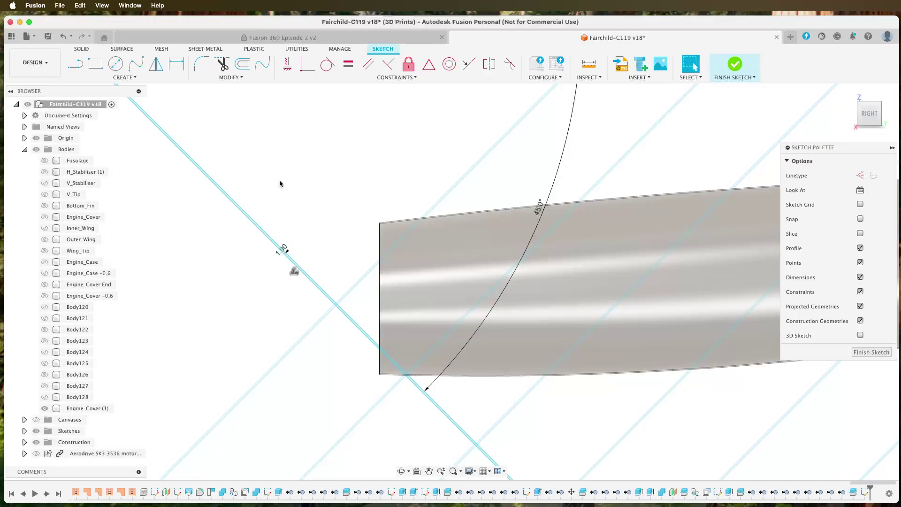
# - Set up a rectangular pattern of the two sloped lines along the cover with an extent distance of 789.50 mm
pyautogui.scroll(-8, 342, 221)
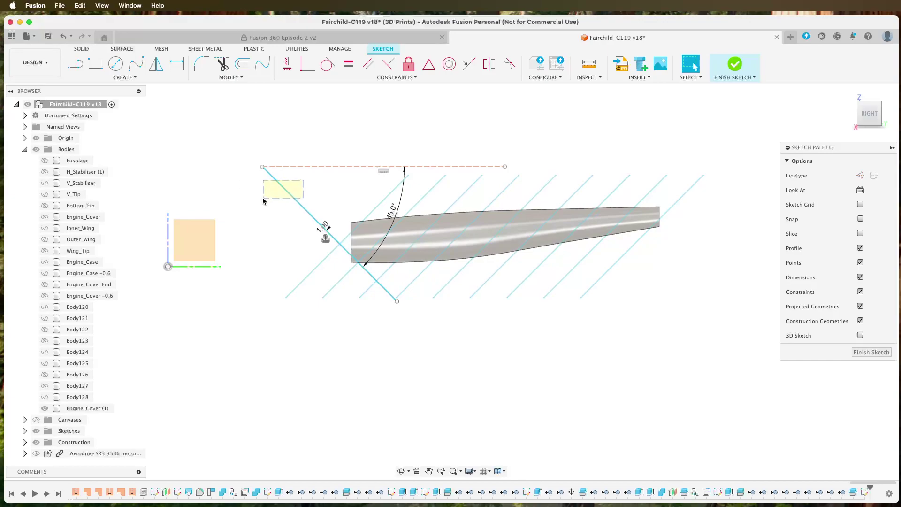
pyautogui.moveTo(263, 200); pyautogui.dragTo(262, 201)
pyautogui.click(124, 77)
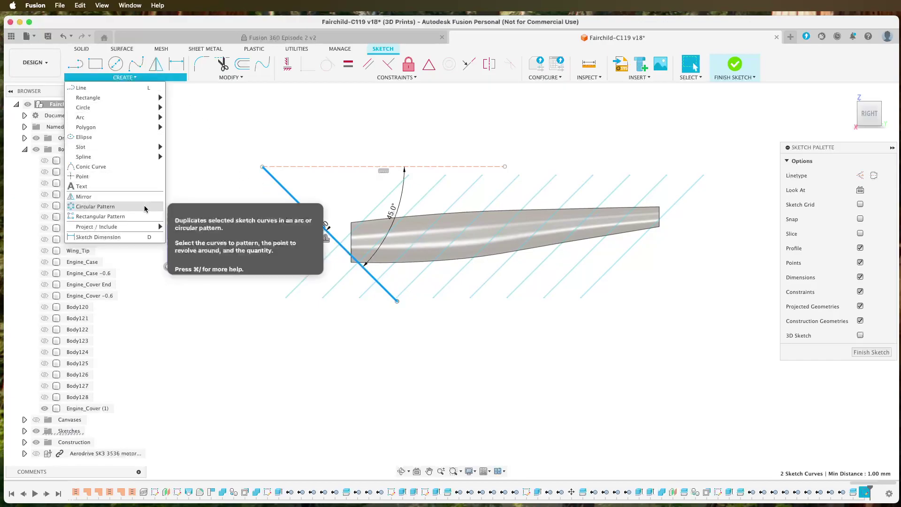
pyautogui.click(141, 216)
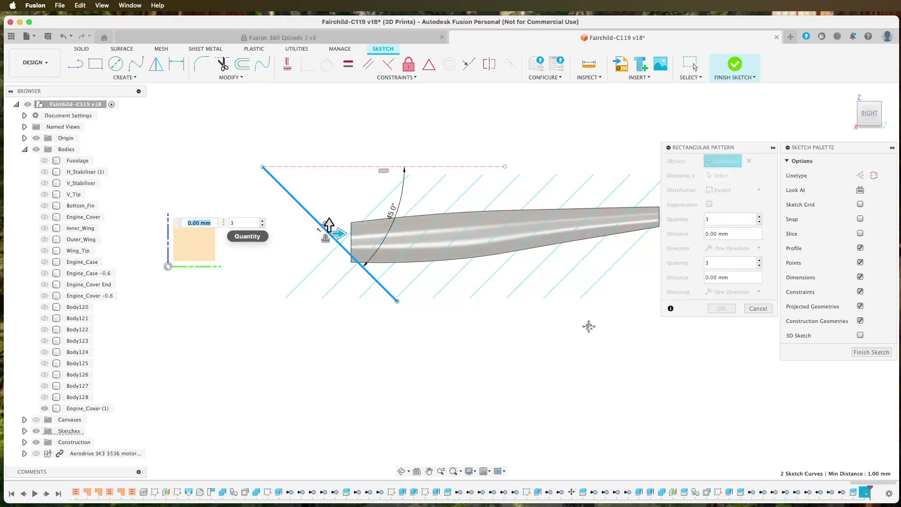
pyautogui.hscroll(5, 342, 263)
pyautogui.scroll(3, 342, 263)
pyautogui.moveTo(281, 267); pyautogui.dragTo(612, 266)
pyautogui.scroll(10, 619, 258)
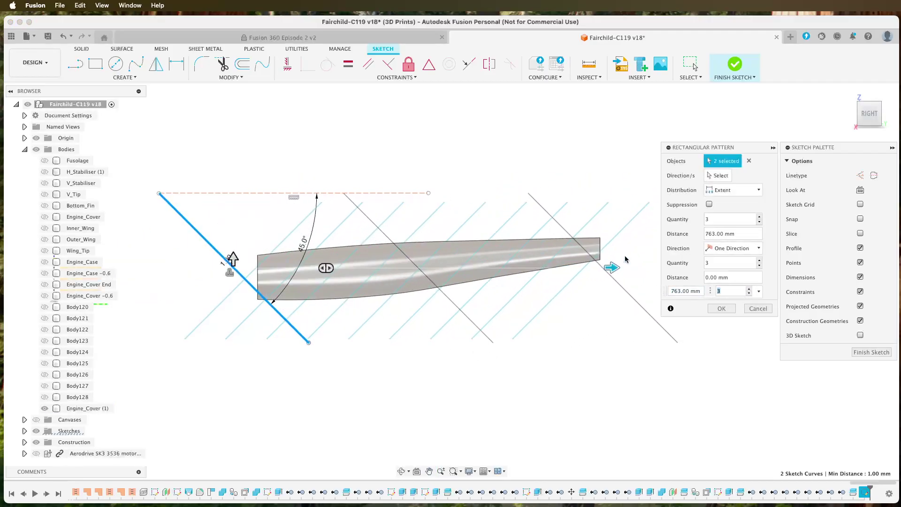
pyautogui.moveTo(545, 313); pyautogui.dragTo(608, 307)
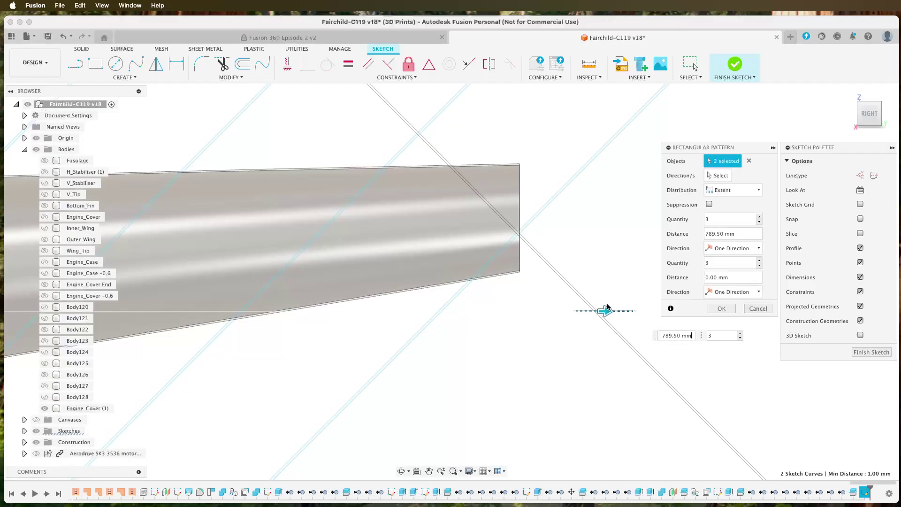
# - Set the pattern quantity to 9, check the last rib lines at the cover's narrow end, and apply the pattern
pyautogui.click(761, 218)
pyautogui.click(761, 217)
pyautogui.click(761, 218)
pyautogui.click(760, 218)
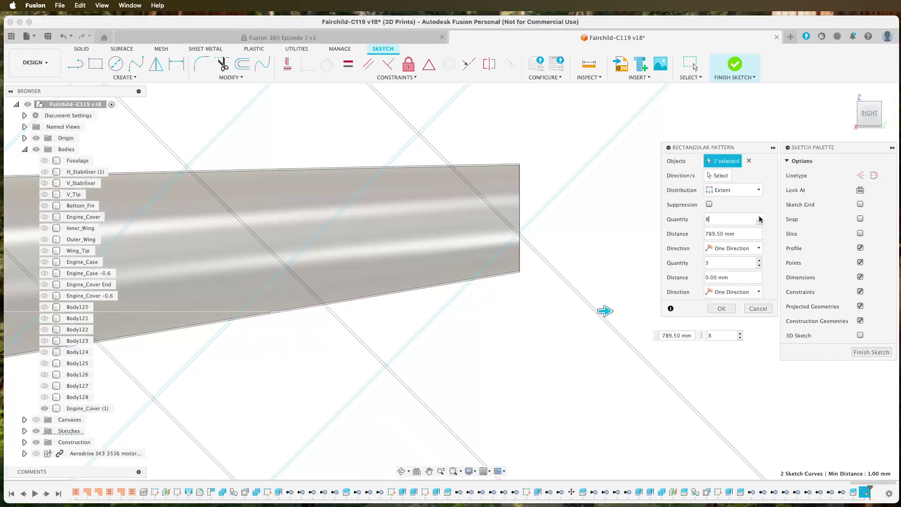
pyautogui.click(759, 218)
pyautogui.scroll(-5, 515, 375)
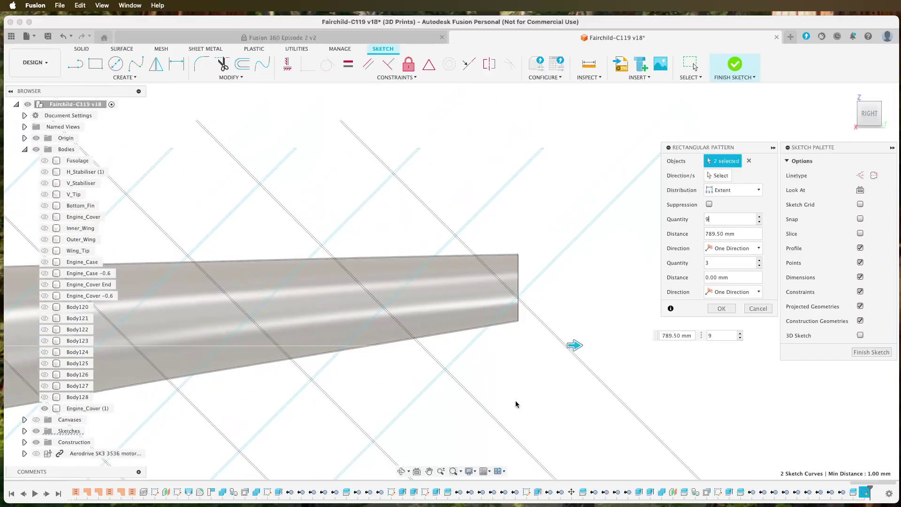
pyautogui.moveTo(513, 404); pyautogui.dragTo(610, 280, button='middle')
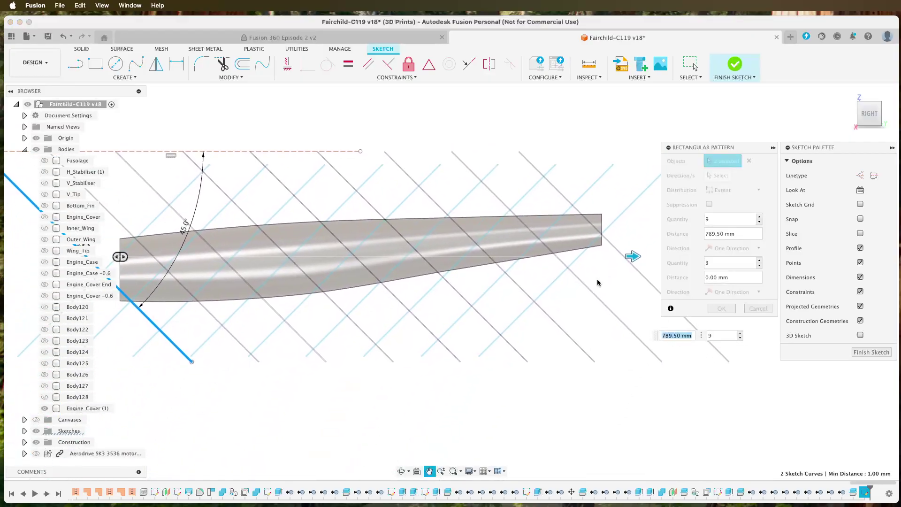
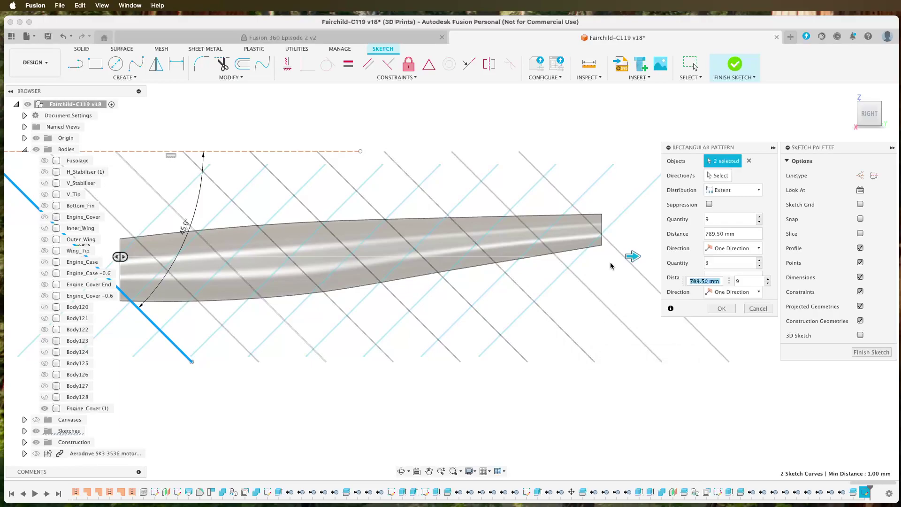
pyautogui.scroll(10, 610, 264)
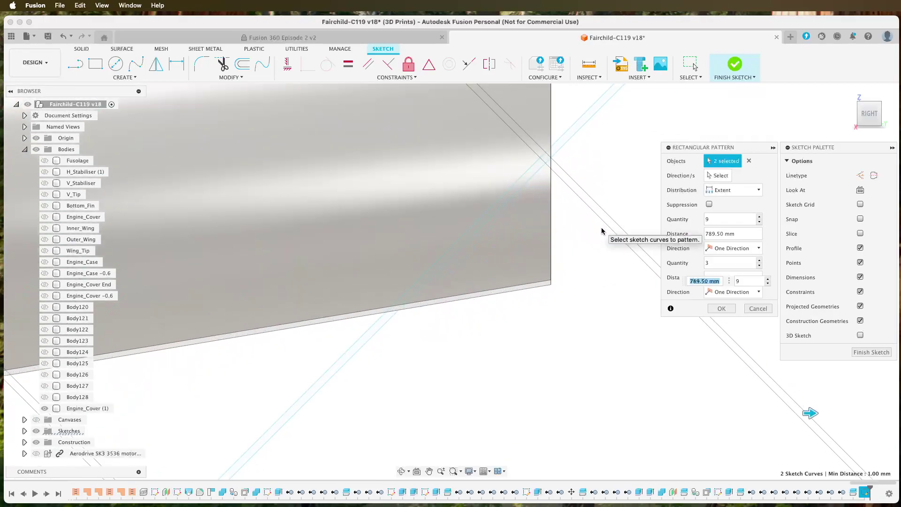
pyautogui.scroll(-10, 578, 281)
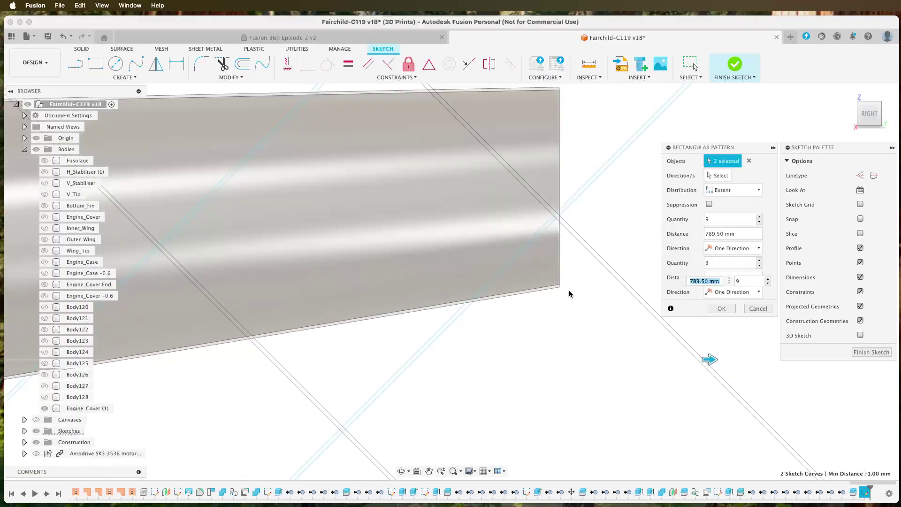
pyautogui.scroll(-5, 333, 366)
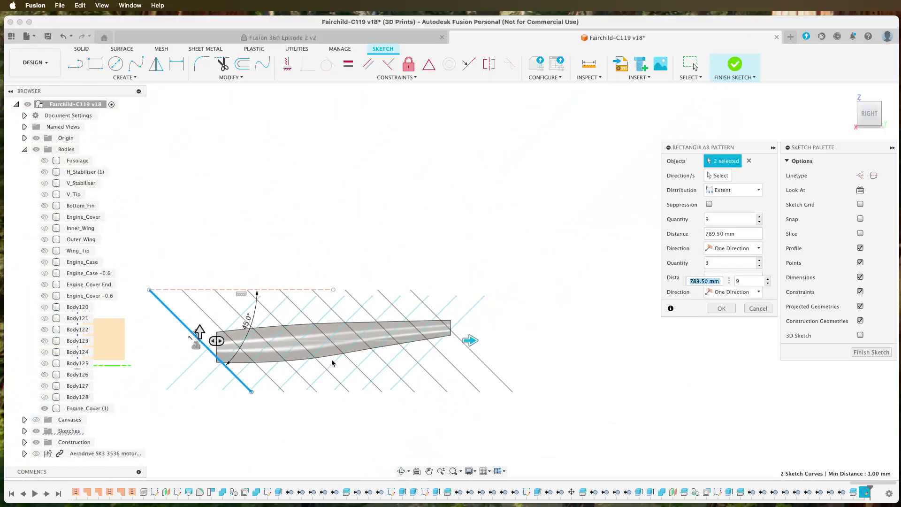
pyautogui.click(721, 309)
# - Hide Sketch58, which holds the rib lines slanting the opposite way
pyautogui.scroll(1, 36, 423)
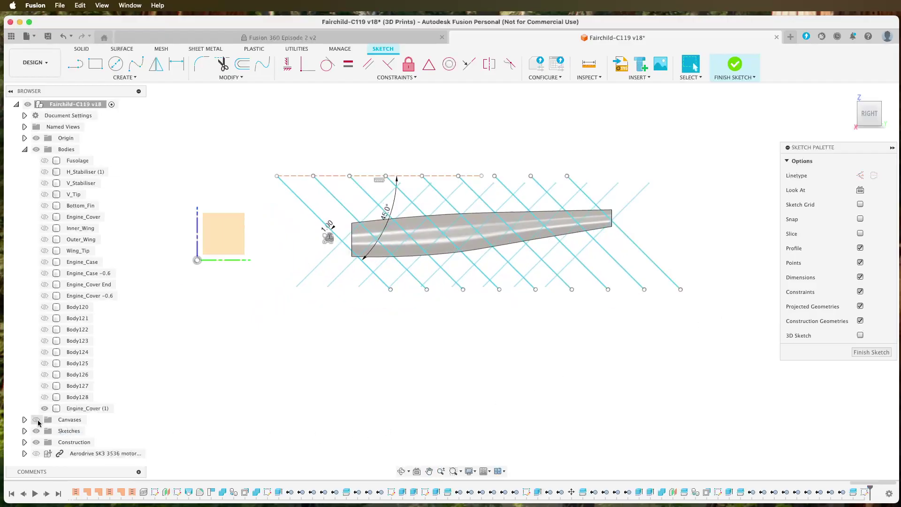
pyautogui.click(25, 431)
pyautogui.scroll(-10, 51, 429)
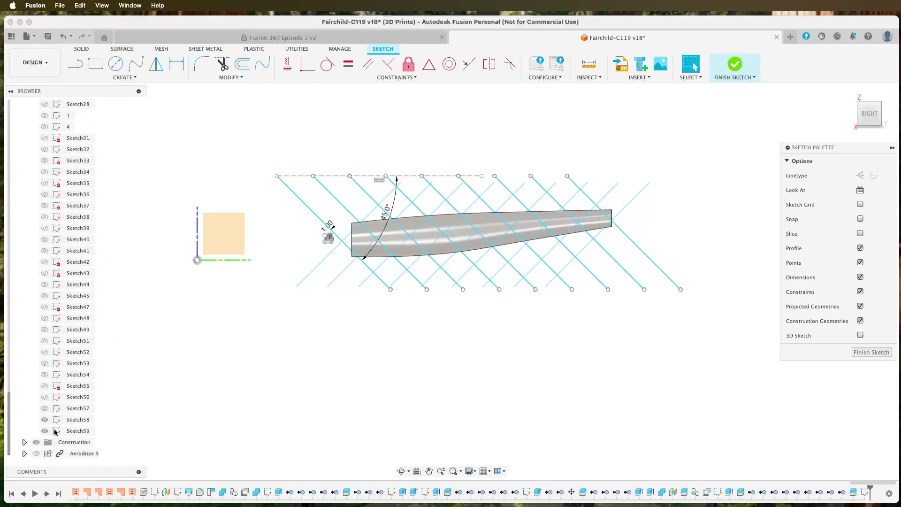
pyautogui.click(43, 421)
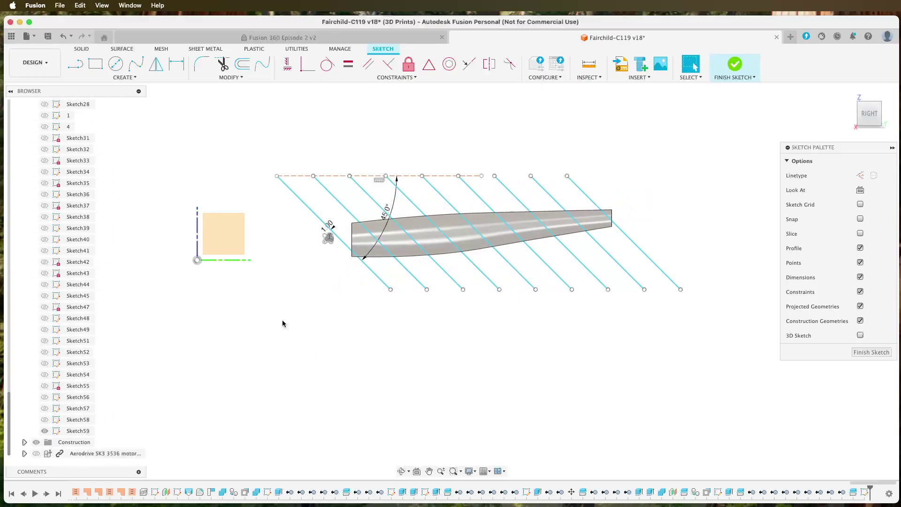
# - Draw a horizontal line about 968 mm long across all the rib lines, just above the cover
pyautogui.scroll(-3, 282, 323)
pyautogui.scroll(5, 281, 323)
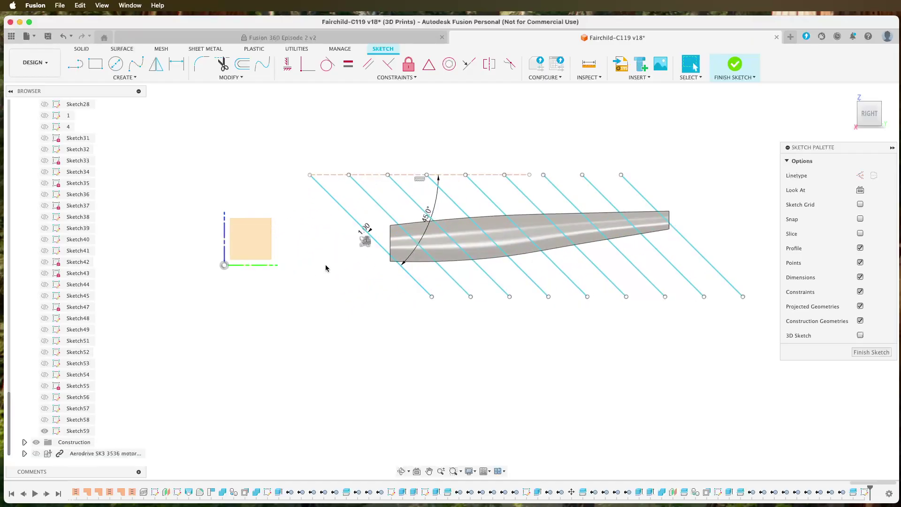
pyautogui.scroll(-2, 563, 151)
pyautogui.press('l')
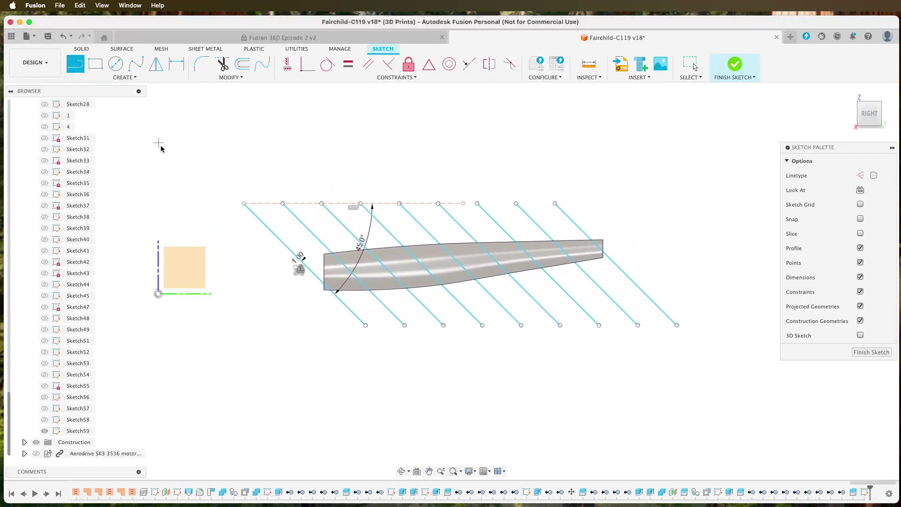
pyautogui.click(233, 216)
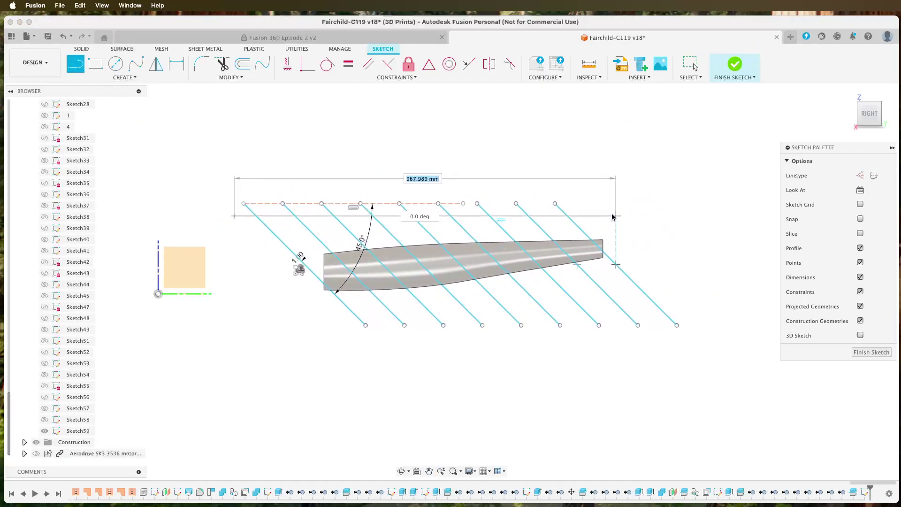
pyautogui.click(613, 216)
pyautogui.press('Escape')
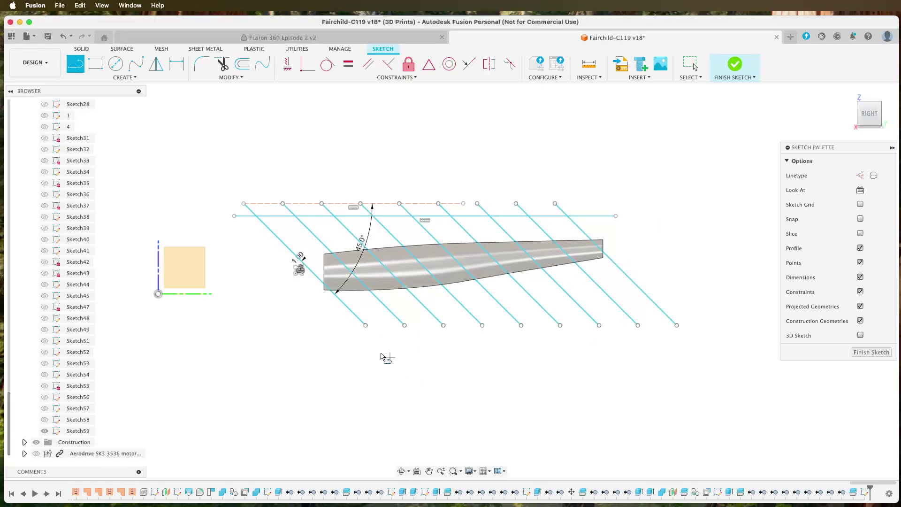
# - Draw a second horizontal line about 920 mm long across the ribs' lower ends, below the cover
pyautogui.click(345, 319)
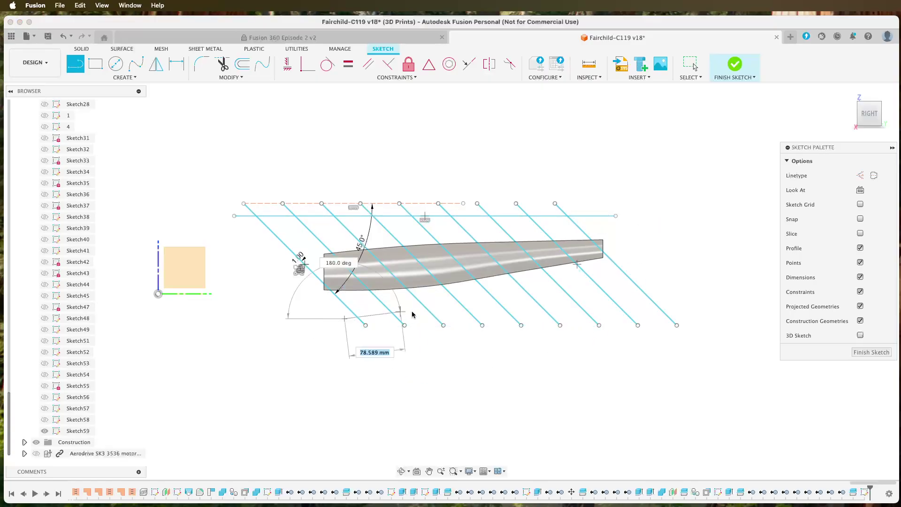
pyautogui.click(707, 318)
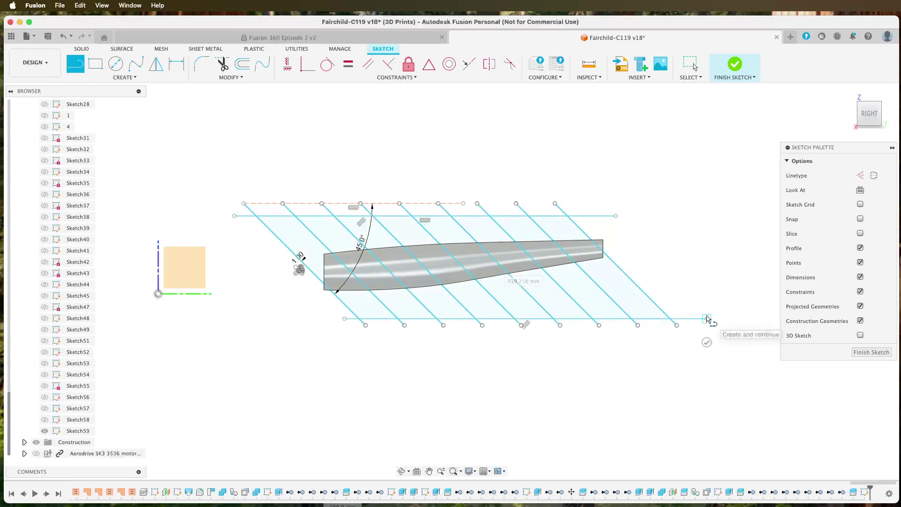
pyautogui.press('Escape')
# - Trim the lower overhangs of the first four ribs at the lower line, plus the line segments between these ribs
pyautogui.scroll(-3, 678, 368)
pyautogui.scroll(5, 666, 370)
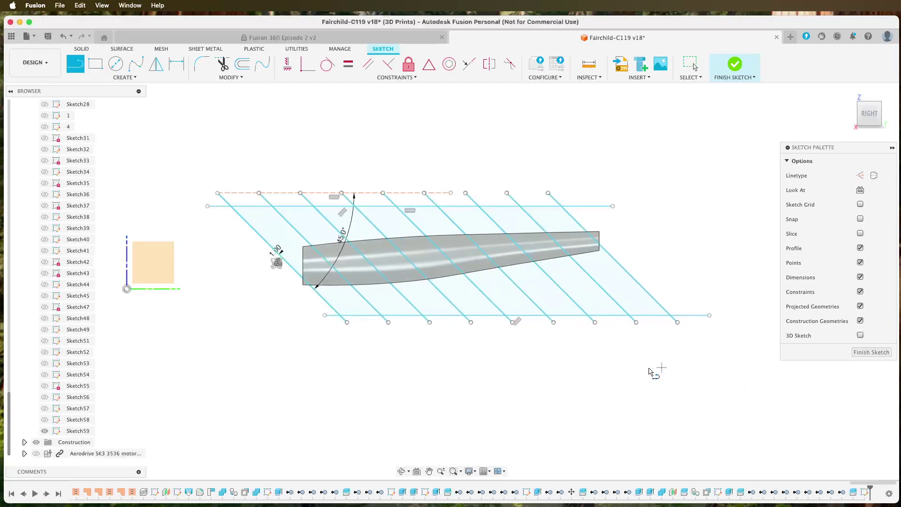
pyautogui.click(222, 65)
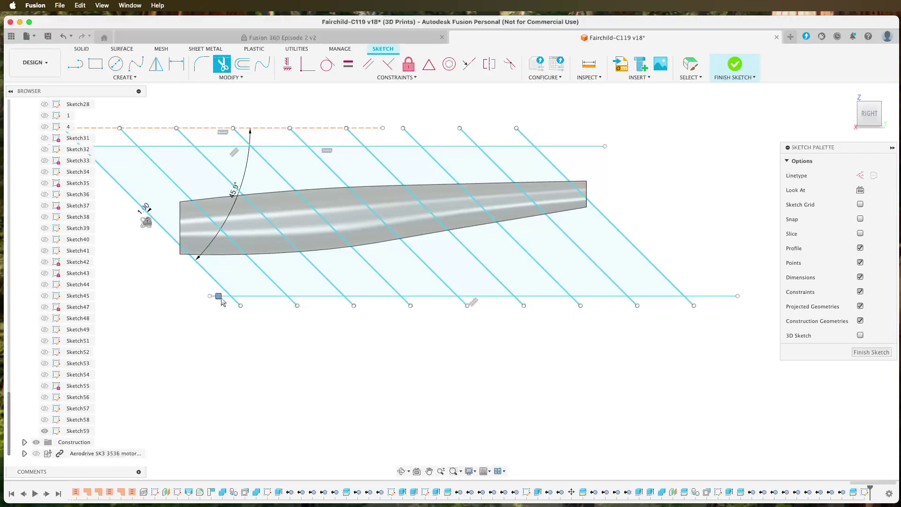
pyautogui.scroll(4, 233, 315)
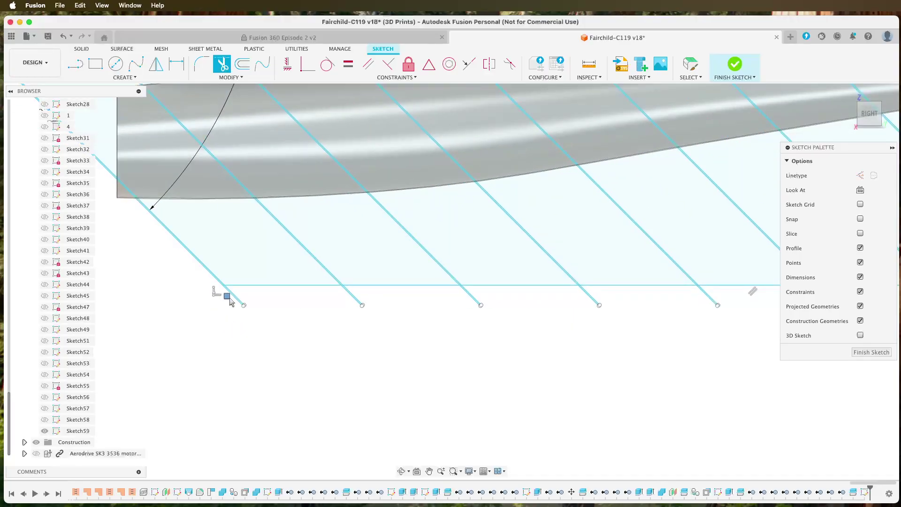
pyautogui.click(228, 302)
pyautogui.click(266, 281)
pyautogui.click(409, 285)
pyautogui.click(511, 285)
pyautogui.click(593, 298)
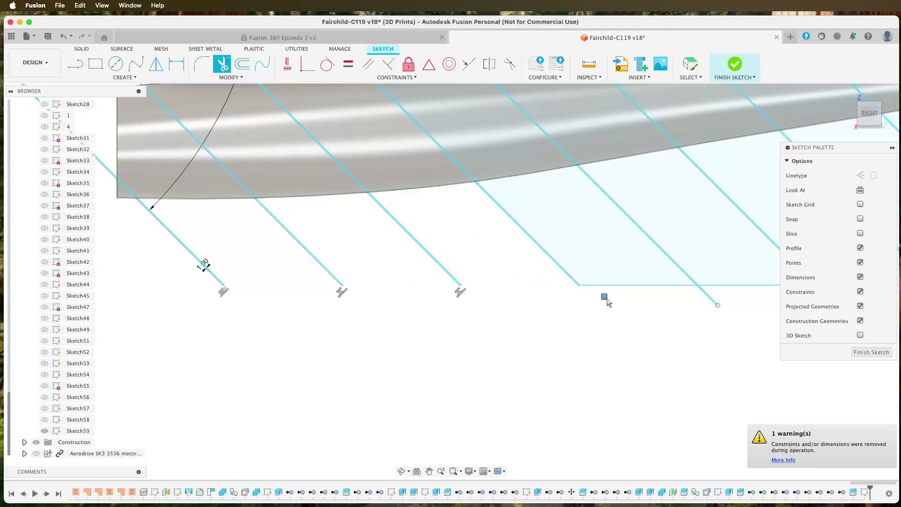
pyautogui.click(620, 285)
# - Trim the lower line's remaining segments and rib overhangs from the fifth rib to the cover's narrow end
pyautogui.moveTo(646, 330)
pyautogui.mouseDown(button='middle')
pyautogui.moveTo(453, 364)
pyautogui.moveTo(165, 311)
pyautogui.mouseUp(button='middle')
pyautogui.click(232, 282)
pyautogui.click(274, 268)
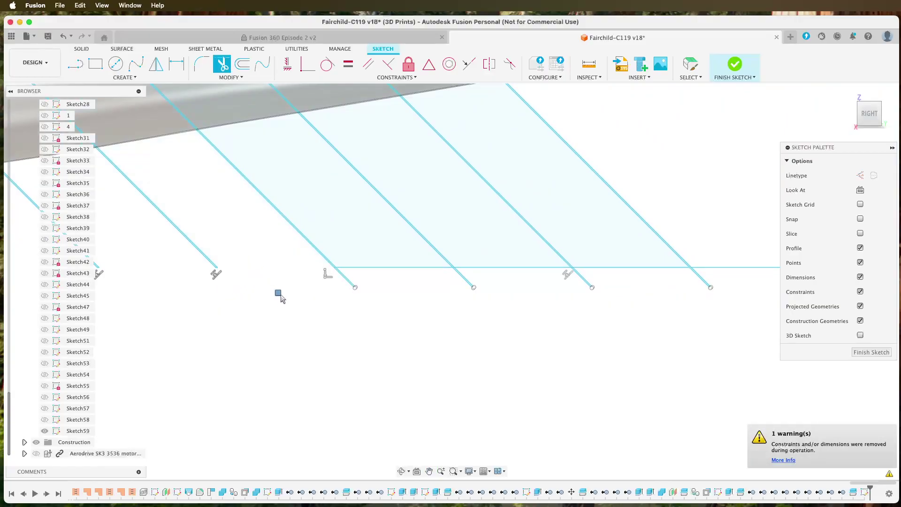
pyautogui.click(370, 267)
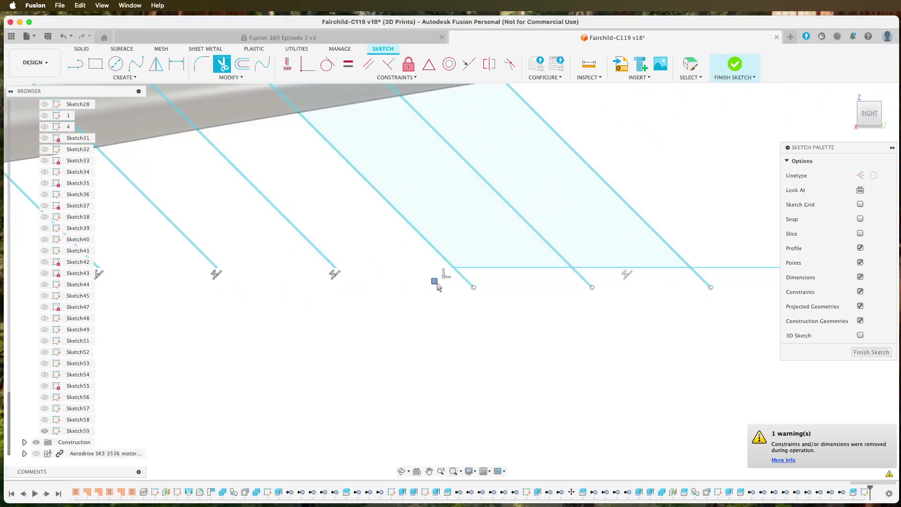
pyautogui.click(488, 273)
pyautogui.click(601, 275)
pyautogui.click(701, 280)
# - Trim the ribs' upper overhangs and the upper line's segments between ribs, from the narrow end to the wide end
pyautogui.moveTo(701, 302)
pyautogui.mouseDown()
pyautogui.moveTo(736, 261)
pyautogui.moveTo(710, 221)
pyautogui.mouseUp()
pyautogui.scroll(-5, 596, 334)
pyautogui.scroll(5, 407, 148)
pyautogui.moveTo(629, 207); pyautogui.dragTo(615, 241)
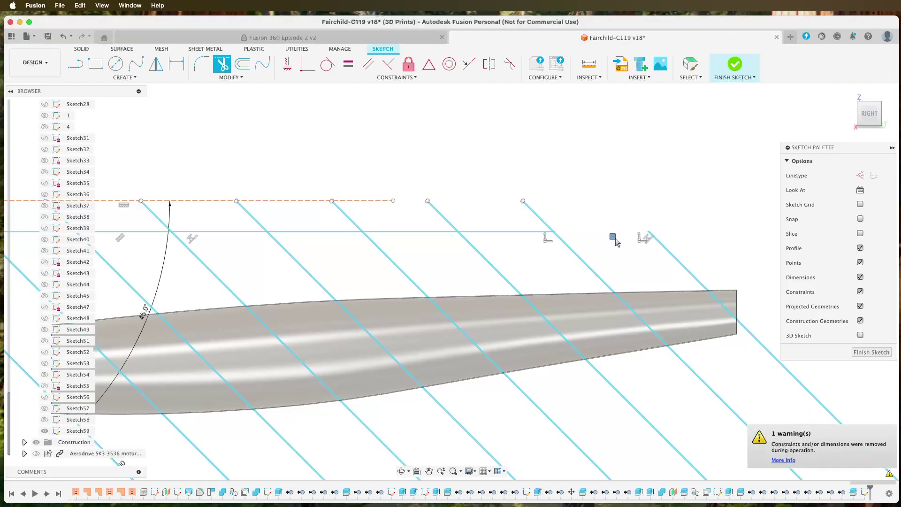
pyautogui.moveTo(523, 215); pyautogui.dragTo(423, 231)
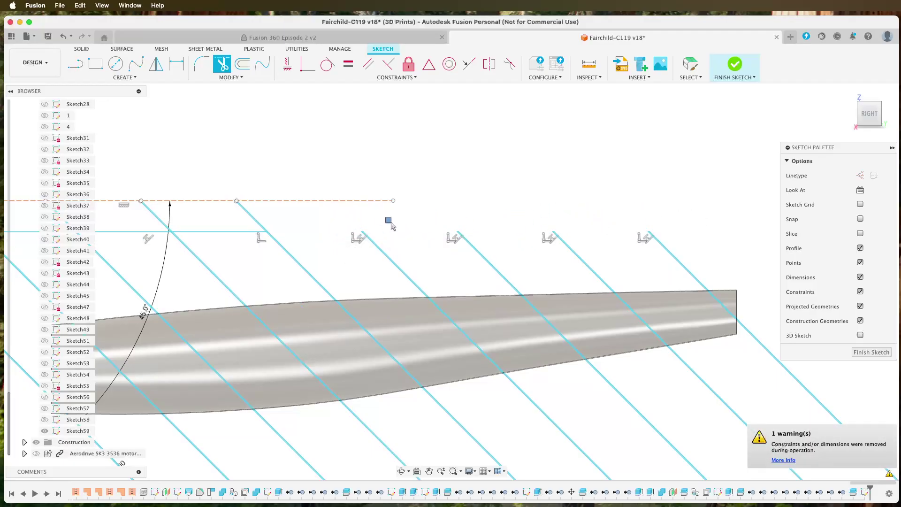
pyautogui.moveTo(270, 212)
pyautogui.mouseDown()
pyautogui.moveTo(237, 224)
pyautogui.moveTo(181, 222)
pyautogui.mouseUp()
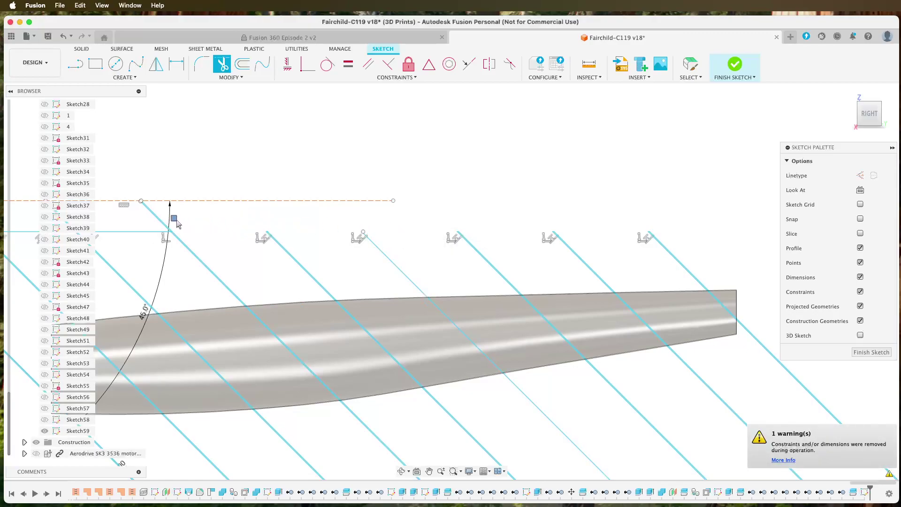
pyautogui.moveTo(152, 205)
pyautogui.mouseDown(button='middle')
pyautogui.moveTo(395, 136)
pyautogui.moveTo(510, 153)
pyautogui.mouseUp(button='middle')
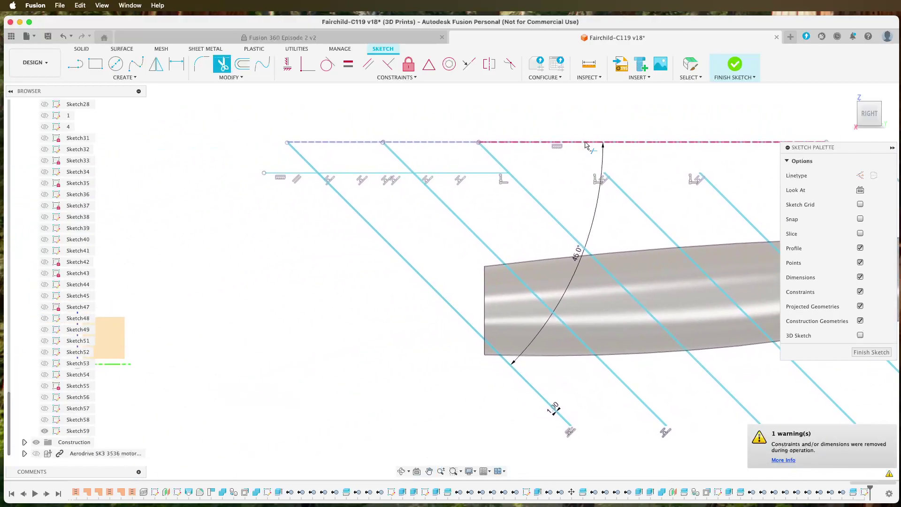
pyautogui.moveTo(498, 153)
pyautogui.mouseDown()
pyautogui.moveTo(466, 169)
pyautogui.moveTo(404, 159)
pyautogui.moveTo(383, 176)
pyautogui.mouseUp()
pyautogui.click(290, 176)
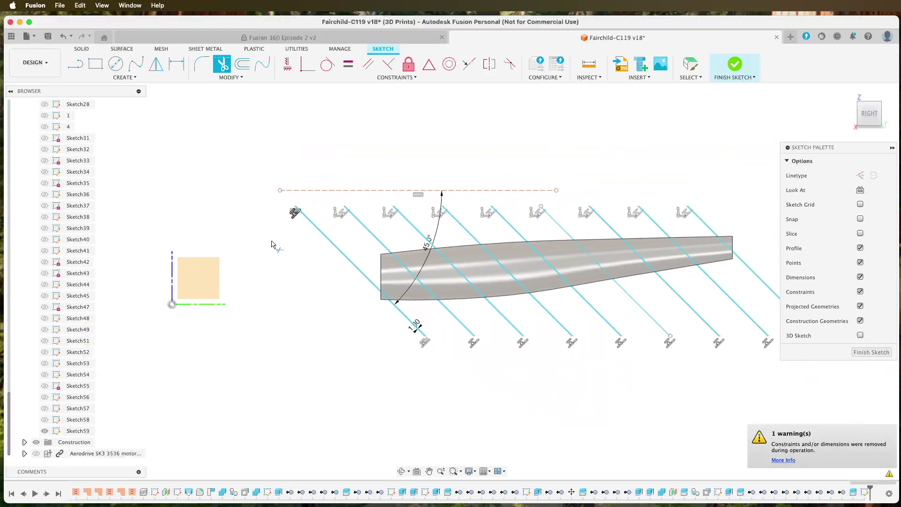
# - Delete the dashed construction line above the ribs and finish the sketch
pyautogui.scroll(-3, 273, 243)
pyautogui.press('Escape')
pyautogui.click(288, 194)
pyautogui.press('Delete')
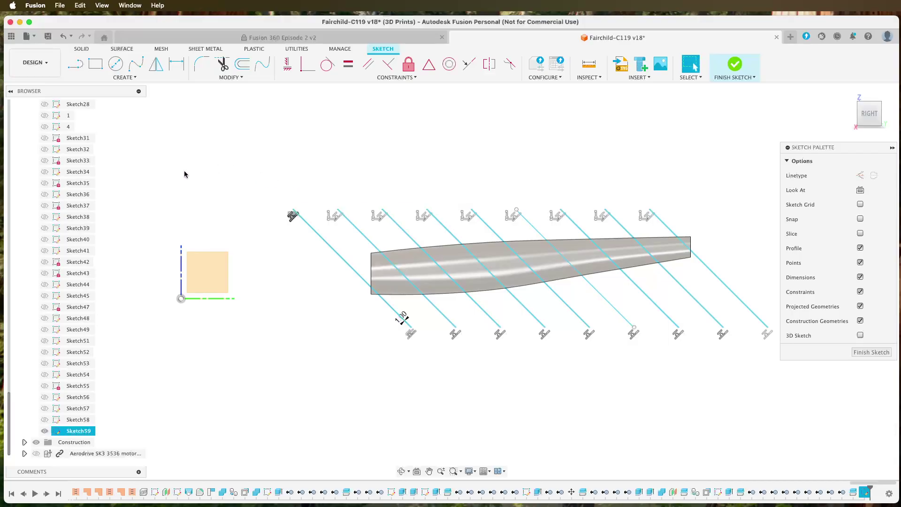
pyautogui.scroll(2, 291, 309)
pyautogui.scroll(-3, 293, 310)
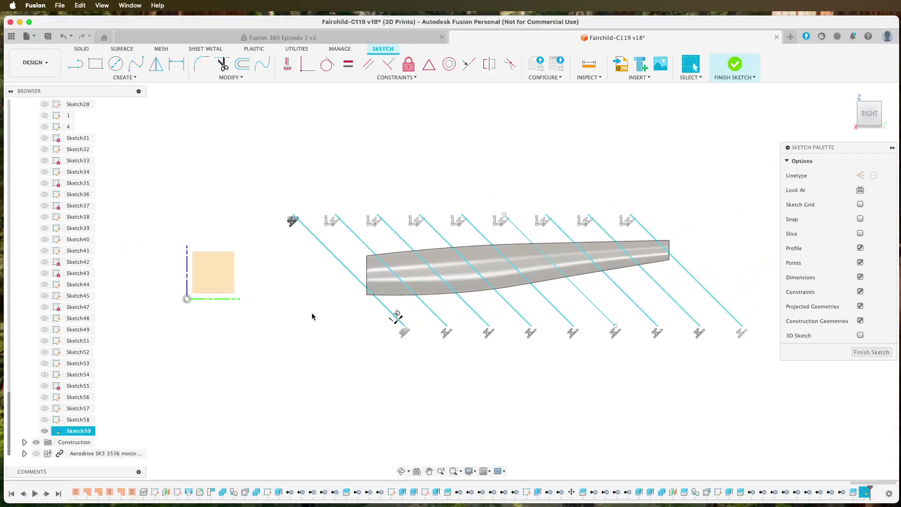
pyautogui.click(874, 352)
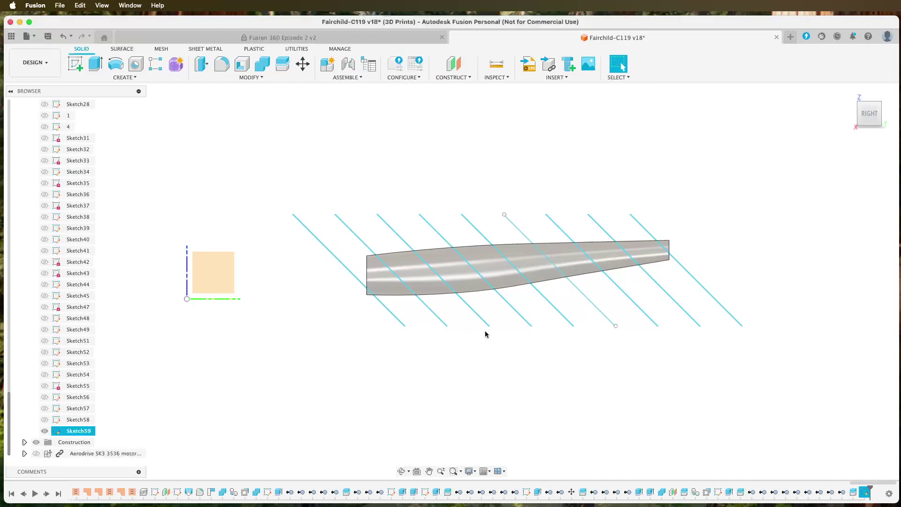
# - Select the first two thin rib profiles at the cover's wide end
pyautogui.scroll(5, 459, 261)
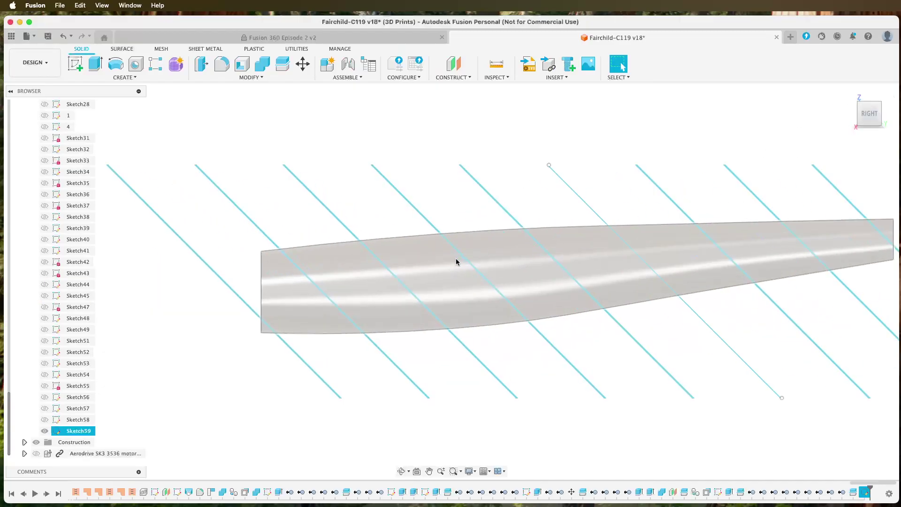
pyautogui.scroll(8, 291, 253)
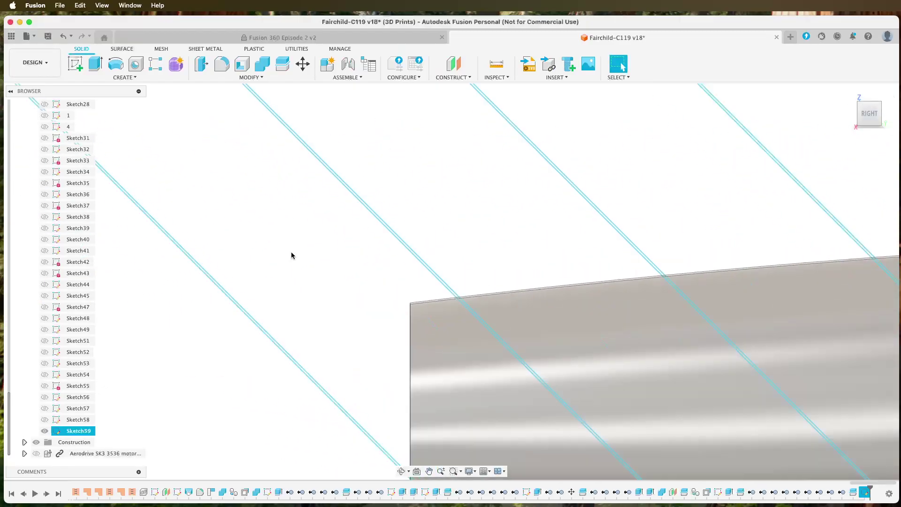
pyautogui.scroll(5, 191, 375)
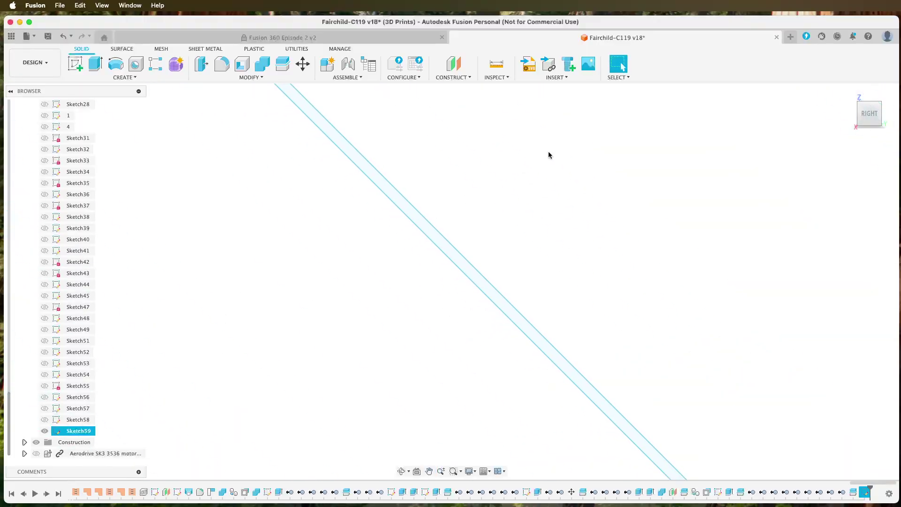
pyautogui.click(395, 200)
pyautogui.moveTo(662, 161); pyautogui.dragTo(345, 289, button='middle')
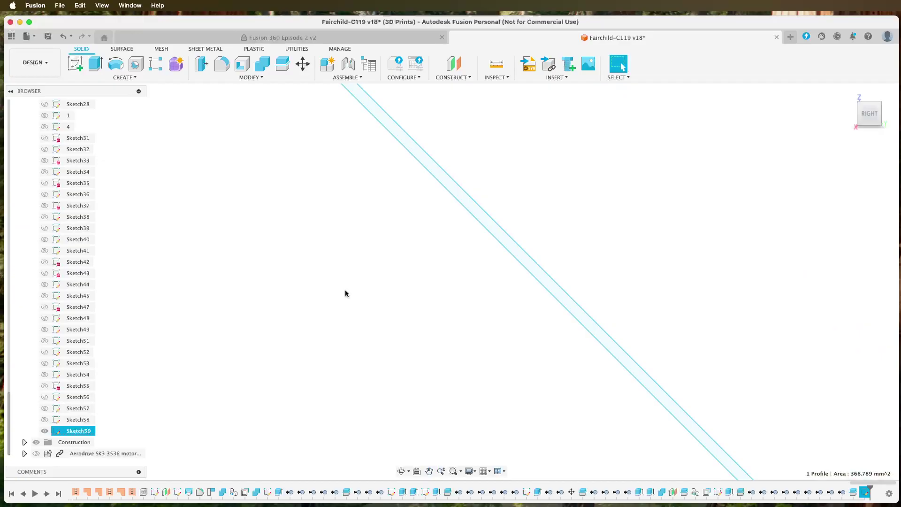
pyautogui.keyDown('shift'); pyautogui.click(487, 229); pyautogui.keyUp('shift')
pyautogui.keyDown('shift'); pyautogui.moveTo(714, 187); pyautogui.dragTo(757, 112, button='middle'); pyautogui.keyUp('shift')
pyautogui.click(846, 95)
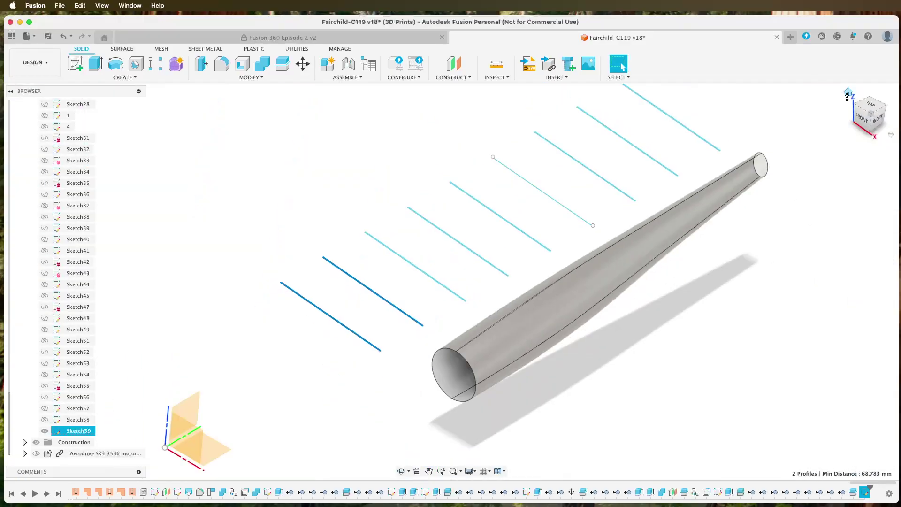
pyautogui.scroll(4, 419, 283)
pyautogui.scroll(5, 403, 283)
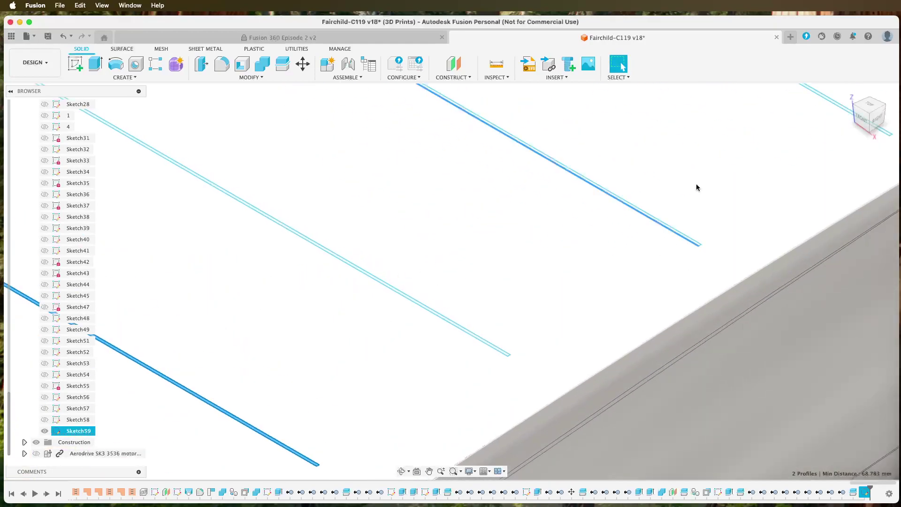
# - Add the third and fourth rib profiles to the selection, working in the right side view
pyautogui.click(875, 121)
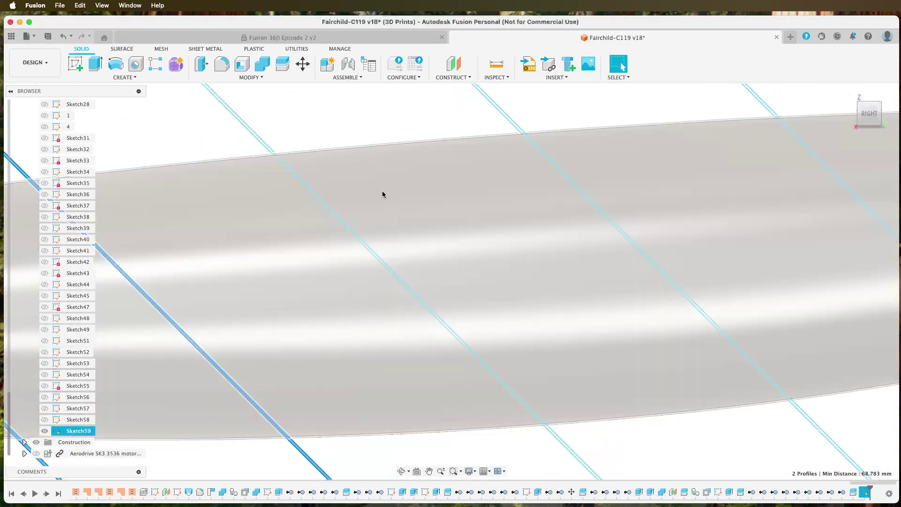
pyautogui.scroll(3, 263, 107)
pyautogui.scroll(3, 238, 217)
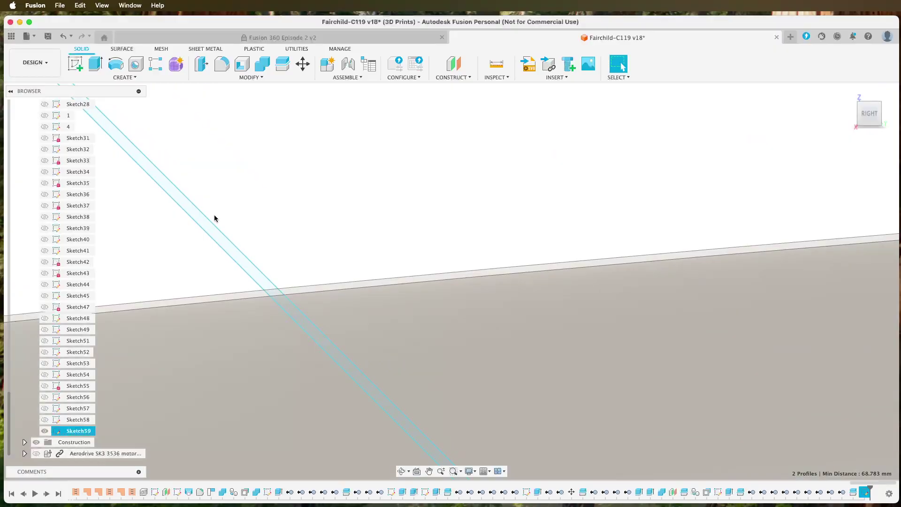
pyautogui.click(205, 226)
pyautogui.press('Escape')
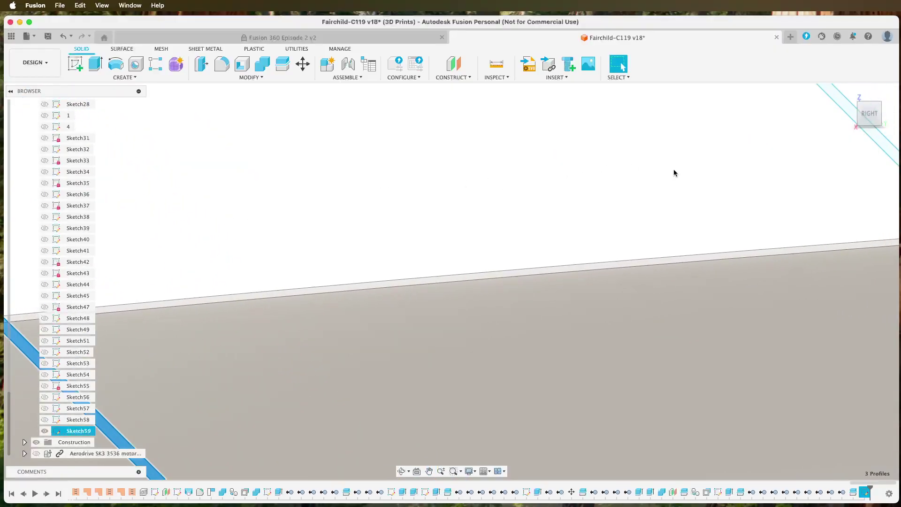
pyautogui.moveTo(648, 176); pyautogui.dragTo(372, 207, button='middle')
pyautogui.click(533, 175)
pyautogui.moveTo(532, 175); pyautogui.dragTo(367, 210, button='middle')
pyautogui.press('Escape')
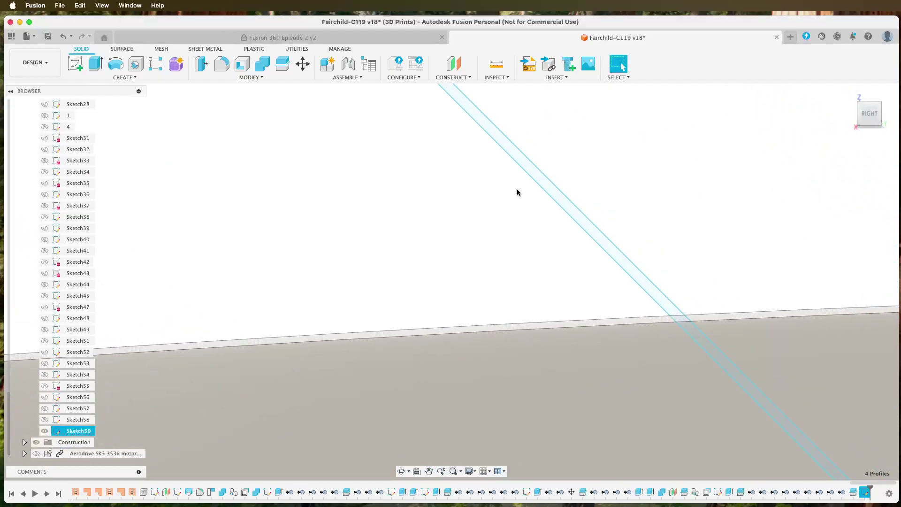
# - Add the fifth and seventh rib profiles to the selection, skipping the sixth rib's single open line
pyautogui.click(543, 184)
pyautogui.moveTo(702, 181); pyautogui.dragTo(319, 211, button='middle')
pyautogui.moveTo(576, 197); pyautogui.dragTo(290, 232, button='middle')
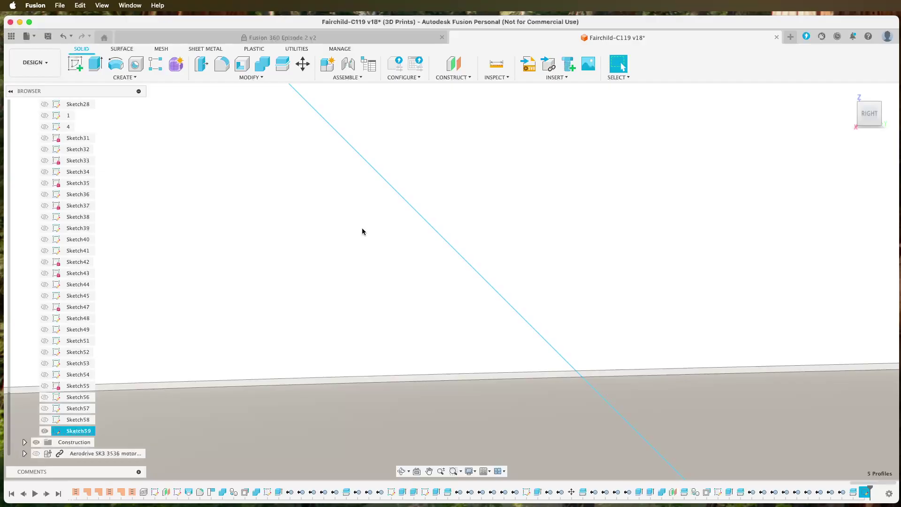
pyautogui.moveTo(655, 223); pyautogui.dragTo(326, 237, button='middle')
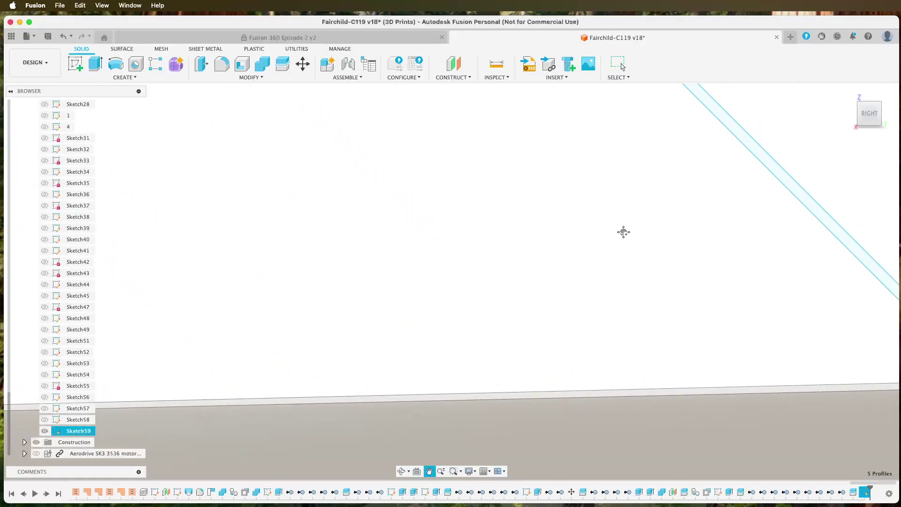
pyautogui.moveTo(623, 232); pyautogui.dragTo(361, 251, button='middle')
pyautogui.click(539, 217)
pyautogui.moveTo(770, 218); pyautogui.dragTo(467, 246, button='middle')
pyautogui.moveTo(688, 216); pyautogui.dragTo(365, 259, button='middle')
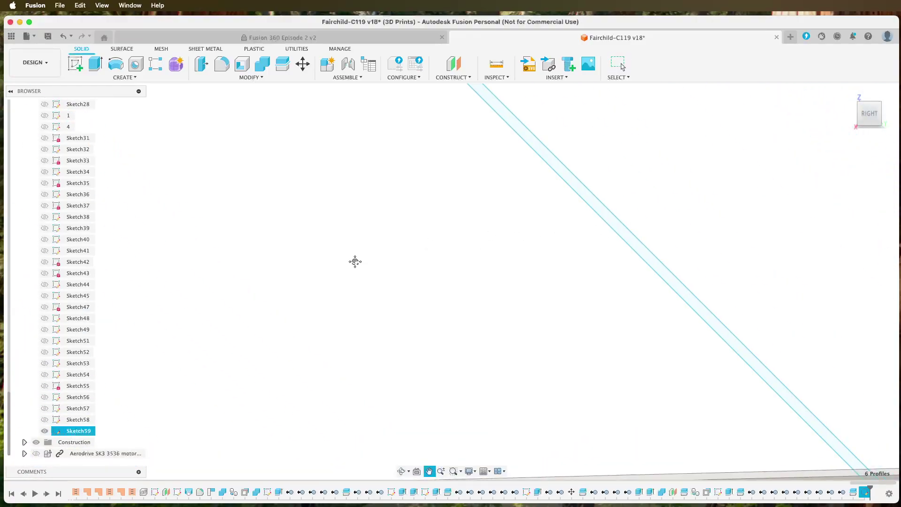
# - Add the eighth and ninth rib profiles at the cover's narrow end to the selection
pyautogui.click(577, 232)
pyautogui.scroll(-2, 472, 274)
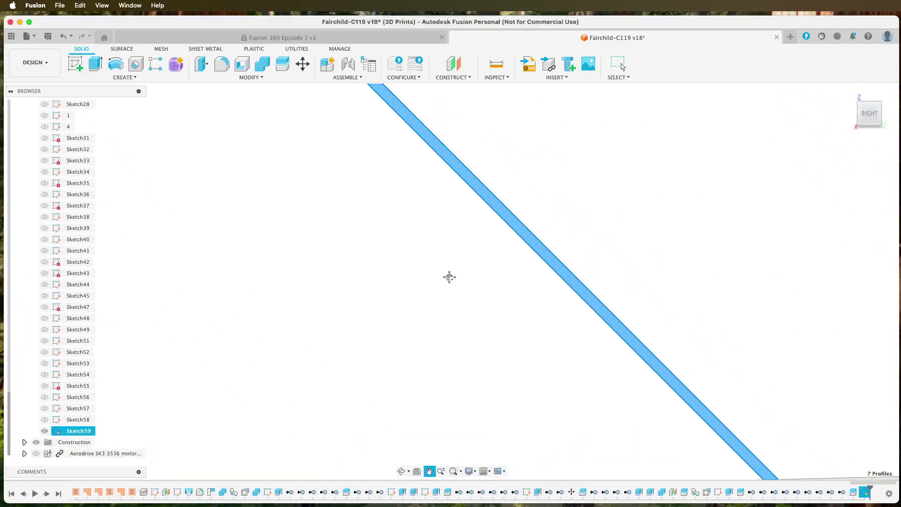
pyautogui.scroll(2, 600, 262)
pyautogui.scroll(-3, 605, 263)
pyautogui.scroll(-3, 703, 253)
pyautogui.scroll(3, 786, 217)
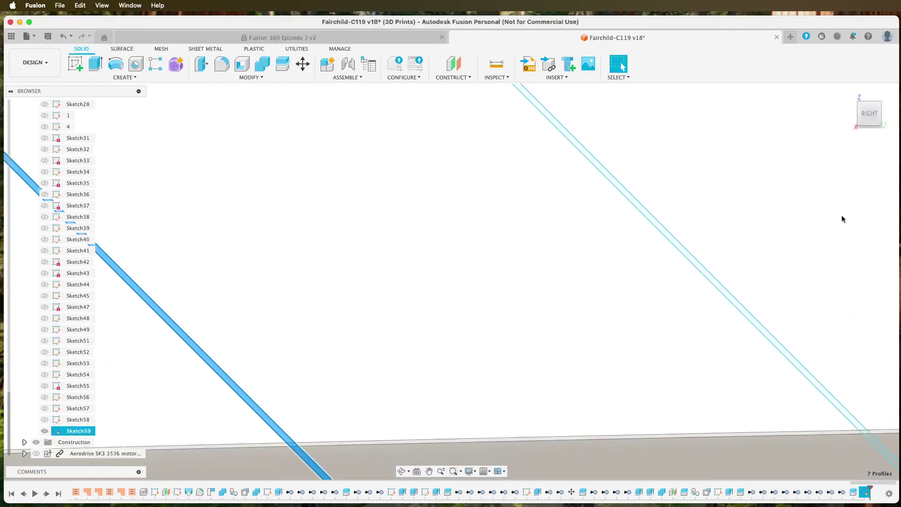
pyautogui.click(445, 284)
pyautogui.scroll(2, 776, 279)
pyautogui.scroll(-3, 774, 278)
pyautogui.scroll(-3, 590, 297)
pyautogui.scroll(-4, 609, 290)
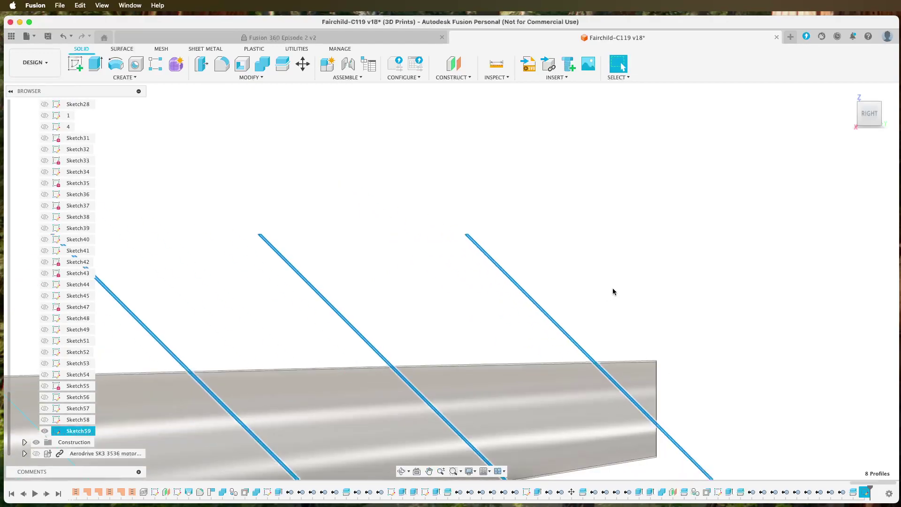
# - Extrude the eight selected rib profiles 548.5 mm across the engine cover as new bodies
pyautogui.click(849, 94)
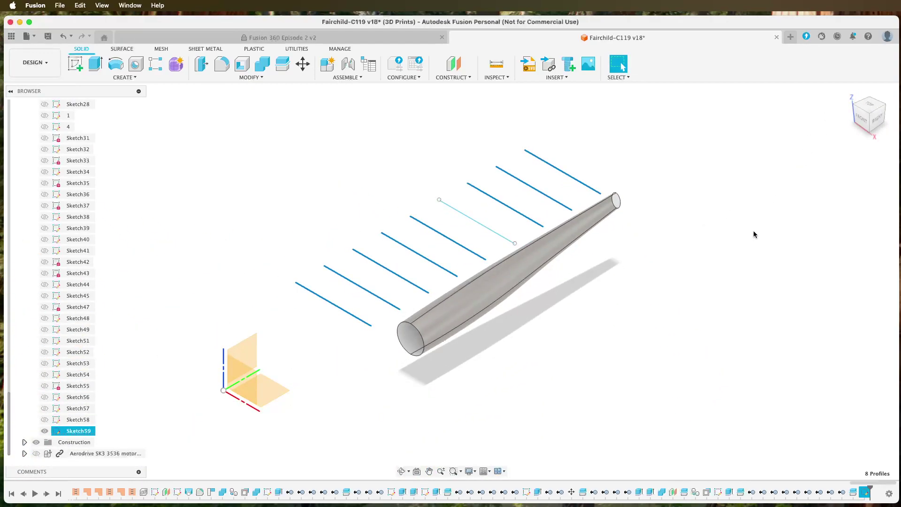
pyautogui.press('e')
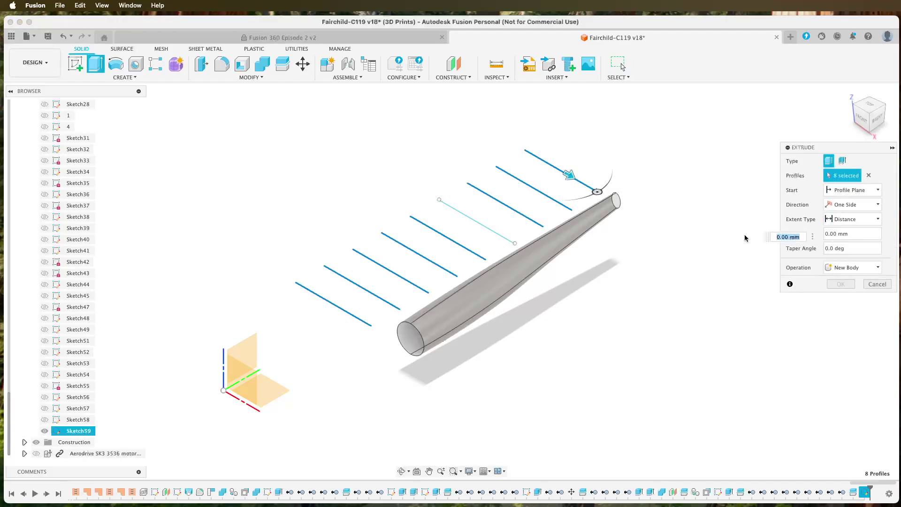
pyautogui.click(864, 117)
pyautogui.moveTo(407, 281); pyautogui.dragTo(630, 281)
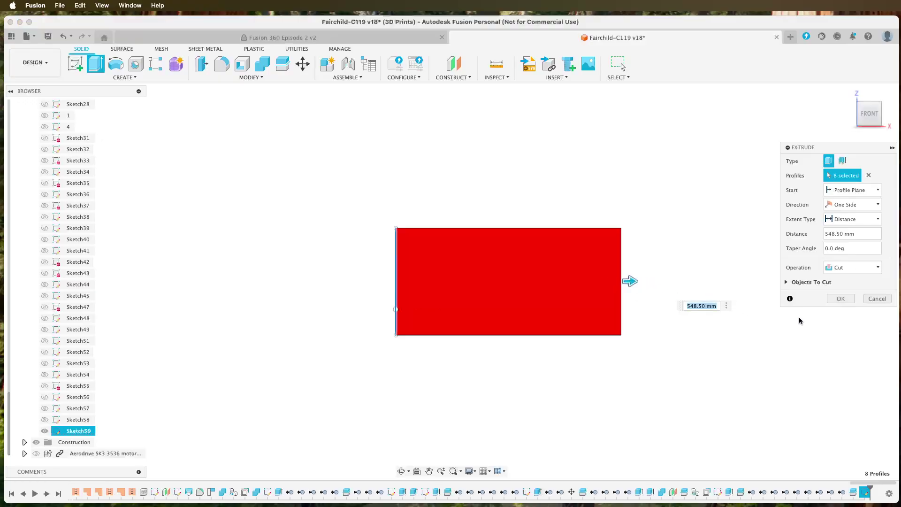
pyautogui.click(855, 268)
pyautogui.click(845, 308)
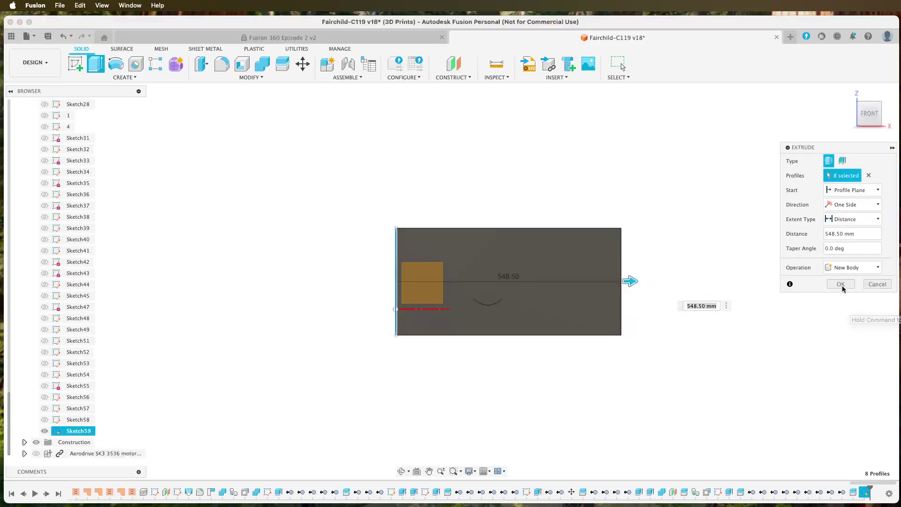
pyautogui.click(840, 284)
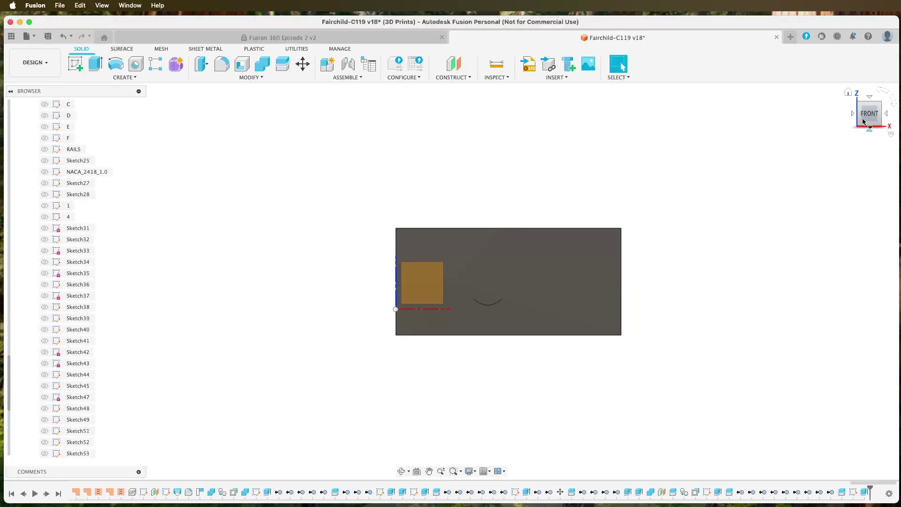
# - Show the rib sketch, Sketch59, and reopen it for editing
pyautogui.click(848, 92)
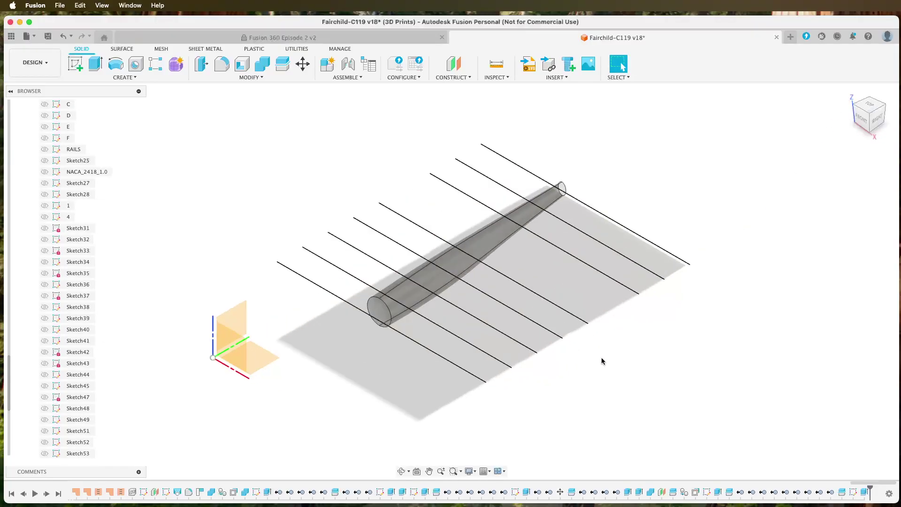
pyautogui.scroll(-4, 35, 413)
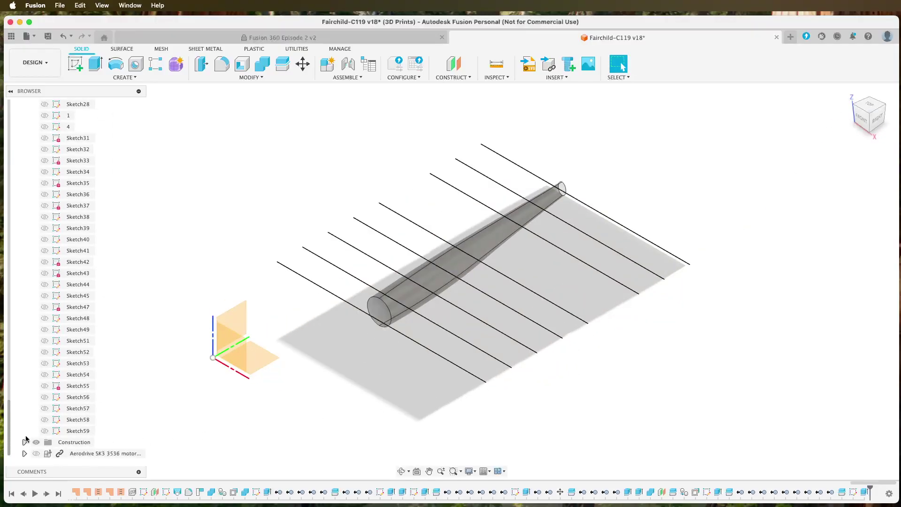
pyautogui.click(66, 431)
pyautogui.rightClick(82, 433)
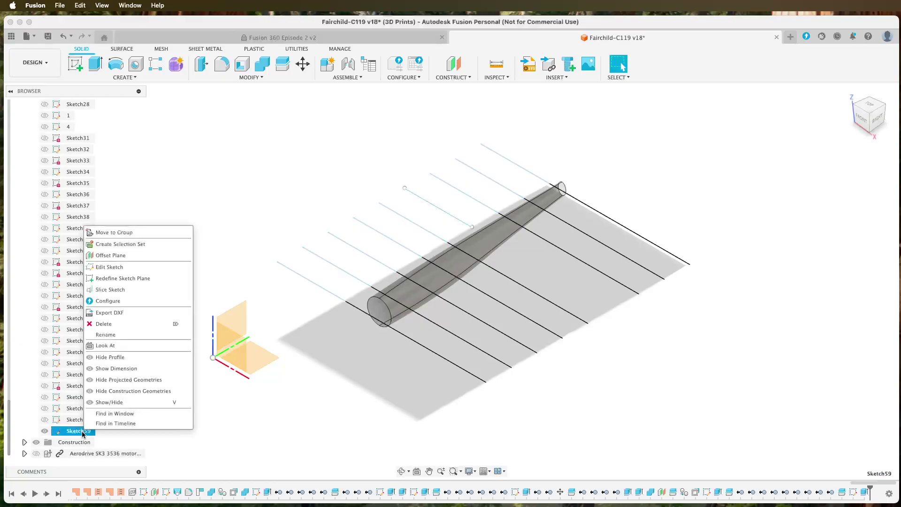
pyautogui.click(113, 266)
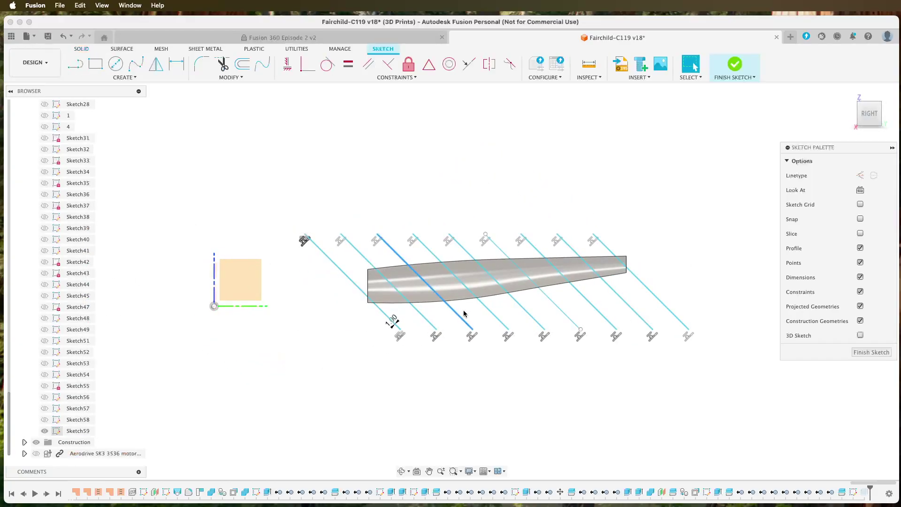
# - Try offsetting the sixth rib's single line by 1 mm towards the cover's wide end
pyautogui.scroll(5, 545, 207)
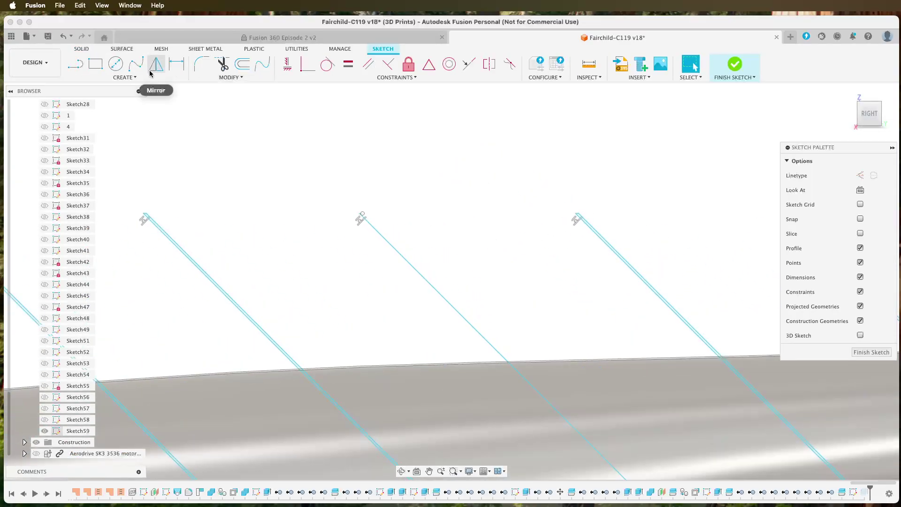
pyautogui.click(242, 64)
pyautogui.click(386, 242)
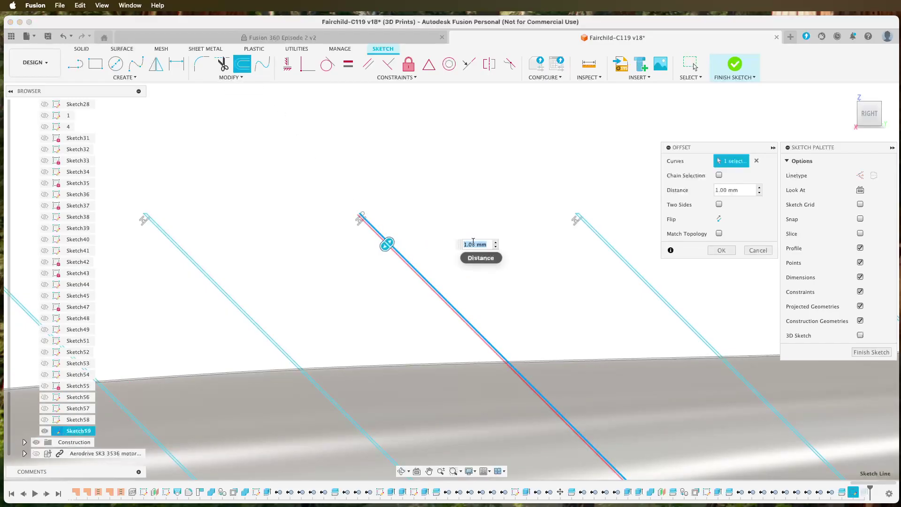
pyautogui.press('Return')
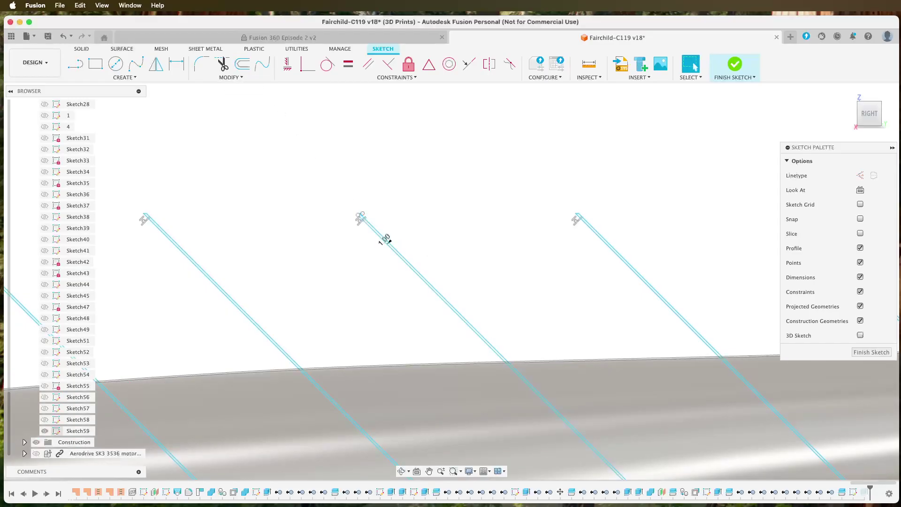
pyautogui.scroll(10, 376, 187)
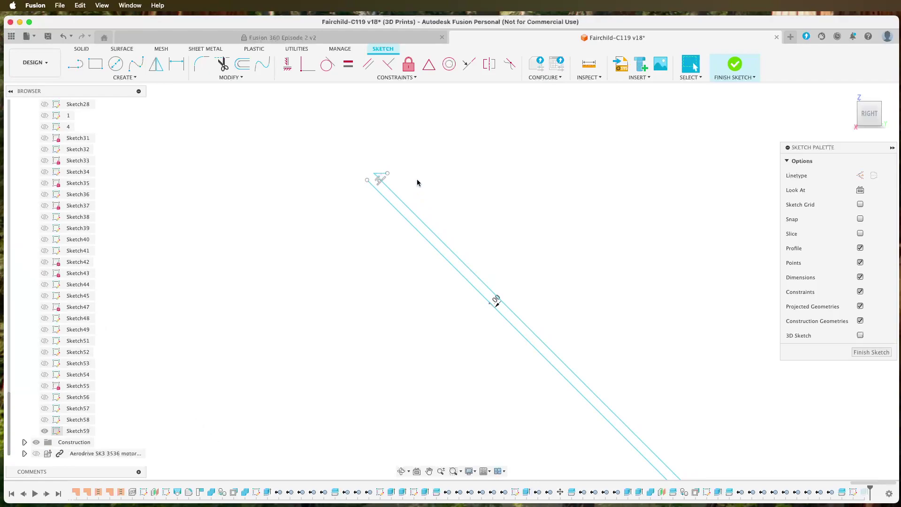
# - Offset the sixth rib's original line by -1 mm to the opposite side and delete the wrongly placed first offset line
pyautogui.click(242, 63)
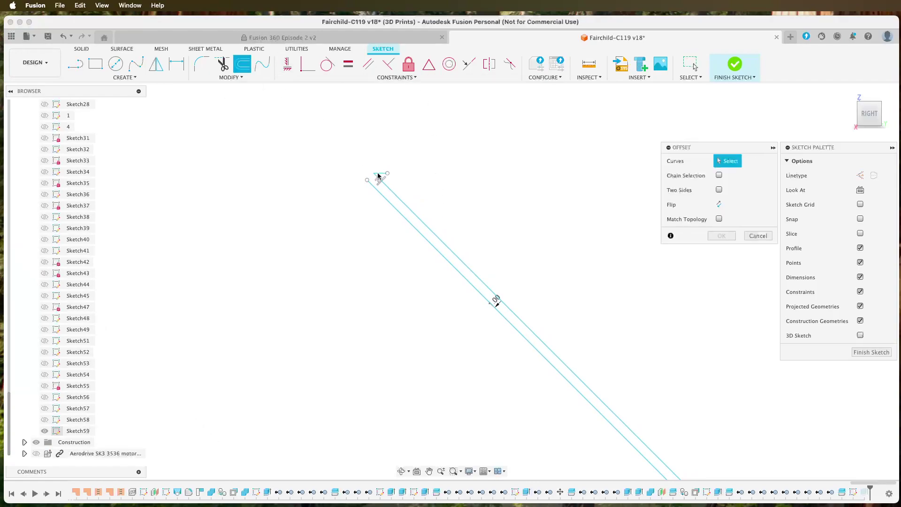
pyautogui.click(418, 224)
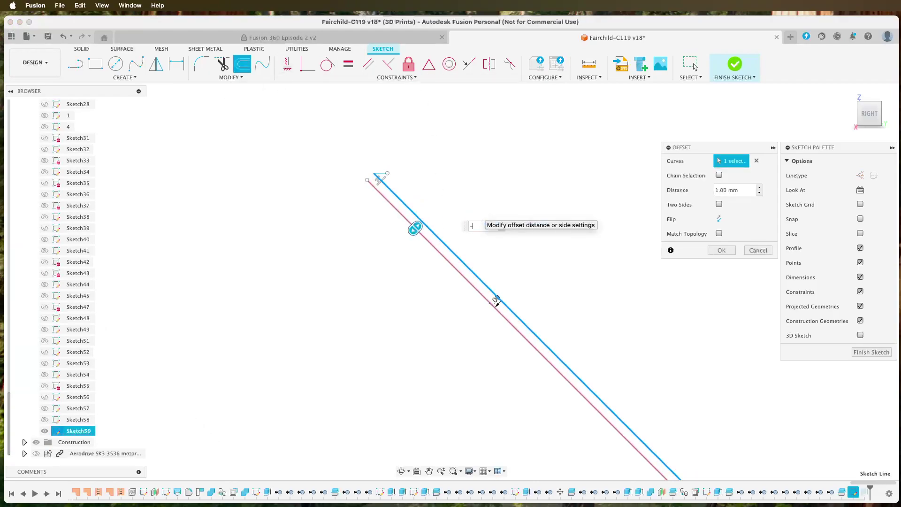
pyautogui.write('-1')
pyautogui.press('Return')
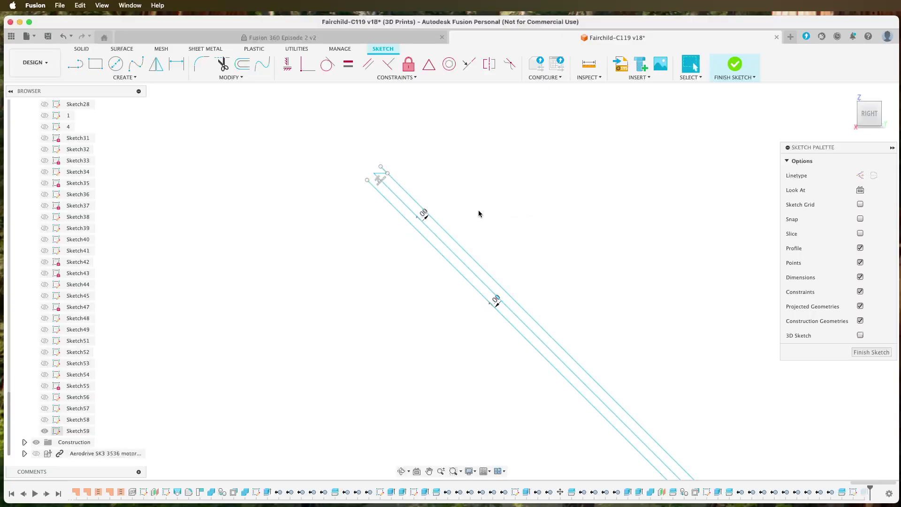
pyautogui.click(429, 246)
pyautogui.press('Delete')
# - Trim the new offset line's overhang above the sixth rib's upper edge
pyautogui.click(222, 63)
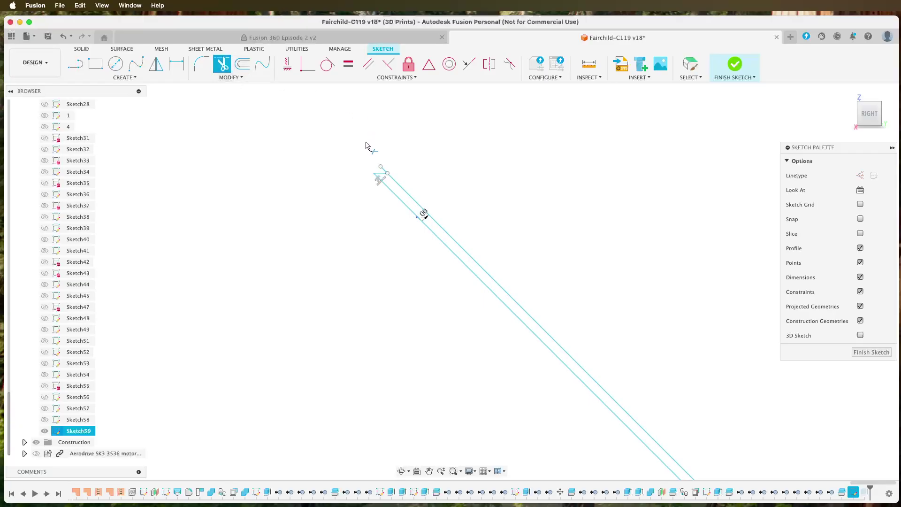
pyautogui.click(394, 173)
pyautogui.scroll(-5, 497, 184)
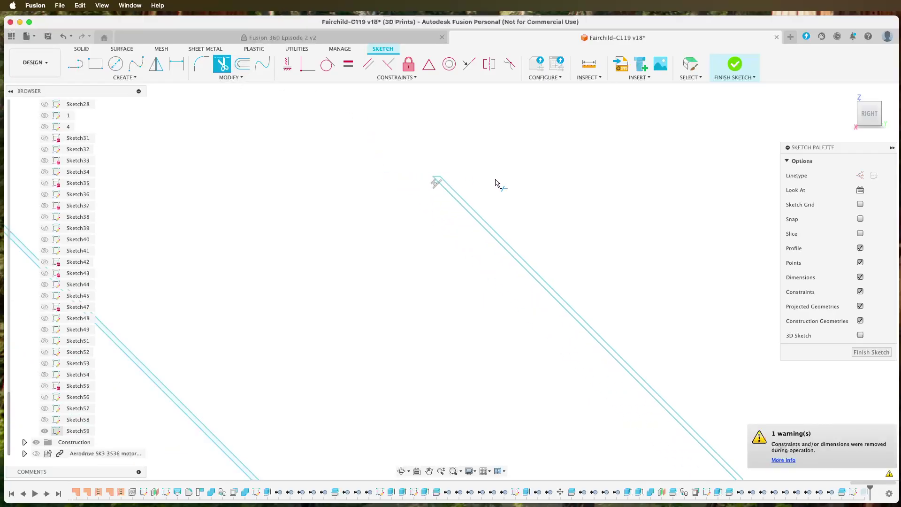
pyautogui.scroll(-8, 541, 229)
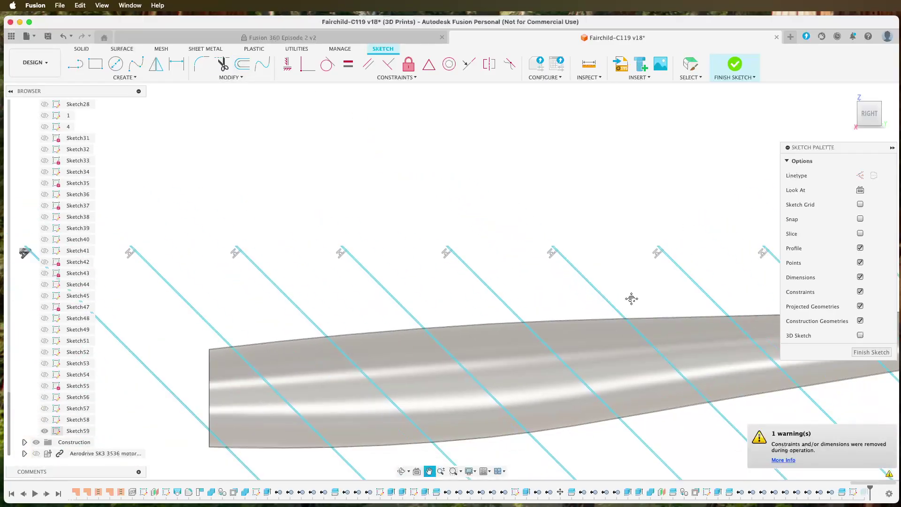
# - Draw a short line joining the sixth rib's open endpoints to close the profile at its lower end
pyautogui.scroll(10, 555, 288)
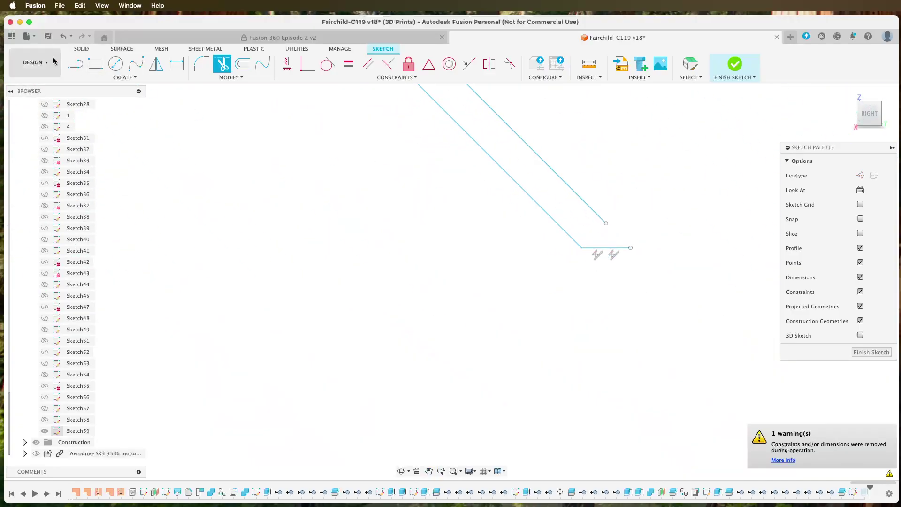
pyautogui.click(75, 64)
pyautogui.click(606, 223)
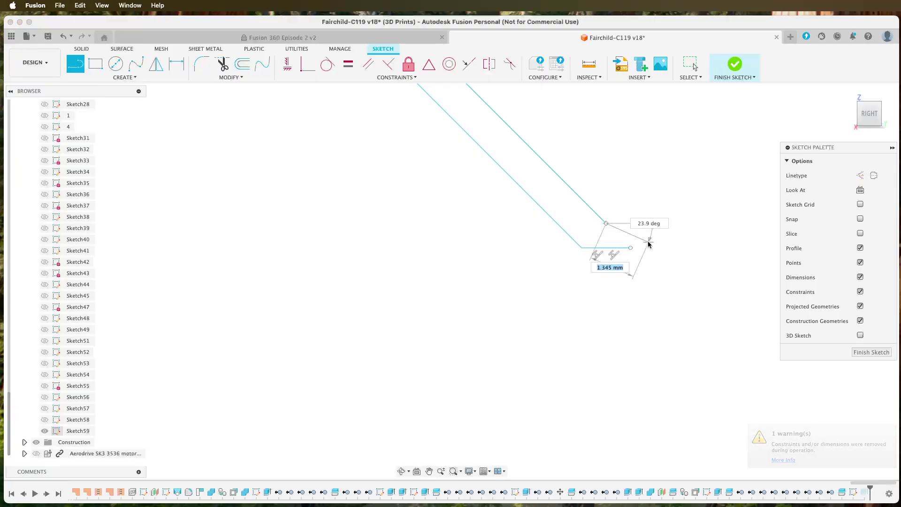
pyautogui.click(631, 248)
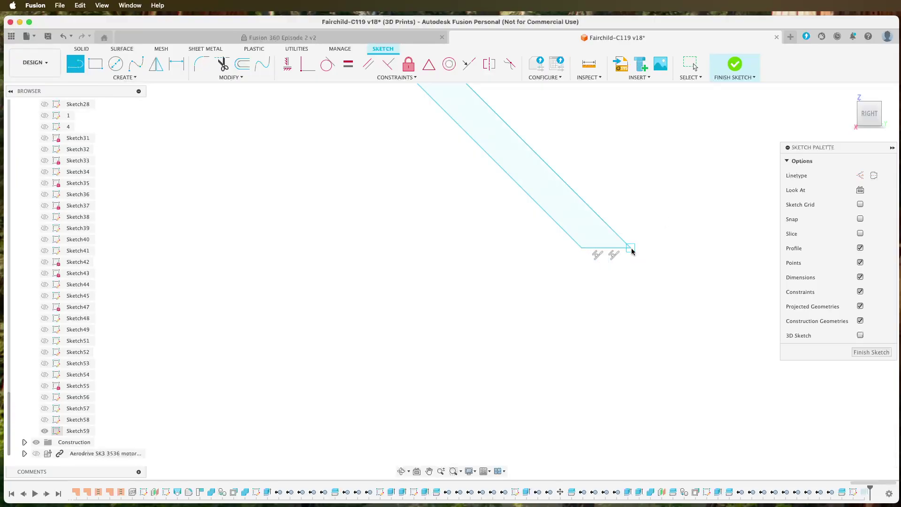
pyautogui.press('Escape')
# - Select the closed sixth rib profile and finish the sketch
pyautogui.scroll(-5, 648, 316)
pyautogui.click(615, 268)
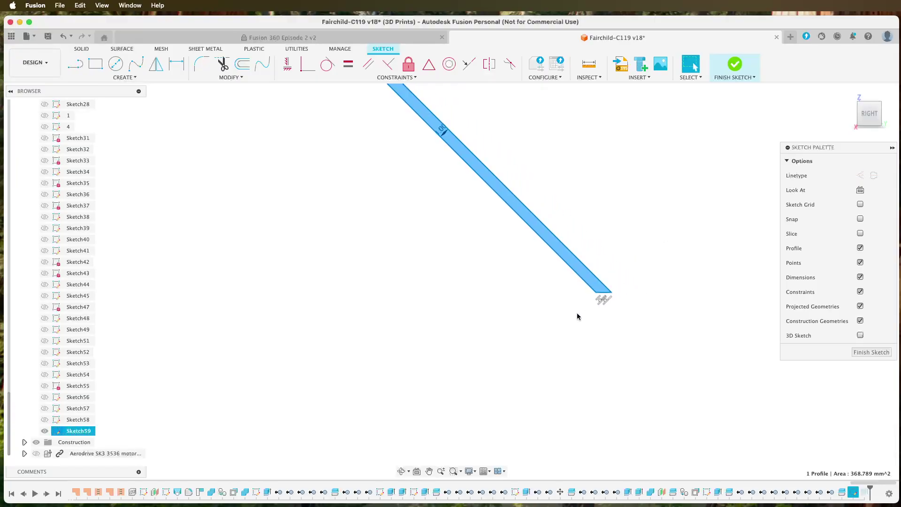
pyautogui.scroll(-2, 576, 319)
pyautogui.click(857, 354)
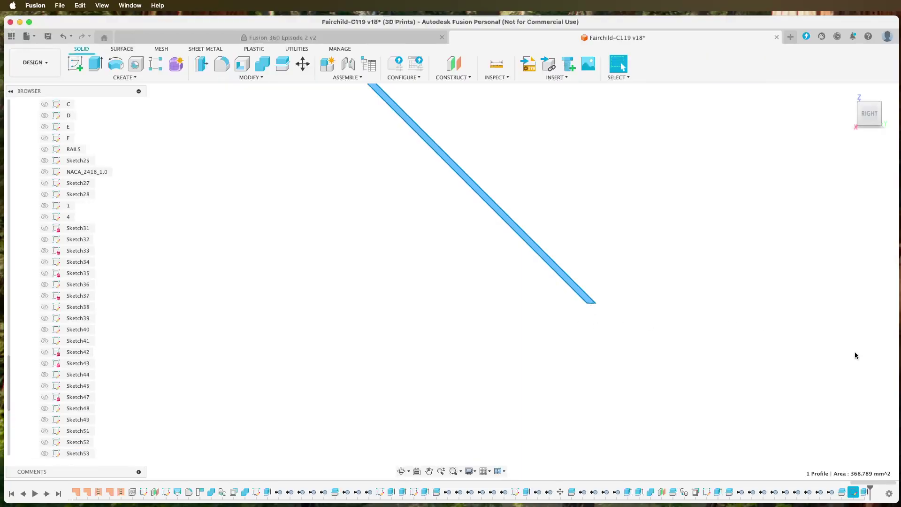
# - Extrude the sixth rib profile 547.5 mm across the engine cover as a new body
pyautogui.press('e')
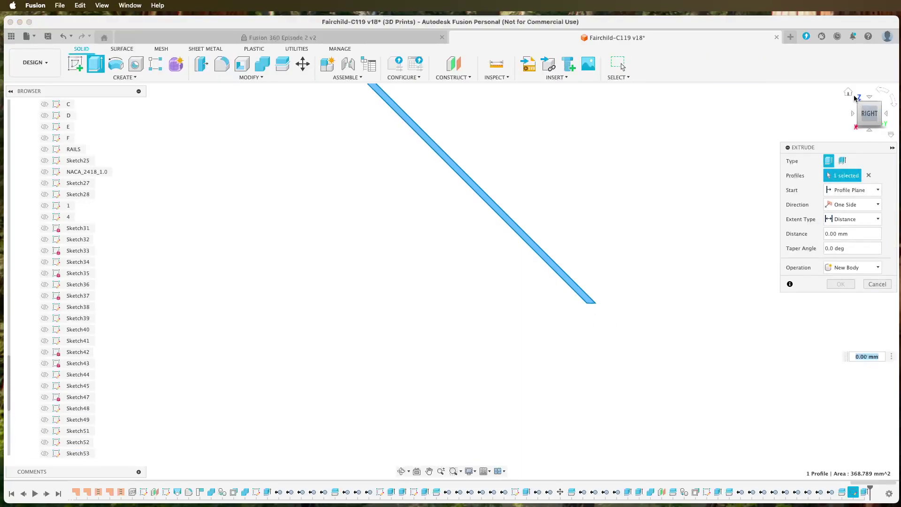
pyautogui.click(849, 93)
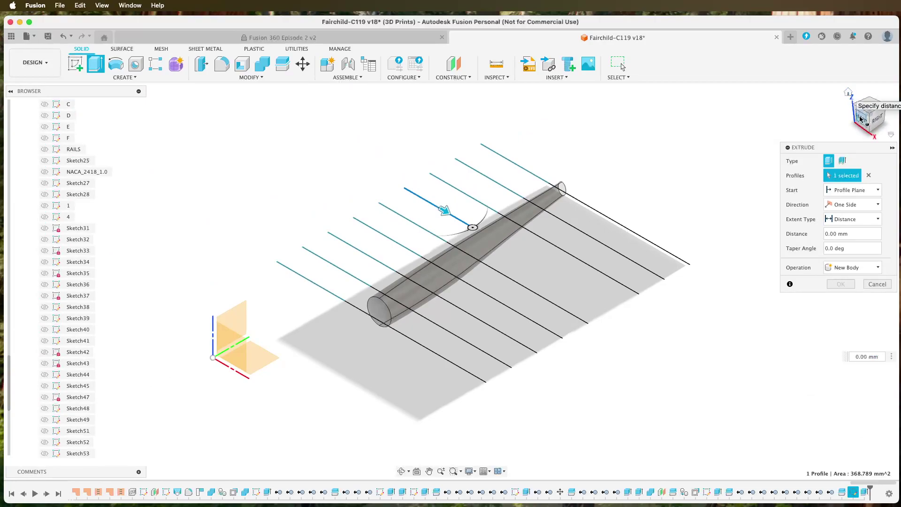
pyautogui.click(866, 121)
pyautogui.moveTo(362, 281); pyautogui.dragTo(558, 280)
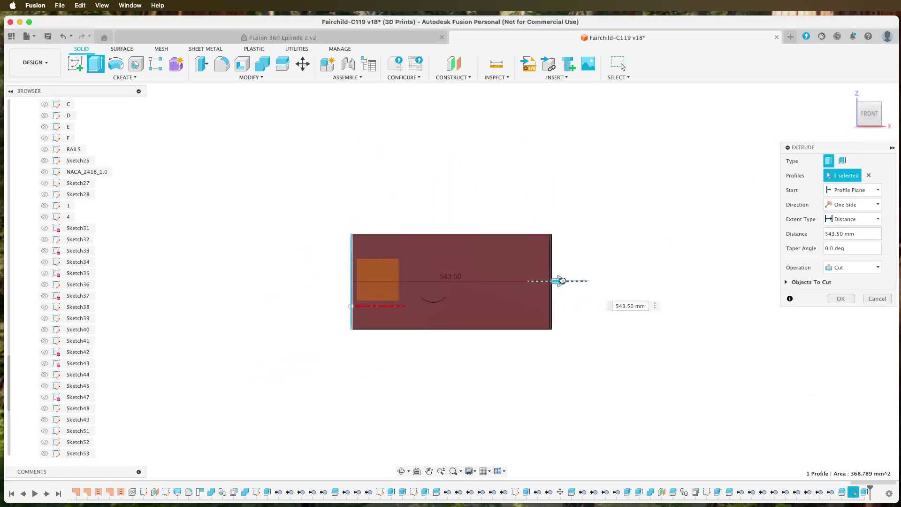
pyautogui.click(864, 268)
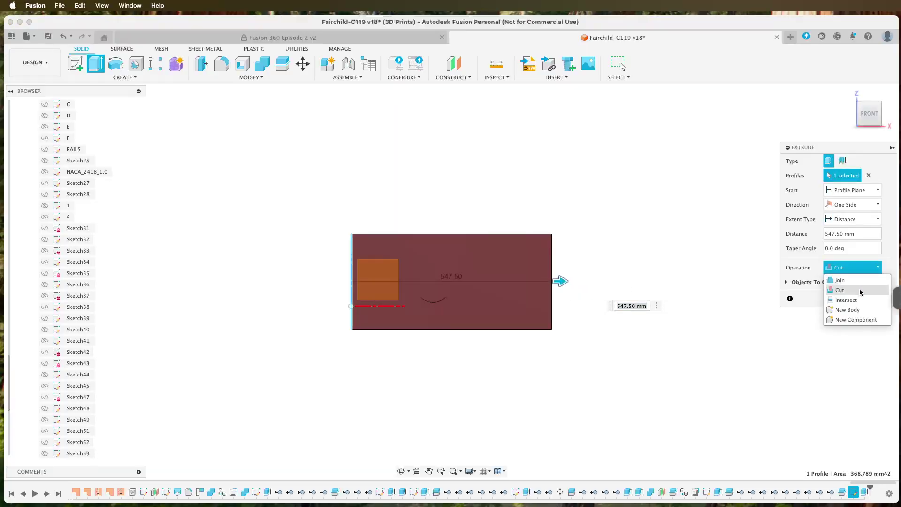
pyautogui.click(852, 310)
pyautogui.click(841, 284)
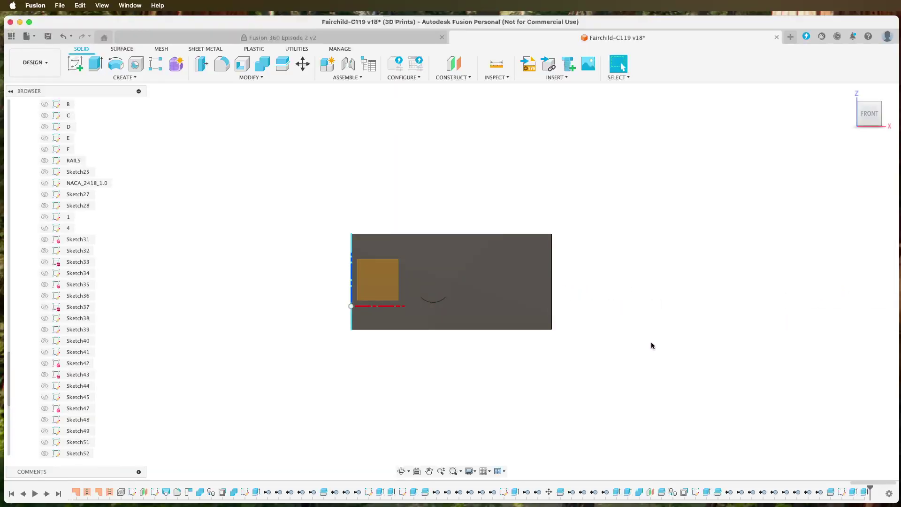
# - Examine the nine extruded ribs from the side and at an angle, including where the engine cover crosses the first rib
pyautogui.click(849, 94)
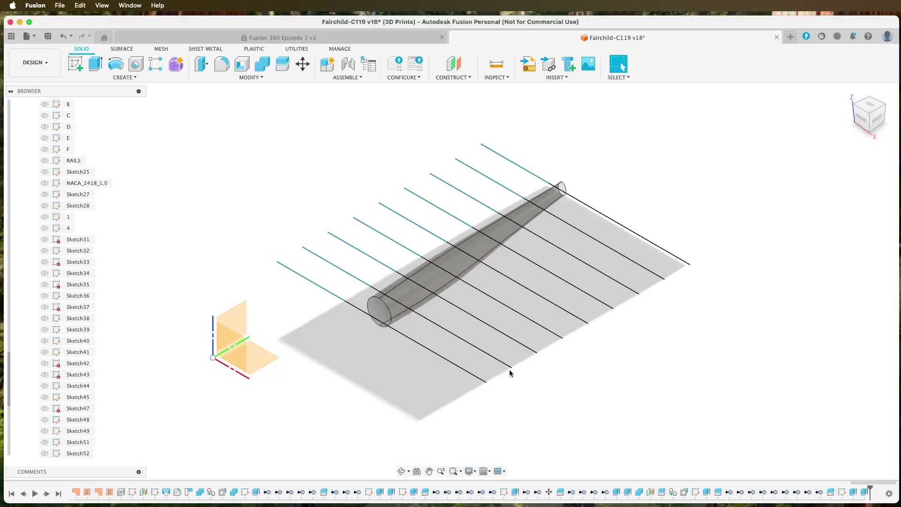
pyautogui.click(875, 123)
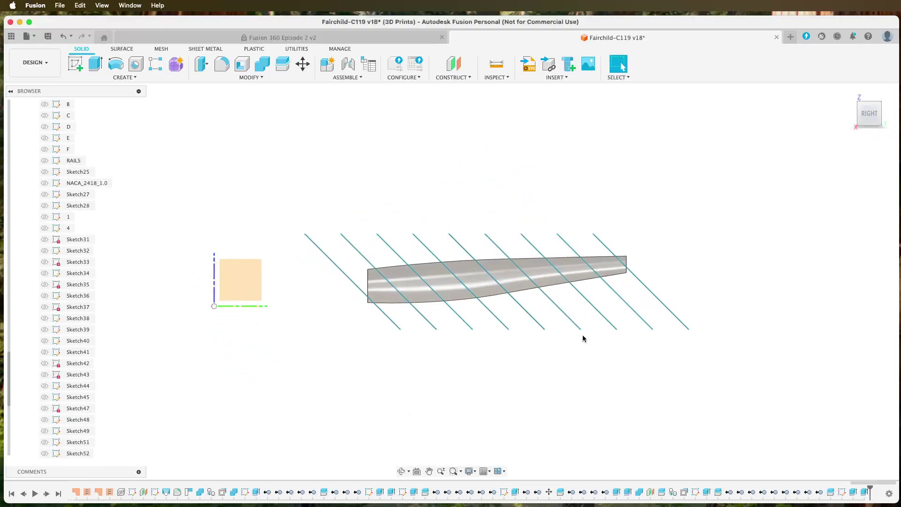
pyautogui.moveTo(311, 374); pyautogui.dragTo(358, 386)
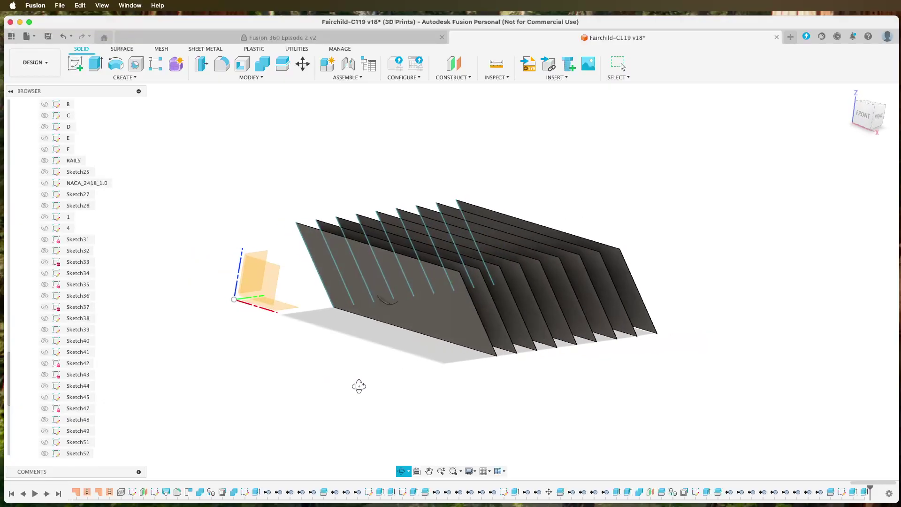
pyautogui.press('Escape')
pyautogui.scroll(10, 382, 306)
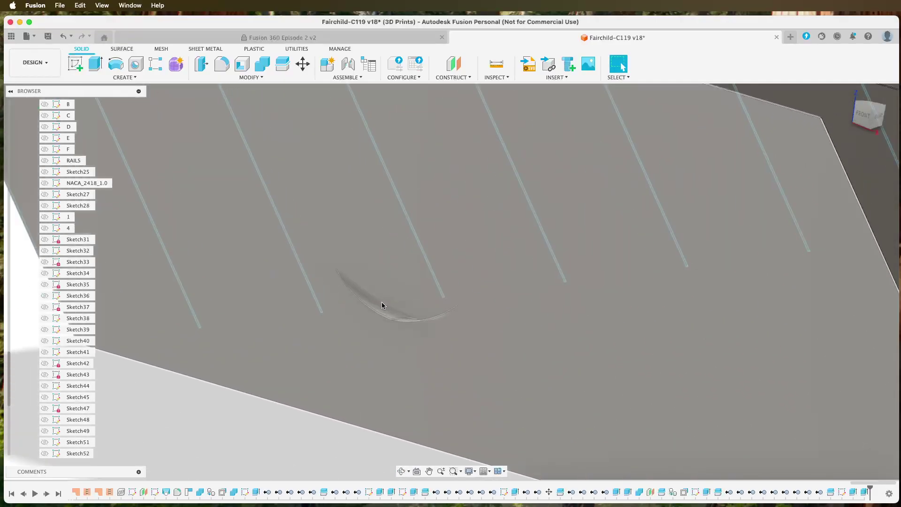
pyautogui.scroll(-3, 380, 309)
pyautogui.scroll(-5, 379, 311)
pyautogui.keyDown('shift'); pyautogui.moveTo(373, 384); pyautogui.dragTo(338, 378, button='middle'); pyautogui.keyUp('shift')
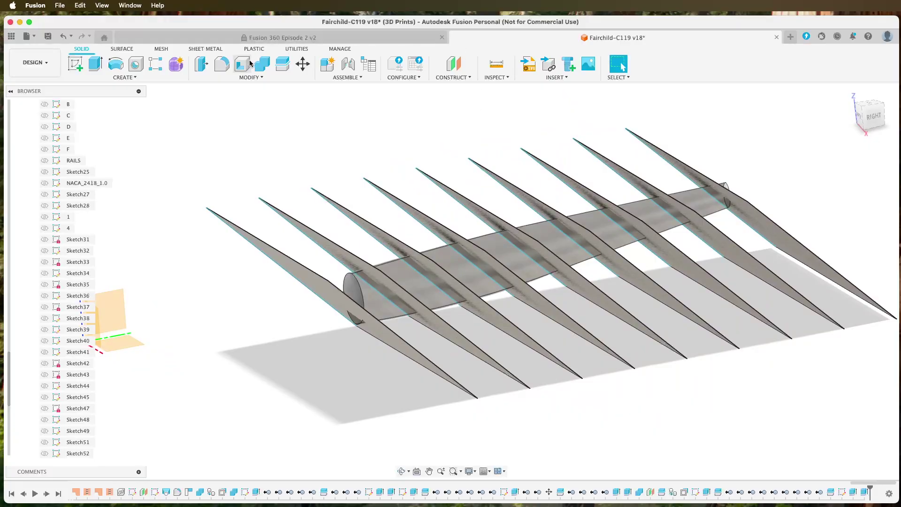
# - Start a Split Body operation with all nine 45-degree rib bodies as the bodies to split
pyautogui.click(282, 64)
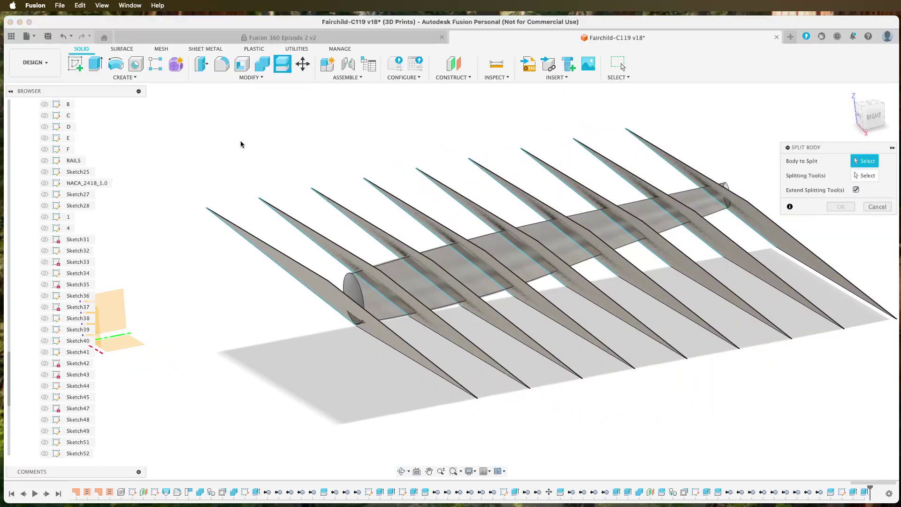
pyautogui.click(773, 227)
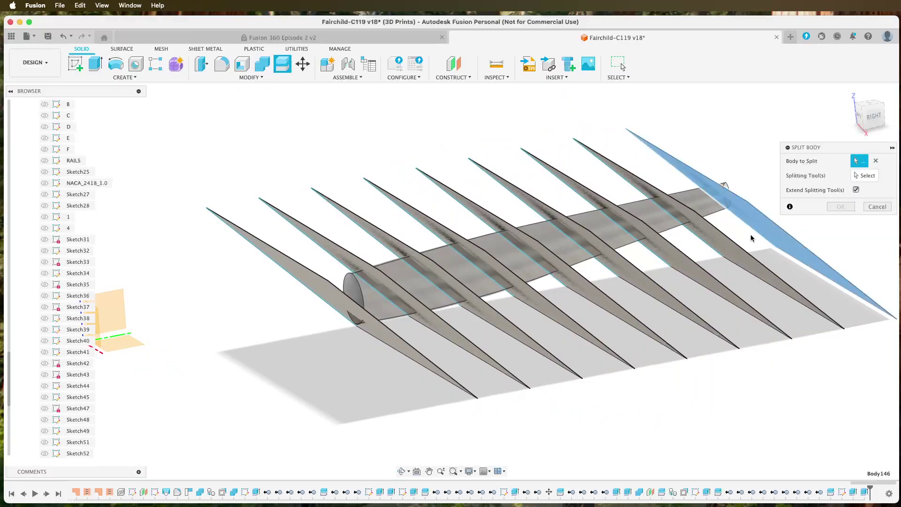
pyautogui.click(722, 244)
pyautogui.click(683, 272)
pyautogui.click(633, 279)
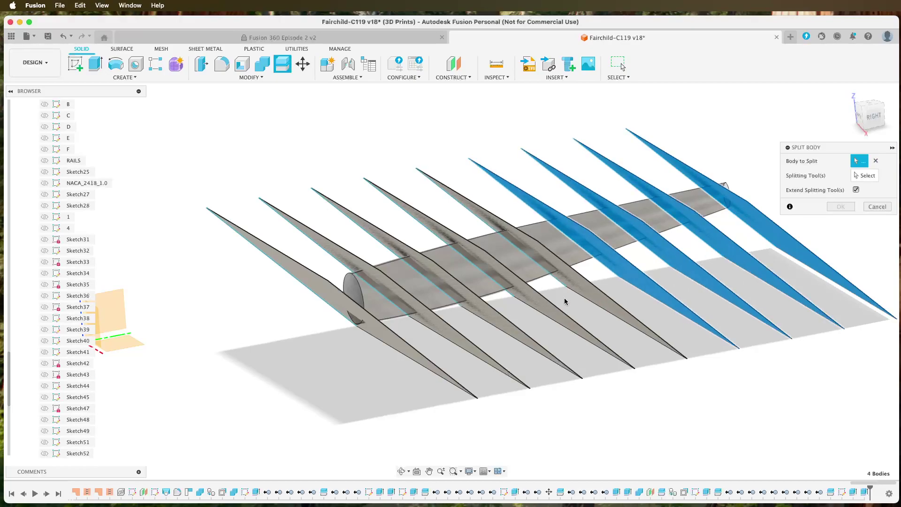
pyautogui.click(573, 289)
pyautogui.click(546, 311)
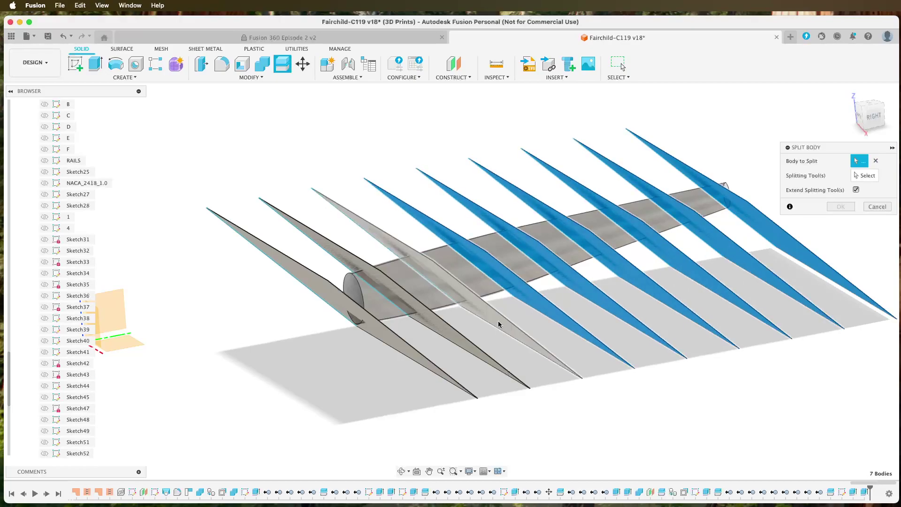
pyautogui.click(452, 346)
pyautogui.click(418, 359)
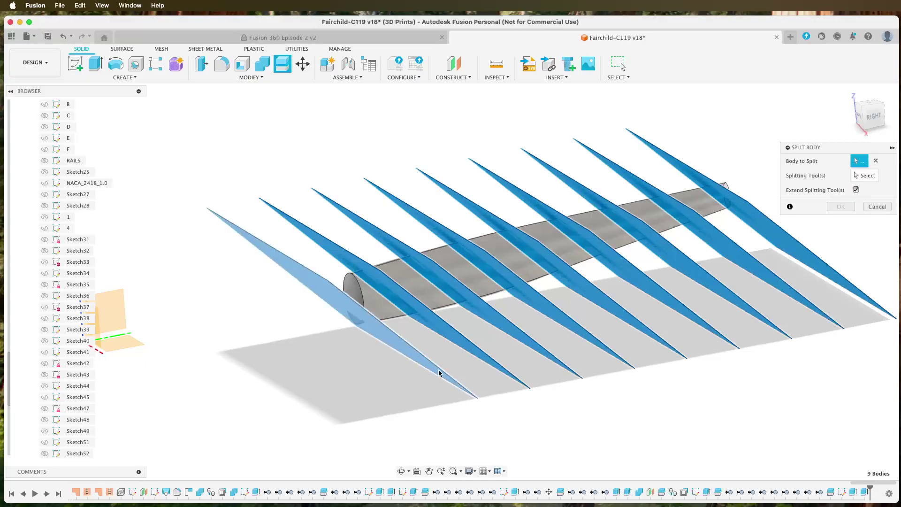
pyautogui.click(864, 180)
pyautogui.scroll(6, 317, 338)
pyautogui.keyDown('shift'); pyautogui.moveTo(318, 337); pyautogui.dragTo(340, 348, button='middle'); pyautogui.keyUp('shift')
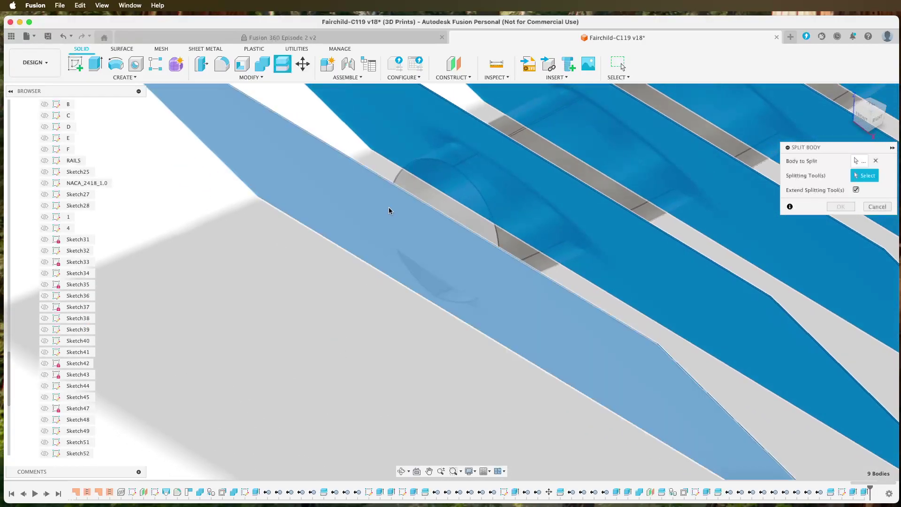
pyautogui.click(413, 187)
pyautogui.scroll(-5, 413, 187)
pyautogui.keyDown('shift'); pyautogui.moveTo(413, 187); pyautogui.dragTo(325, 341, button='middle'); pyautogui.keyUp('shift')
pyautogui.moveTo(312, 376)
pyautogui.keyDown('shift'); pyautogui.mouseDown(button='middle')
pyautogui.moveTo(349, 349)
pyautogui.moveTo(312, 362)
pyautogui.mouseUp(button='middle'); pyautogui.keyUp('shift')
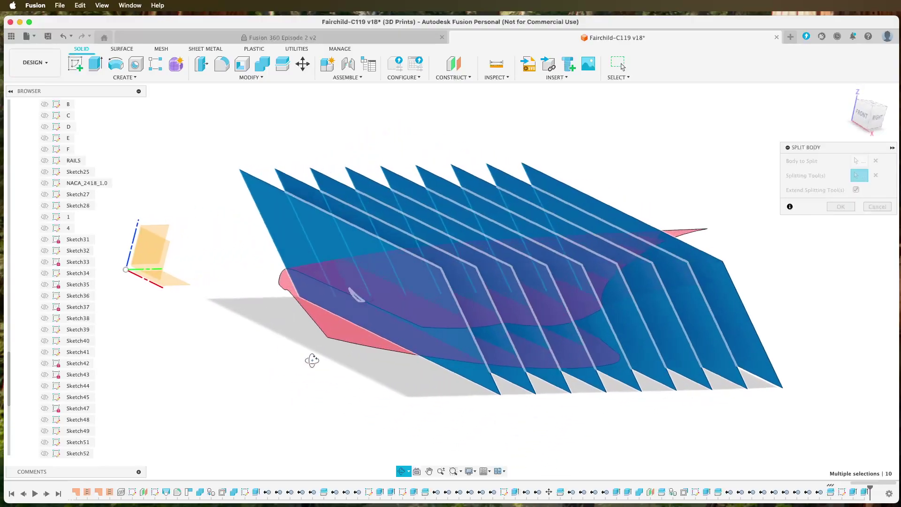
pyautogui.click(876, 176)
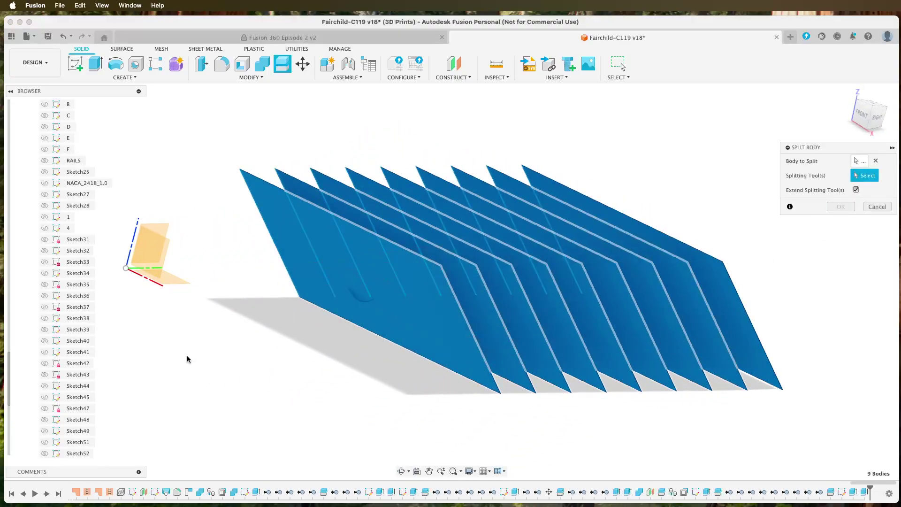
# - Split the nine ribs with Engine_Cover -0.6 as the splitting tool, without extending it, and hide Engine_Cover (1)
pyautogui.scroll(5, 62, 323)
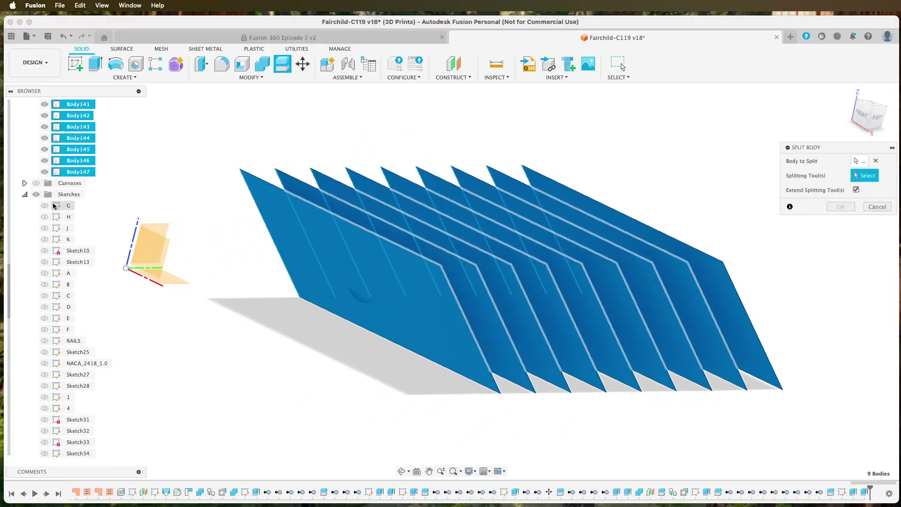
pyautogui.click(24, 194)
pyautogui.scroll(2, 69, 251)
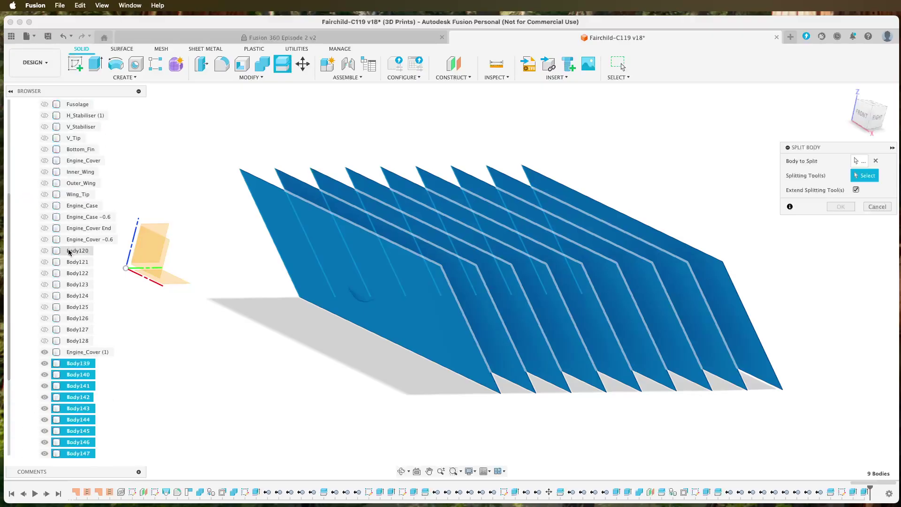
pyautogui.click(76, 352)
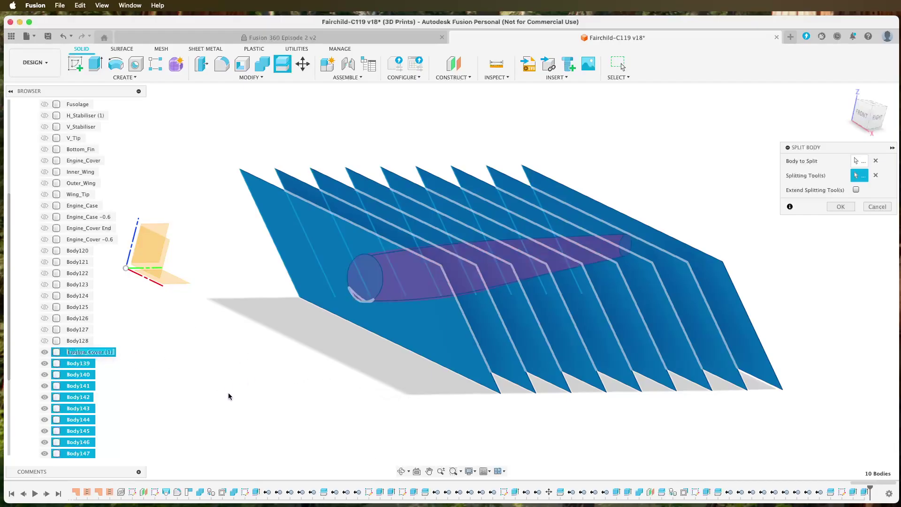
pyautogui.click(879, 179)
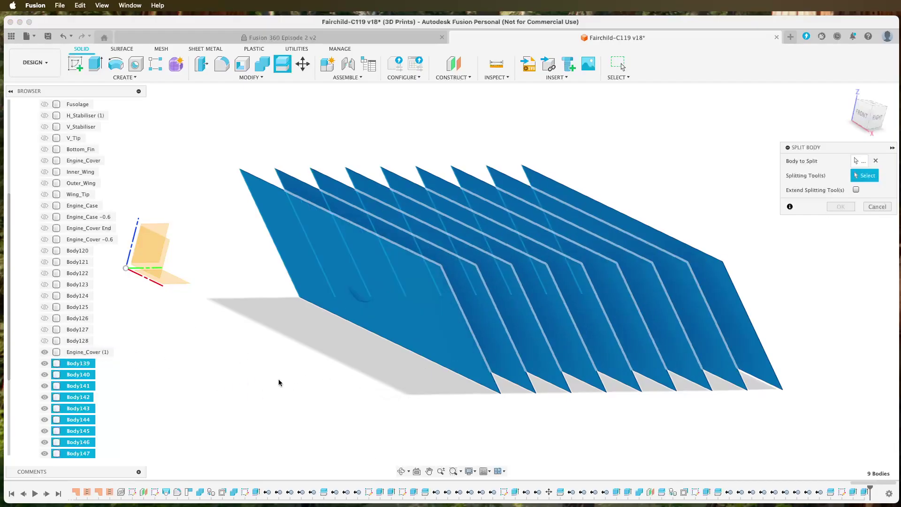
pyautogui.click(93, 240)
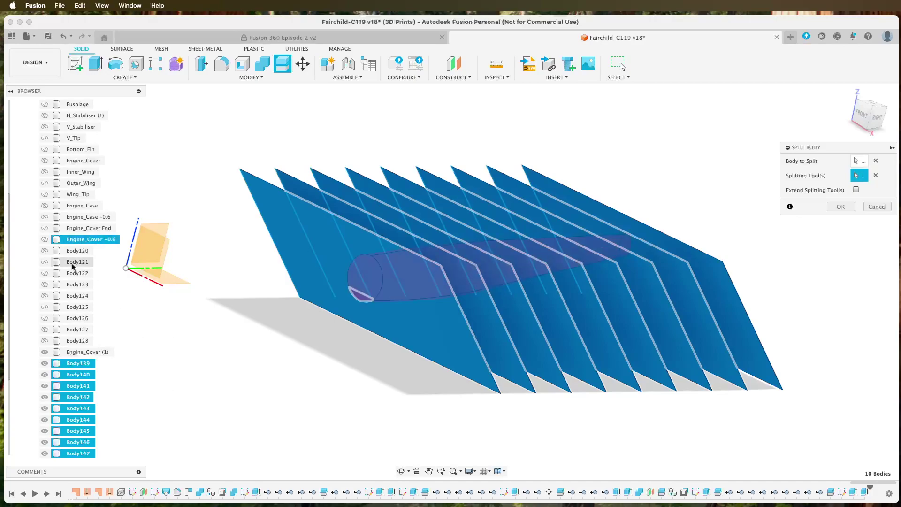
pyautogui.click(44, 240)
pyautogui.click(45, 352)
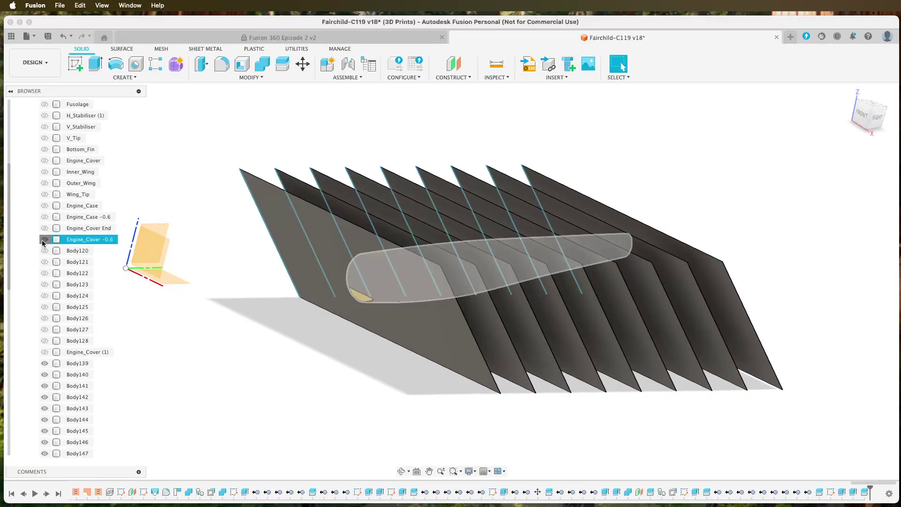
# - Remove the excess outer rib pieces Body156 and Body155 left around the cover-shaped cutouts
pyautogui.scroll(-5, 94, 399)
pyautogui.click(78, 410)
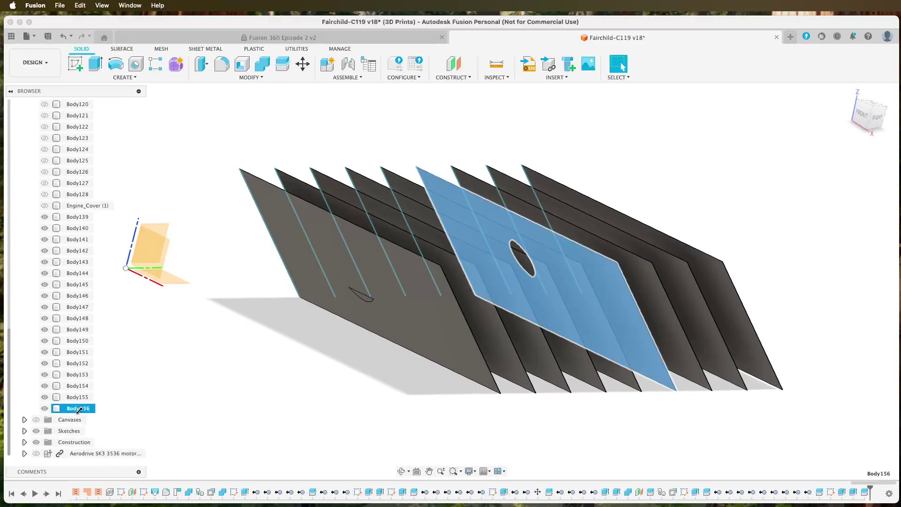
pyautogui.rightClick(78, 411)
pyautogui.click(102, 327)
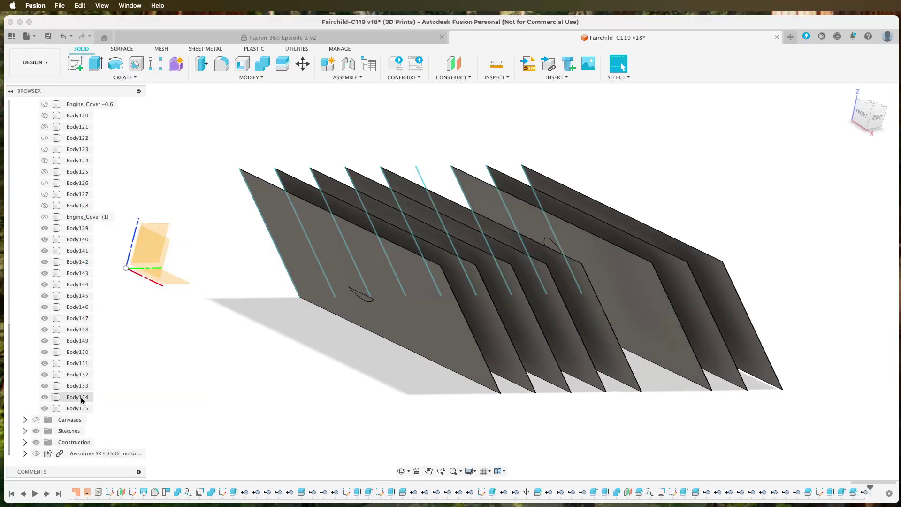
pyautogui.click(78, 408)
pyautogui.rightClick(80, 408)
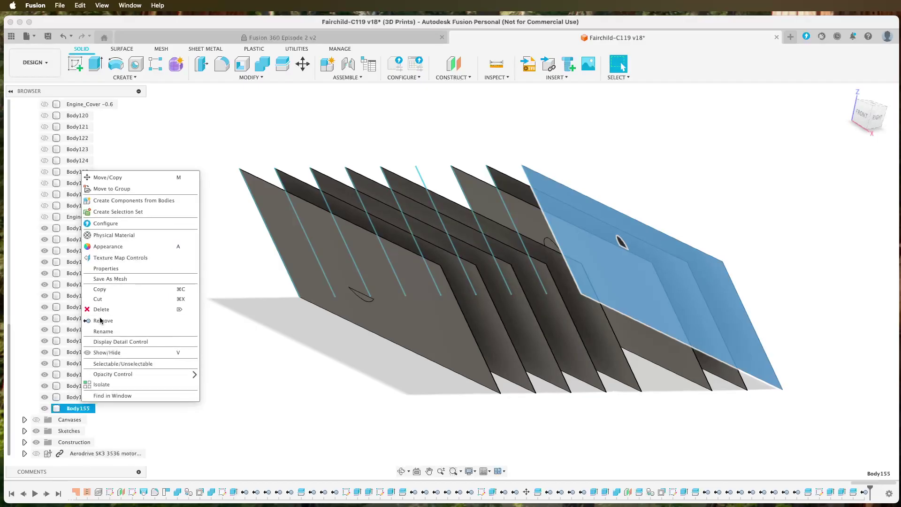
# - Remove the surplus plate bodies Body155, Body154, Body153, Body152, Body151, Body150, Body149 and Body148 one after another
pyautogui.click(104, 321)
pyautogui.click(79, 407)
pyautogui.rightClick(84, 405)
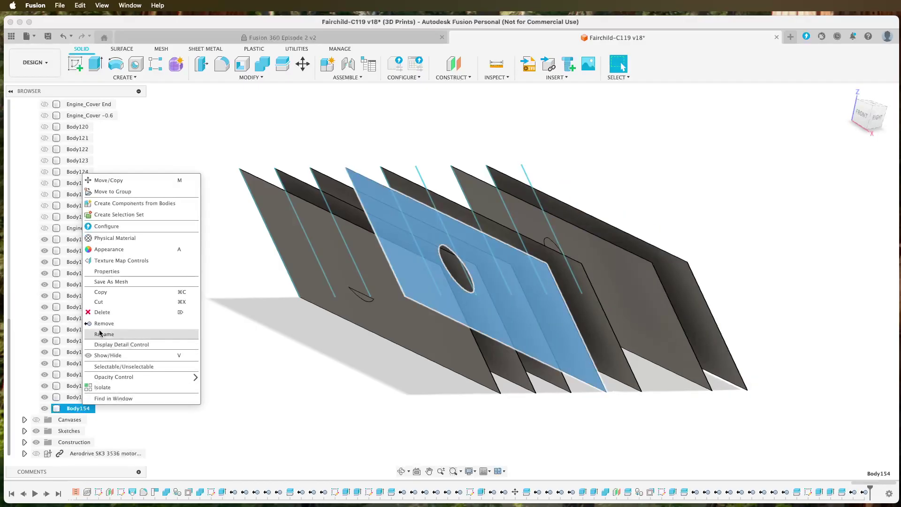
pyautogui.click(103, 323)
pyautogui.click(80, 408)
pyautogui.rightClick(81, 407)
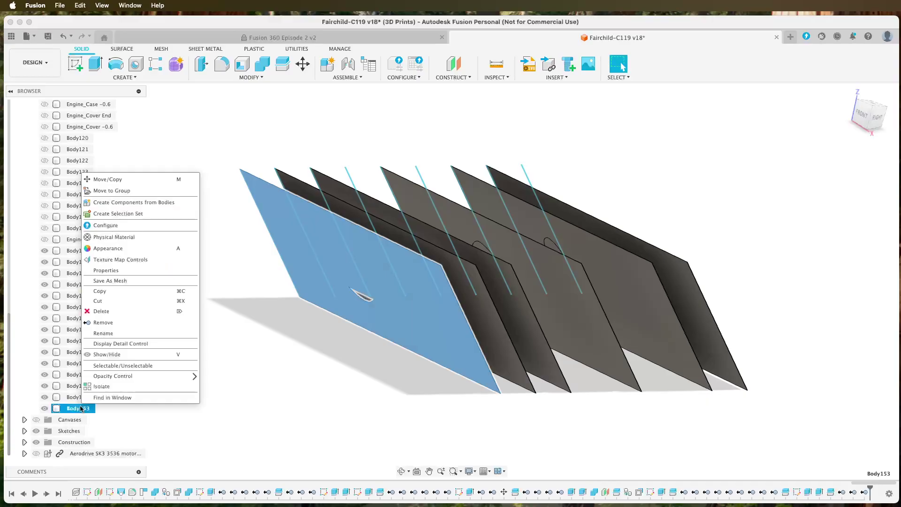
pyautogui.click(104, 324)
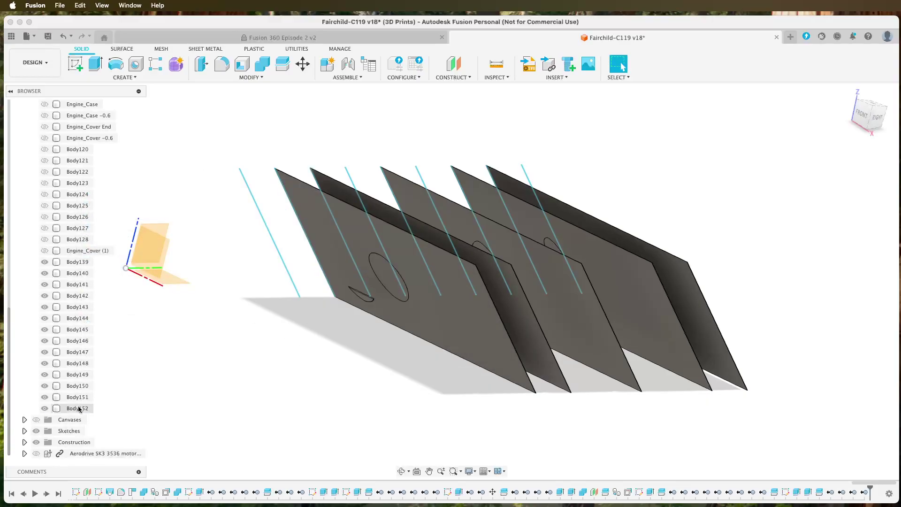
pyautogui.click(79, 408)
pyautogui.rightClick(81, 408)
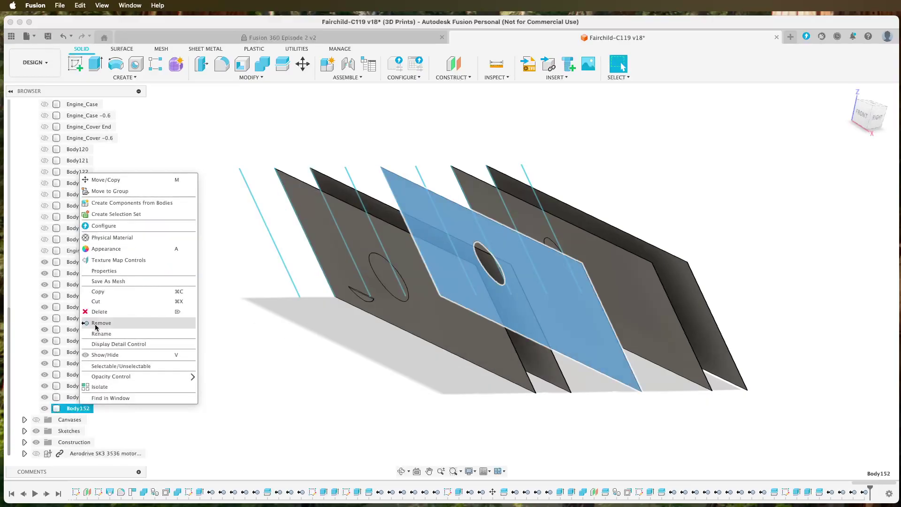
pyautogui.click(96, 323)
pyautogui.click(79, 408)
pyautogui.rightClick(81, 408)
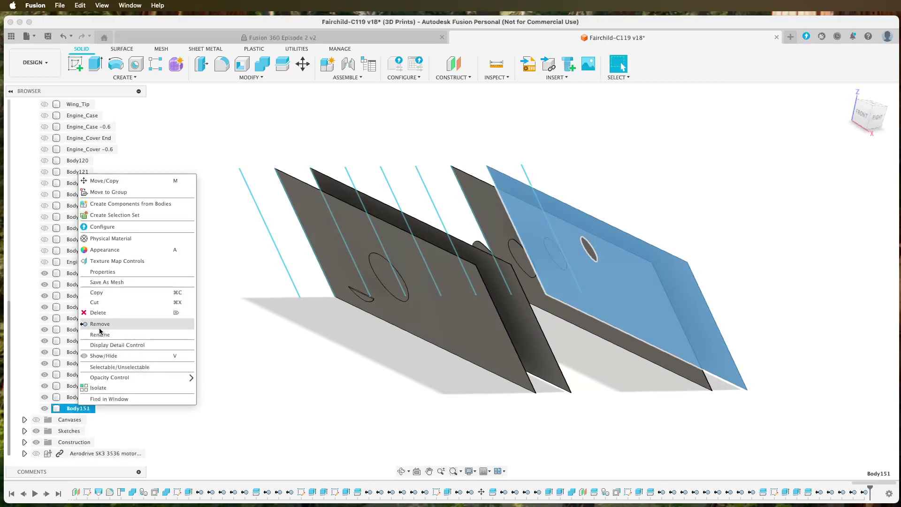
pyautogui.click(99, 324)
pyautogui.click(79, 408)
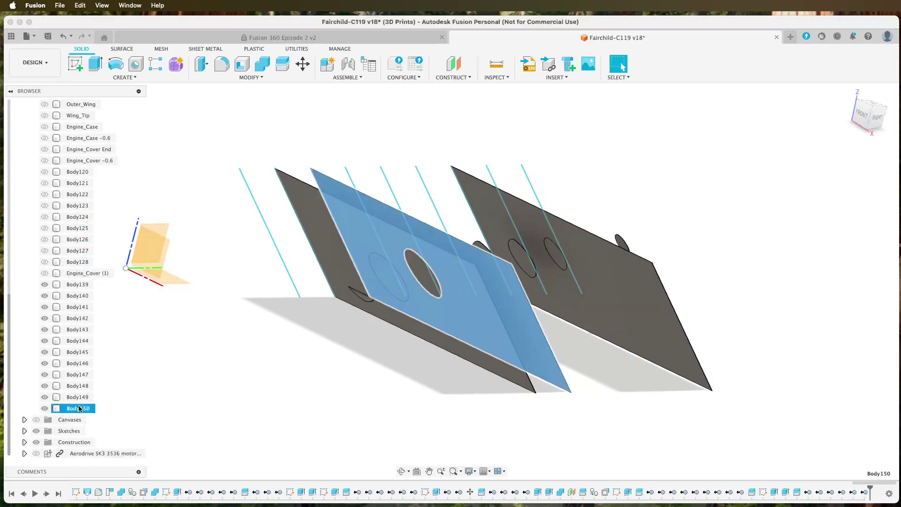
pyautogui.rightClick(80, 408)
pyautogui.click(96, 325)
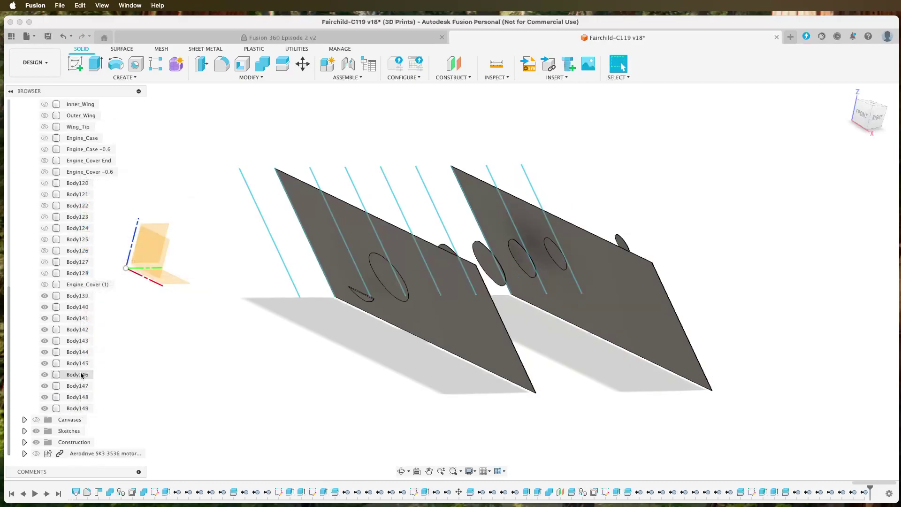
pyautogui.rightClick(75, 408)
pyautogui.click(94, 324)
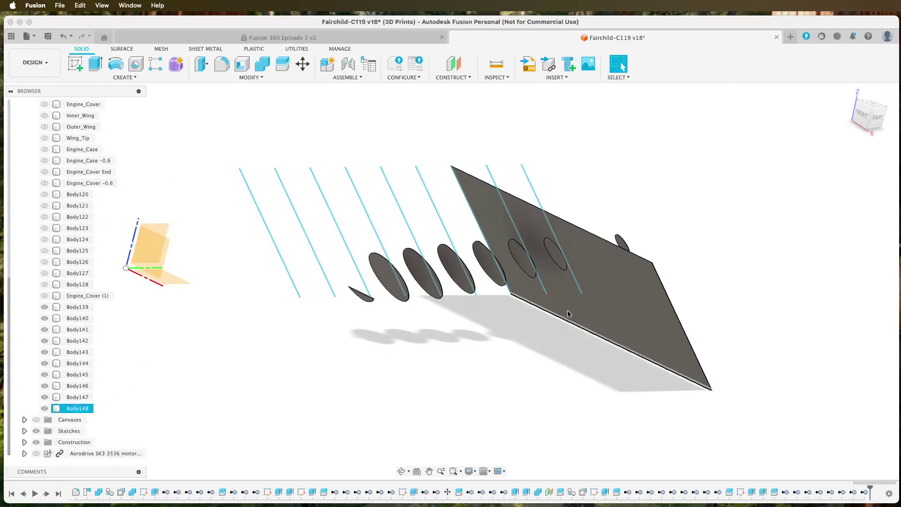
pyautogui.rightClick(77, 408)
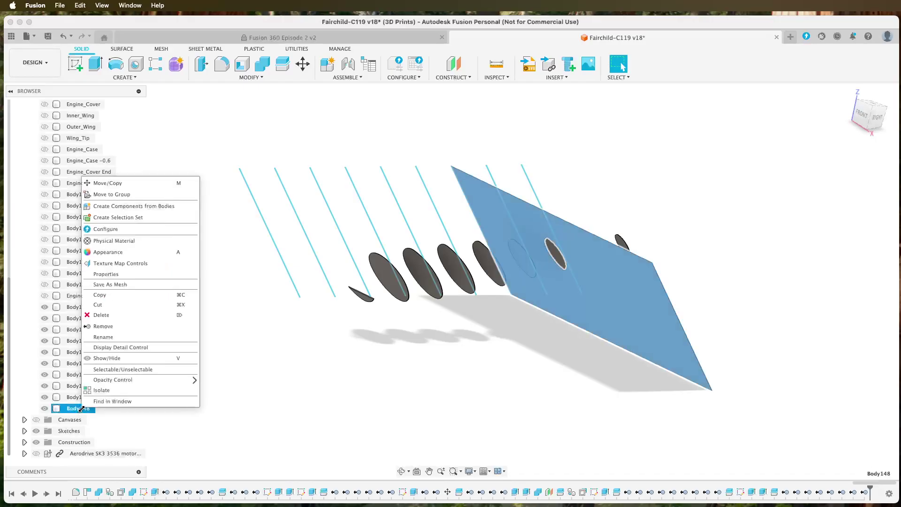
pyautogui.click(102, 326)
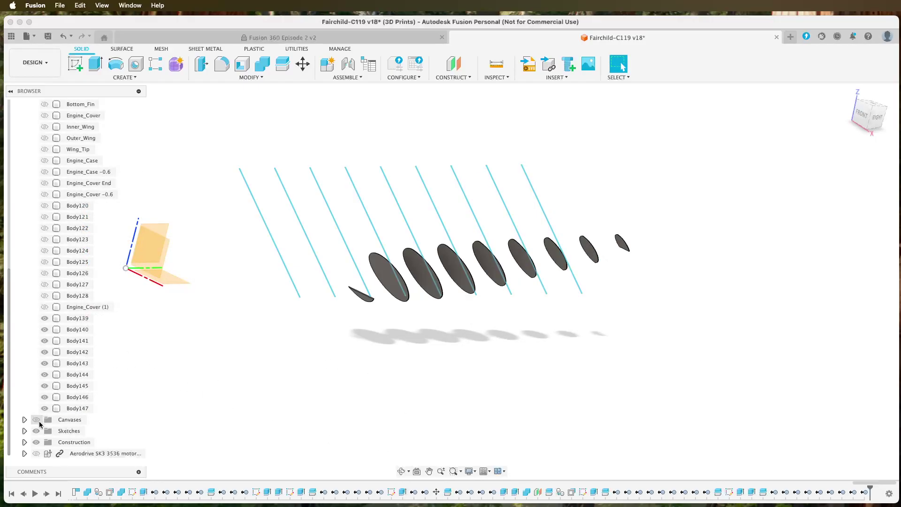
# - Hide Sketch59, the last sketch in the design, and leave the sketches folder collapsed
pyautogui.click(24, 431)
pyautogui.scroll(-15, 39, 423)
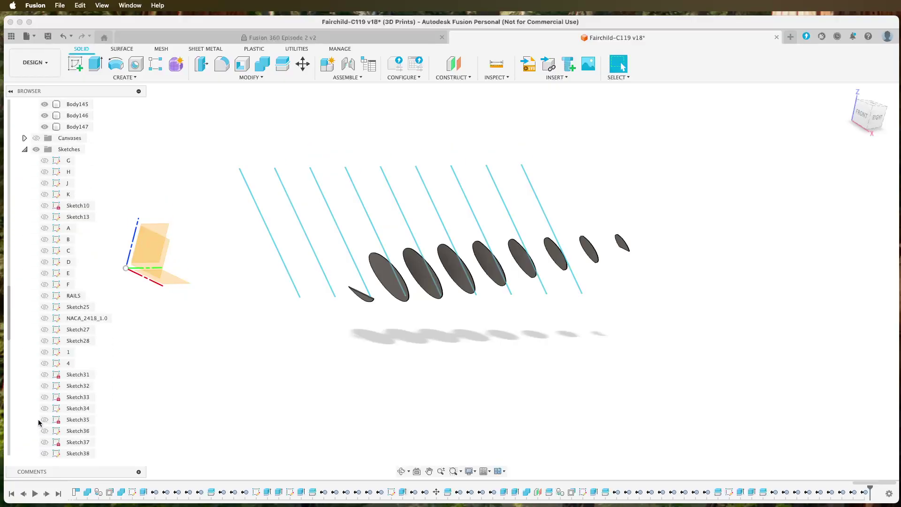
pyautogui.scroll(-10, 40, 423)
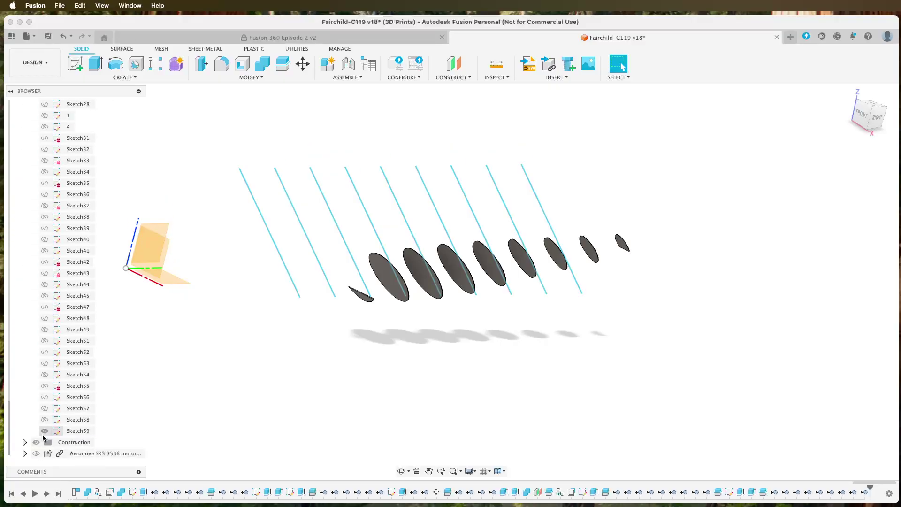
pyautogui.click(45, 431)
pyautogui.scroll(11, 39, 375)
pyautogui.scroll(1, 39, 377)
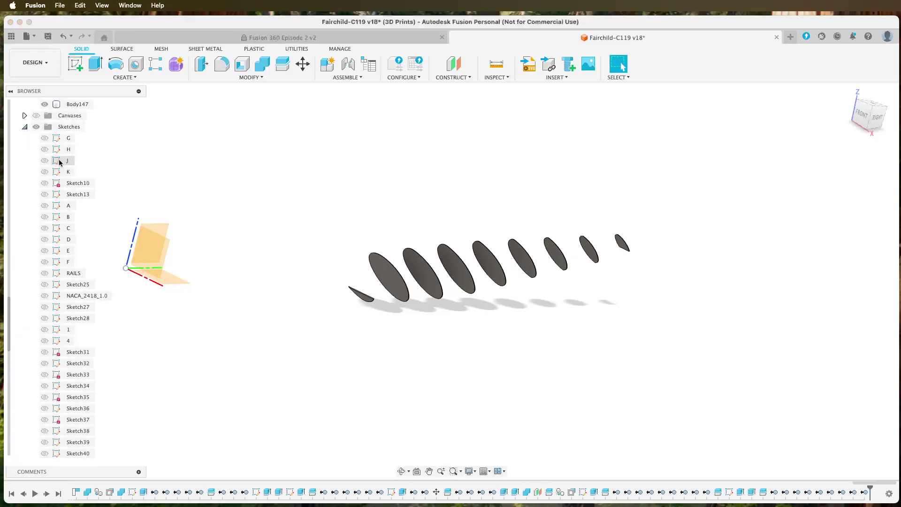
pyautogui.click(25, 127)
# - Show the hidden bodies Body120 through Body128 together with Engine_Cover (1)
pyautogui.scroll(5, 68, 297)
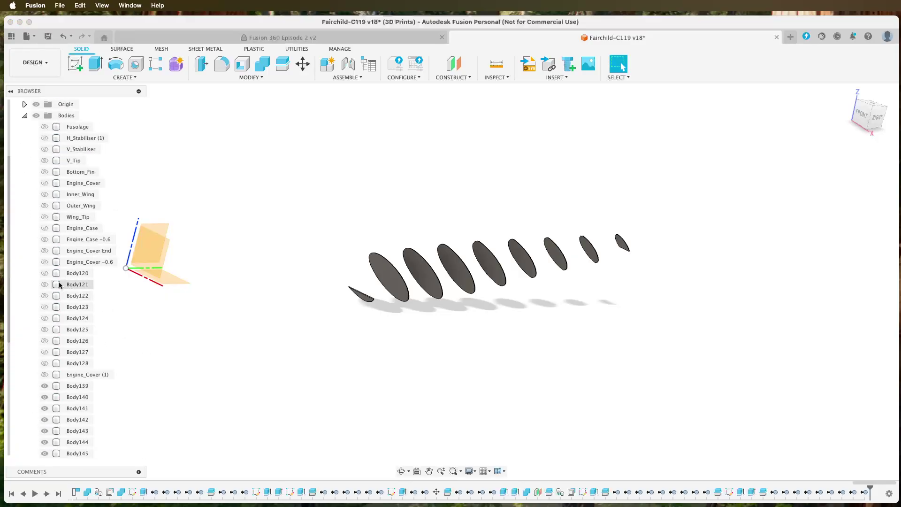
pyautogui.click(78, 273)
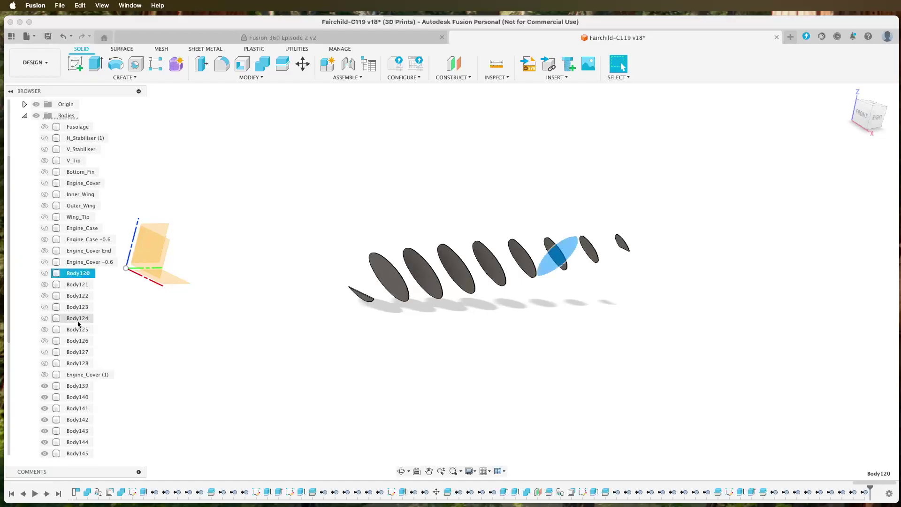
pyautogui.keyDown('shift'); pyautogui.click(73, 375); pyautogui.keyUp('shift')
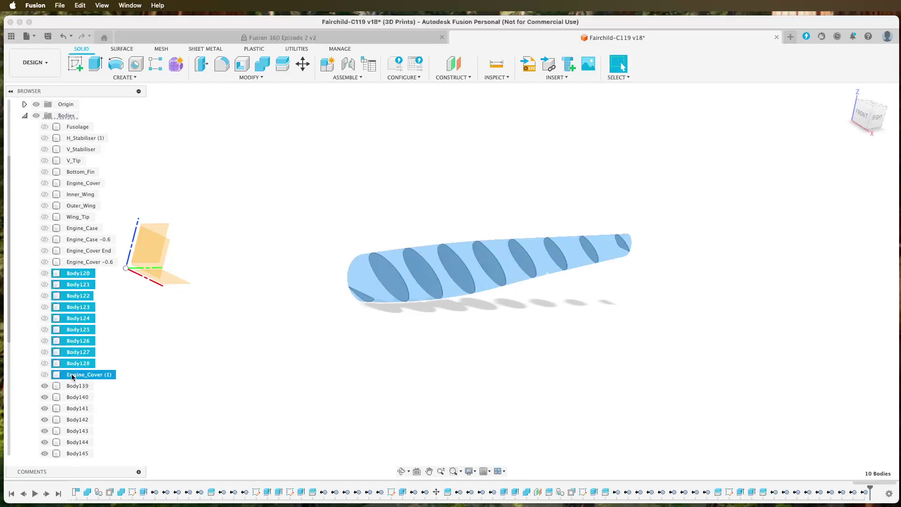
pyautogui.press('v')
pyautogui.click(191, 373)
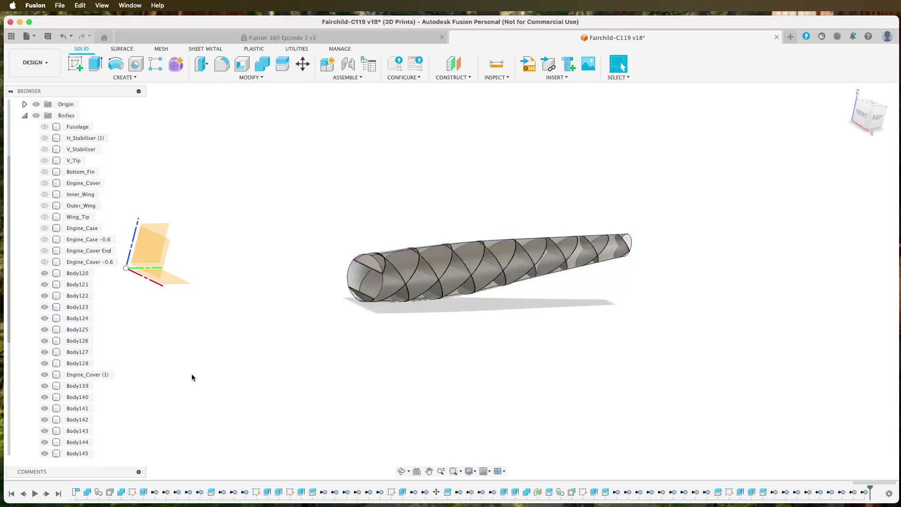
# - Hide and re-show Engine_Cover (1) to examine the crossing ribs alone and inside the cover's shell
pyautogui.click(45, 375)
pyautogui.keyDown('shift'); pyautogui.moveTo(354, 356); pyautogui.dragTo(330, 338, button='middle'); pyautogui.keyUp('shift')
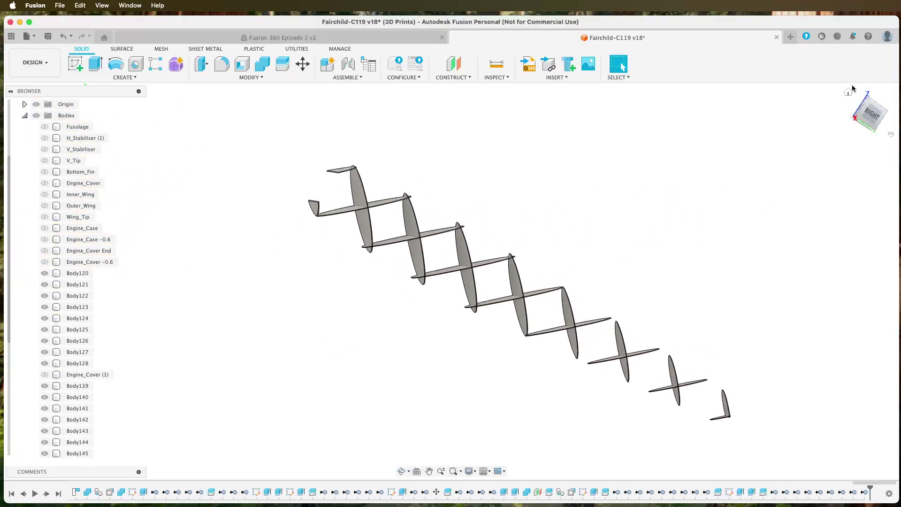
pyautogui.click(851, 90)
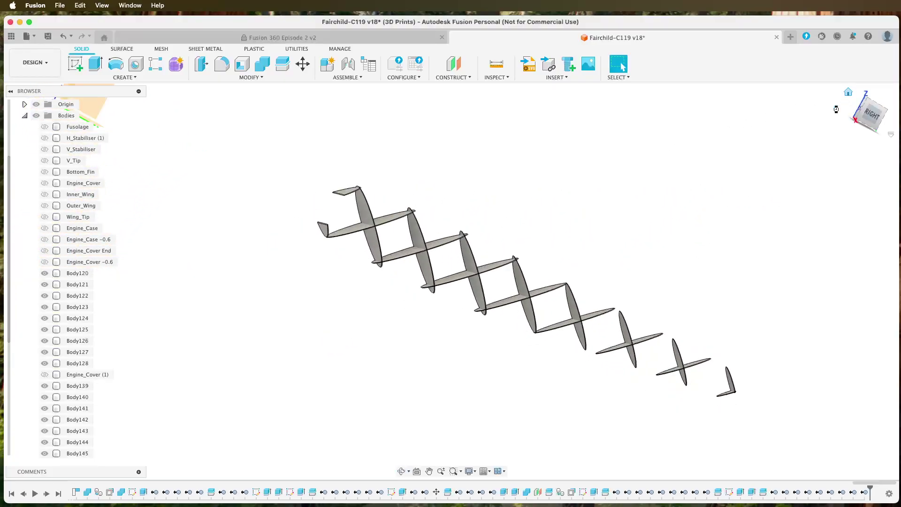
pyautogui.click(44, 374)
pyautogui.keyDown('shift'); pyautogui.moveTo(443, 426); pyautogui.dragTo(454, 409, button='middle'); pyautogui.keyUp('shift')
pyautogui.scroll(5, 419, 353)
pyautogui.keyDown('shift'); pyautogui.moveTo(419, 353); pyautogui.dragTo(272, 347, button='middle'); pyautogui.keyUp('shift')
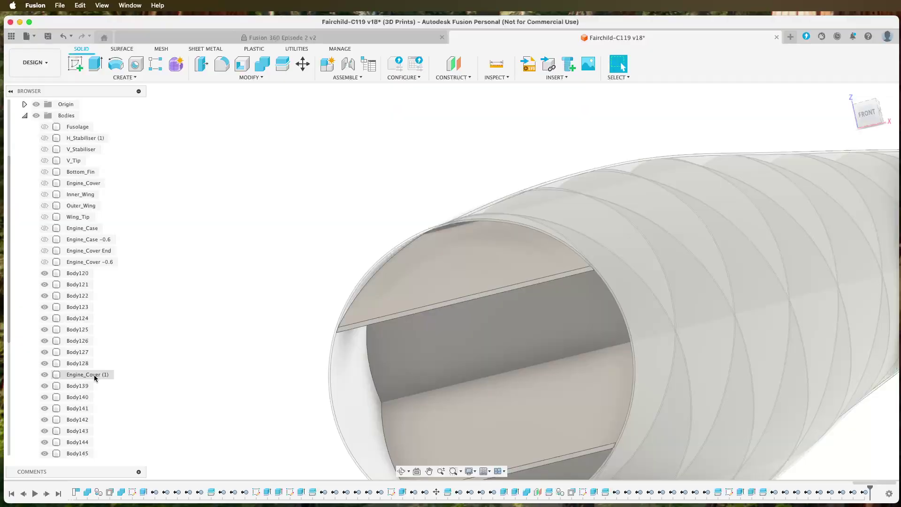
pyautogui.scroll(-4, 94, 374)
pyautogui.scroll(5, 92, 376)
# - Hide Engine_Cover (1) and show the original Engine_Cover body around the ribs for comparison
pyautogui.click(44, 375)
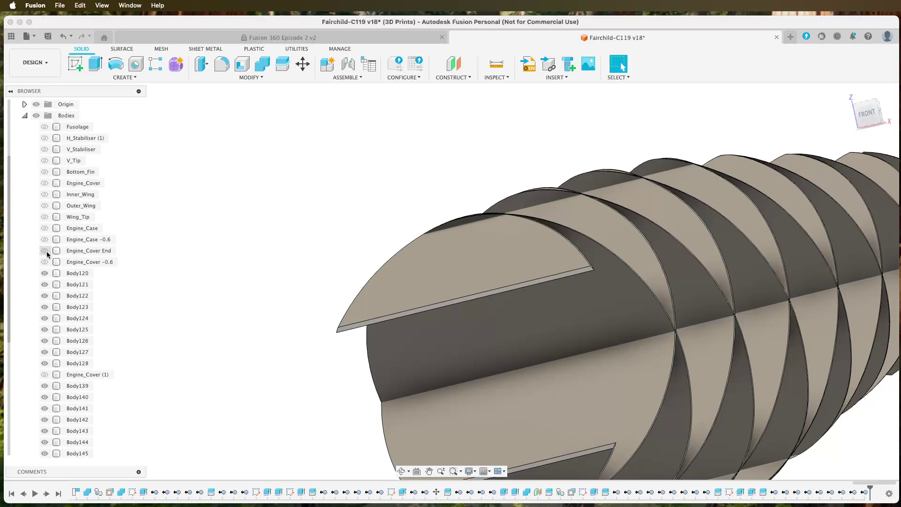
pyautogui.click(45, 183)
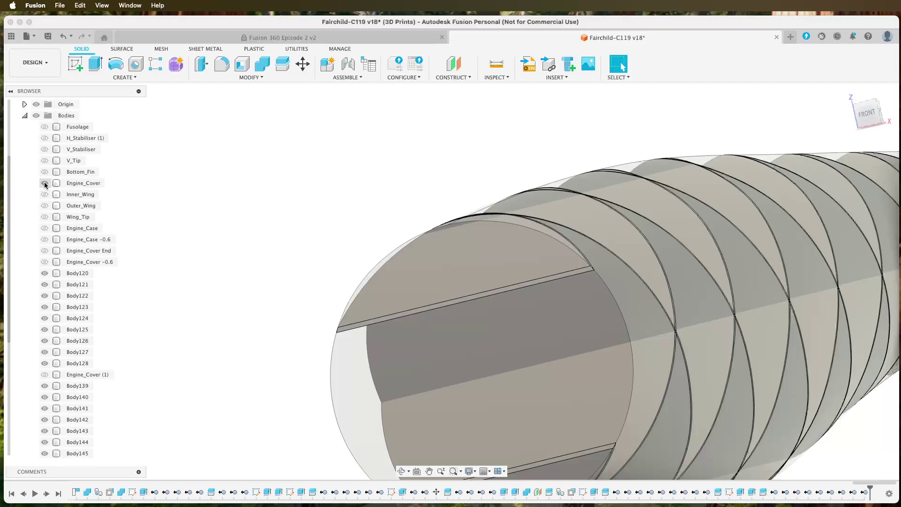
pyautogui.moveTo(249, 249)
pyautogui.keyDown('shift'); pyautogui.mouseDown(button='middle')
pyautogui.moveTo(262, 241)
pyautogui.moveTo(248, 250)
pyautogui.mouseUp(button='middle'); pyautogui.keyUp('shift')
pyautogui.press('Escape')
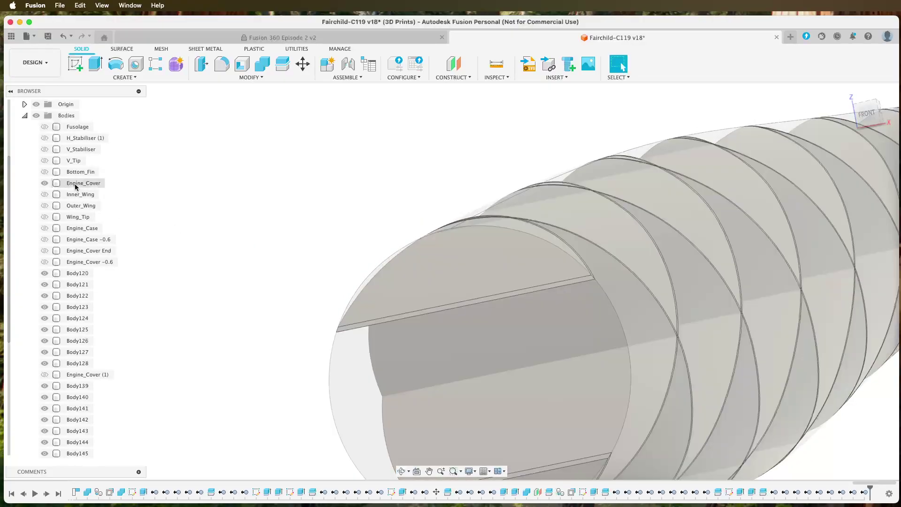
pyautogui.click(76, 183)
pyautogui.rightClick(75, 185)
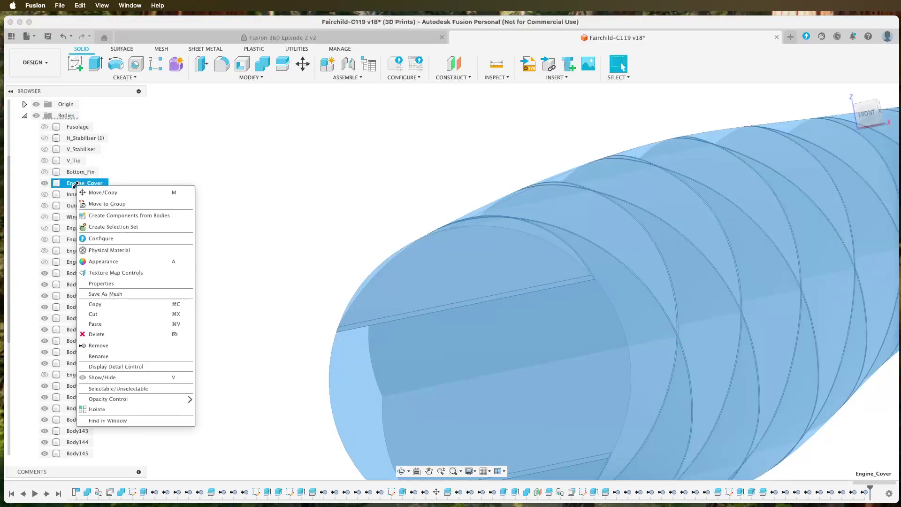
pyautogui.click(105, 334)
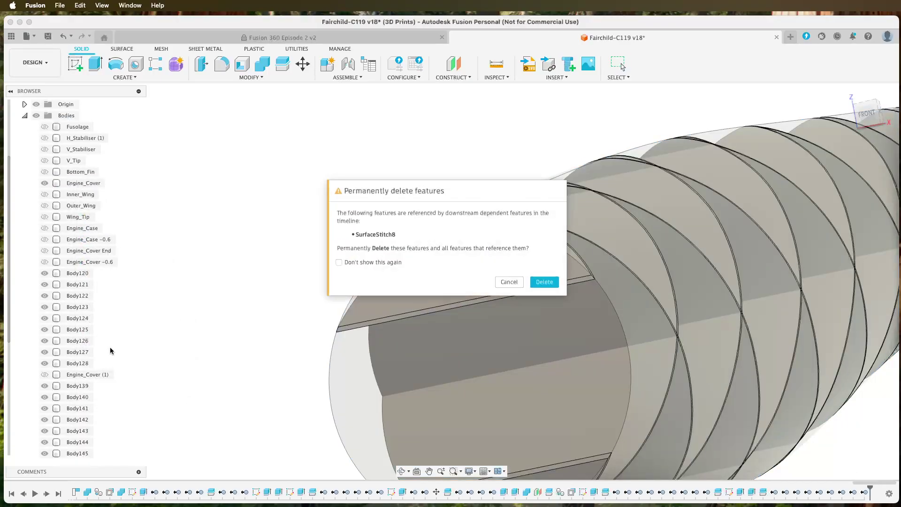
pyautogui.click(509, 281)
# - Remove the original Engine_Cover body while keeping its timeline features, and show Engine_Cover (1)
pyautogui.rightClick(99, 183)
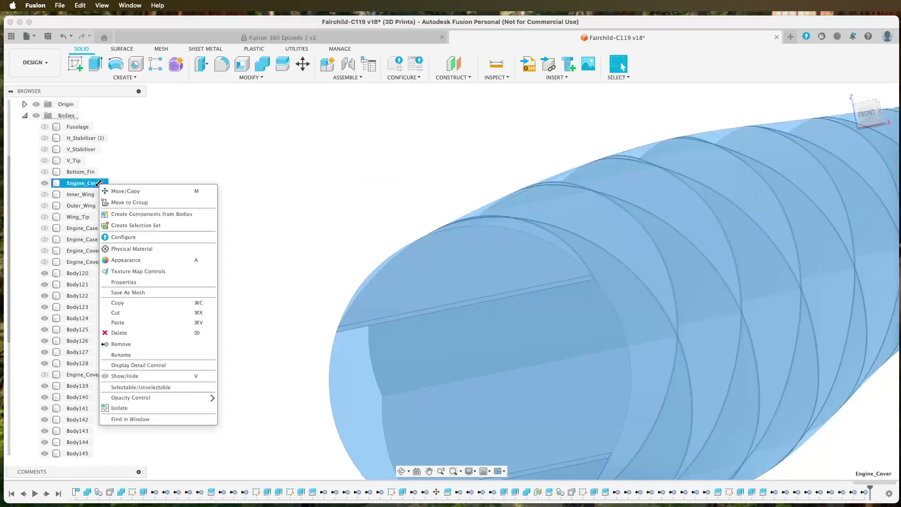
pyautogui.click(119, 348)
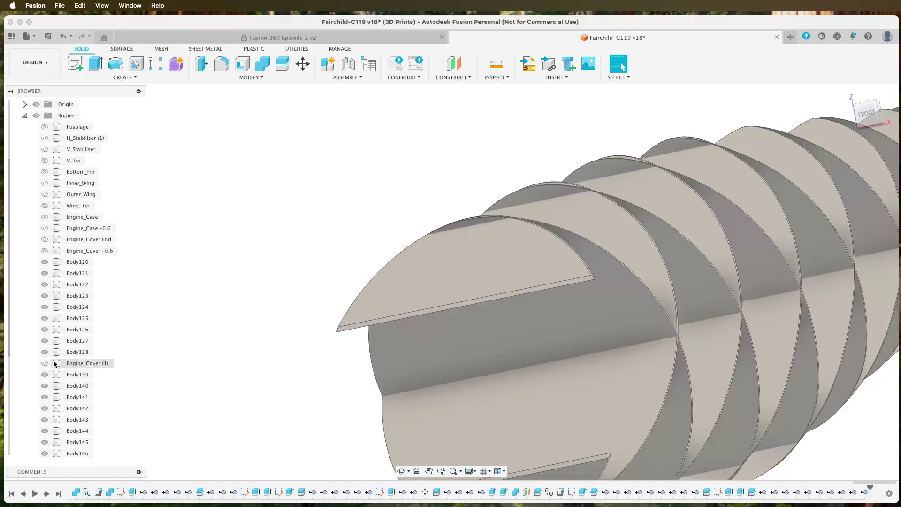
pyautogui.click(45, 364)
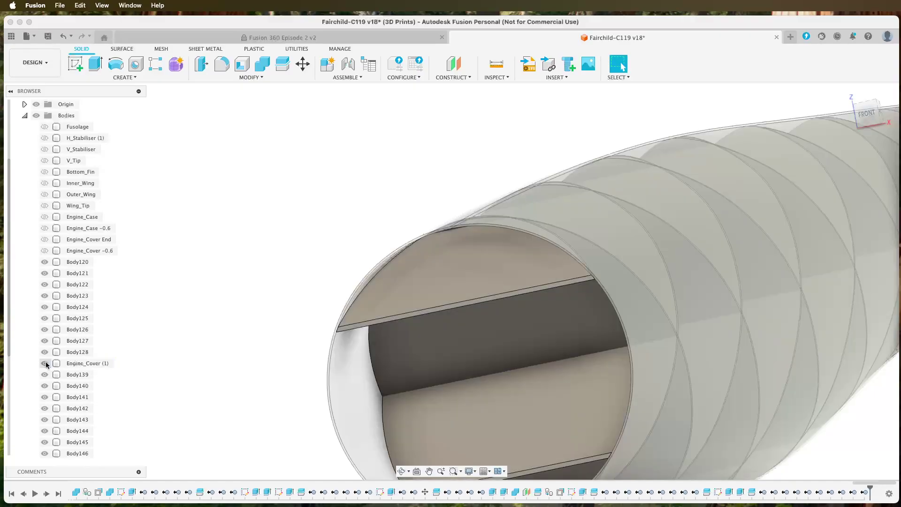
# - Rename the Engine_Cover (1) body as Engine_Cover
pyautogui.click(85, 363)
pyautogui.doubleClick(85, 364)
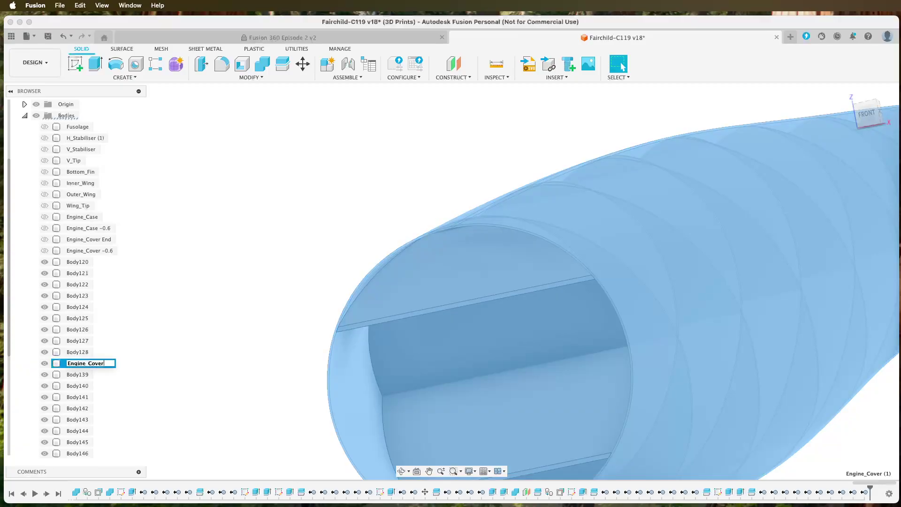
pyautogui.press('Return')
pyautogui.click(295, 268)
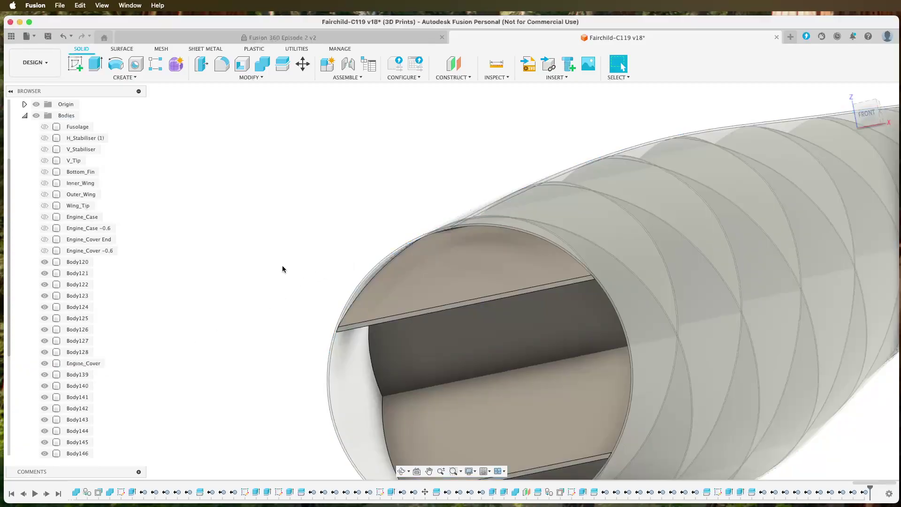
# - Hide the Engine_Cover shell and show the Engine_Case body at the front end of the ribs
pyautogui.scroll(-3, 282, 266)
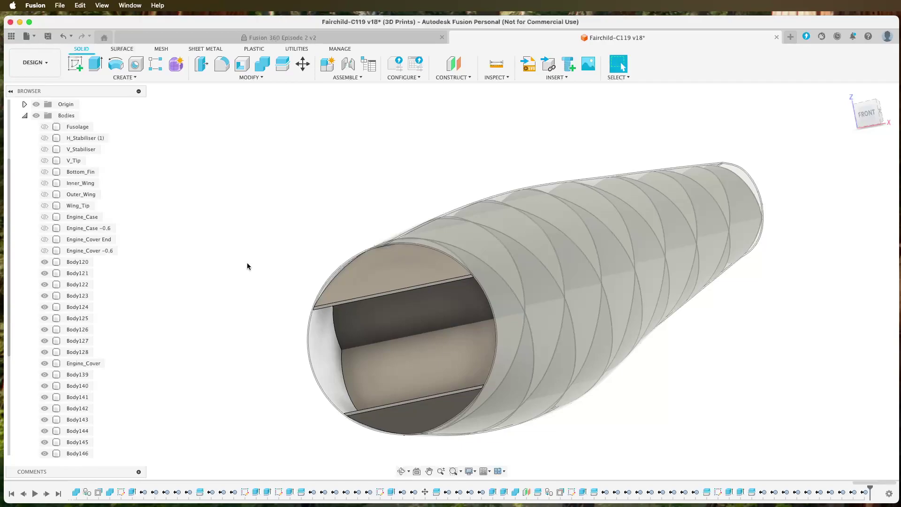
pyautogui.scroll(5, 660, 352)
pyautogui.keyDown('shift'); pyautogui.moveTo(660, 353); pyautogui.dragTo(193, 363, button='middle'); pyautogui.keyUp('shift')
pyautogui.scroll(-3, 642, 365)
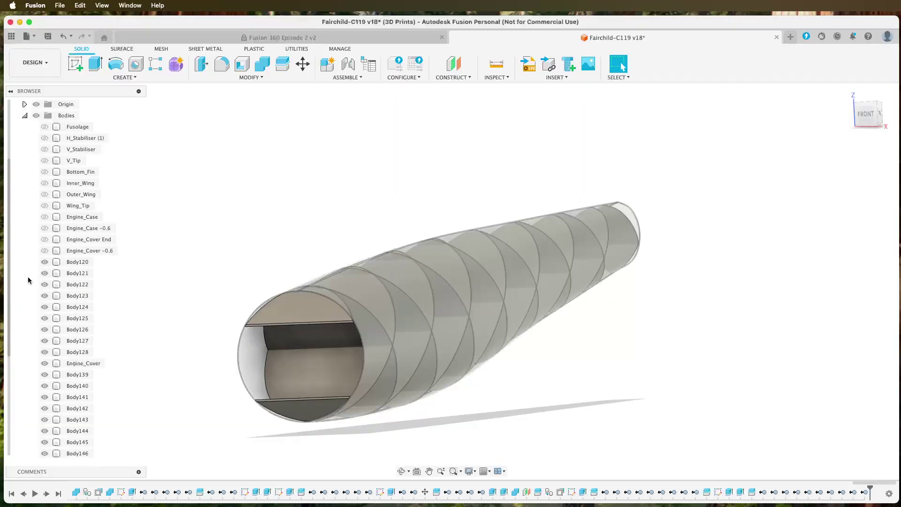
pyautogui.click(45, 363)
pyautogui.moveTo(555, 393); pyautogui.dragTo(690, 376, button='middle')
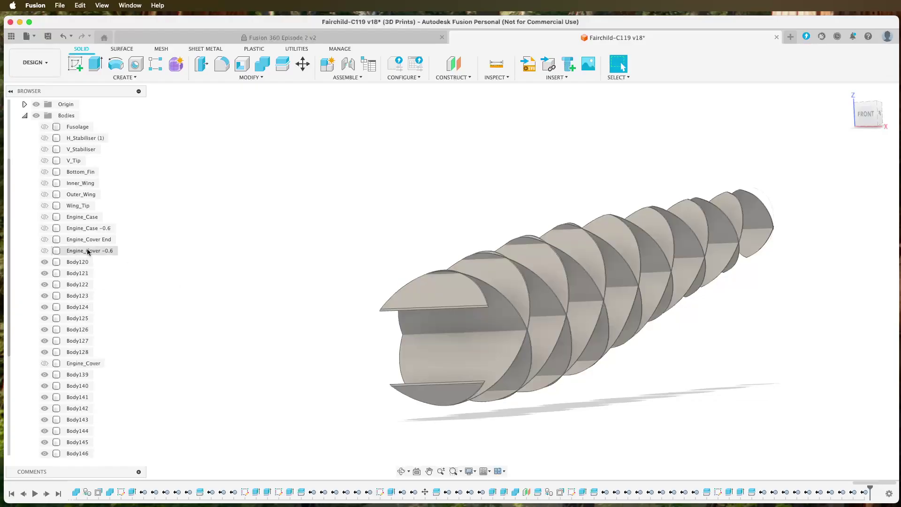
pyautogui.click(45, 217)
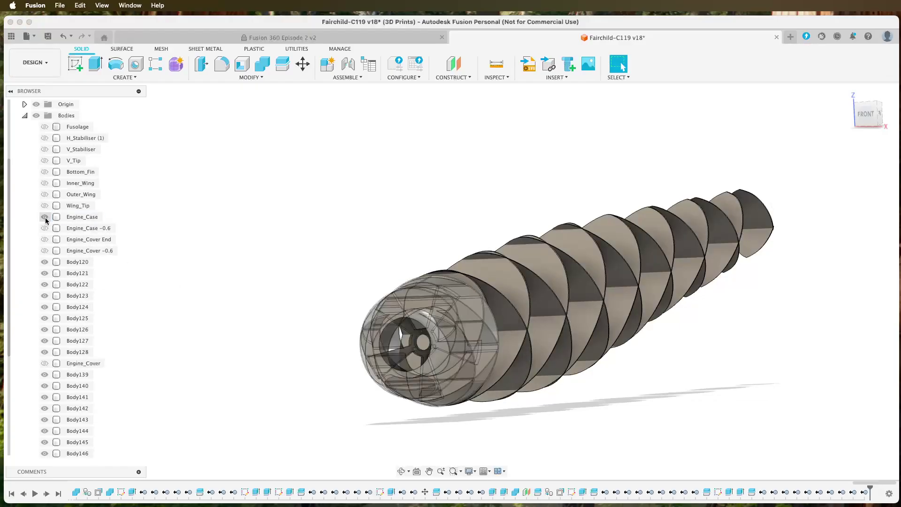
pyautogui.keyDown('shift'); pyautogui.moveTo(289, 386); pyautogui.dragTo(322, 393, button='middle'); pyautogui.keyUp('shift')
pyautogui.scroll(5, 429, 399)
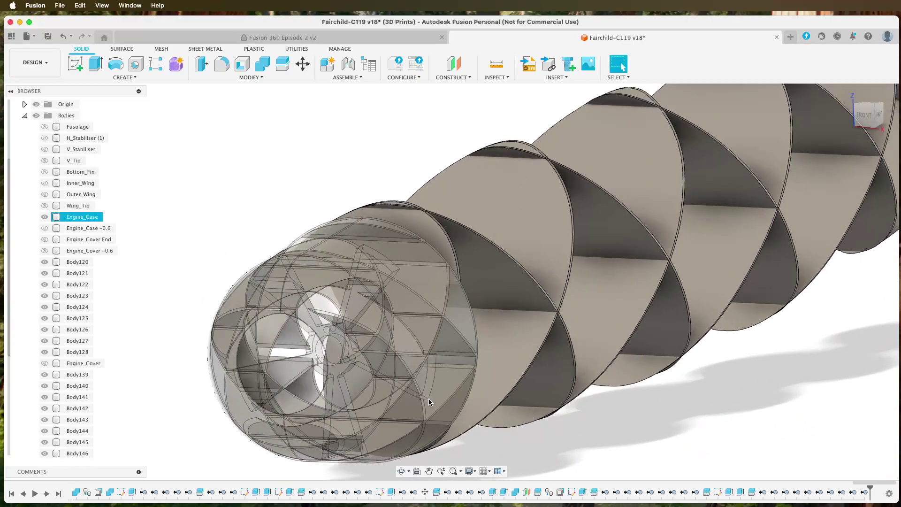
# - Inspect where the Engine_Case body meets the front ribs, and hide Engine_Case
pyautogui.scroll(8, 428, 397)
pyautogui.press('i')
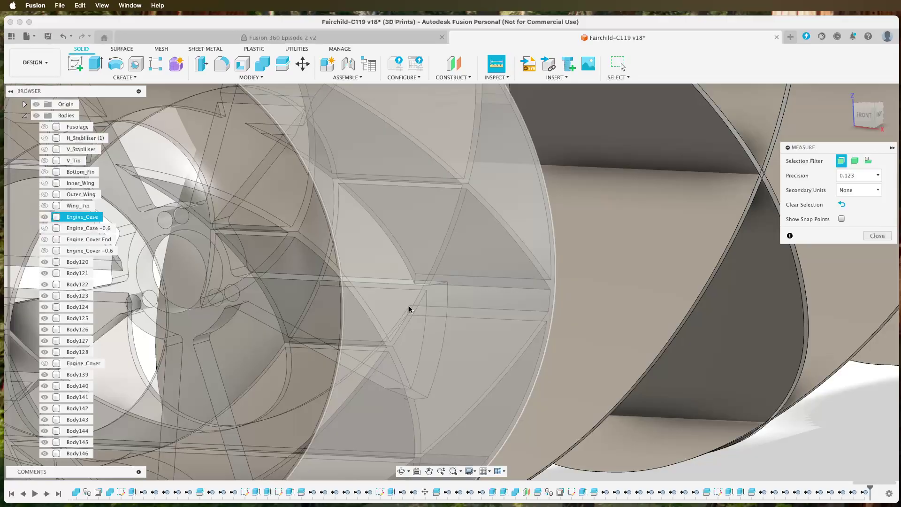
pyautogui.scroll(3, 408, 305)
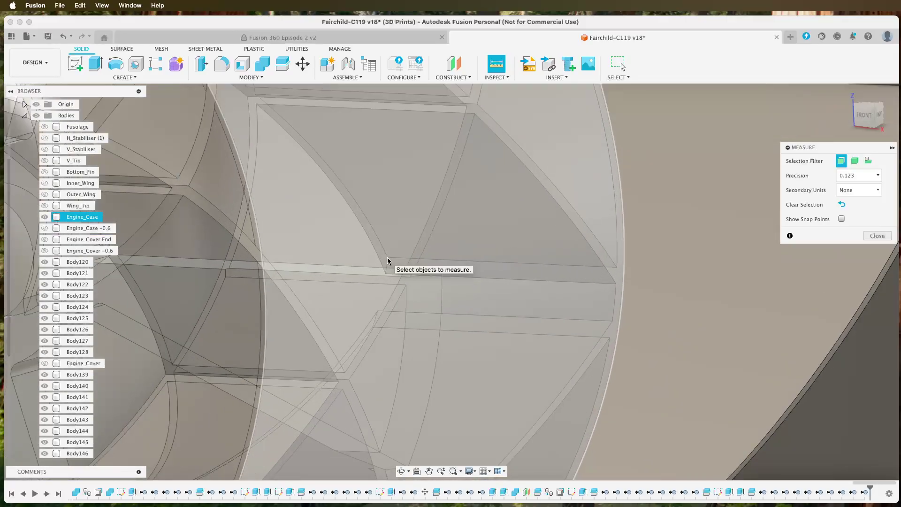
pyautogui.scroll(-10, 422, 300)
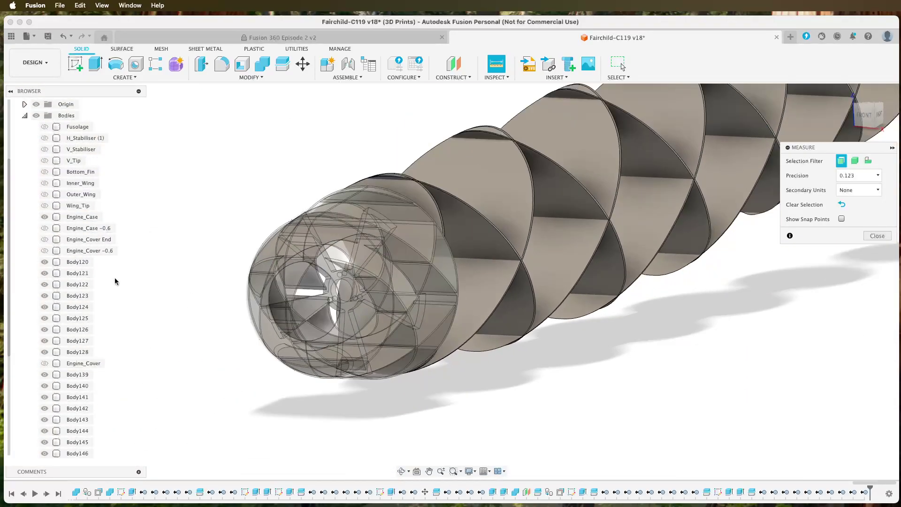
pyautogui.click(44, 217)
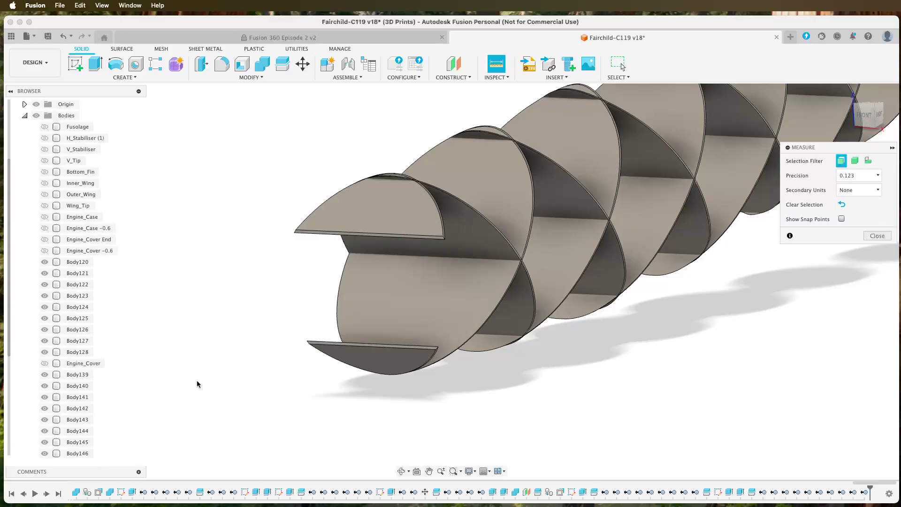
# - Expand the list of sketches and preview Sketch58, Sketch57 and Sketch56 one at a time
pyautogui.scroll(-3, 50, 387)
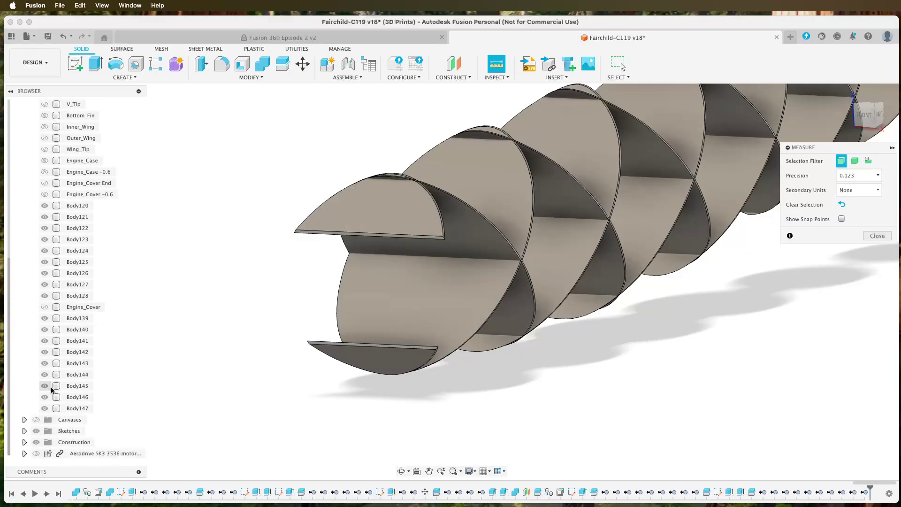
pyautogui.click(24, 431)
pyautogui.scroll(-10, 43, 427)
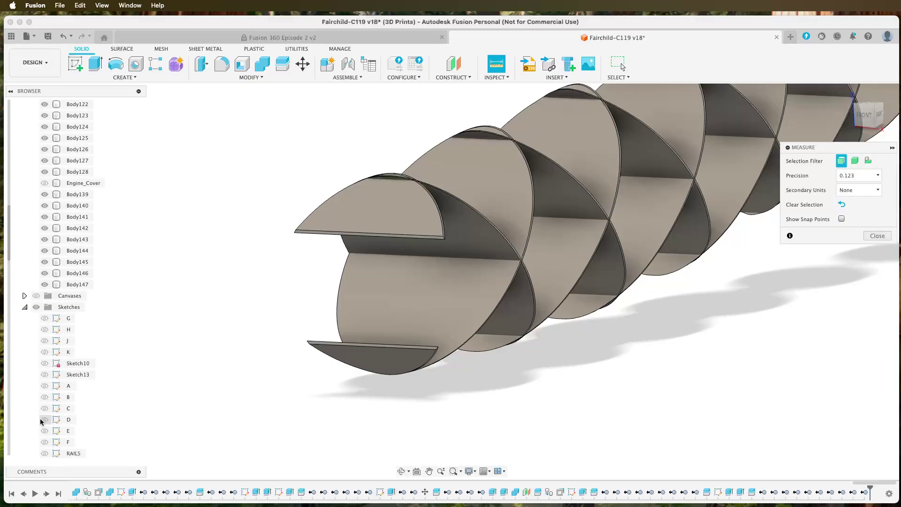
pyautogui.scroll(-8, 43, 426)
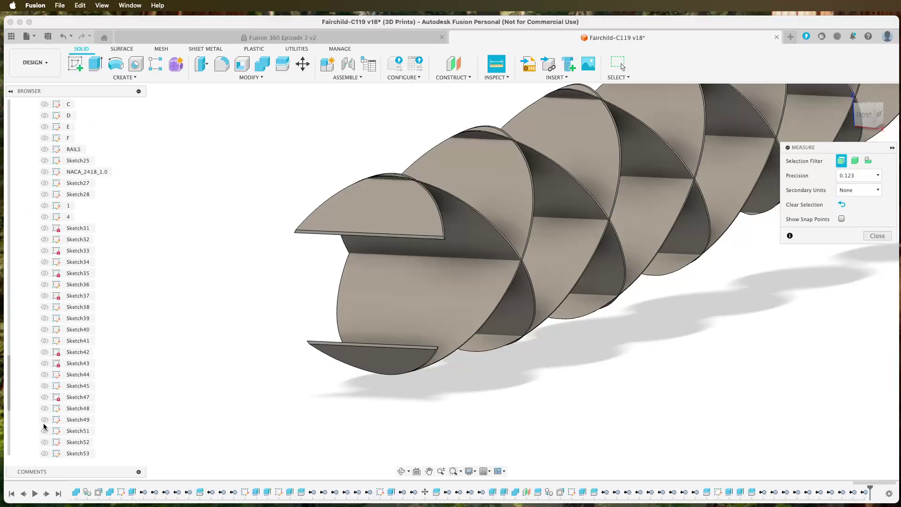
pyautogui.click(44, 422)
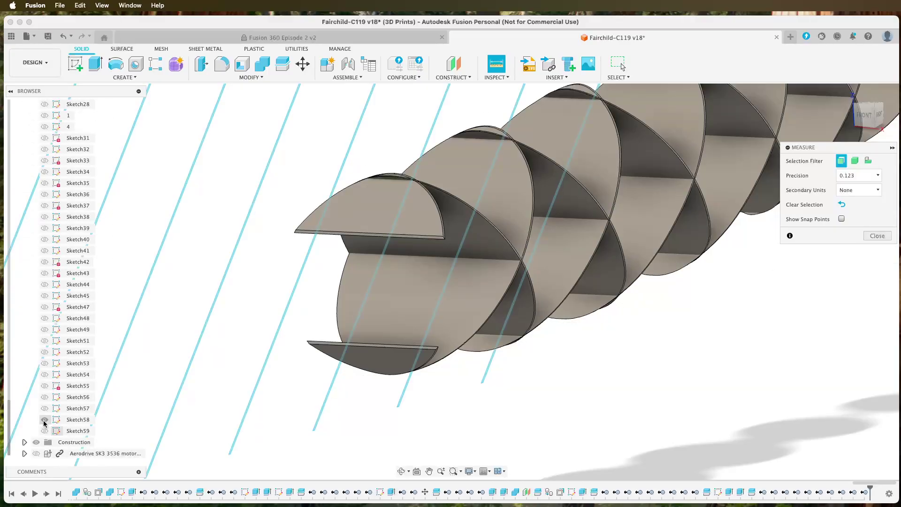
pyautogui.click(44, 420)
pyautogui.click(44, 409)
pyautogui.click(44, 408)
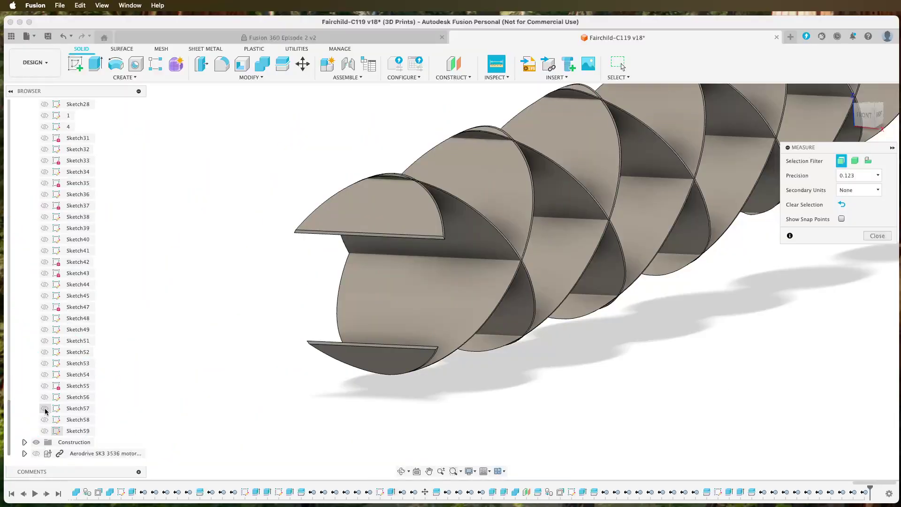
pyautogui.click(47, 399)
pyautogui.click(47, 399)
# - Preview Sketch55, Sketch54, Sketch53 and Sketch52 individually, hiding each one again after viewing it
pyautogui.click(46, 387)
pyautogui.click(46, 386)
pyautogui.click(45, 375)
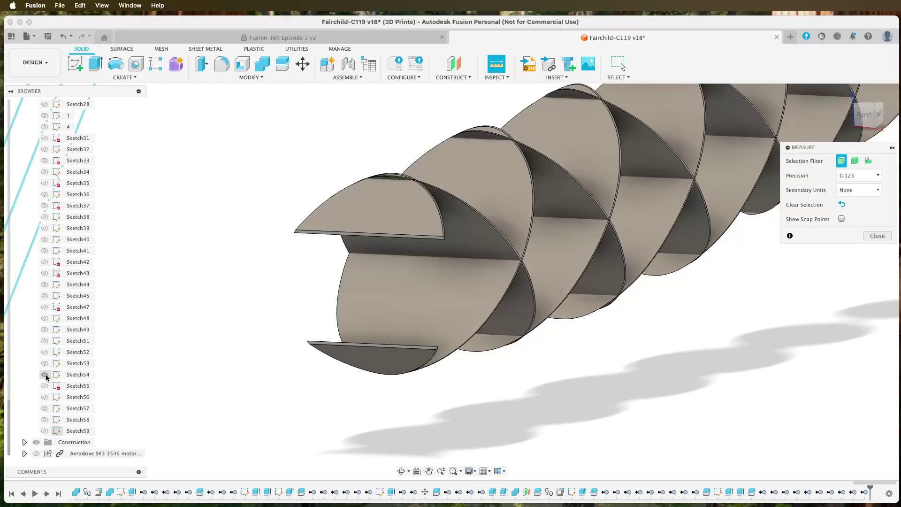
pyautogui.click(44, 375)
pyautogui.click(44, 364)
pyautogui.click(45, 364)
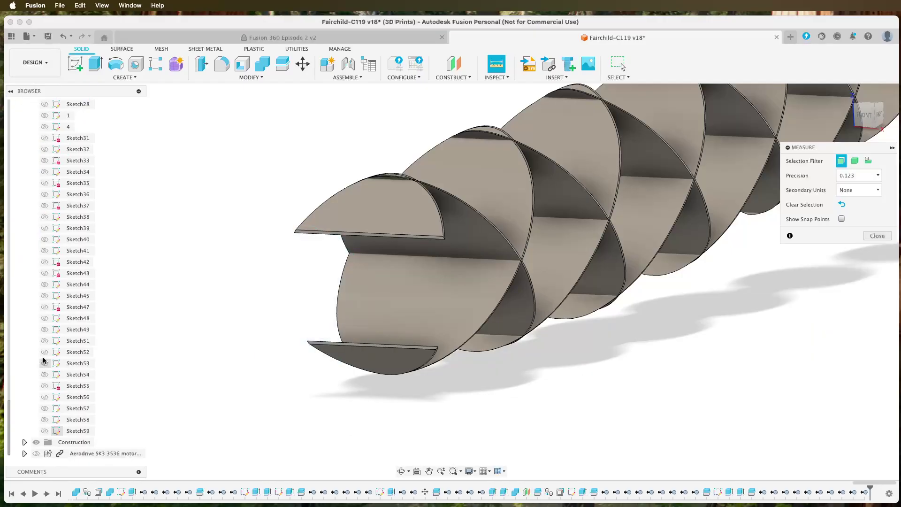
pyautogui.click(45, 352)
pyautogui.click(45, 352)
# - Check the sketches between Sketch41 and Sketch48 for front-end geometry, and hide them all again
pyautogui.click(45, 319)
pyautogui.click(45, 307)
pyautogui.click(45, 296)
pyautogui.click(44, 307)
pyautogui.click(45, 318)
pyautogui.click(45, 284)
pyautogui.click(44, 262)
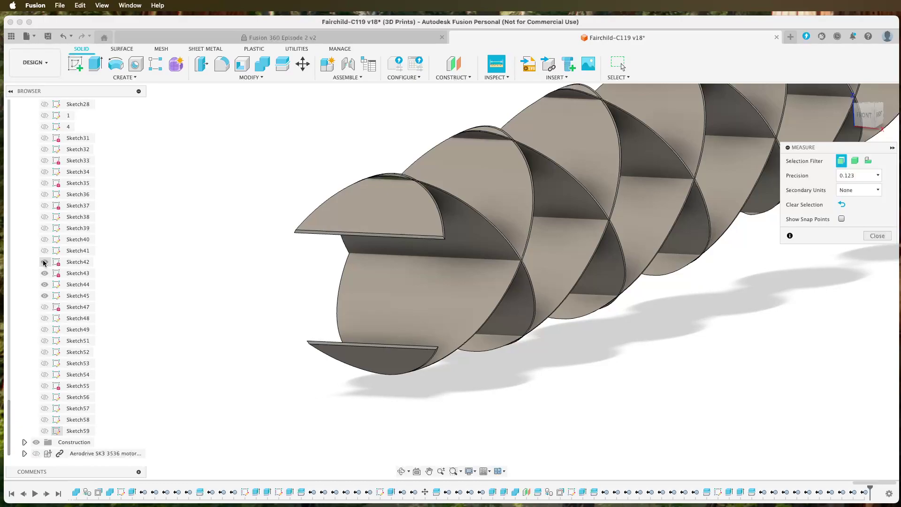
pyautogui.click(44, 251)
pyautogui.click(44, 251)
pyautogui.click(45, 273)
pyautogui.click(45, 284)
pyautogui.click(44, 295)
# - Show Sketch52 and Sketch53 at the front of the ribs, and briefly preview Sketch54
pyautogui.click(45, 352)
pyautogui.click(44, 363)
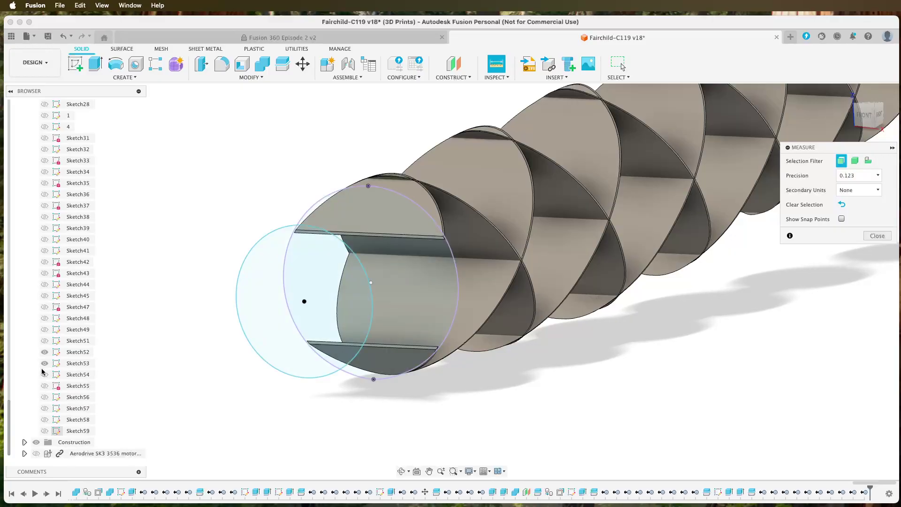
pyautogui.click(45, 374)
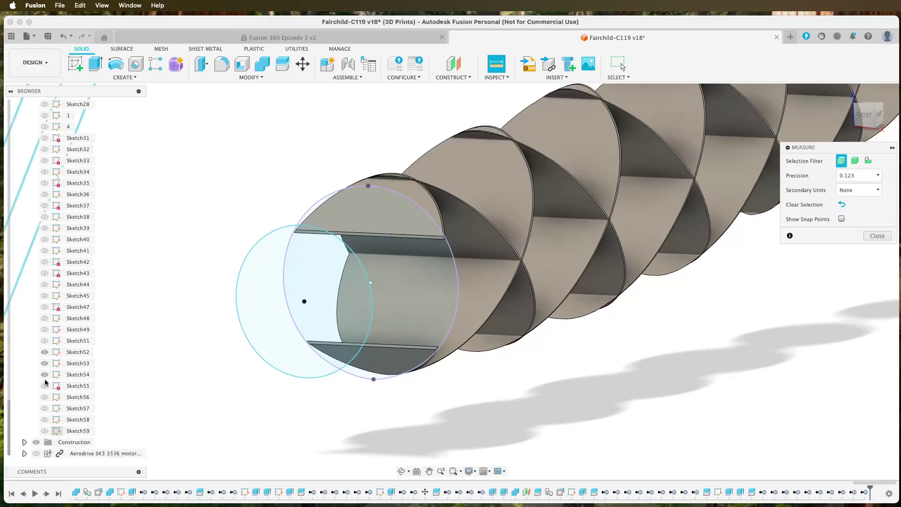
pyautogui.click(44, 375)
# - Show Sketch45 through Sketch51, plus Sketch54 and Sketch55, and examine the front profiles from the front view
pyautogui.click(45, 341)
pyautogui.click(45, 330)
pyautogui.click(45, 318)
pyautogui.click(44, 307)
pyautogui.click(45, 296)
pyautogui.click(45, 375)
pyautogui.click(44, 386)
pyautogui.click(44, 398)
pyautogui.click(44, 397)
pyautogui.keyDown('shift'); pyautogui.moveTo(163, 376); pyautogui.dragTo(184, 369, button='middle'); pyautogui.keyUp('shift')
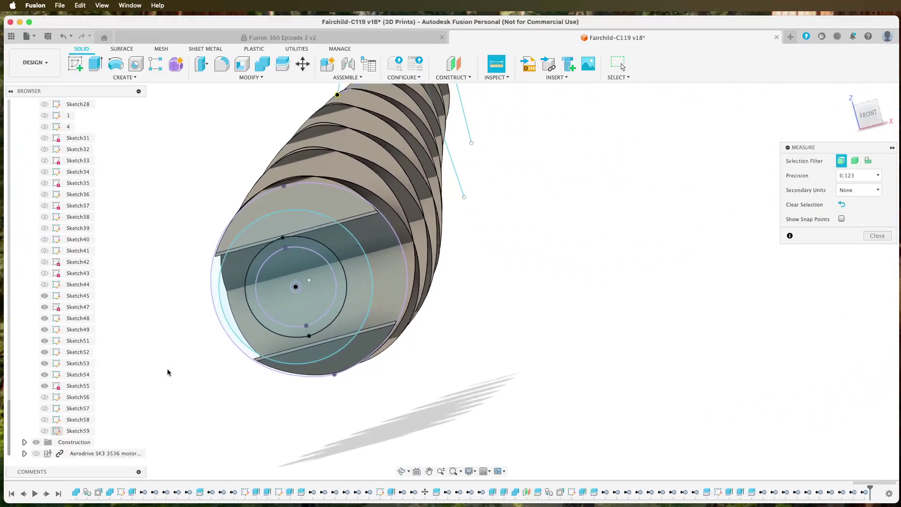
pyautogui.click(869, 123)
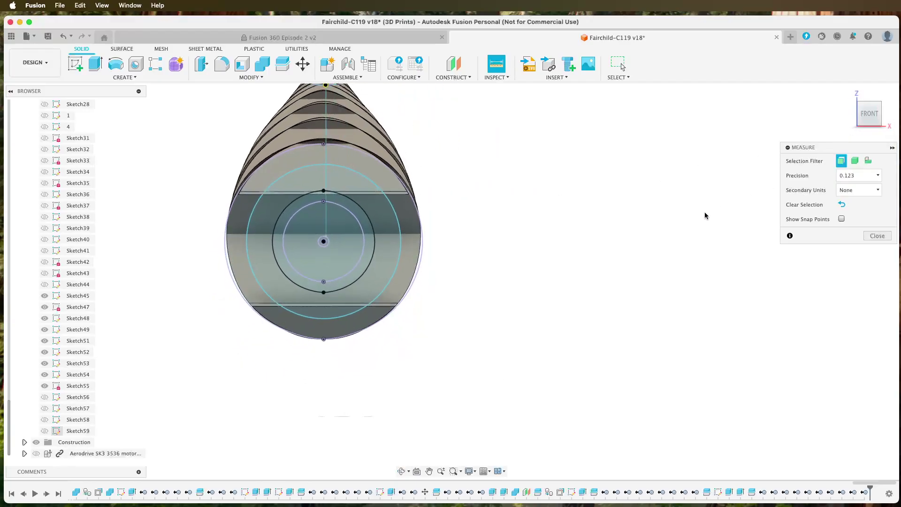
pyautogui.scroll(5, 310, 162)
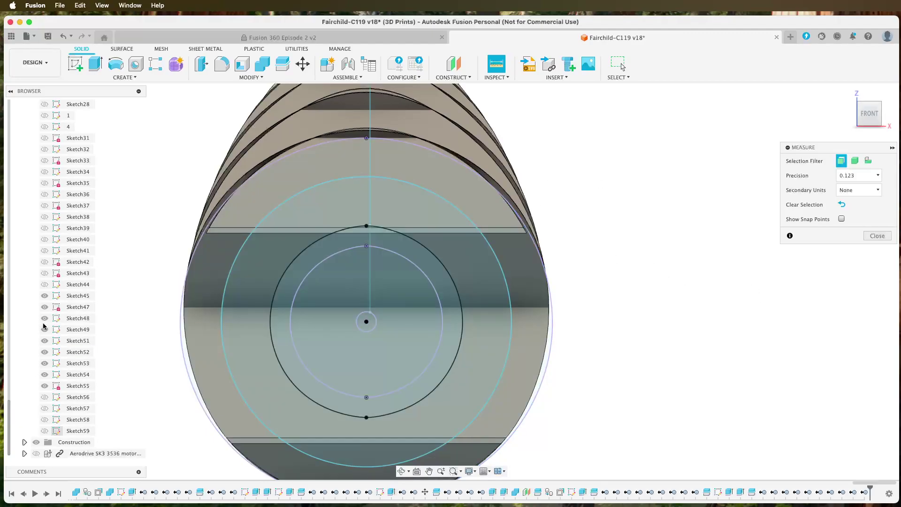
# - Hide Sketch45 through Sketch51 and Sketch54, keeping only Sketch52, Sketch53 and Sketch55 displayed
pyautogui.click(45, 296)
pyautogui.click(45, 307)
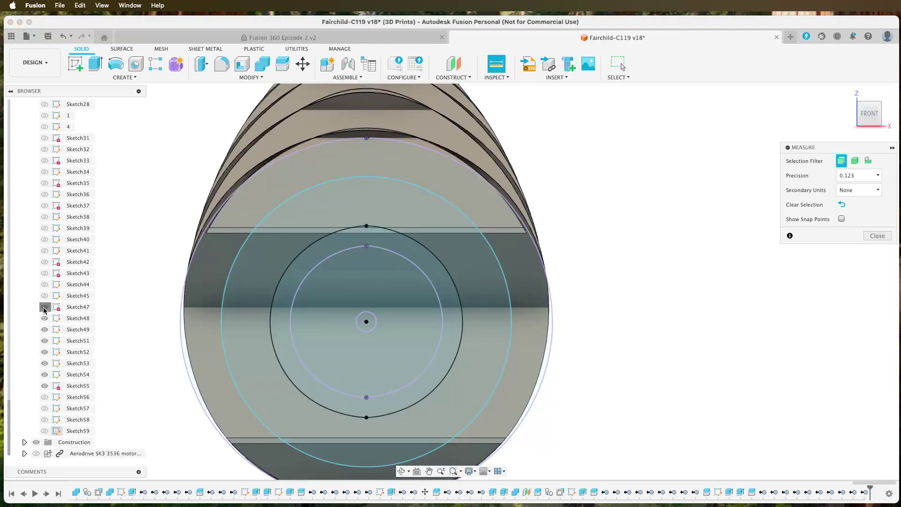
pyautogui.click(44, 319)
pyautogui.click(45, 352)
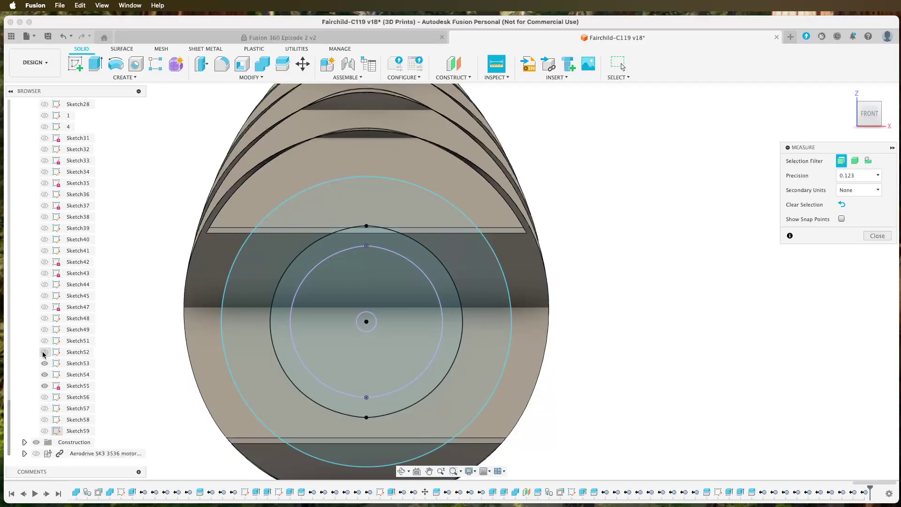
pyautogui.click(44, 352)
pyautogui.click(44, 363)
pyautogui.click(44, 364)
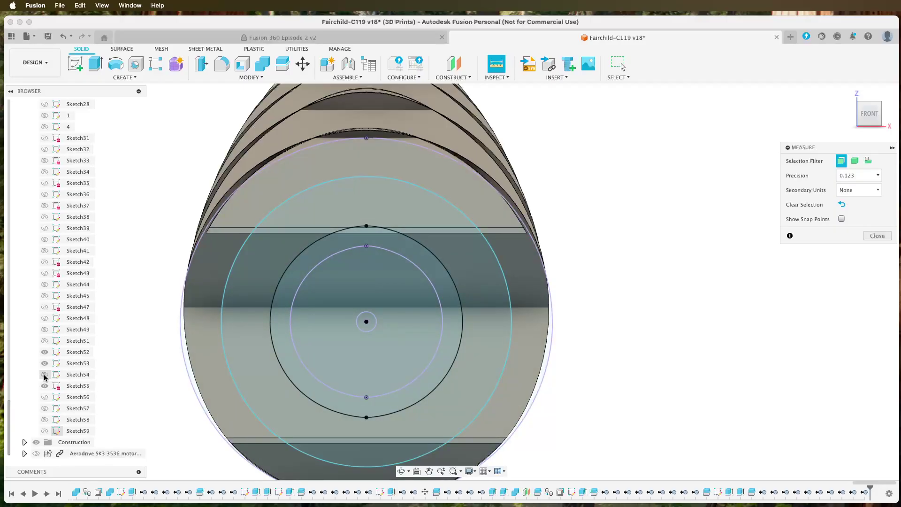
pyautogui.click(44, 385)
pyautogui.click(44, 386)
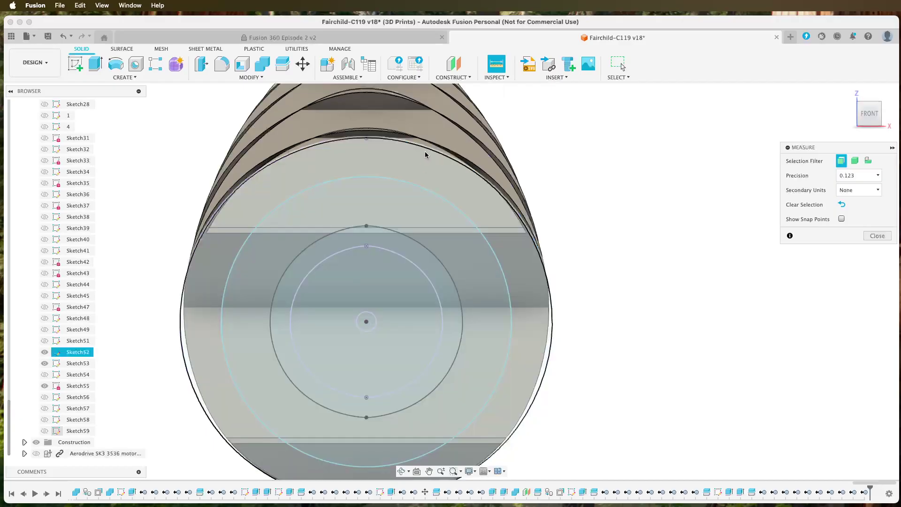
# - Measure the distance to the Sketch53 circle from the Sketch52 outline and from that outline's topmost point
pyautogui.click(426, 148)
pyautogui.click(412, 185)
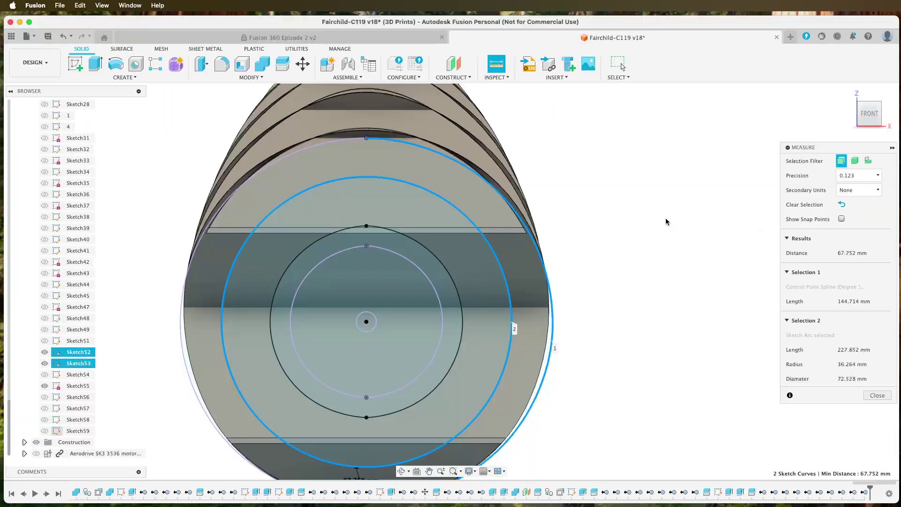
pyautogui.click(876, 395)
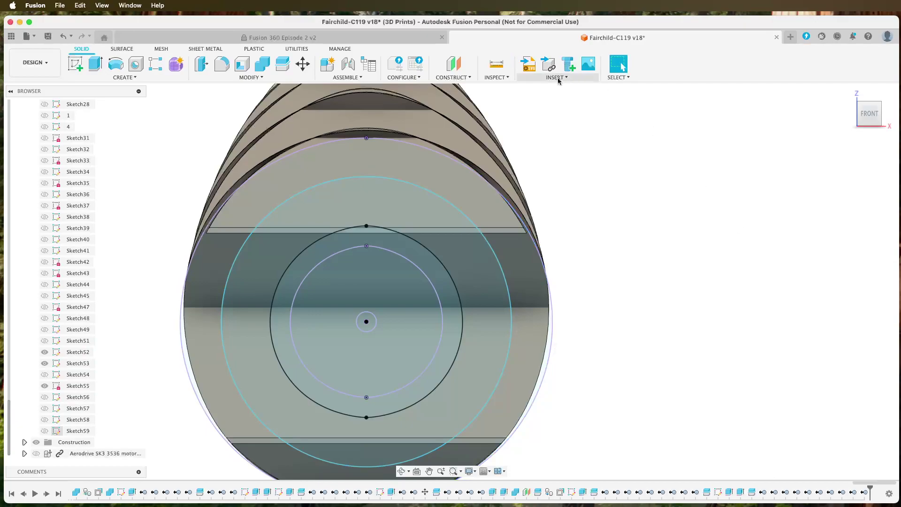
pyautogui.click(496, 64)
pyautogui.click(366, 138)
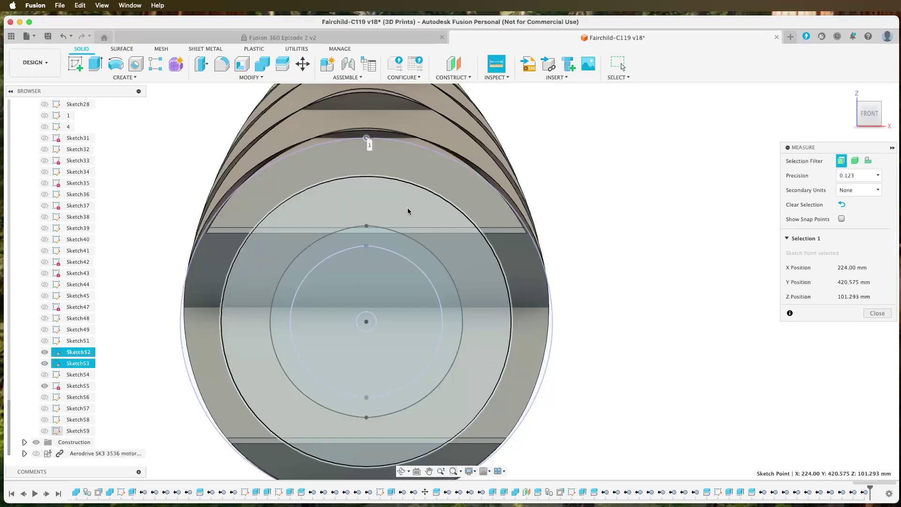
pyautogui.click(367, 178)
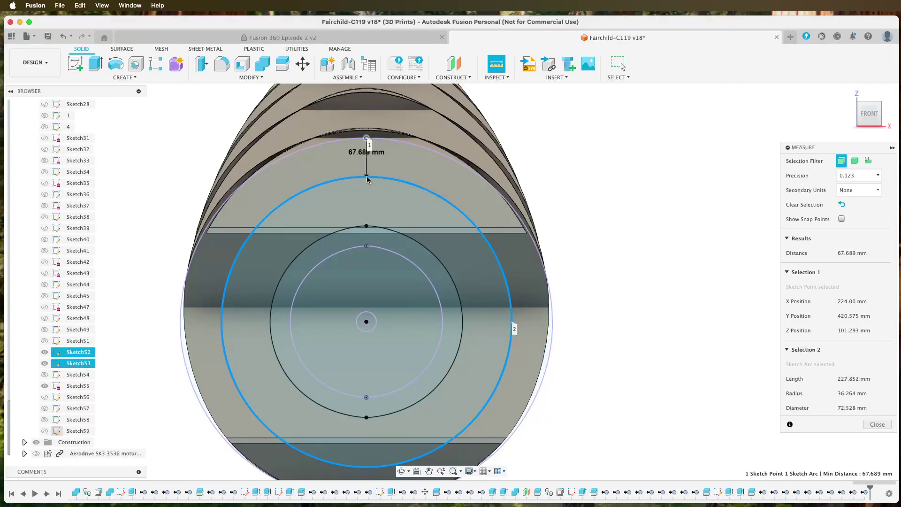
pyautogui.click(884, 429)
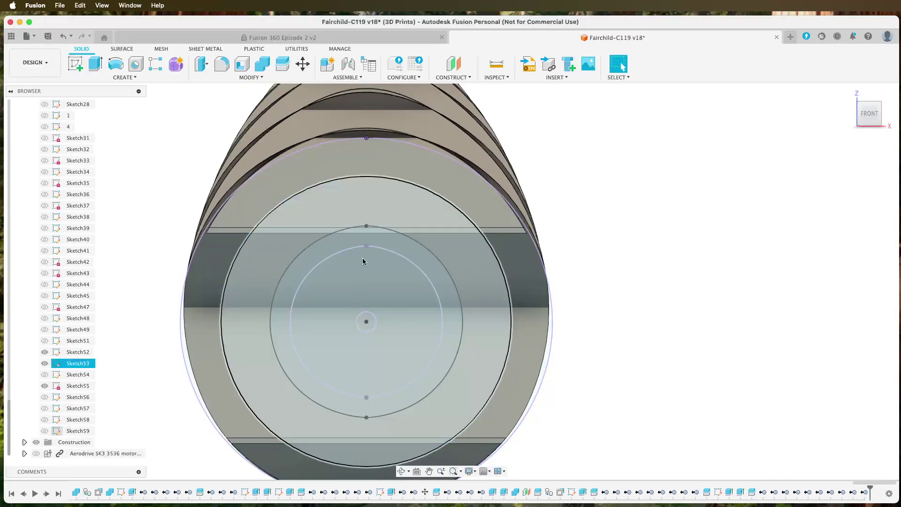
# - Measure the gap between the topmost points of the two larger concentric circles in Sketch55
pyautogui.click(367, 227)
pyautogui.click(489, 65)
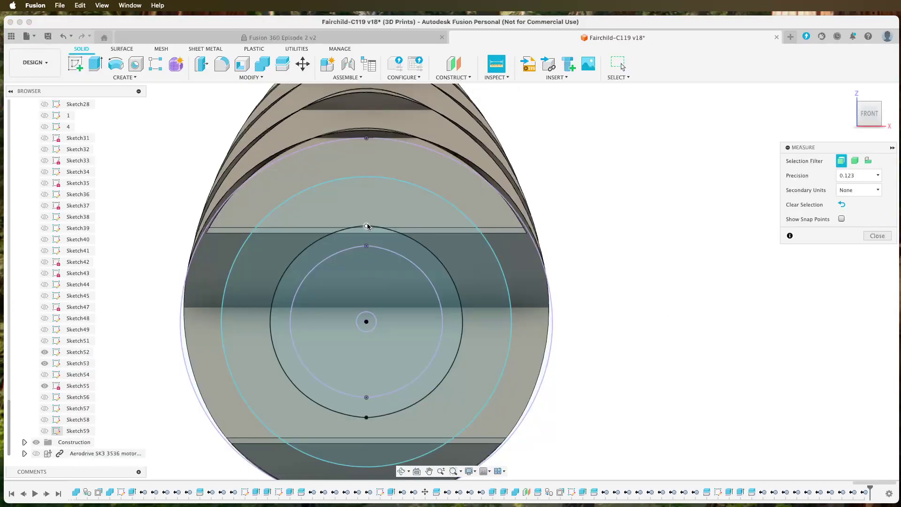
pyautogui.click(366, 227)
pyautogui.click(366, 246)
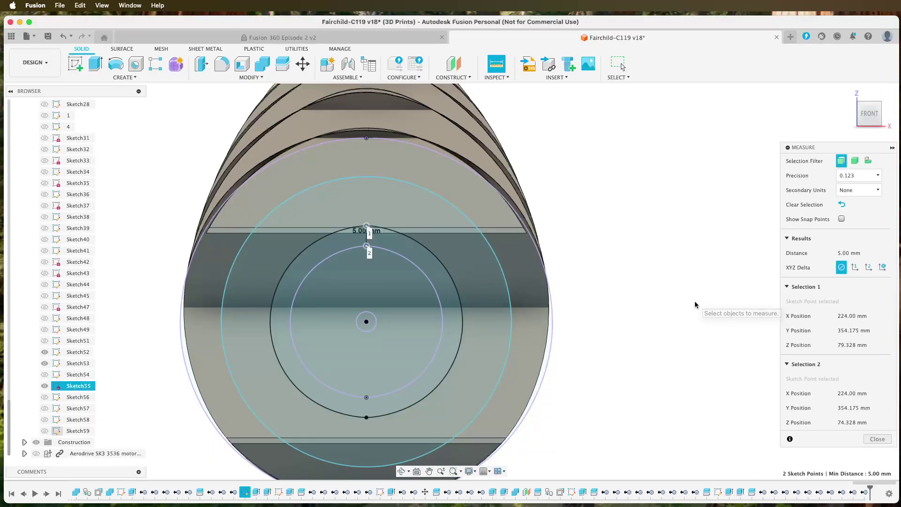
pyautogui.click(877, 439)
# - View the profiles at an angle and toggle Sketch53 and Sketch55 to identify which circles belong to each
pyautogui.keyDown('shift'); pyautogui.moveTo(613, 336); pyautogui.dragTo(579, 338, button='middle'); pyautogui.keyUp('shift')
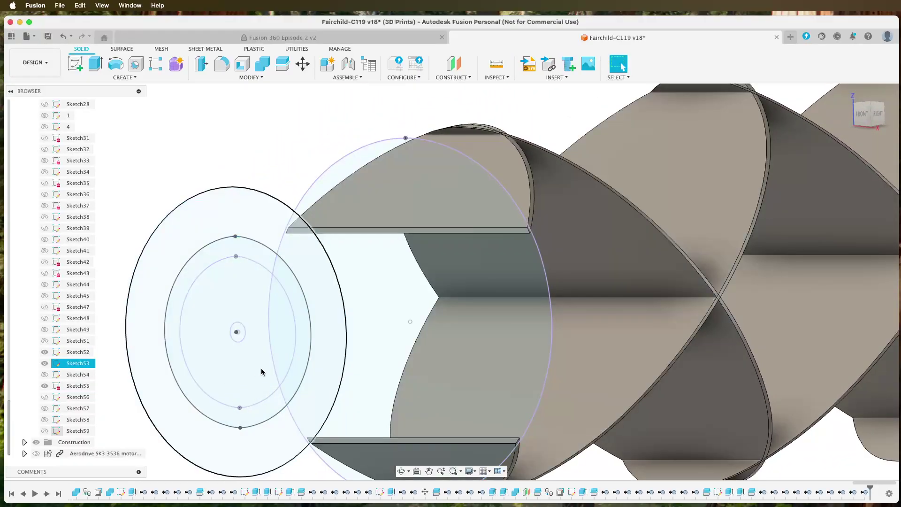
pyautogui.click(44, 364)
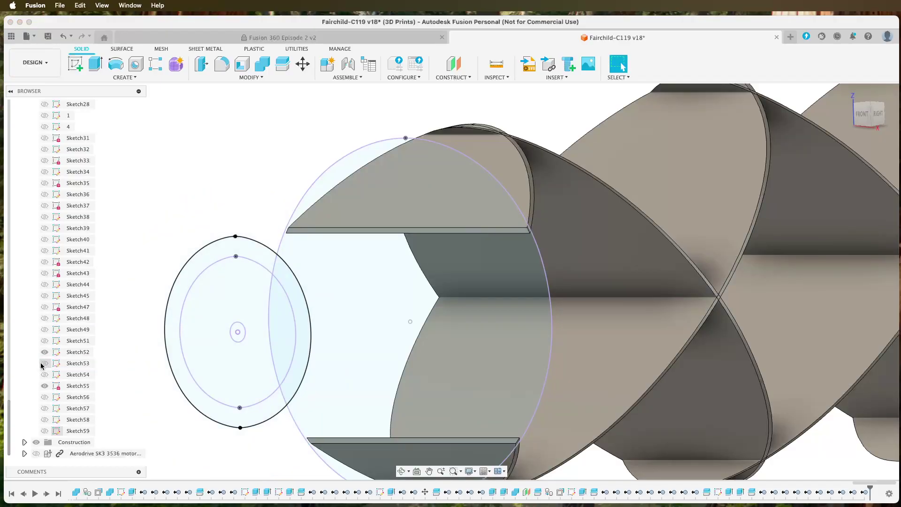
pyautogui.click(44, 363)
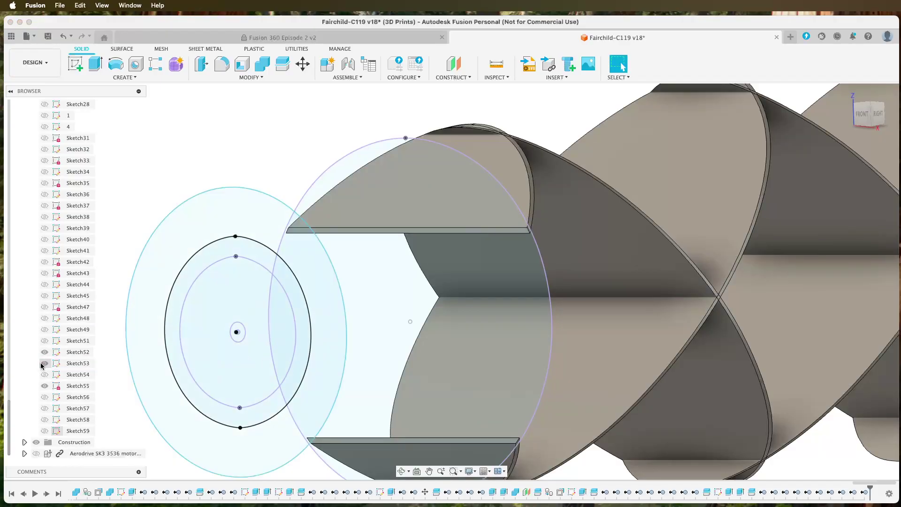
pyautogui.click(44, 364)
pyautogui.click(45, 363)
pyautogui.click(45, 386)
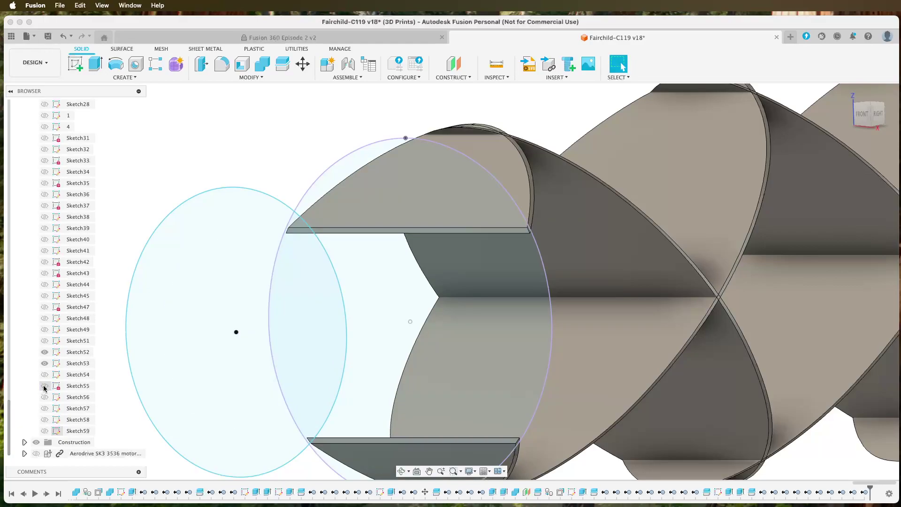
pyautogui.click(44, 387)
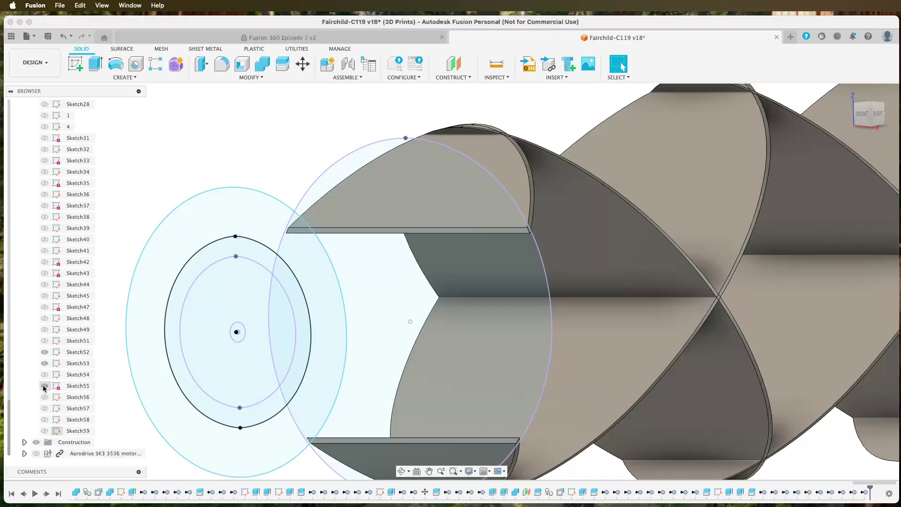
# - Hide Sketch55, Sketch53 and Sketch52 so only the full set of ribs is displayed
pyautogui.click(44, 374)
pyautogui.click(44, 375)
pyautogui.click(44, 386)
pyautogui.click(44, 363)
pyautogui.click(44, 352)
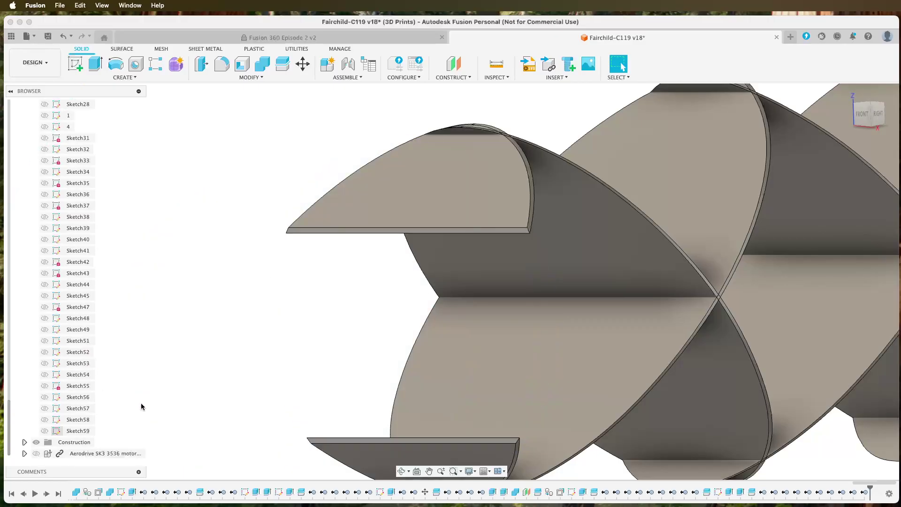
pyautogui.scroll(1, 141, 403)
pyautogui.scroll(-5, 189, 355)
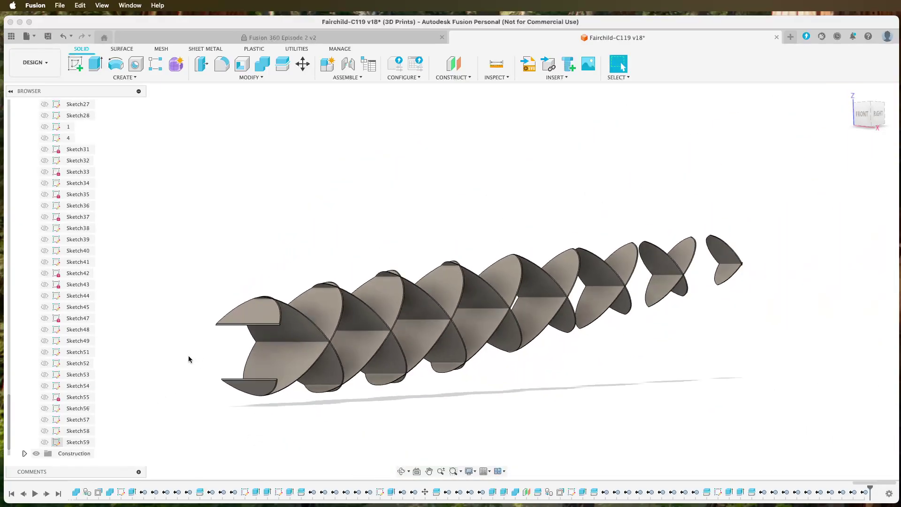
# - Collapse the list of sketches and start a sketch on the flat face of the upper front partial rib (Body126)
pyautogui.scroll(20, 21, 176)
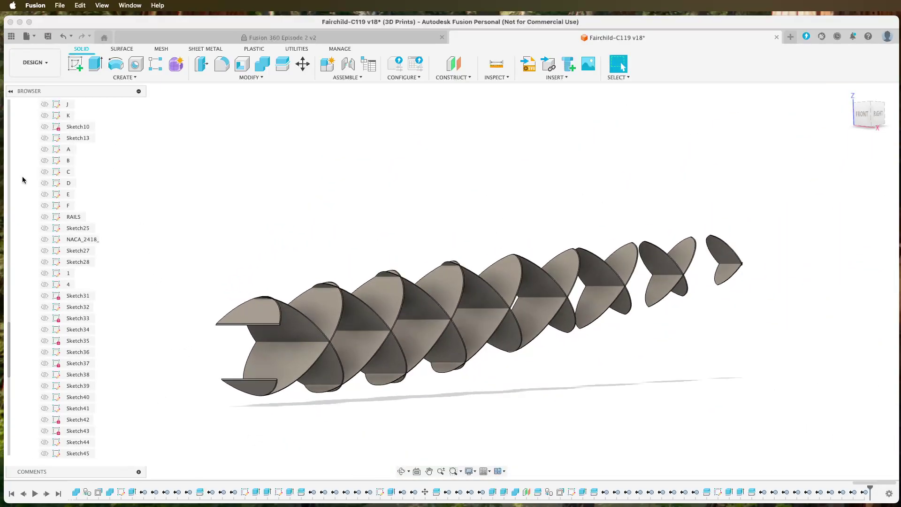
pyautogui.click(24, 206)
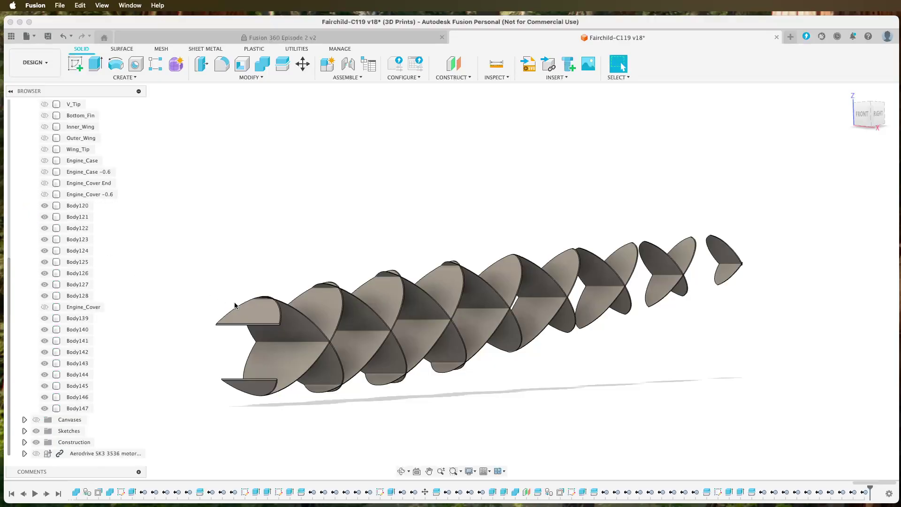
pyautogui.scroll(8, 57, 258)
pyautogui.scroll(3, 167, 287)
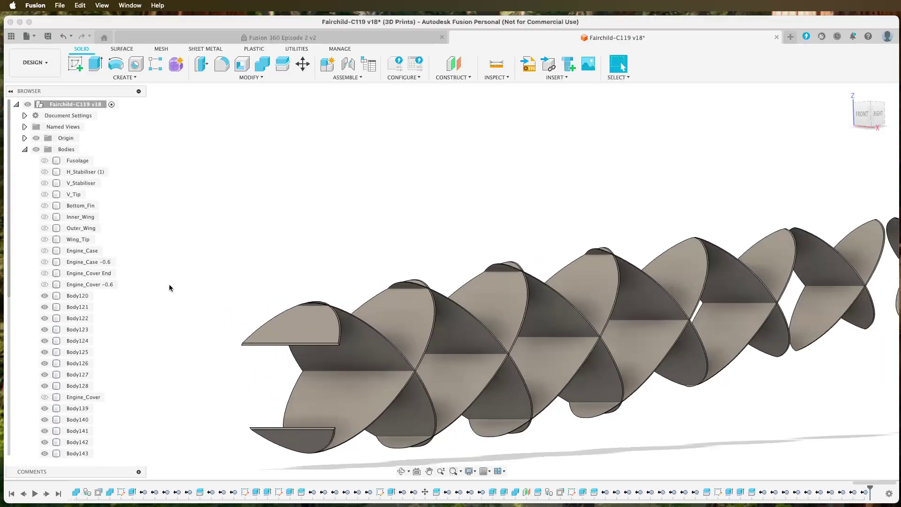
pyautogui.click(863, 114)
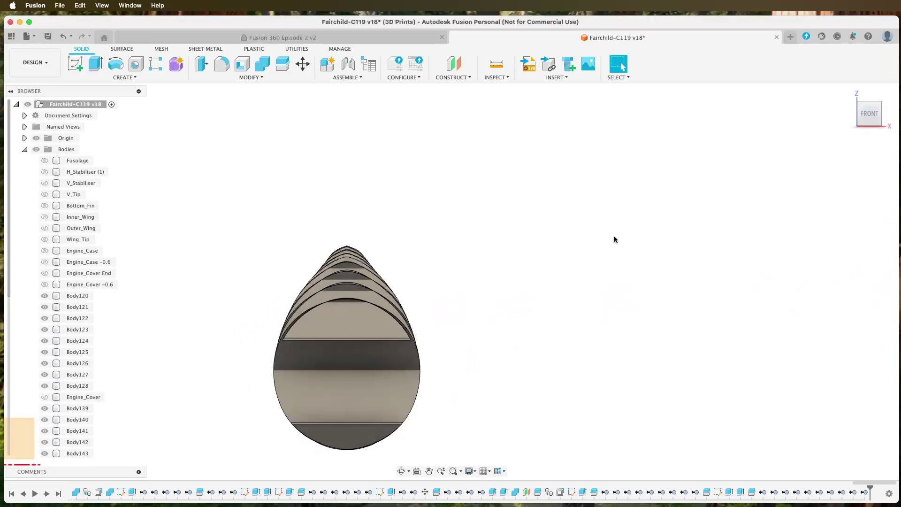
pyautogui.click(69, 69)
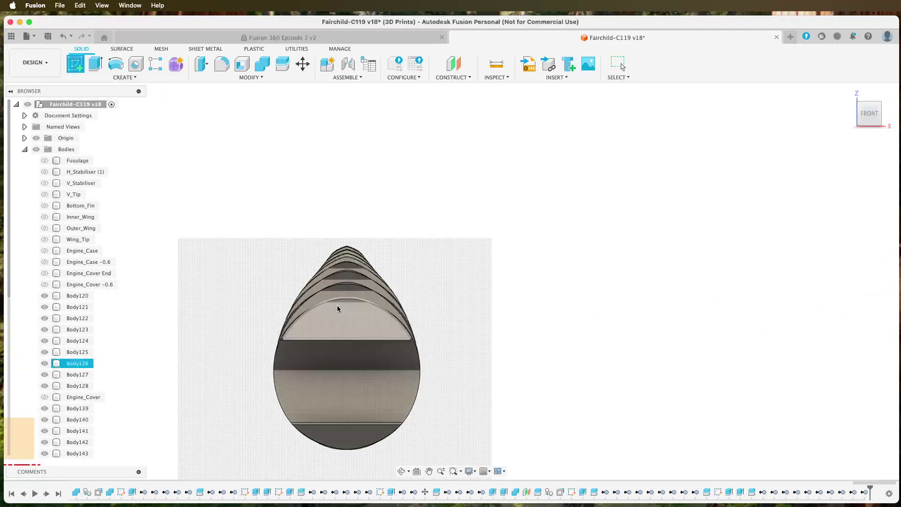
pyautogui.click(305, 393)
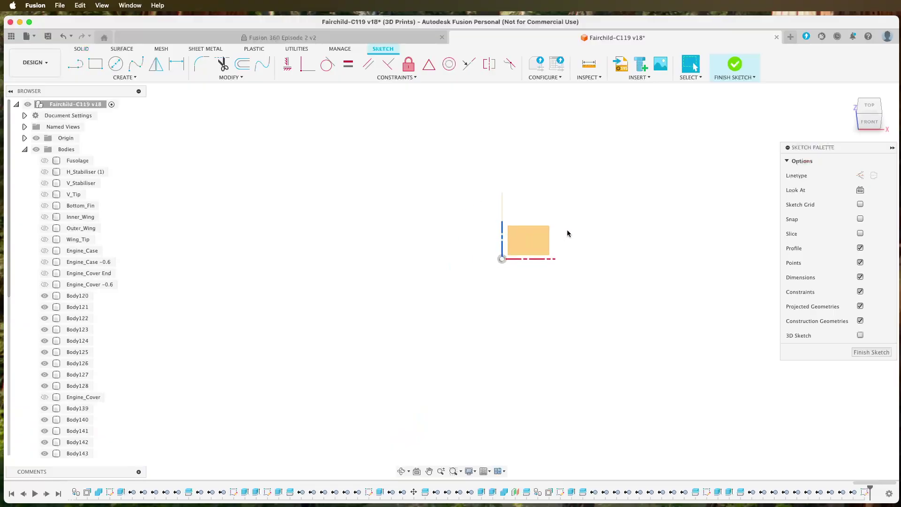
# - Project the half-oval face of the upper front partial rib into the sketch
pyautogui.moveTo(644, 177); pyautogui.dragTo(452, 429, button='middle')
pyautogui.scroll(10, 475, 270)
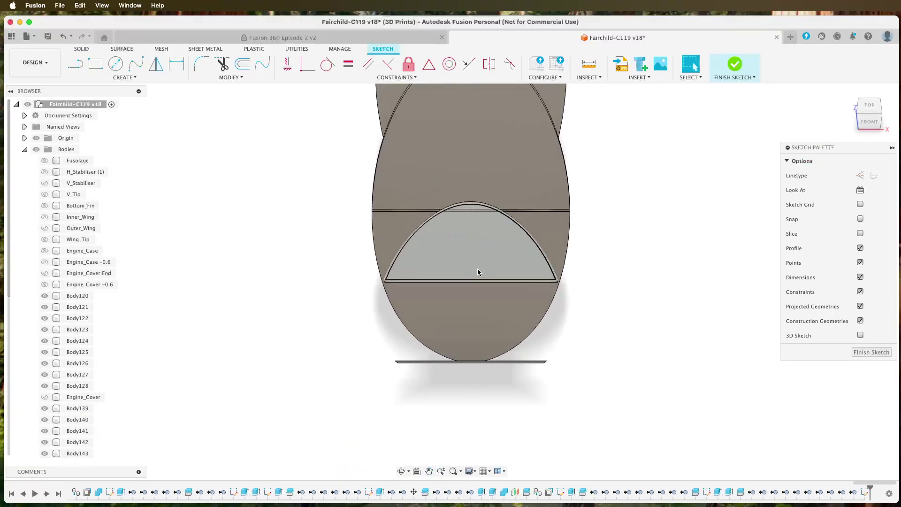
pyautogui.scroll(5, 653, 263)
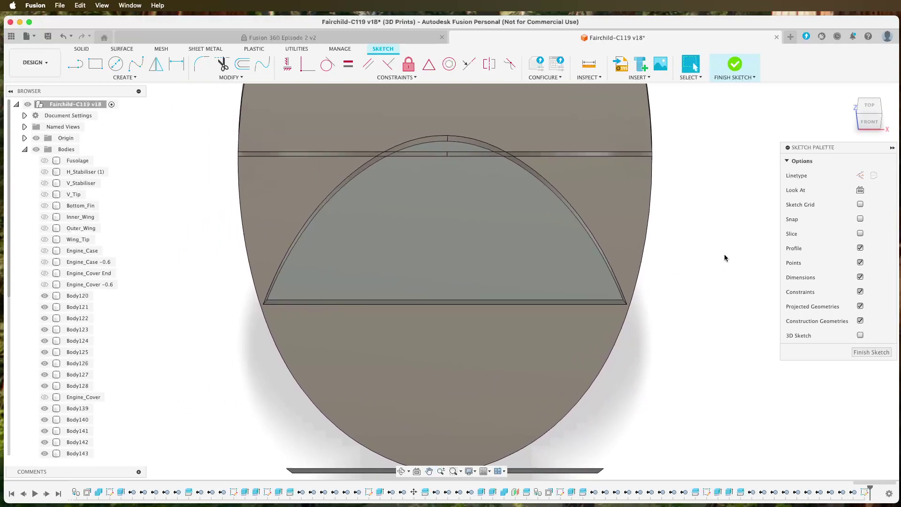
pyautogui.press('p')
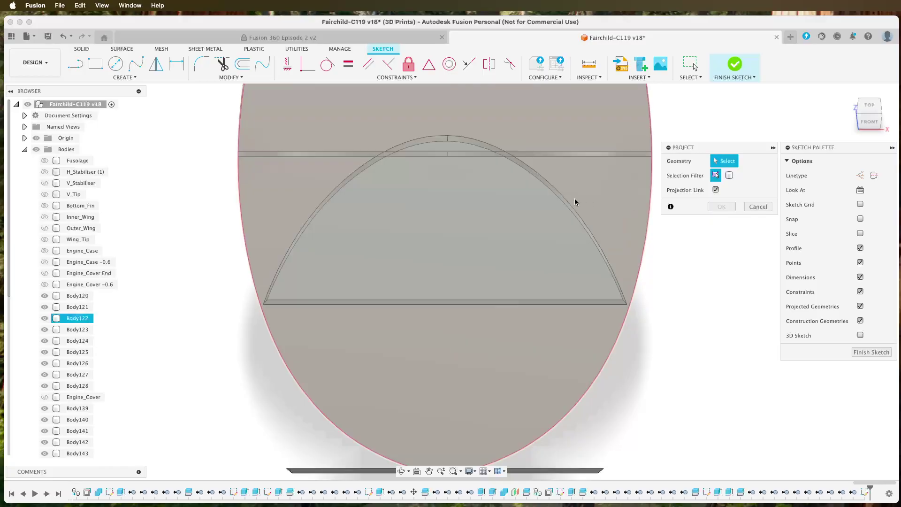
pyautogui.click(551, 196)
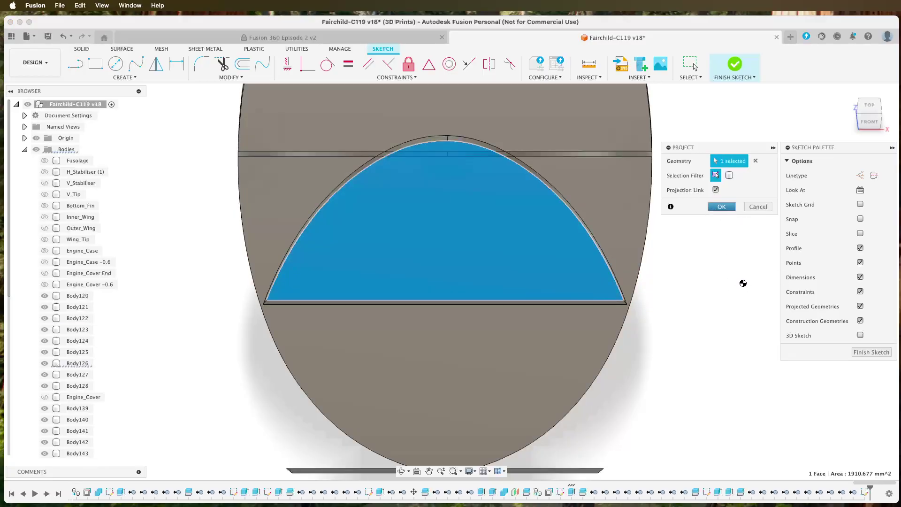
# - Offset the whole projected outline of the upper partial rib 10 mm inward with chain selection and finish the sketch
pyautogui.click(243, 63)
pyautogui.click(546, 190)
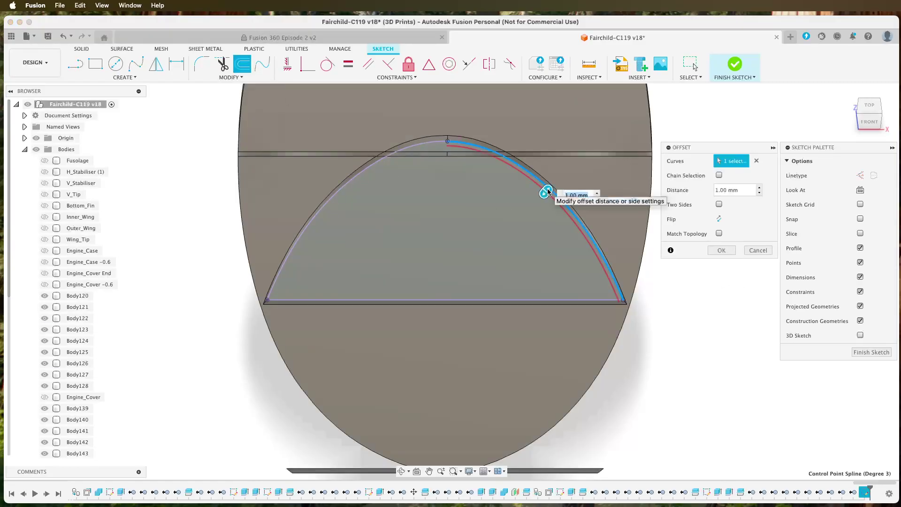
pyautogui.click(718, 175)
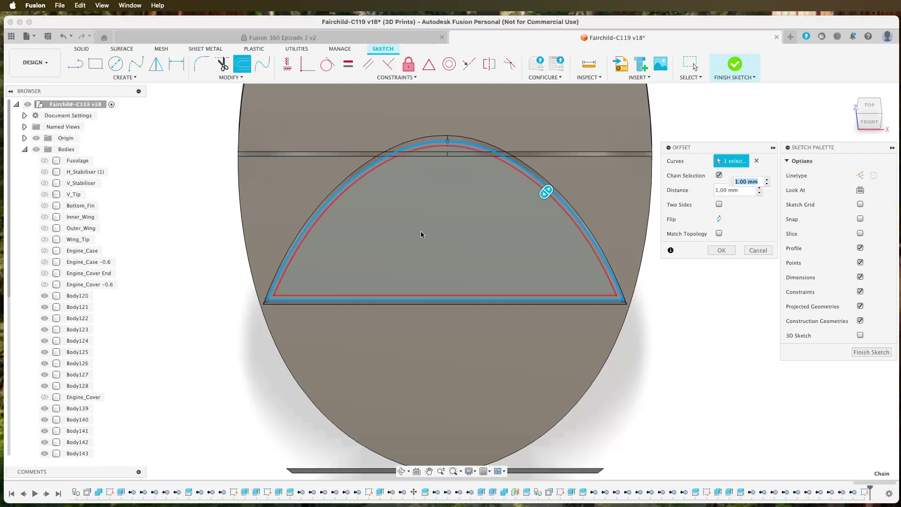
pyautogui.moveTo(547, 195); pyautogui.dragTo(516, 221)
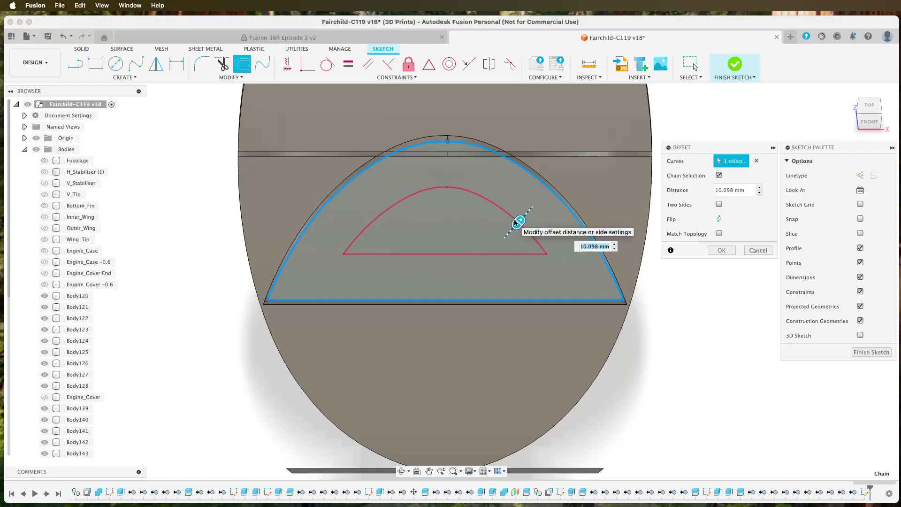
pyautogui.press('Return')
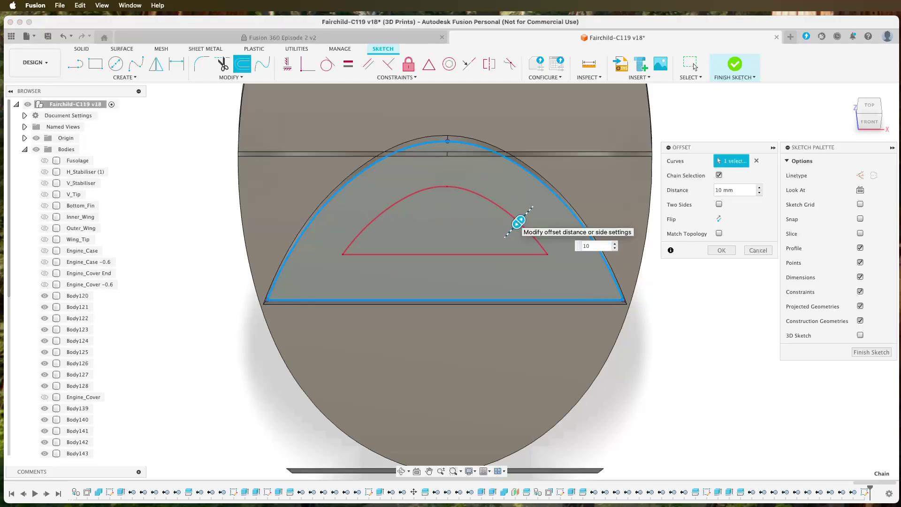
pyautogui.scroll(-4, 591, 249)
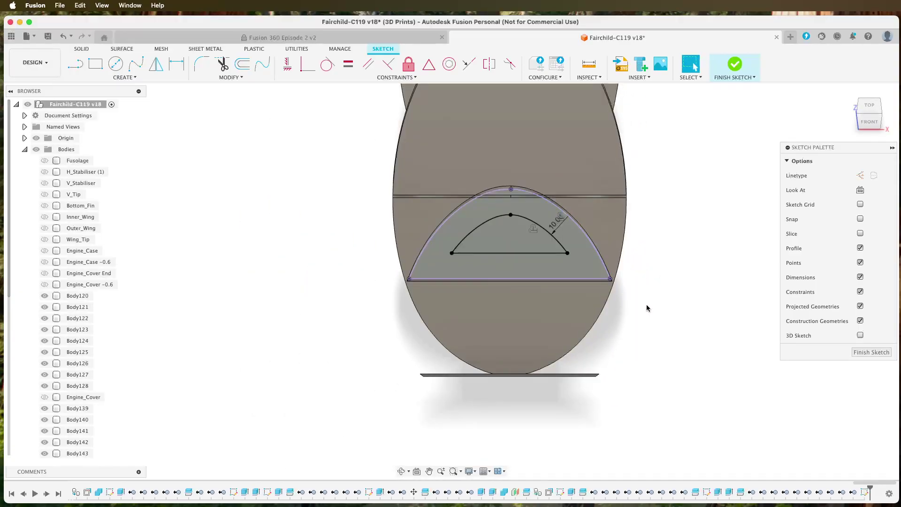
pyautogui.click(871, 352)
# - Start a sketch on the face of the lower front partial rib and project that face's outline into it
pyautogui.keyDown('shift'); pyautogui.moveTo(731, 367); pyautogui.dragTo(727, 334, button='middle'); pyautogui.keyUp('shift')
pyautogui.click(75, 64)
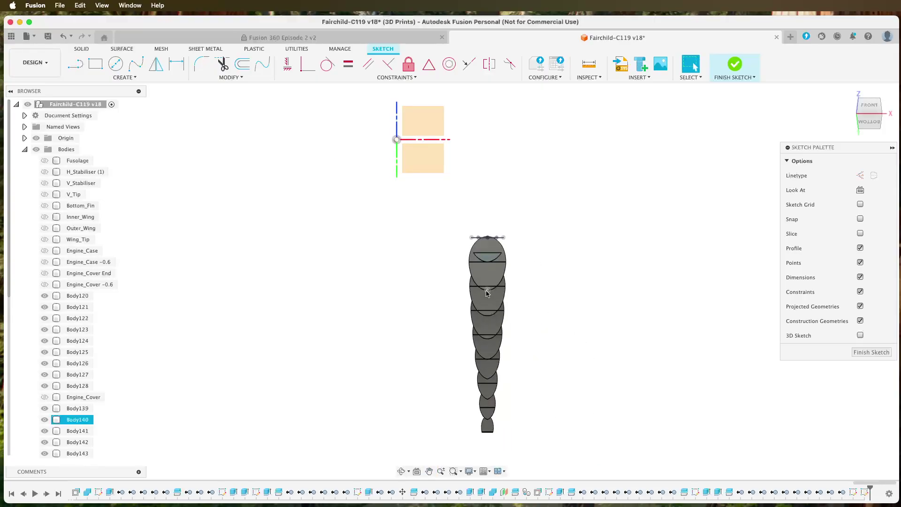
pyautogui.scroll(10, 487, 293)
pyautogui.press('p')
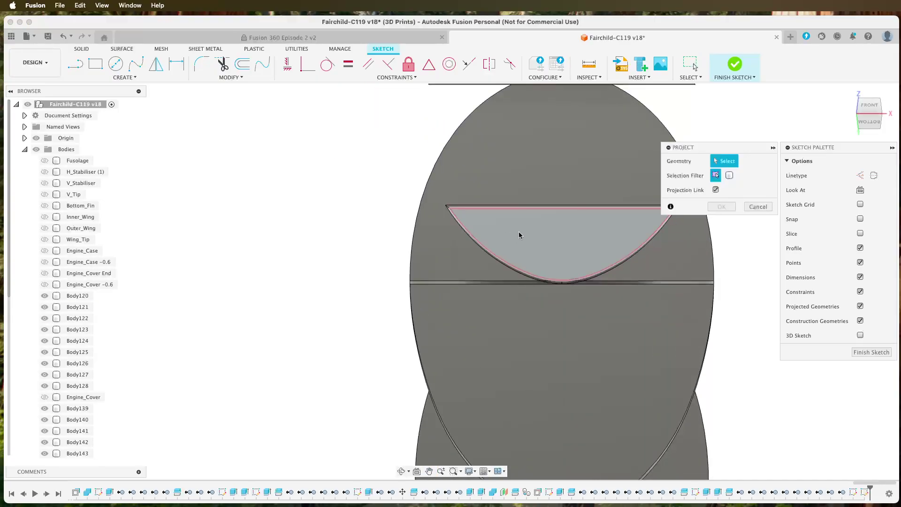
pyautogui.click(571, 256)
pyautogui.click(722, 206)
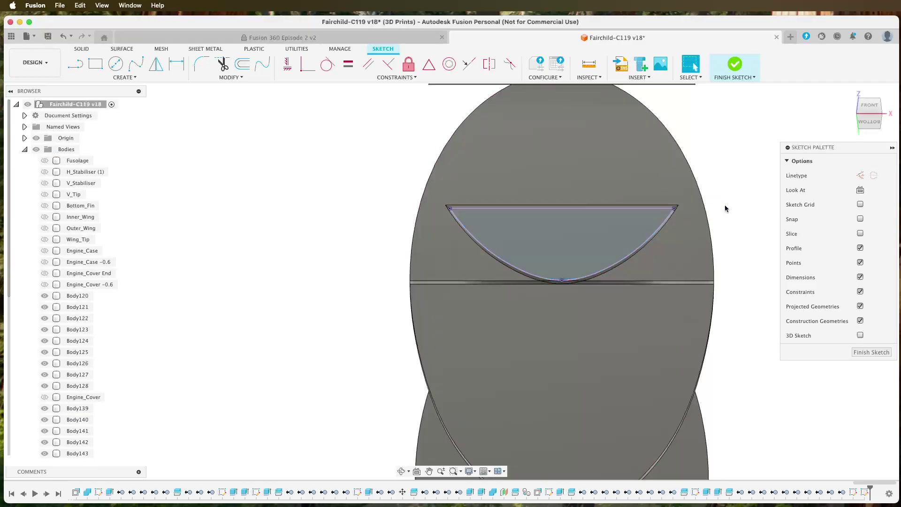
# - Offset the lower partial rib's projected outline inward by -10 mm and finish the sketch
pyautogui.click(242, 64)
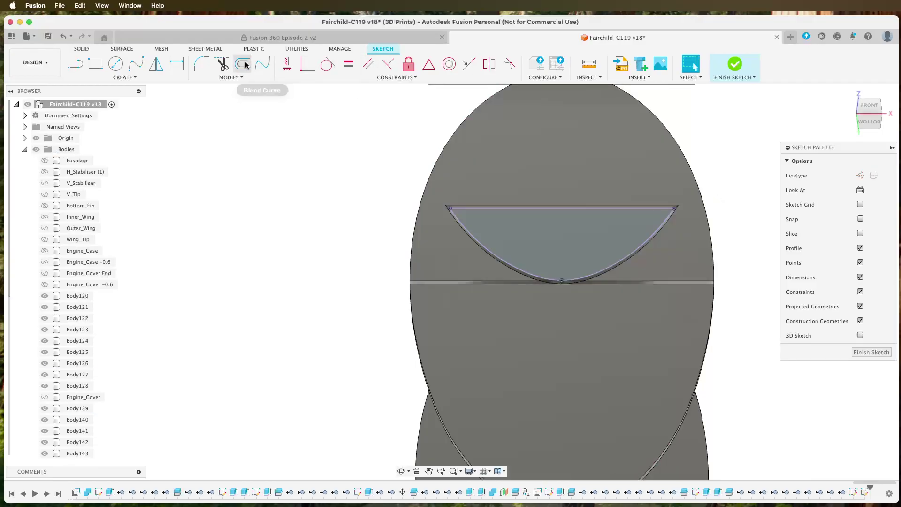
pyautogui.click(514, 209)
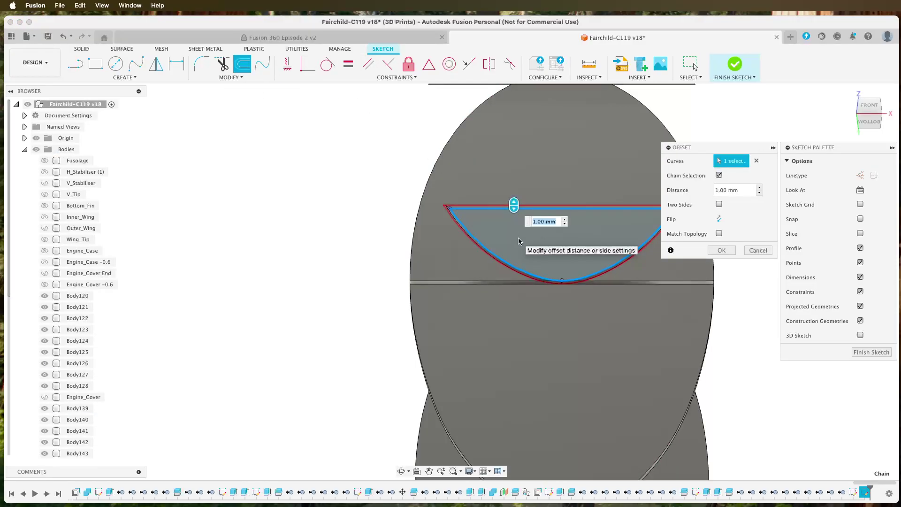
pyautogui.press('Return')
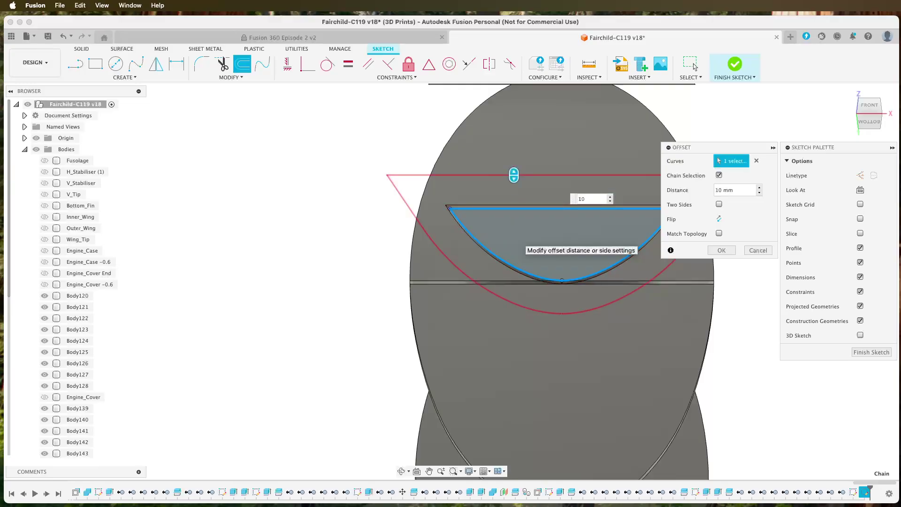
pyautogui.press('Return')
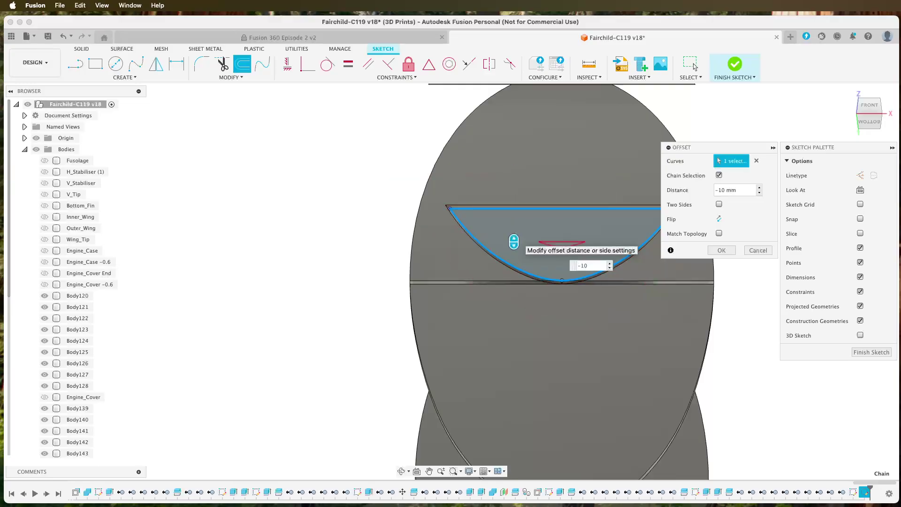
pyautogui.press('Return')
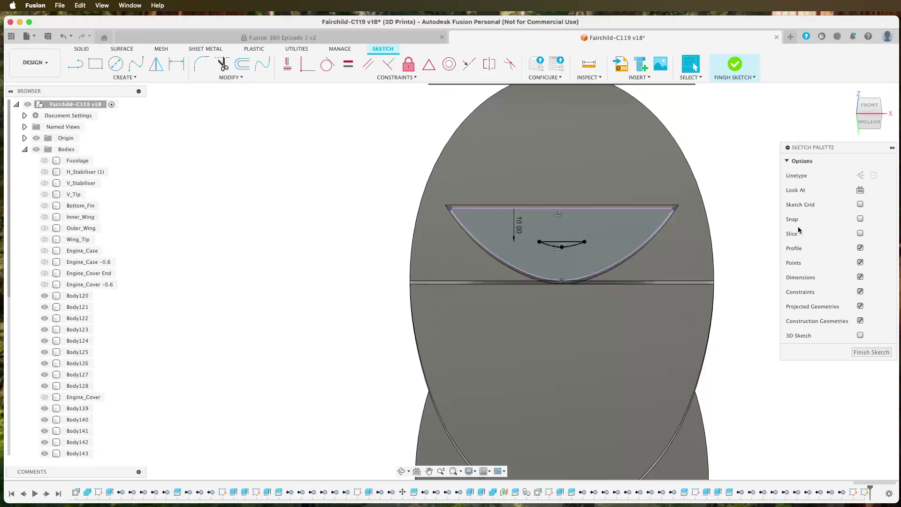
pyautogui.click(860, 351)
pyautogui.scroll(-3, 791, 289)
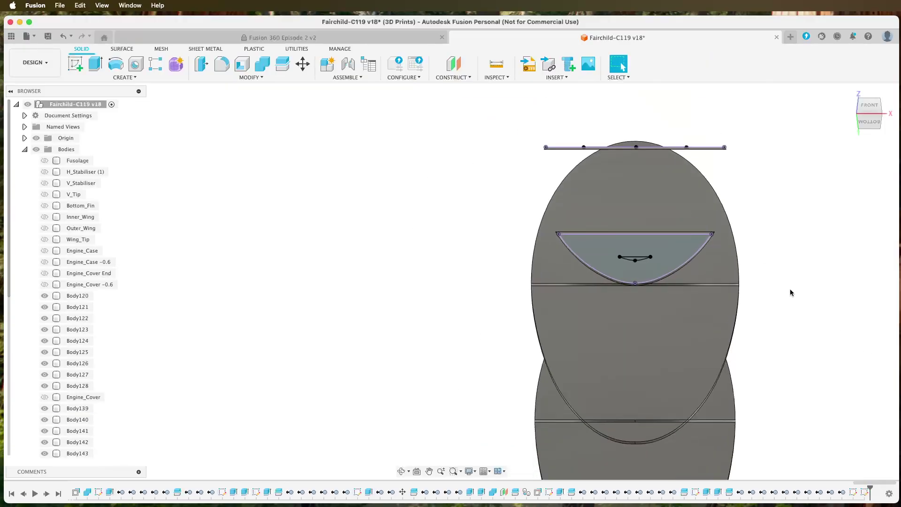
# - Extrude the small offset profile by -3.50 mm as a cut through the lower front partial rib
pyautogui.keyDown('shift'); pyautogui.moveTo(789, 282); pyautogui.dragTo(663, 281, button='middle'); pyautogui.keyUp('shift')
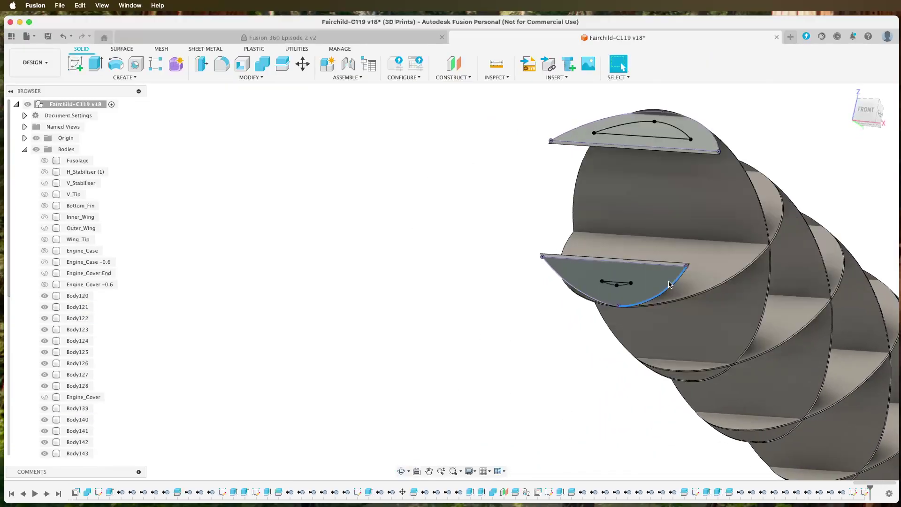
pyautogui.click(663, 282)
pyautogui.scroll(5, 663, 282)
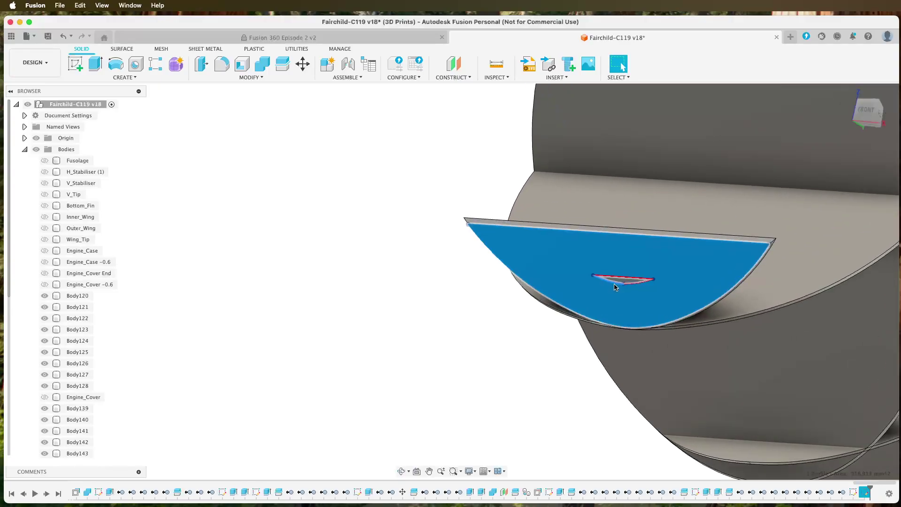
pyautogui.click(633, 281)
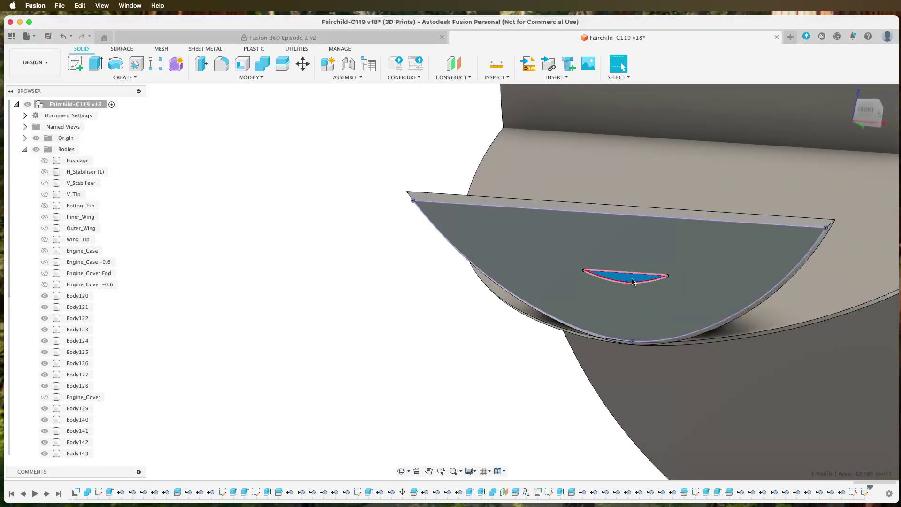
pyautogui.press('e')
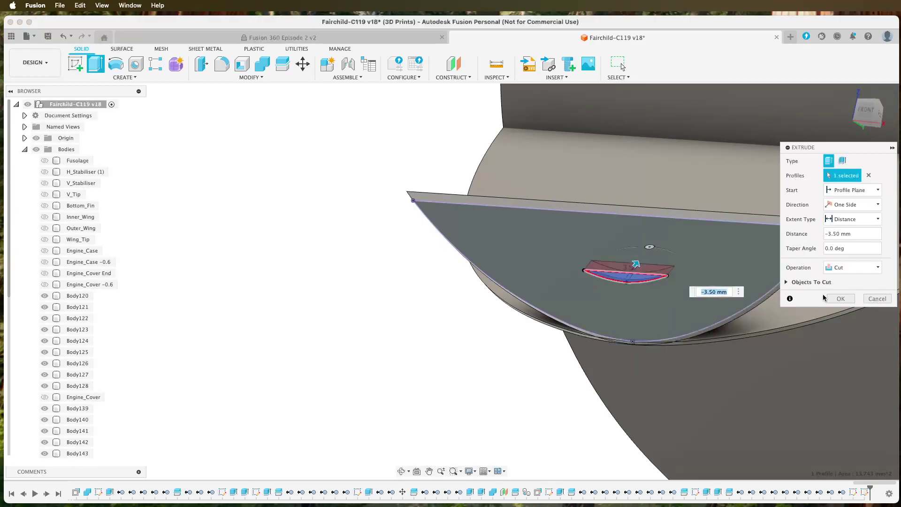
pyautogui.click(839, 299)
# - Extrude the offset half-oval profile as a cut through the upper front partial rib
pyautogui.keyDown('shift'); pyautogui.moveTo(483, 294); pyautogui.dragTo(517, 211, button='middle'); pyautogui.keyUp('shift')
pyautogui.click(519, 205)
pyautogui.write('e')
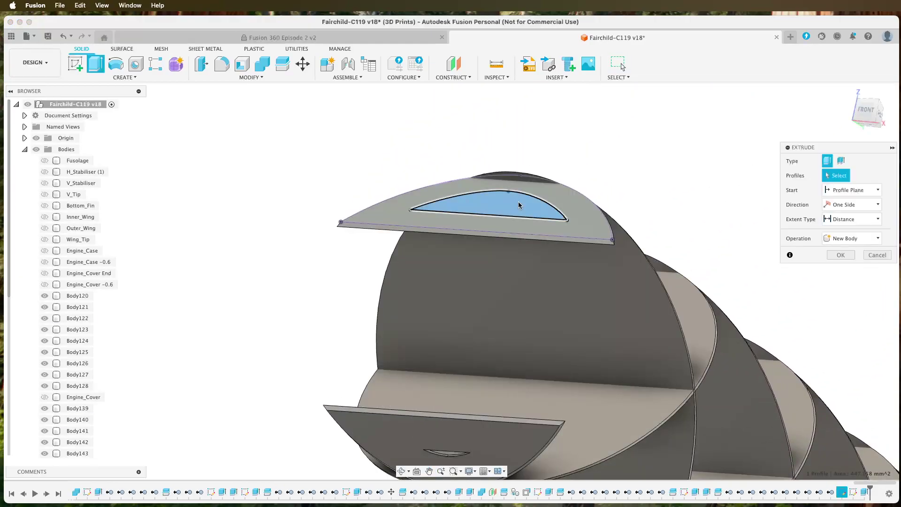
pyautogui.write('-1')
pyautogui.moveTo(499, 217); pyautogui.dragTo(500, 220)
pyautogui.click(839, 299)
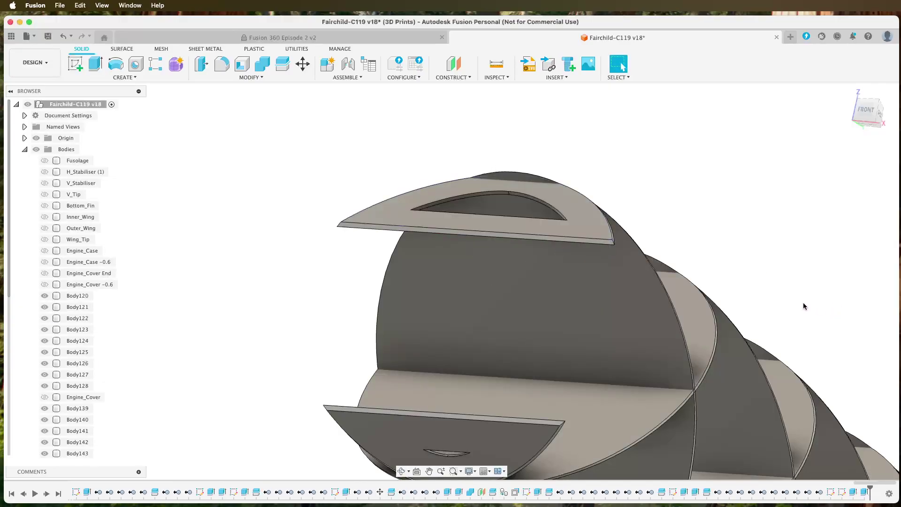
# - Hide the two finished front partial ribs, Body126 and Body144, to expose the first full crossing ribs
pyautogui.scroll(-5, 352, 326)
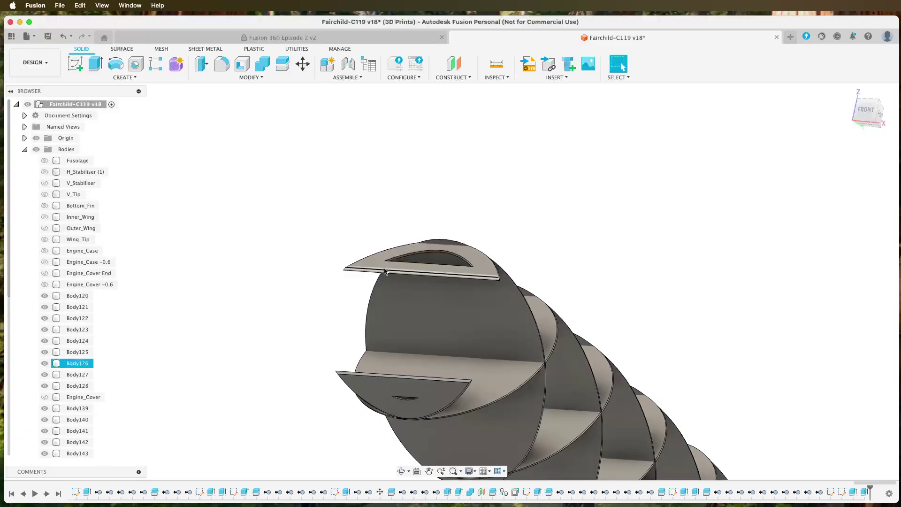
pyautogui.click(44, 364)
pyautogui.scroll(-5, 66, 364)
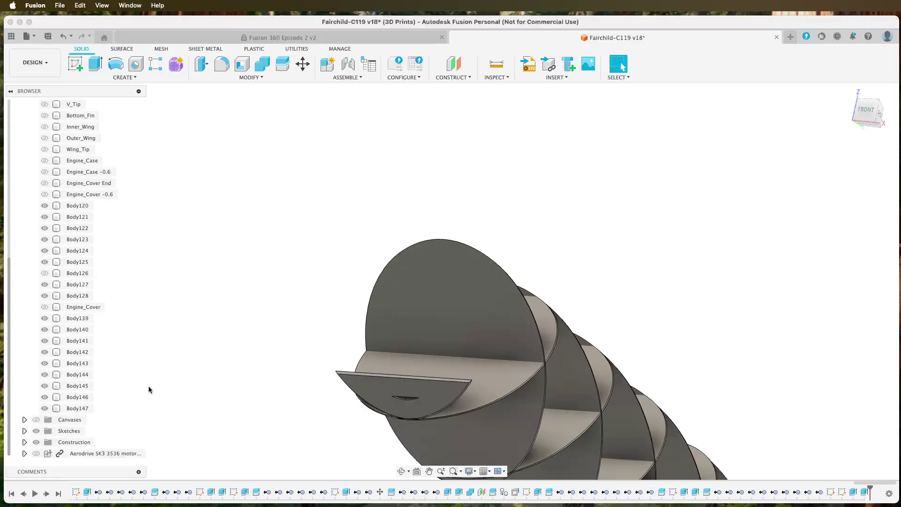
pyautogui.click(45, 374)
pyautogui.moveTo(200, 372)
pyautogui.keyDown('shift'); pyautogui.mouseDown(button='middle')
pyautogui.moveTo(207, 384)
pyautogui.moveTo(198, 380)
pyautogui.mouseUp(button='middle'); pyautogui.keyUp('shift')
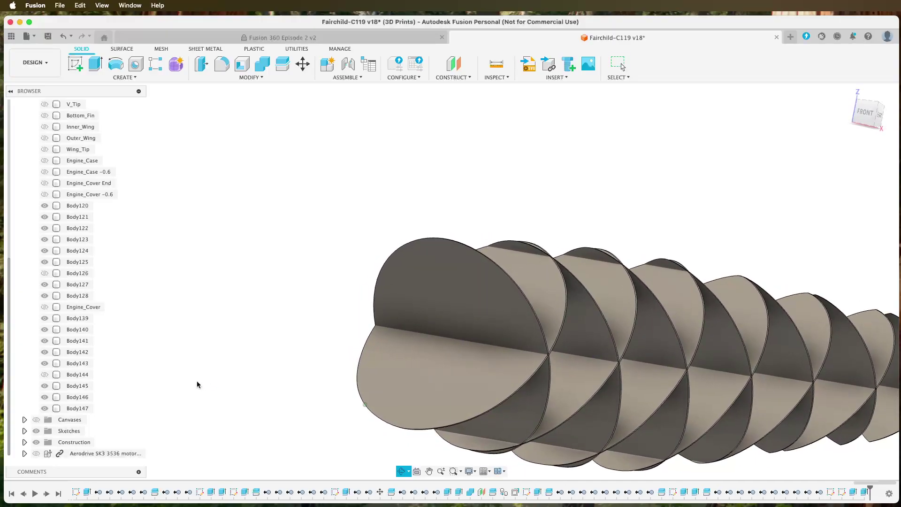
pyautogui.click(371, 342)
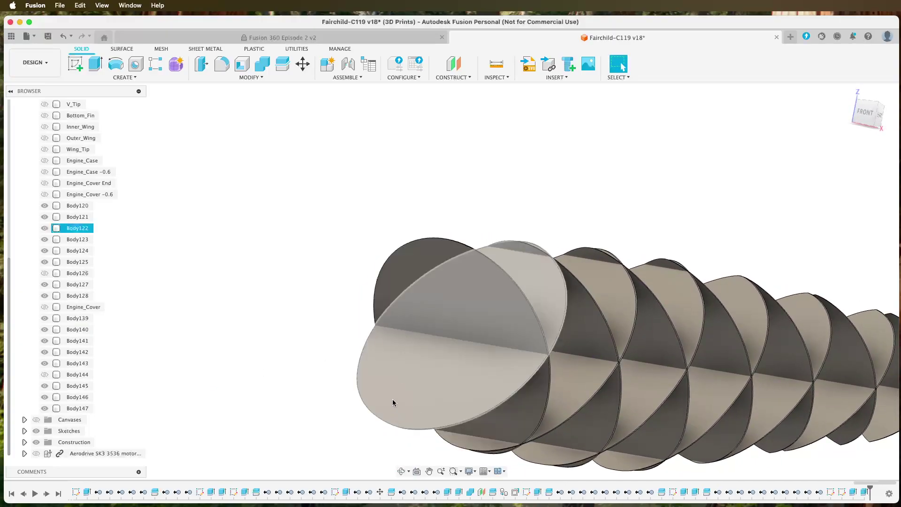
pyautogui.press('Escape')
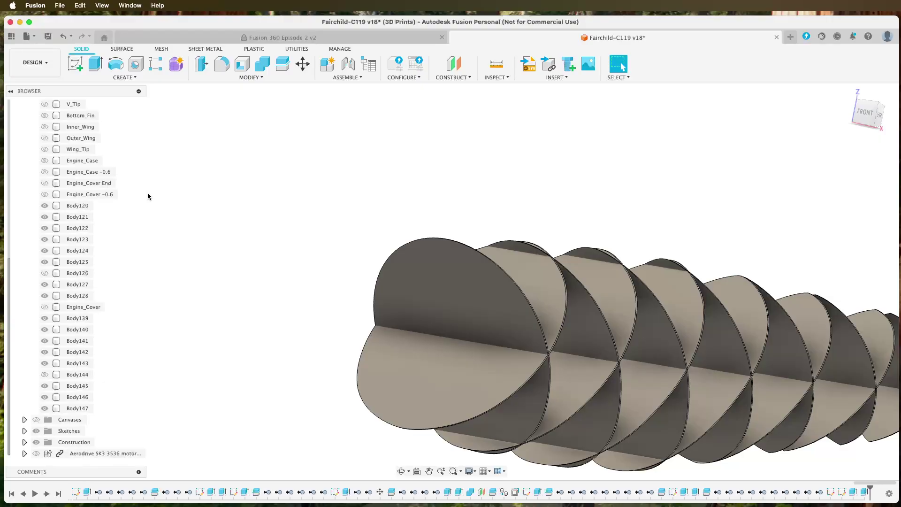
# - Hide the first set of parallel crossing ribs, Body121 through Body128, keeping Body120 visible
pyautogui.click(450, 395)
pyautogui.press('Escape')
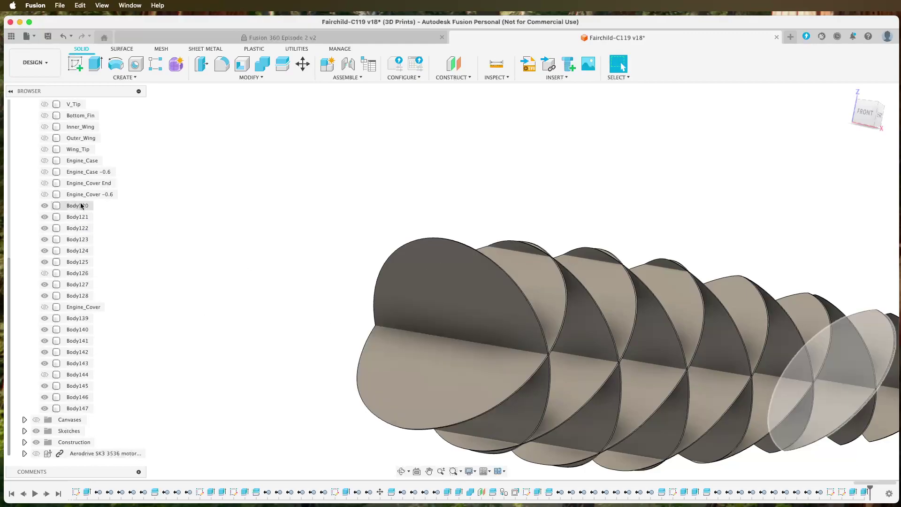
pyautogui.click(45, 217)
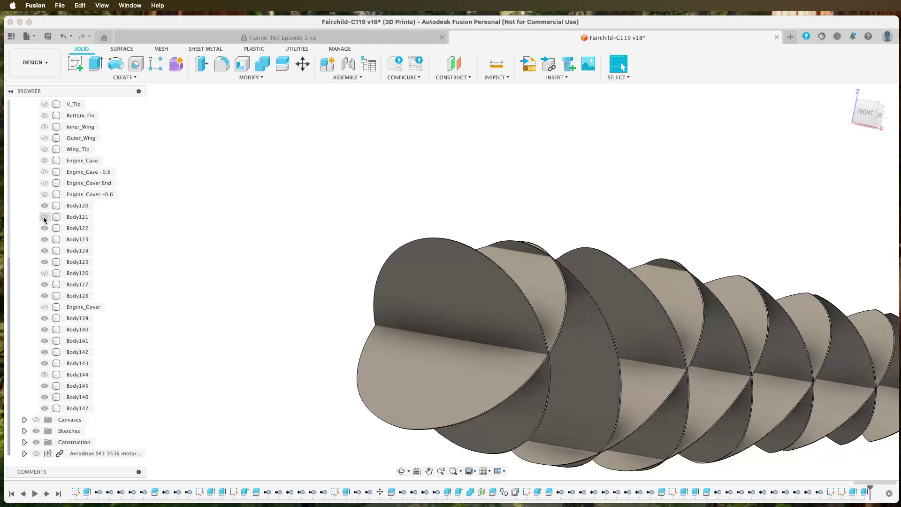
pyautogui.click(44, 228)
pyautogui.click(45, 239)
pyautogui.click(45, 251)
pyautogui.click(44, 261)
pyautogui.click(44, 296)
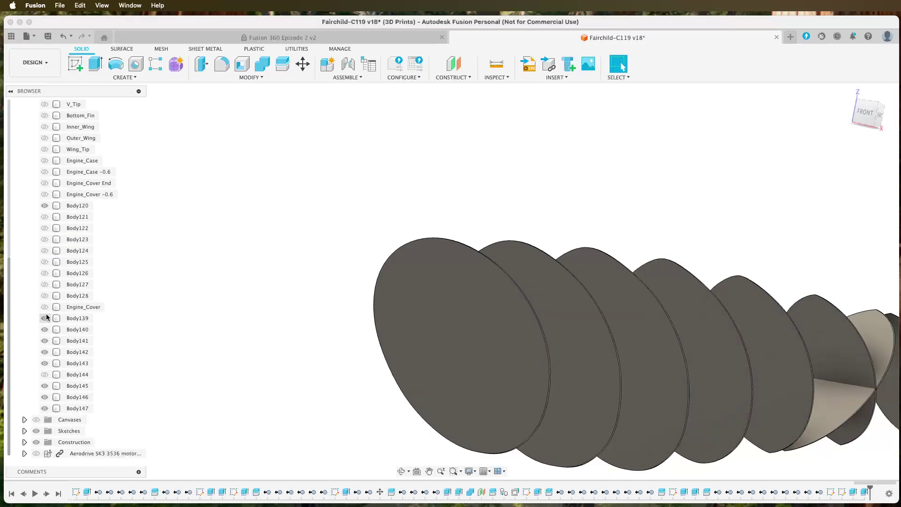
# - Hide the opposing set of crossing ribs, Body139 through Body147, to isolate Body120
pyautogui.click(44, 318)
pyautogui.click(45, 330)
pyautogui.click(44, 341)
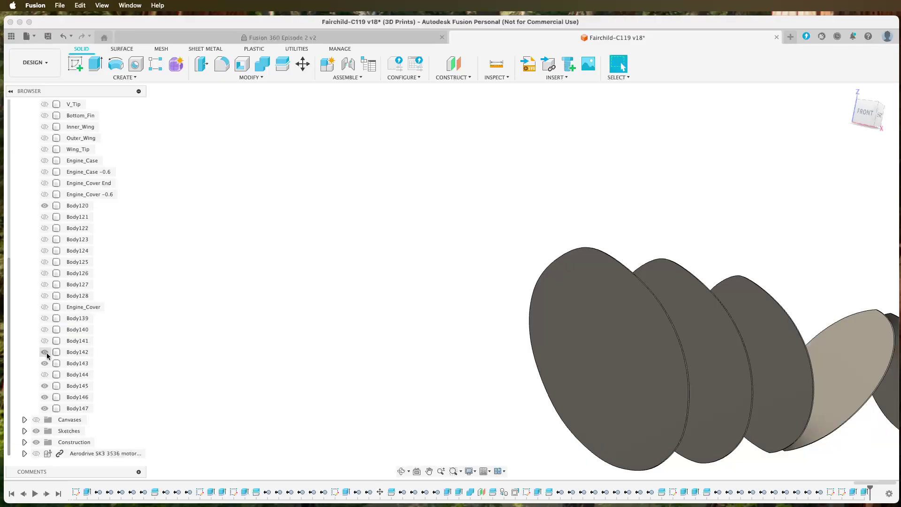
pyautogui.click(45, 352)
pyautogui.click(45, 363)
pyautogui.click(45, 386)
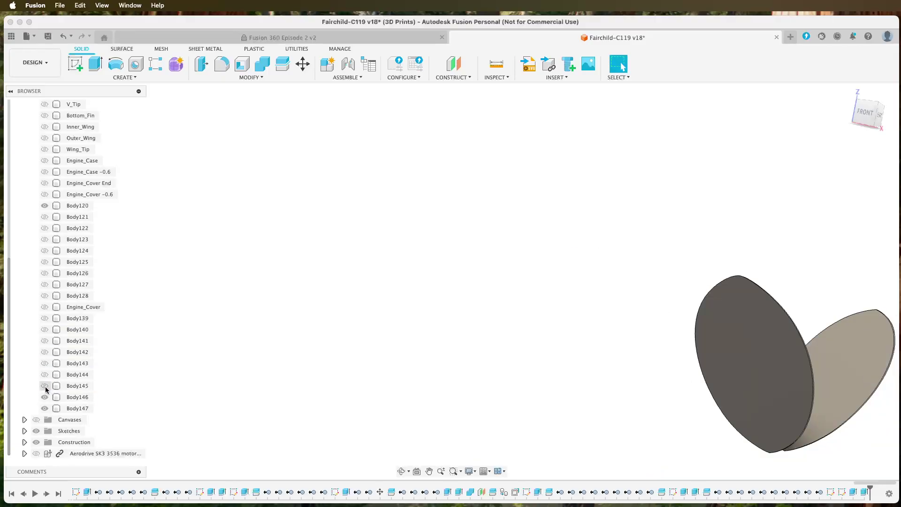
pyautogui.click(45, 409)
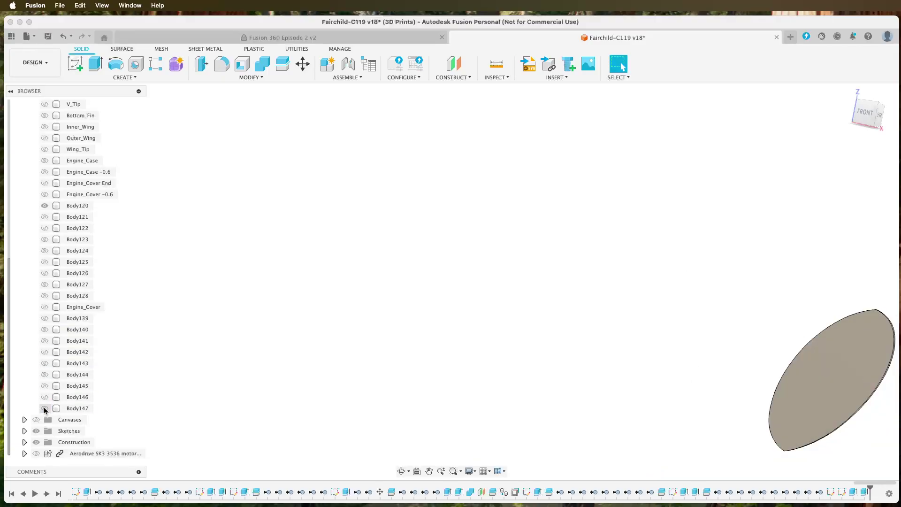
# - Start a sketch on the flat face of rib Body120 and project the face outline into it
pyautogui.keyDown('shift'); pyautogui.moveTo(392, 395); pyautogui.dragTo(259, 326, button='middle'); pyautogui.keyUp('shift')
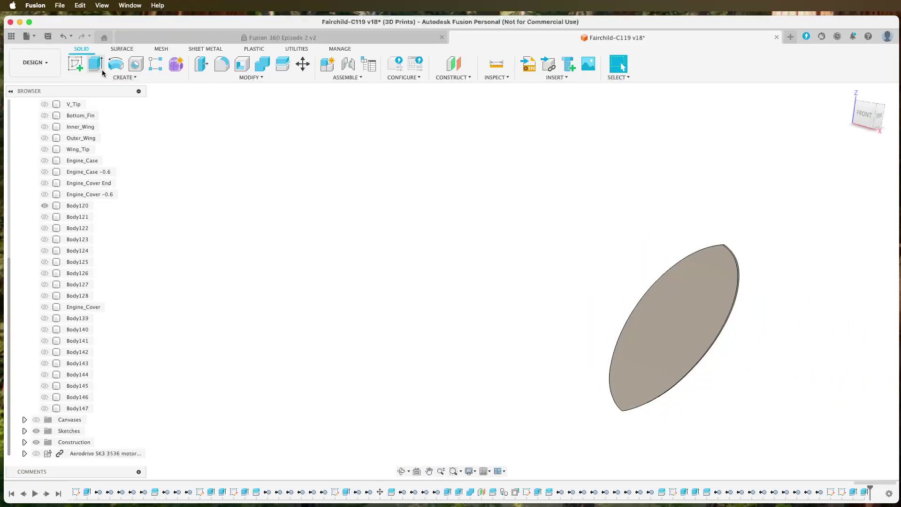
pyautogui.click(75, 63)
pyautogui.click(697, 322)
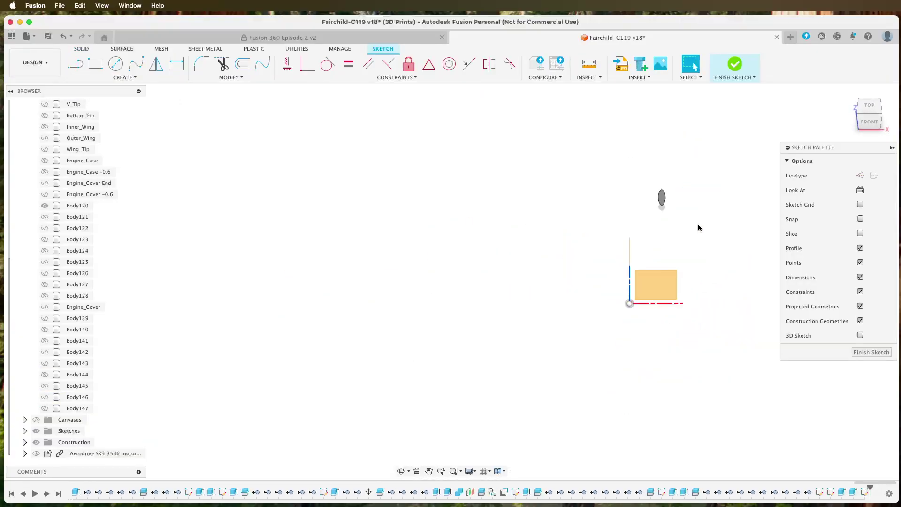
pyautogui.scroll(5, 690, 187)
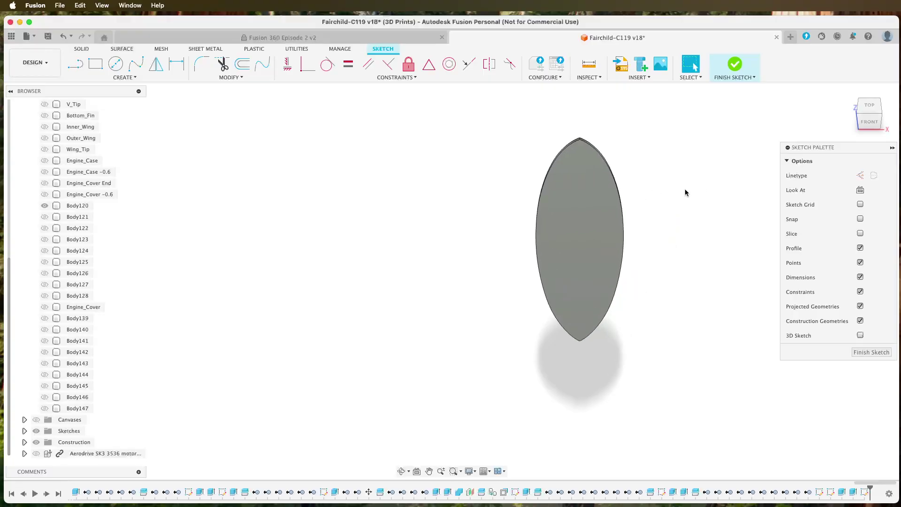
pyautogui.press('p')
pyautogui.click(590, 210)
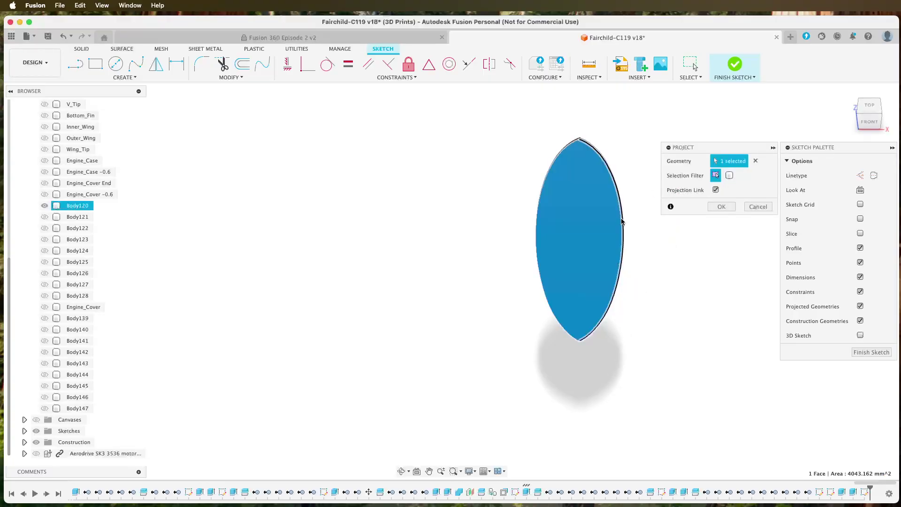
pyautogui.press('Return')
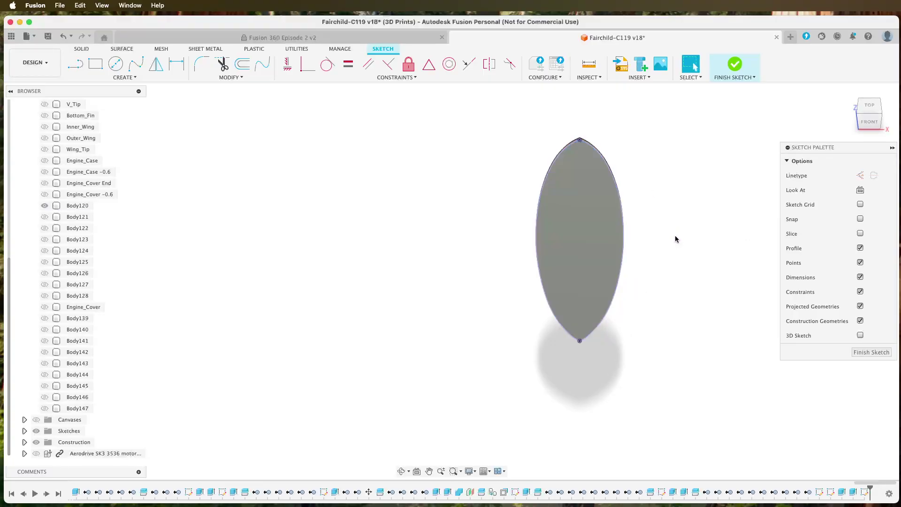
# - Offset the projected outline of Body120 inward by 10 mm and finish the sketch
pyautogui.click(243, 64)
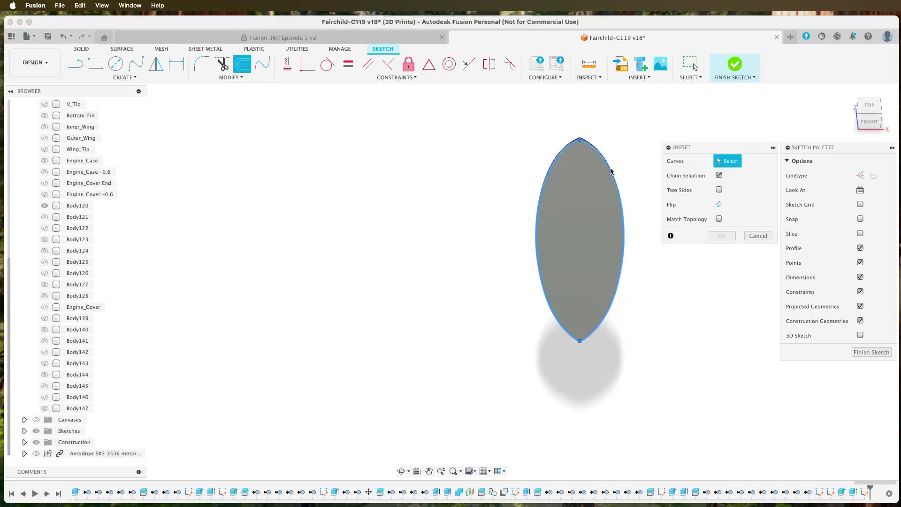
pyautogui.click(610, 172)
pyautogui.write('10')
pyautogui.press('Return')
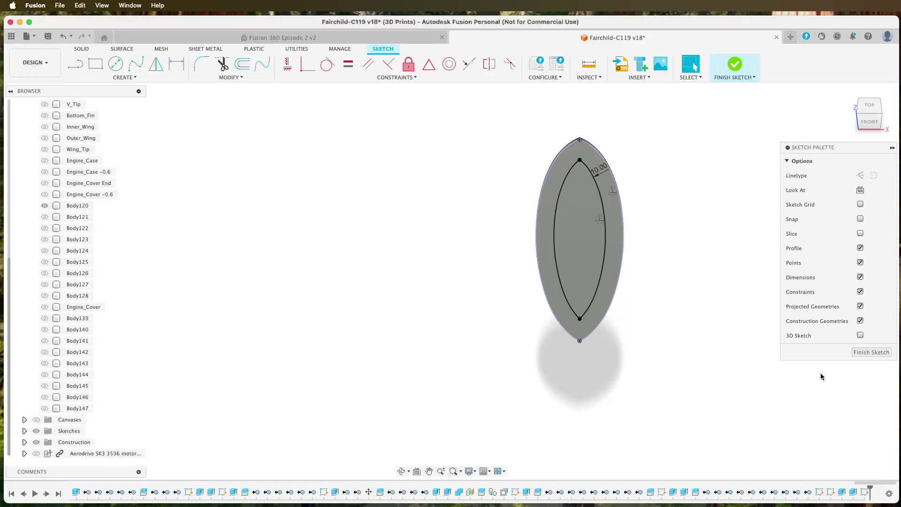
pyautogui.click(870, 352)
# - Extrude the inner offset profile as a cut through rib Body120, leaving a rim around the opening
pyautogui.click(587, 242)
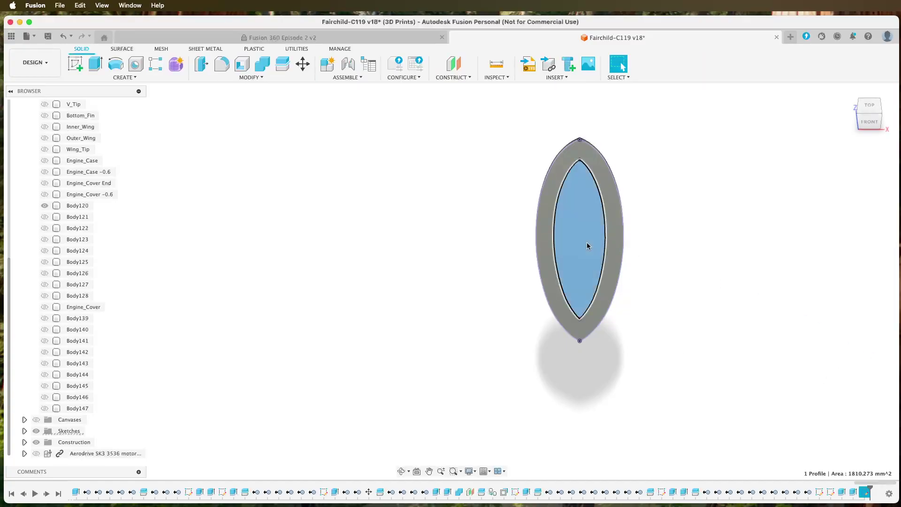
pyautogui.press('e')
pyautogui.keyDown('shift'); pyautogui.moveTo(577, 250); pyautogui.dragTo(563, 248, button='middle'); pyautogui.keyUp('shift')
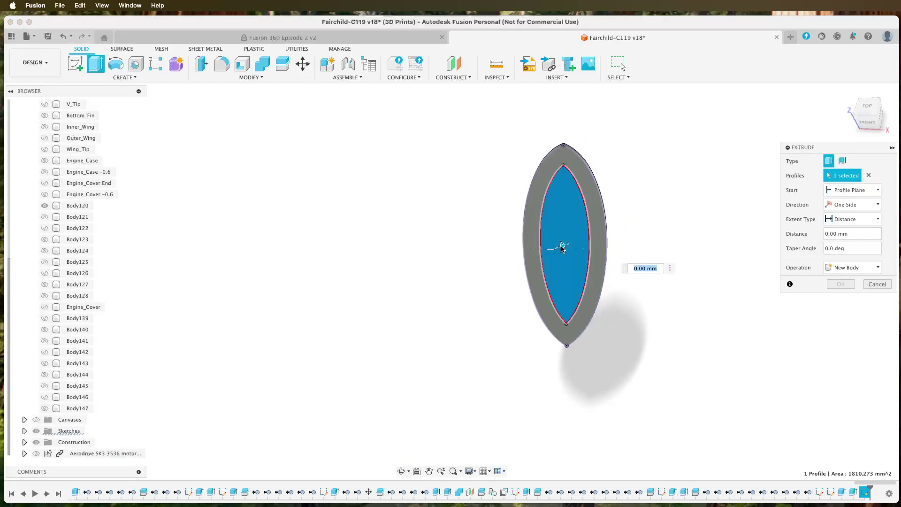
pyautogui.moveTo(563, 249); pyautogui.dragTo(594, 242)
pyautogui.click(841, 300)
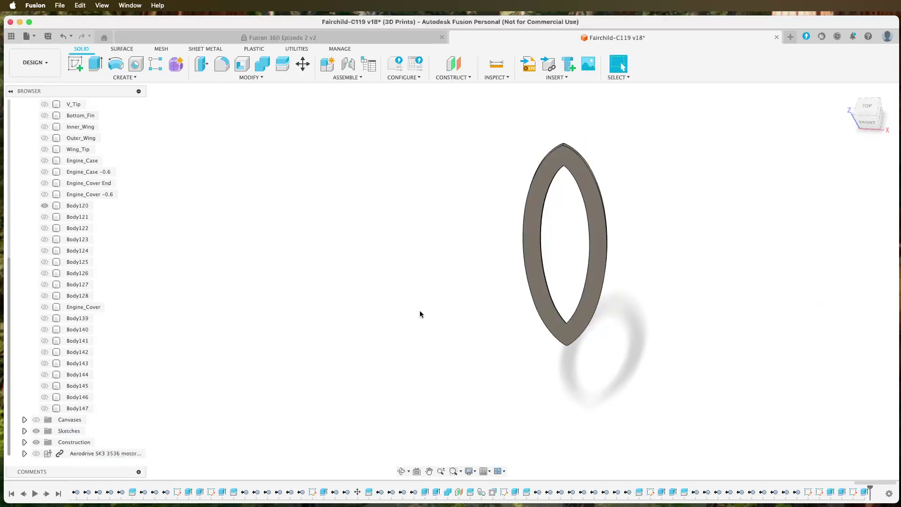
# - Hide the hollowed rib Body120 and show the next rib, Body121
pyautogui.click(44, 205)
pyautogui.click(44, 216)
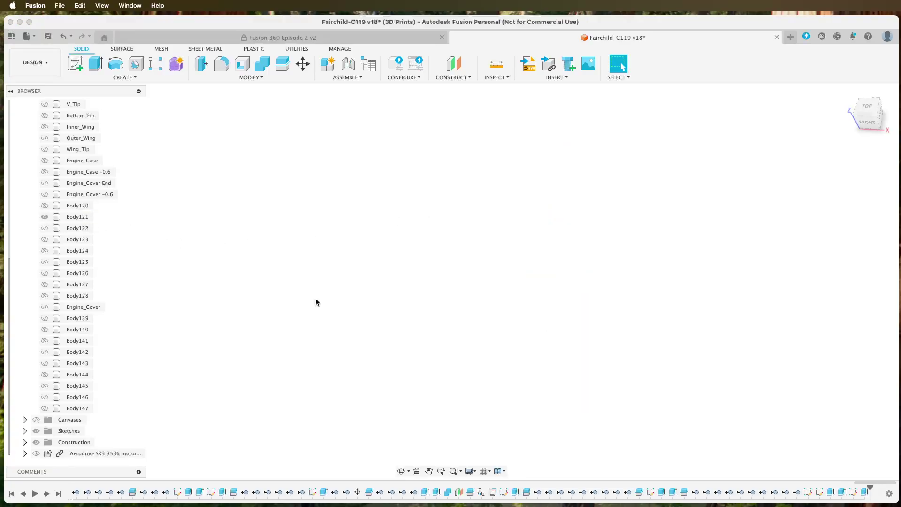
pyautogui.scroll(-5, 317, 298)
pyautogui.moveTo(318, 299); pyautogui.dragTo(447, 214, button='middle')
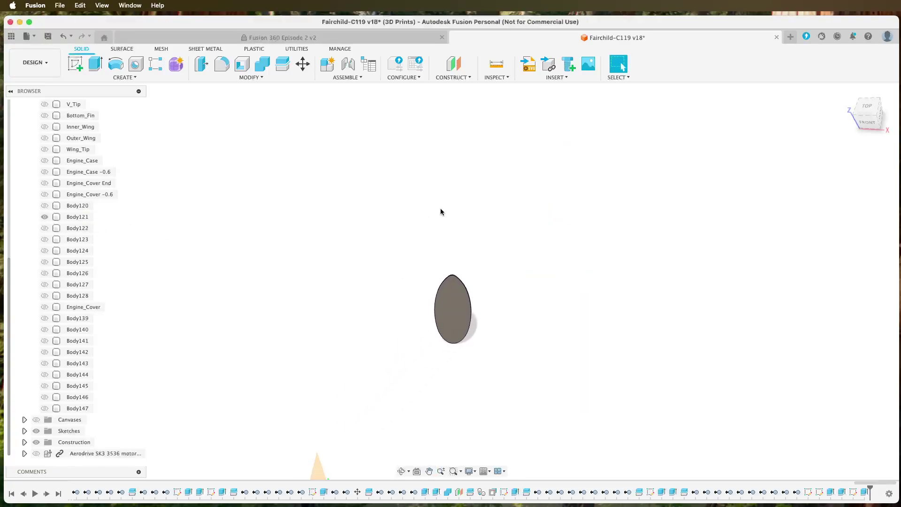
# - Start a sketch on the flat face of rib Body121 and project the face outline into it
pyautogui.click(75, 63)
pyautogui.click(451, 302)
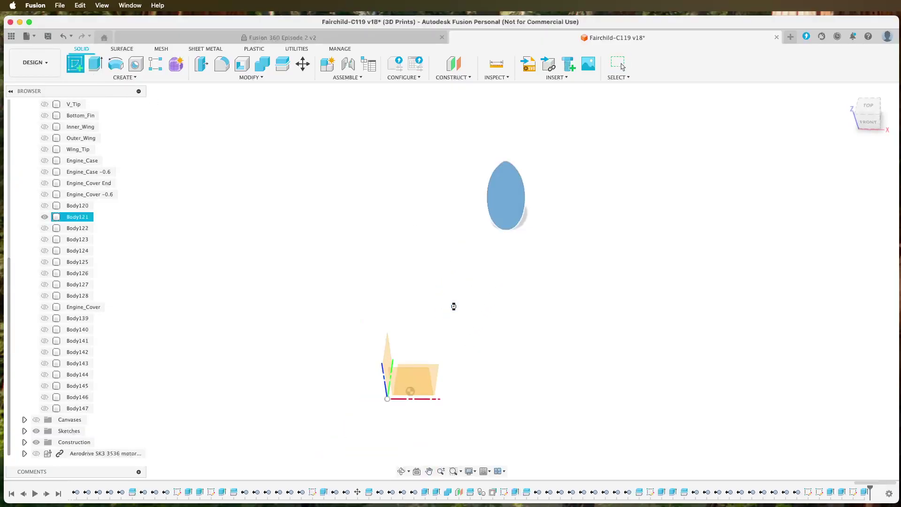
pyautogui.scroll(5, 504, 280)
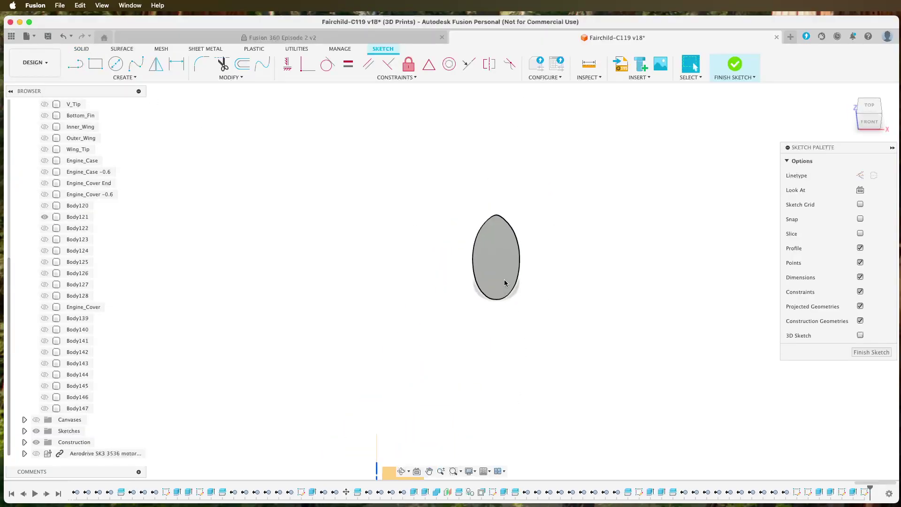
pyautogui.press('p')
pyautogui.click(497, 255)
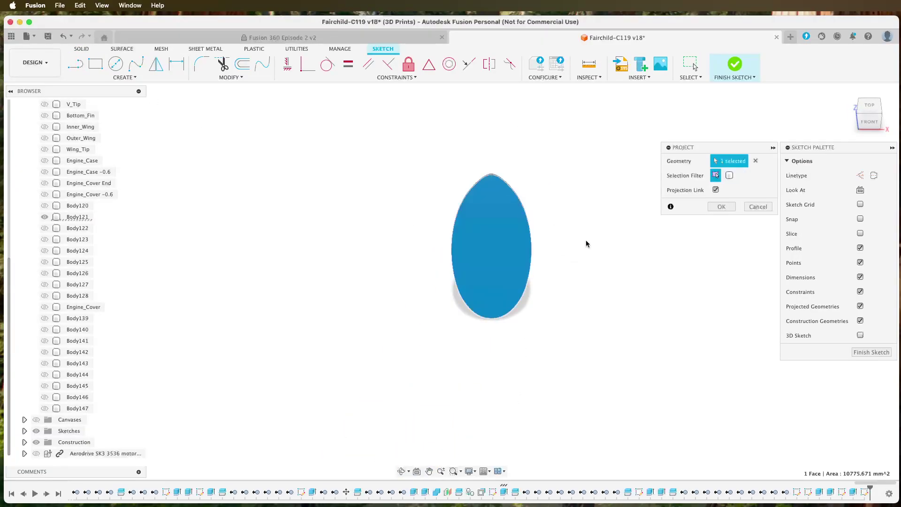
pyautogui.click(720, 206)
# - Try to offset the projected outline of Body121 by 10 mm
pyautogui.click(242, 64)
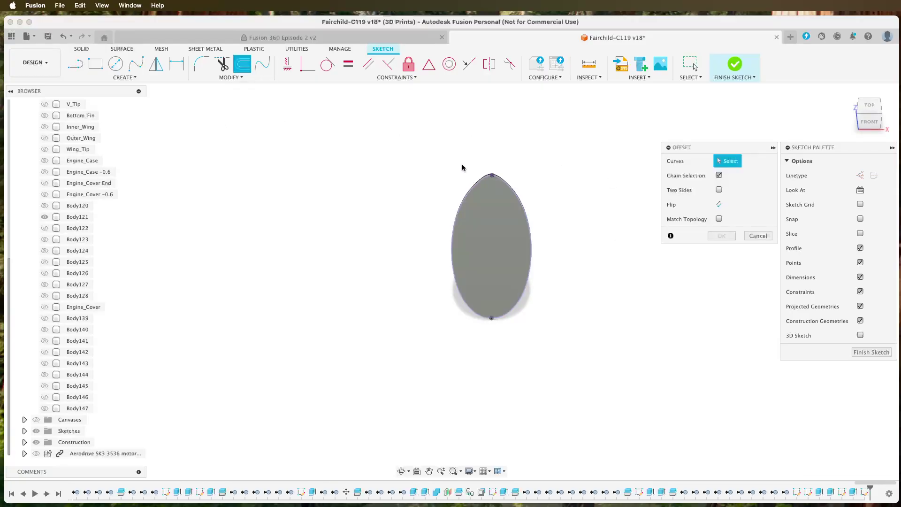
pyautogui.click(505, 189)
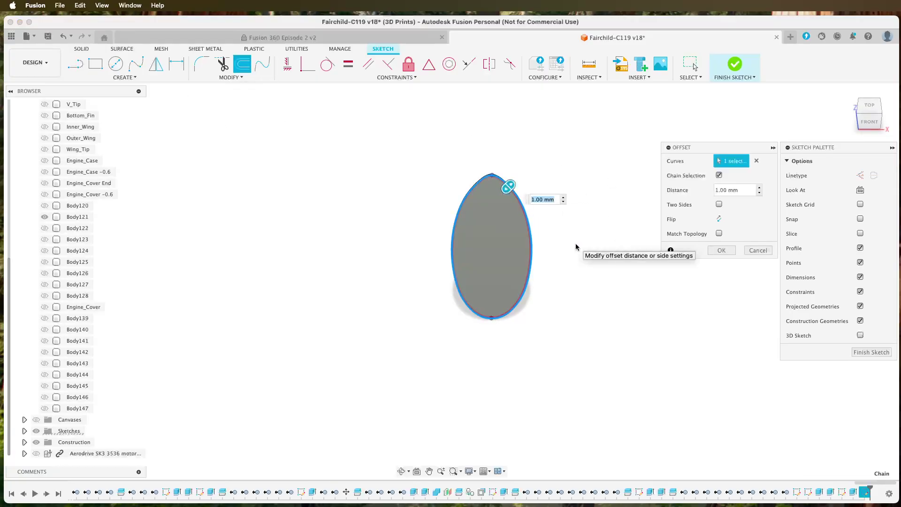
pyautogui.write('10')
pyautogui.press('Return')
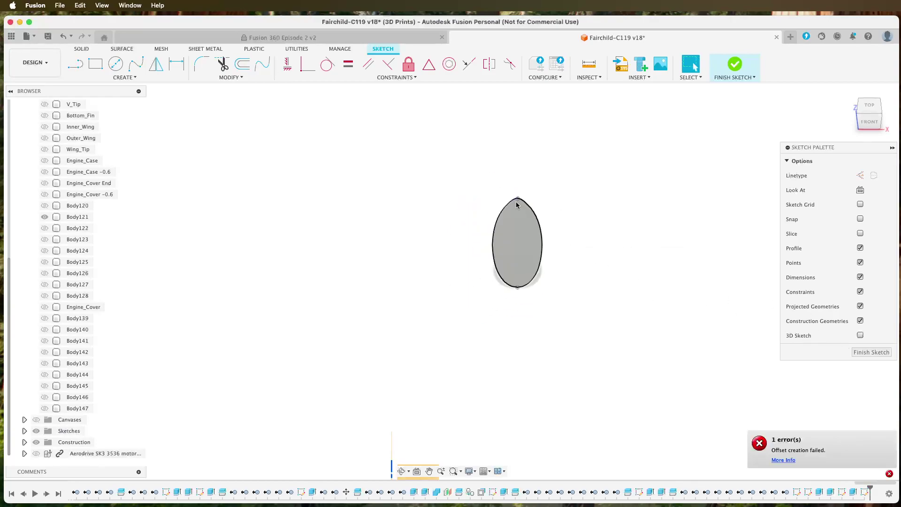
pyautogui.scroll(5, 518, 207)
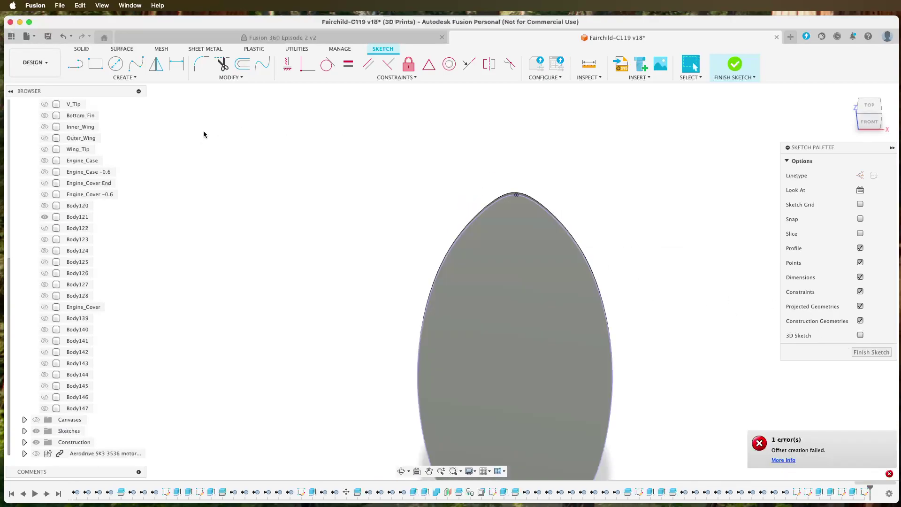
pyautogui.click(242, 64)
pyautogui.click(538, 208)
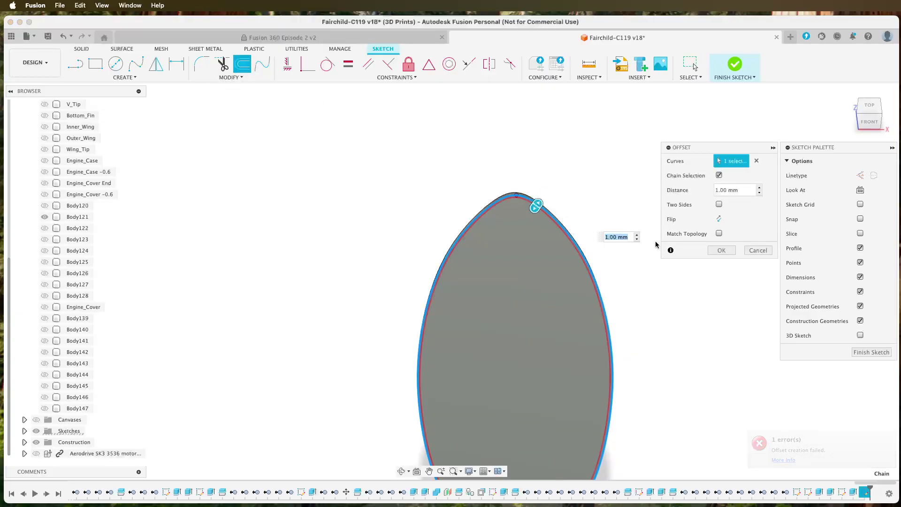
pyautogui.moveTo(534, 208); pyautogui.dragTo(522, 227)
pyautogui.write('10')
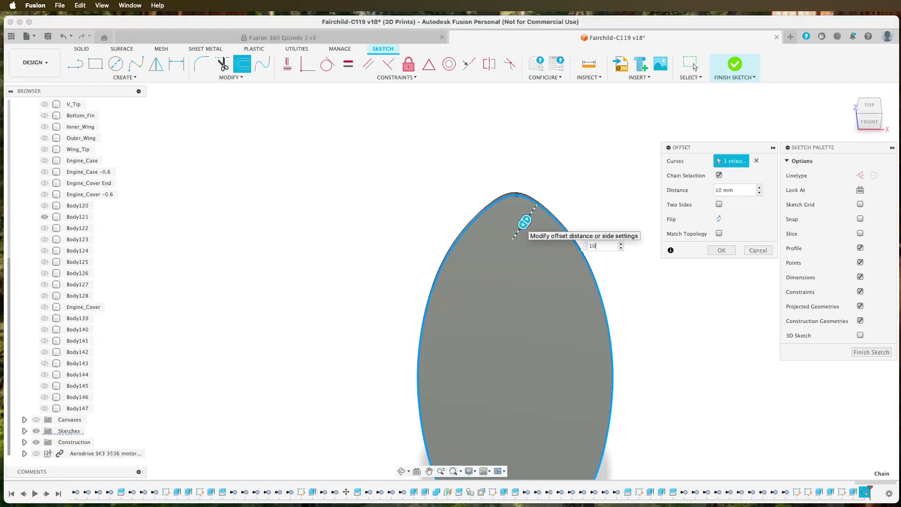
pyautogui.scroll(-4, 630, 356)
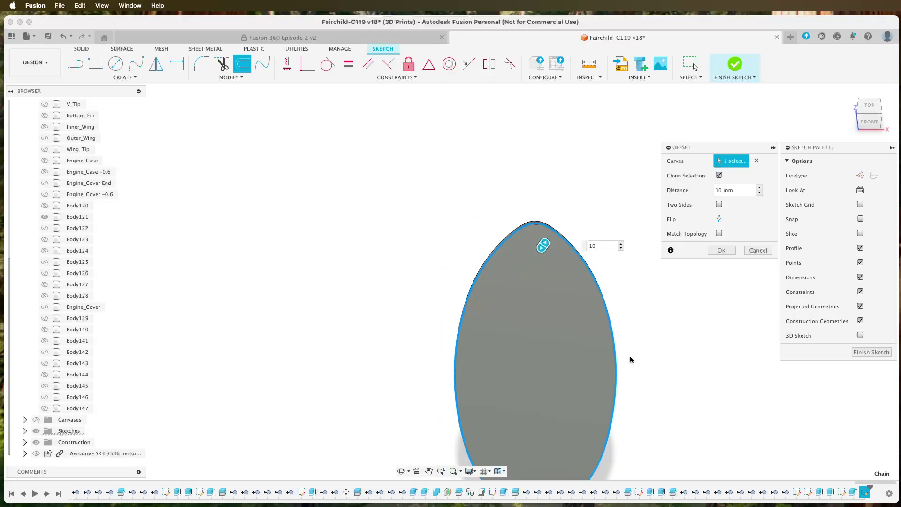
pyautogui.moveTo(635, 359); pyautogui.dragTo(572, 289, button='middle')
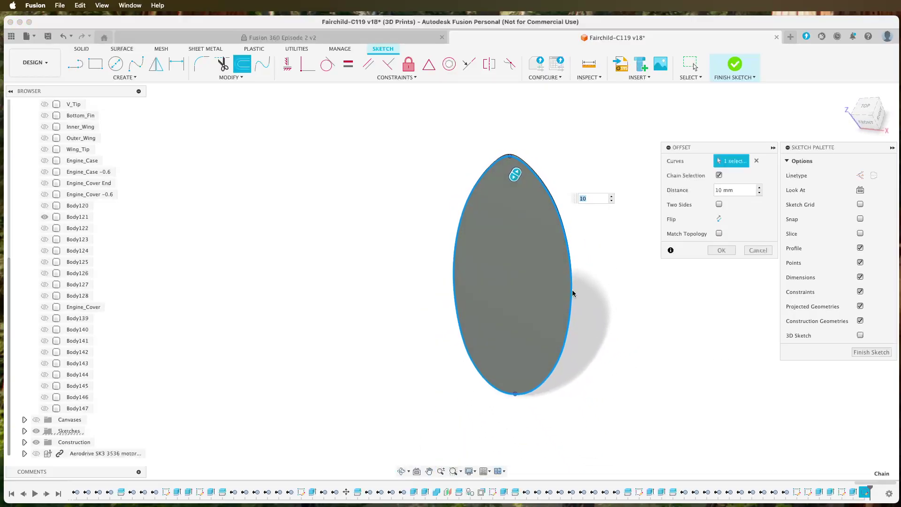
pyautogui.click(757, 250)
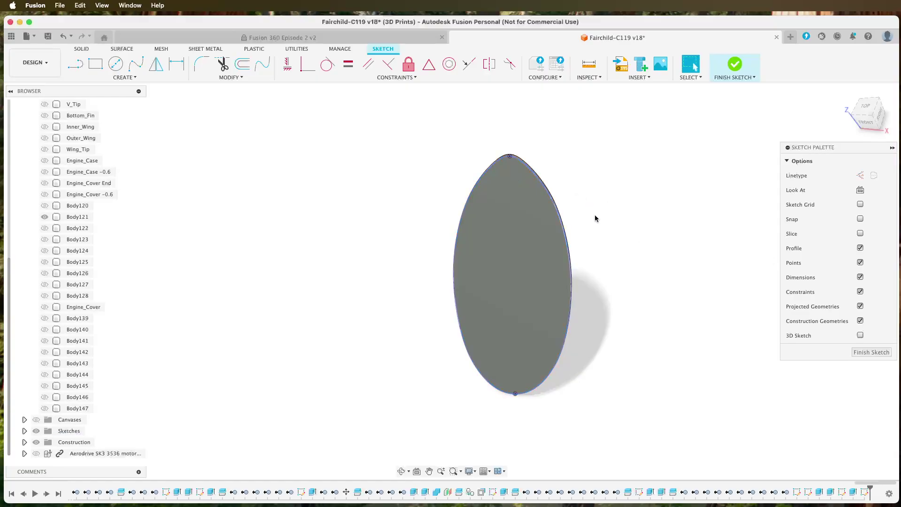
# - Offset the projected outline of rib Body121 inward by 10.5 mm and finish the sketch
pyautogui.click(863, 123)
pyautogui.click(475, 310)
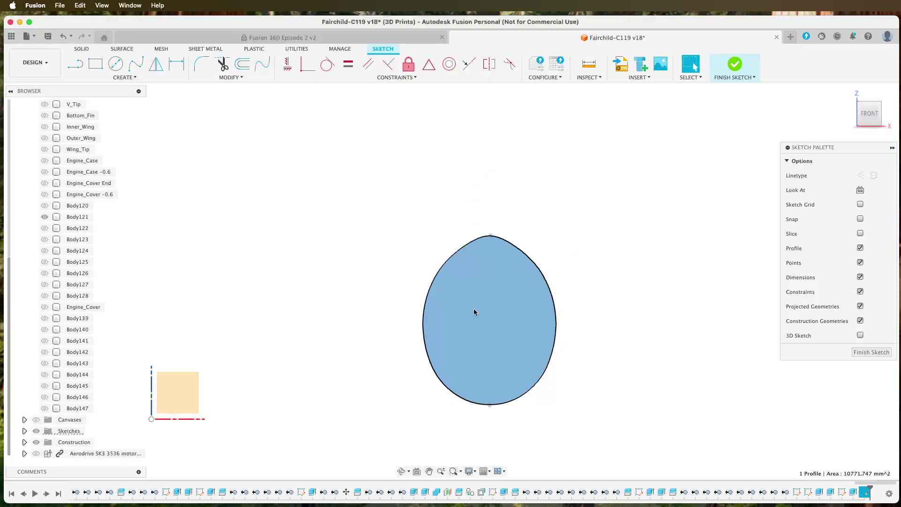
pyautogui.click(654, 242)
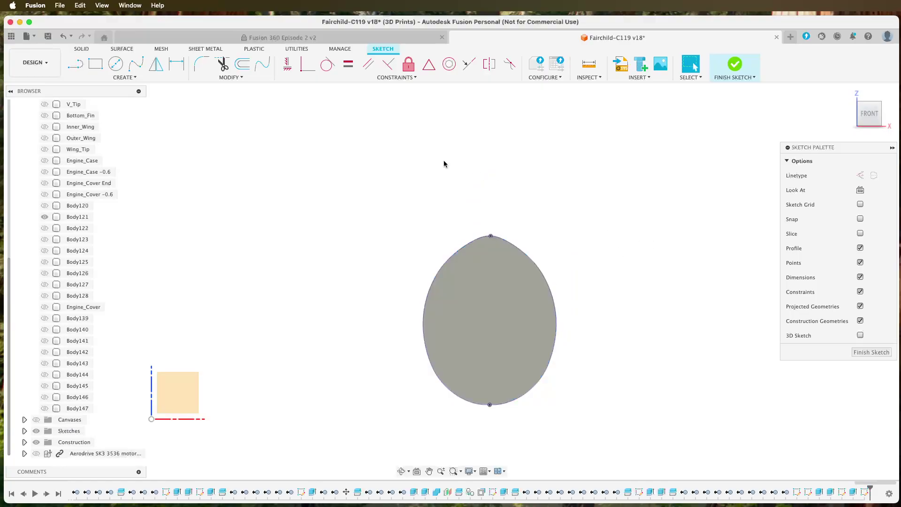
pyautogui.click(243, 65)
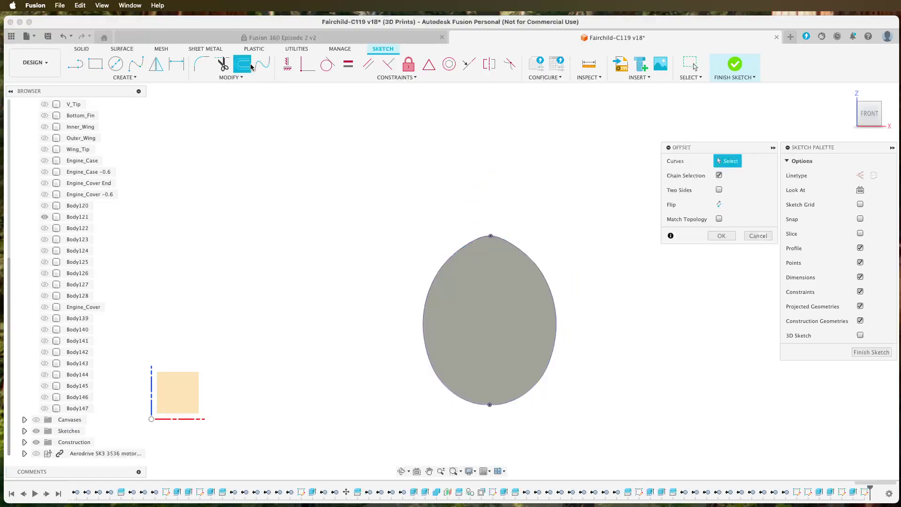
pyautogui.click(526, 259)
pyautogui.moveTo(528, 256); pyautogui.dragTo(514, 263)
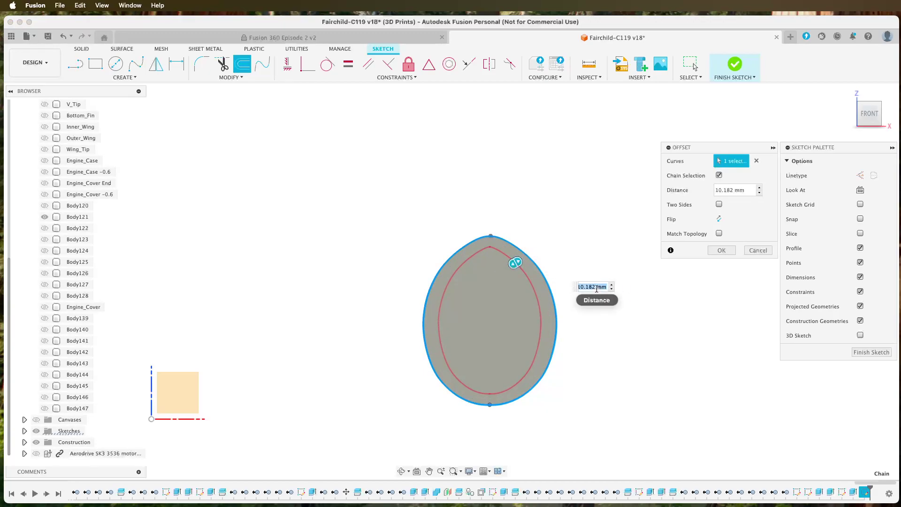
pyautogui.press('BackSpace')
pyautogui.press('BackSpace')
pyautogui.press('BackSpace')
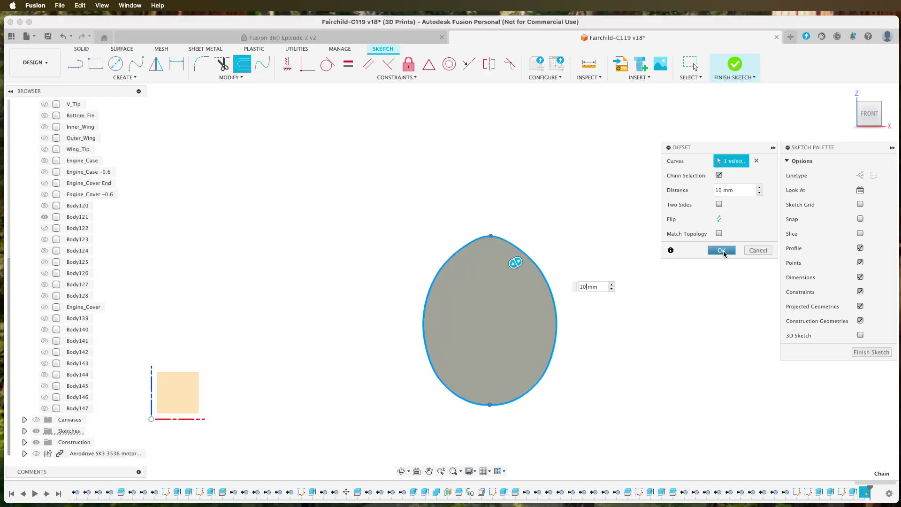
pyautogui.press('Return')
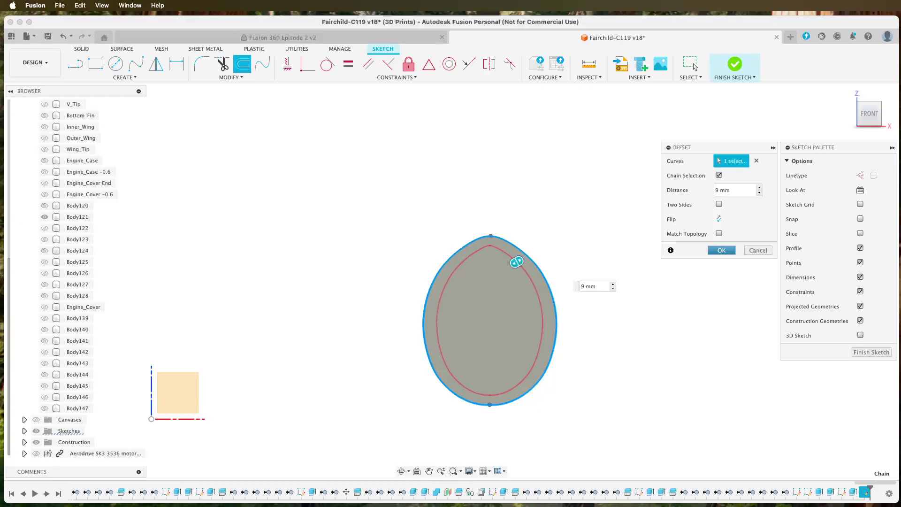
pyautogui.write('5')
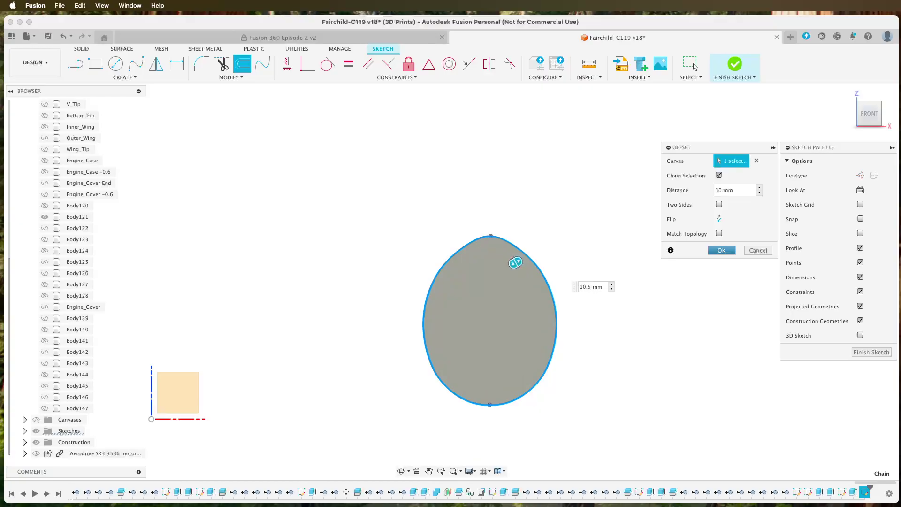
pyautogui.click(722, 250)
pyautogui.click(871, 352)
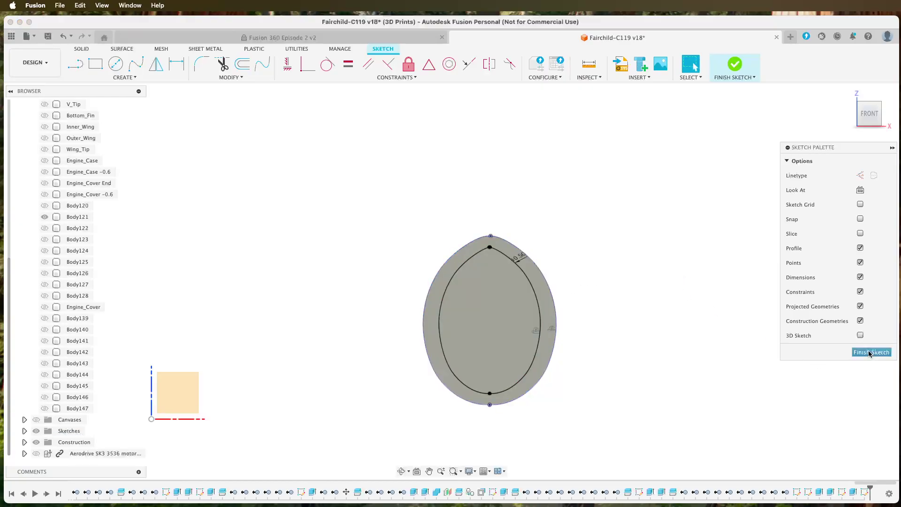
# - Extrude the inner offset profile as a cut of about 63.5 mm through rib Body121
pyautogui.click(642, 215)
pyautogui.press('e')
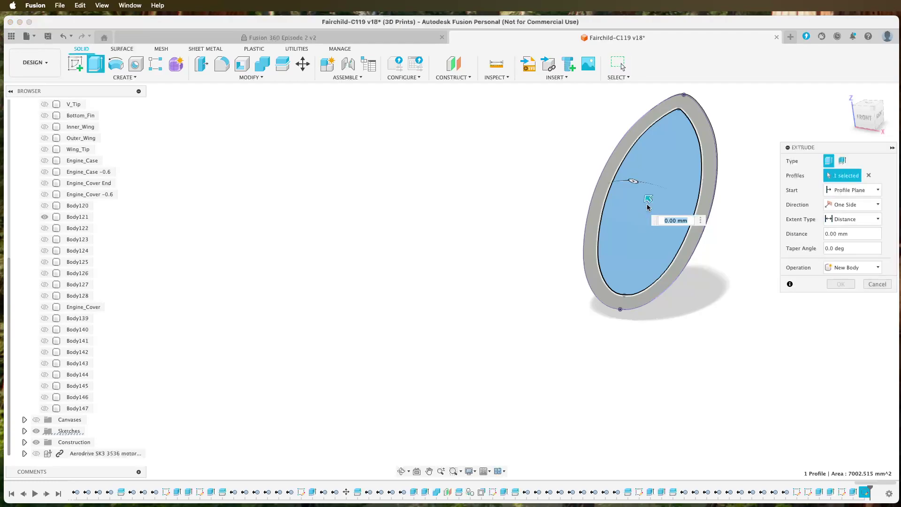
pyautogui.moveTo(647, 207); pyautogui.dragTo(697, 227)
pyautogui.click(840, 298)
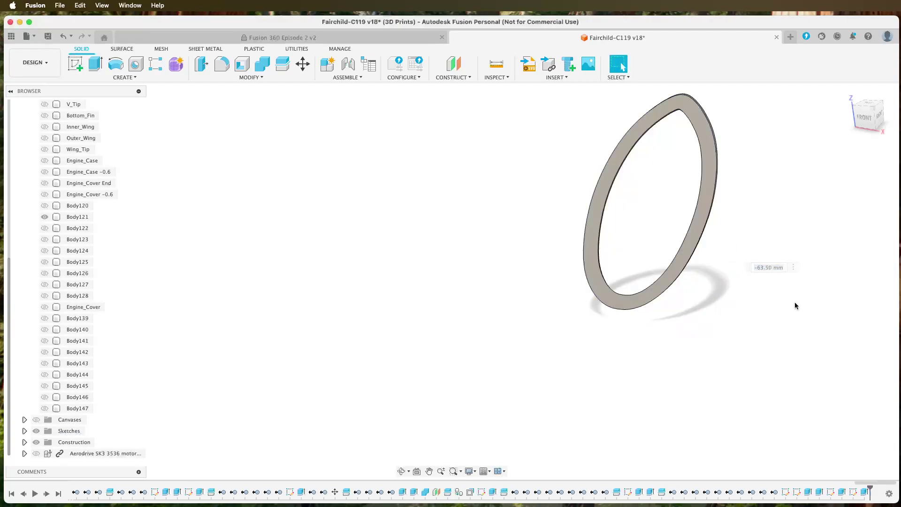
# - Show rib Body122 in place of Body121 and project its flat face outline into a new sketch on that face
pyautogui.click(44, 217)
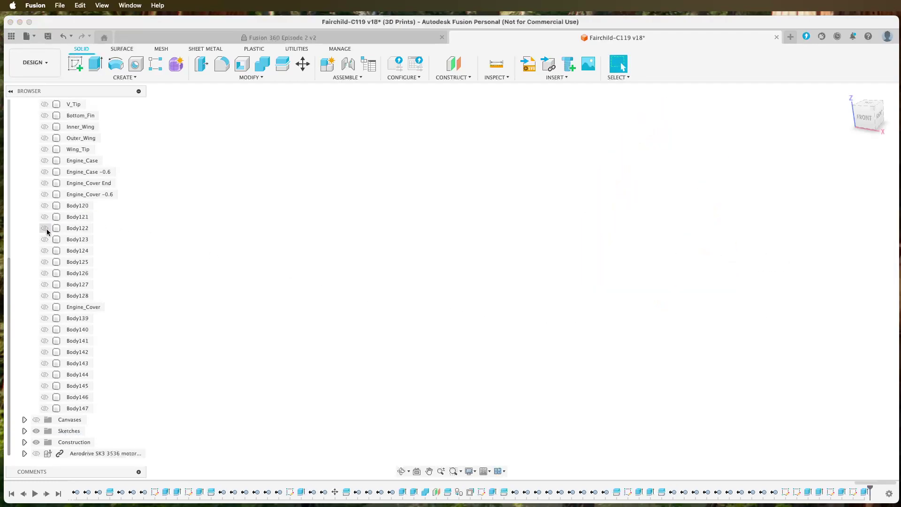
pyautogui.click(44, 228)
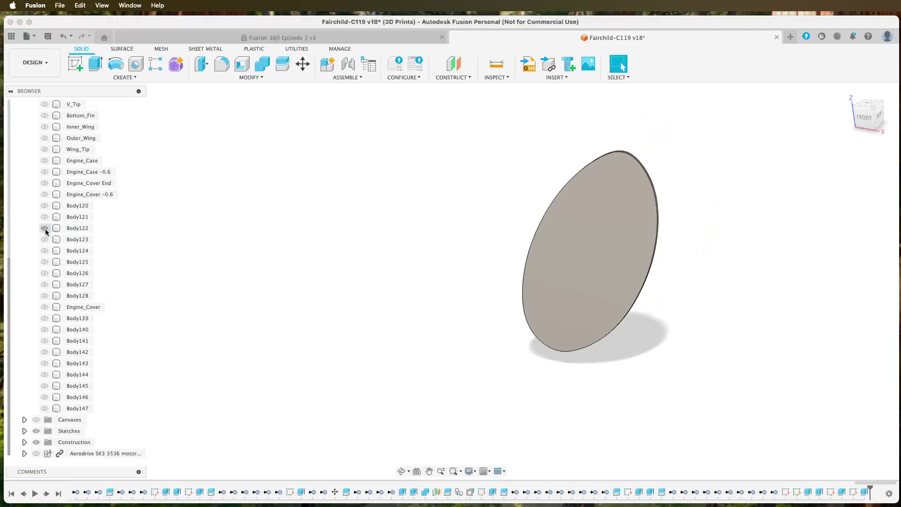
pyautogui.click(75, 64)
pyautogui.click(596, 218)
pyautogui.moveTo(630, 201)
pyautogui.mouseDown(button='middle')
pyautogui.moveTo(539, 378)
pyautogui.moveTo(561, 308)
pyautogui.moveTo(510, 402)
pyautogui.mouseUp(button='middle')
pyautogui.moveTo(657, 224); pyautogui.dragTo(578, 367, button='middle')
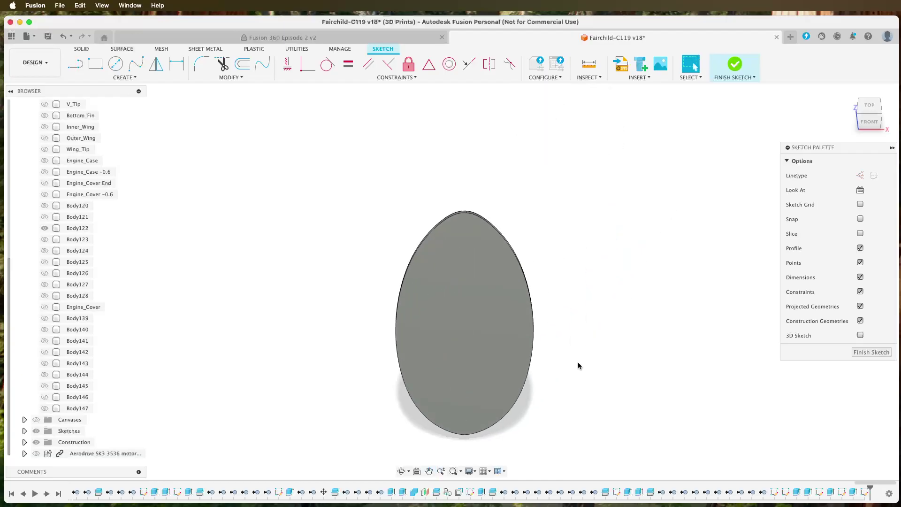
pyautogui.press('p')
pyautogui.click(503, 306)
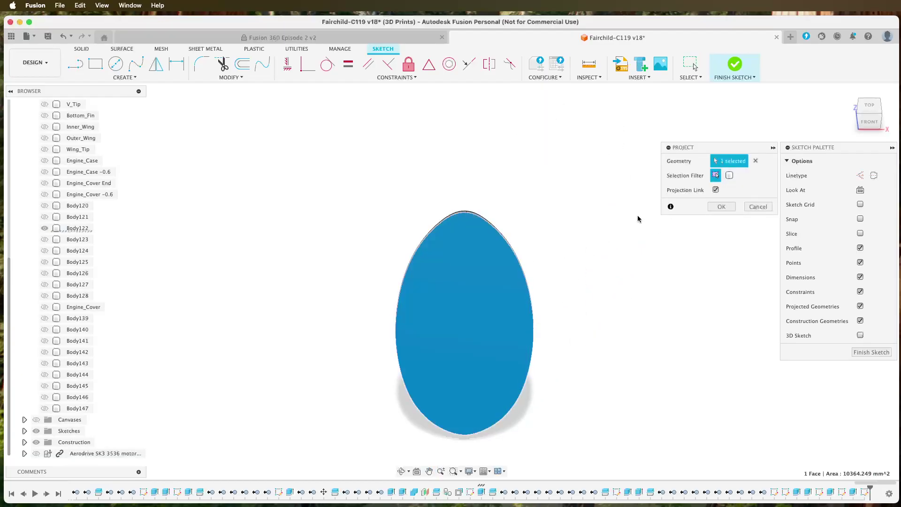
pyautogui.click(721, 206)
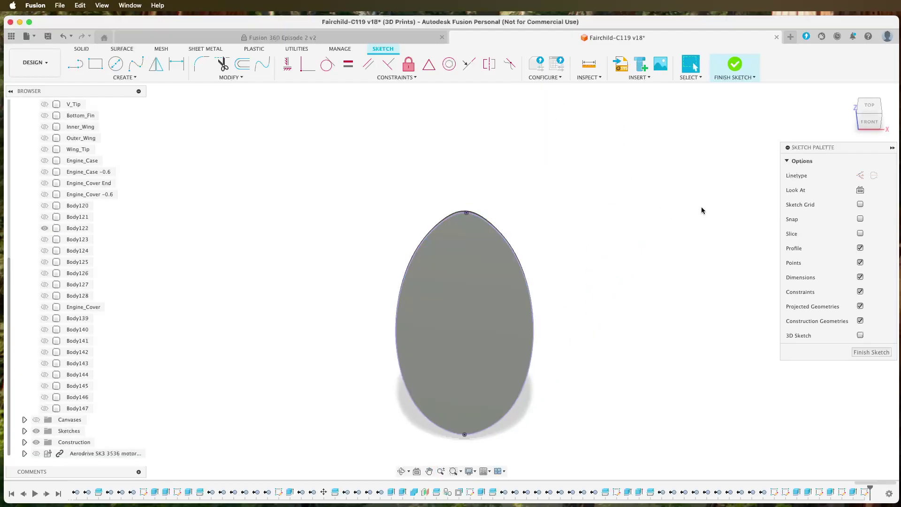
# - Offset the projected outline of rib Body122 inward by 10 mm and finish the sketch
pyautogui.click(242, 64)
pyautogui.click(494, 238)
pyautogui.moveTo(494, 237); pyautogui.dragTo(483, 246)
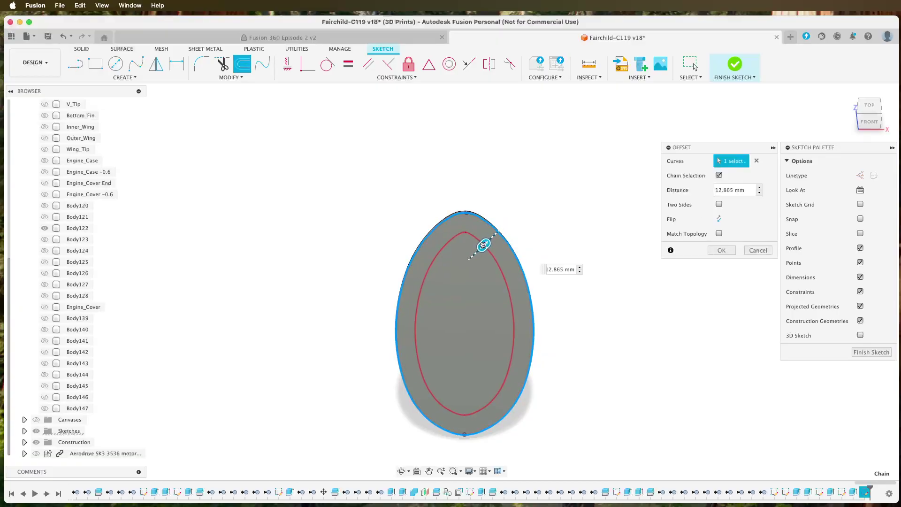
pyautogui.write('10')
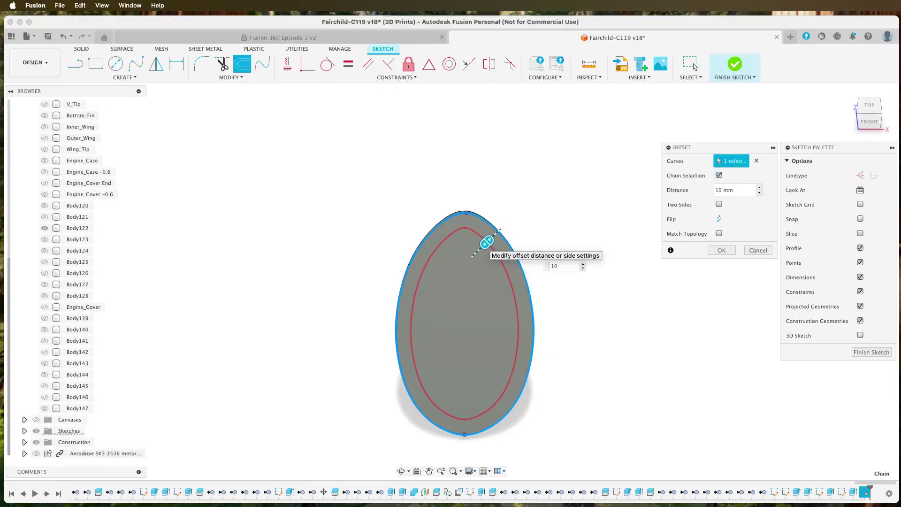
pyautogui.press('Return')
pyautogui.click(869, 352)
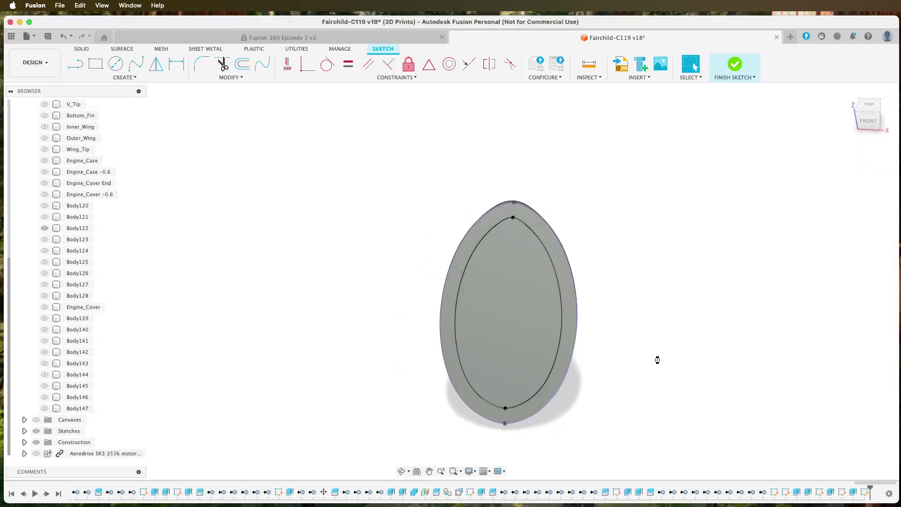
# - Extrude the inner offset profile as a cut through rib Body122, leaving only its rim
pyautogui.click(602, 263)
pyautogui.press('e')
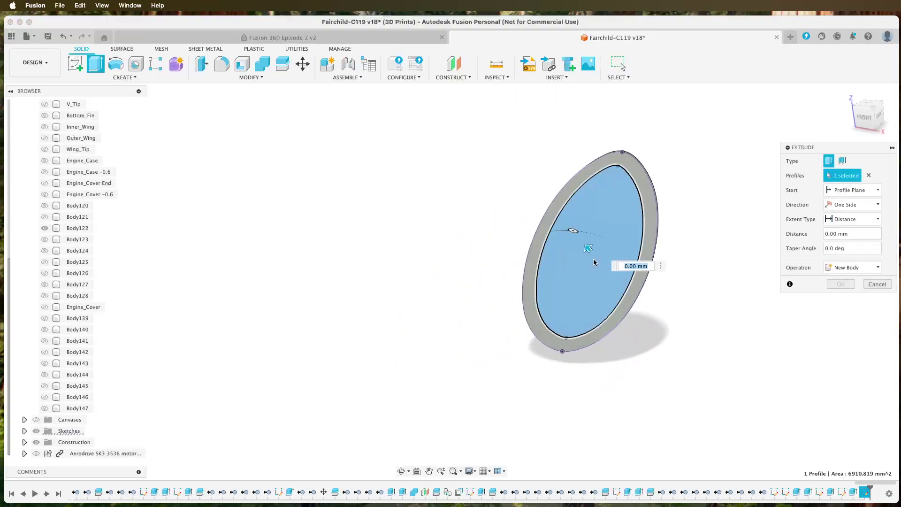
pyautogui.press('Return')
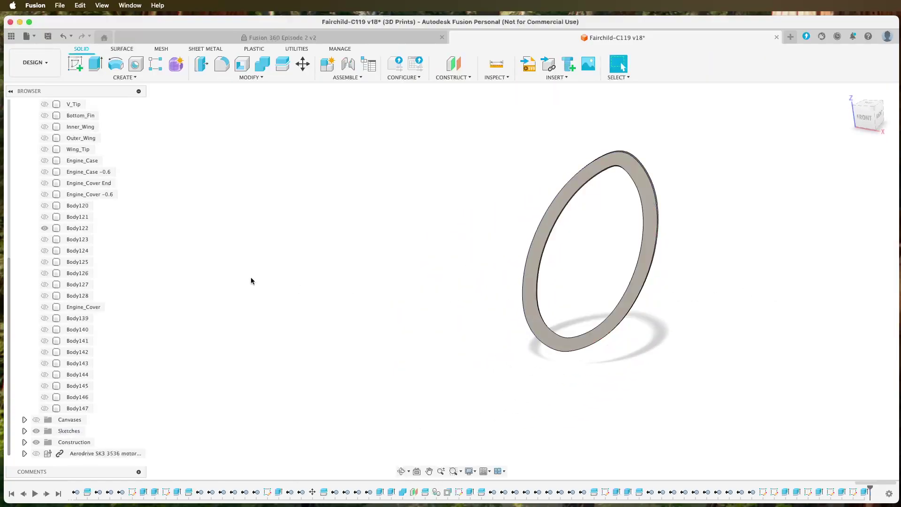
# - Show rib Body123 in place of Body122 and project its flat face outline into a new sketch on that face
pyautogui.click(44, 240)
pyautogui.click(44, 228)
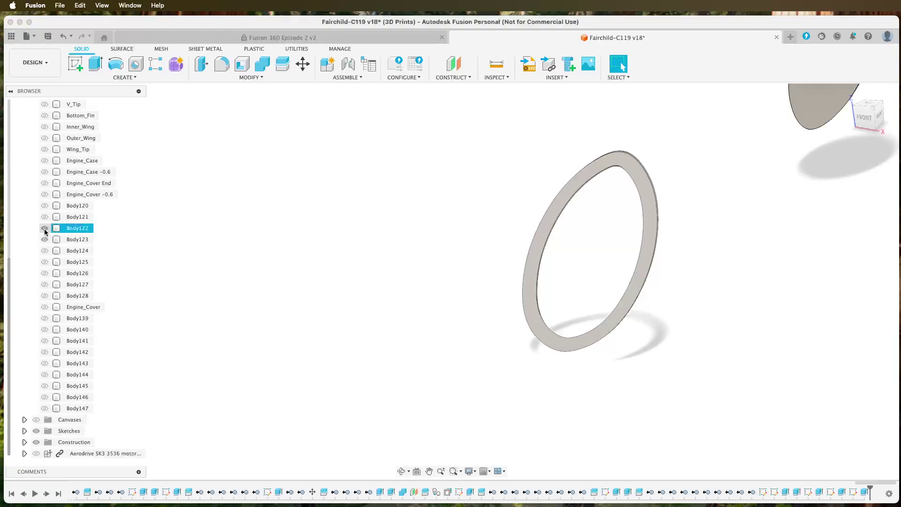
pyautogui.moveTo(716, 211); pyautogui.dragTo(416, 402, button='middle')
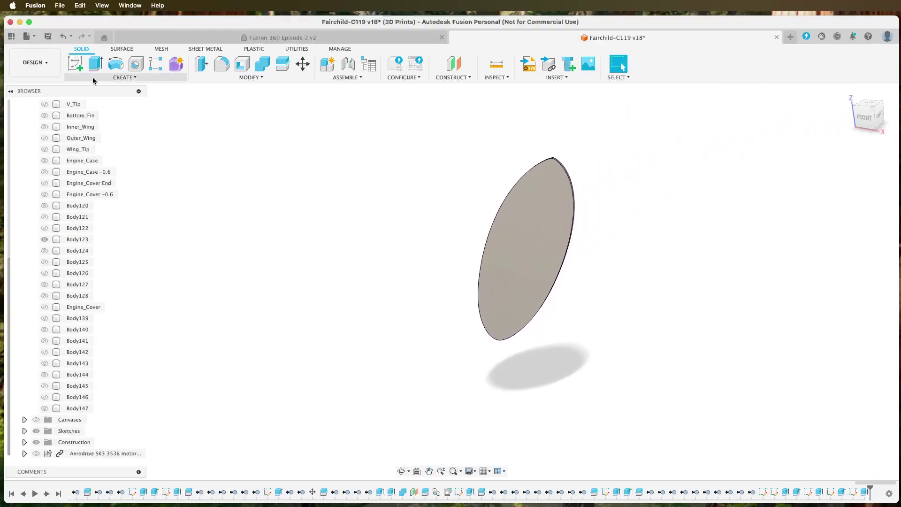
pyautogui.click(75, 64)
pyautogui.click(525, 244)
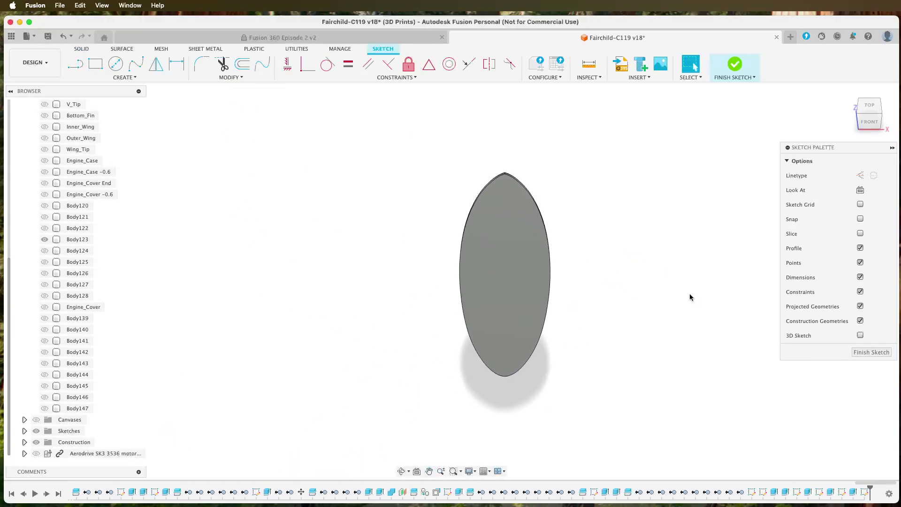
pyautogui.press('p')
pyautogui.click(533, 243)
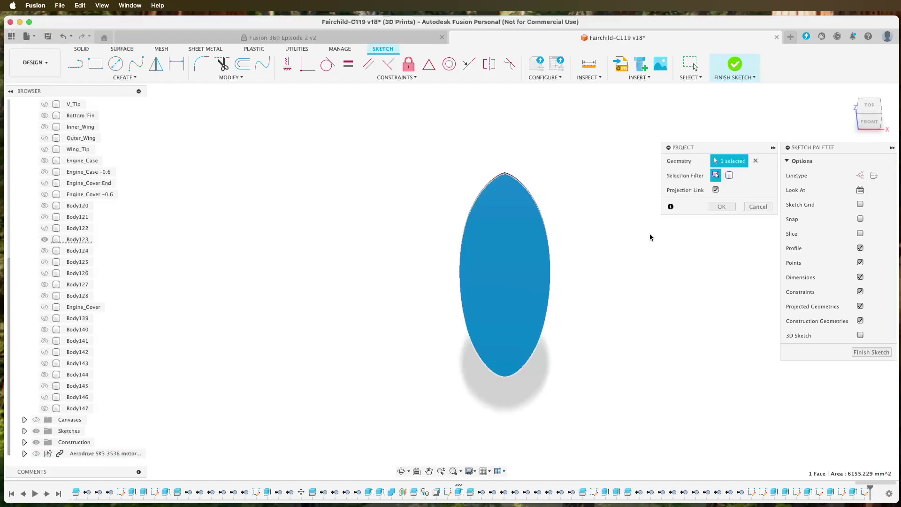
pyautogui.click(722, 207)
# - Offset the projected outline of rib Body123 inward by 10 mm and finish the sketch
pyautogui.click(242, 64)
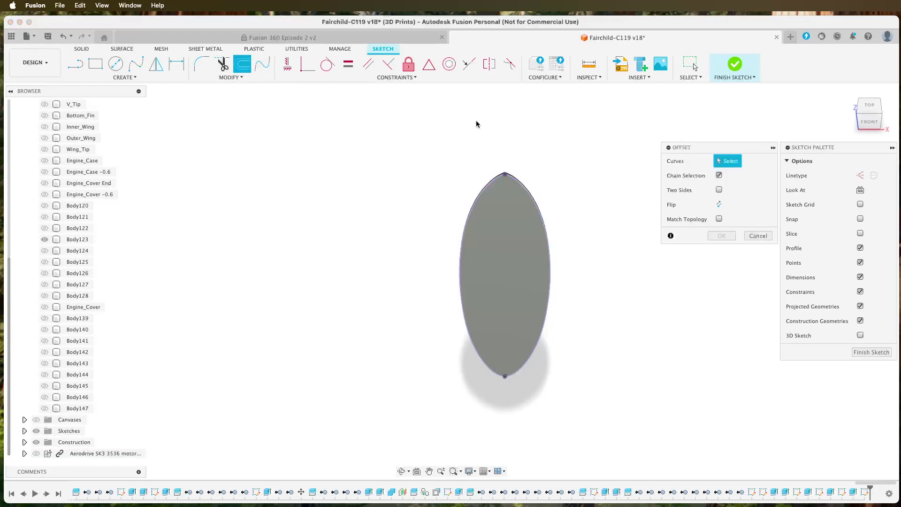
pyautogui.click(522, 189)
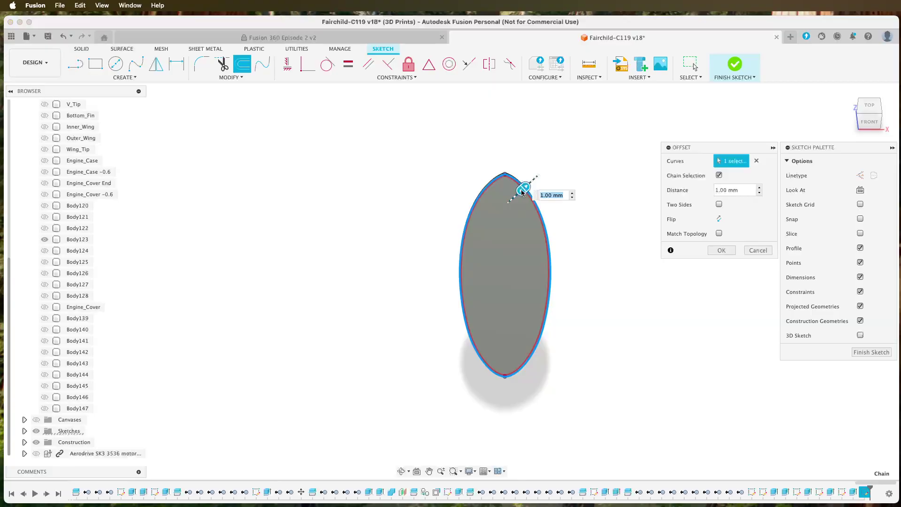
pyautogui.write('10')
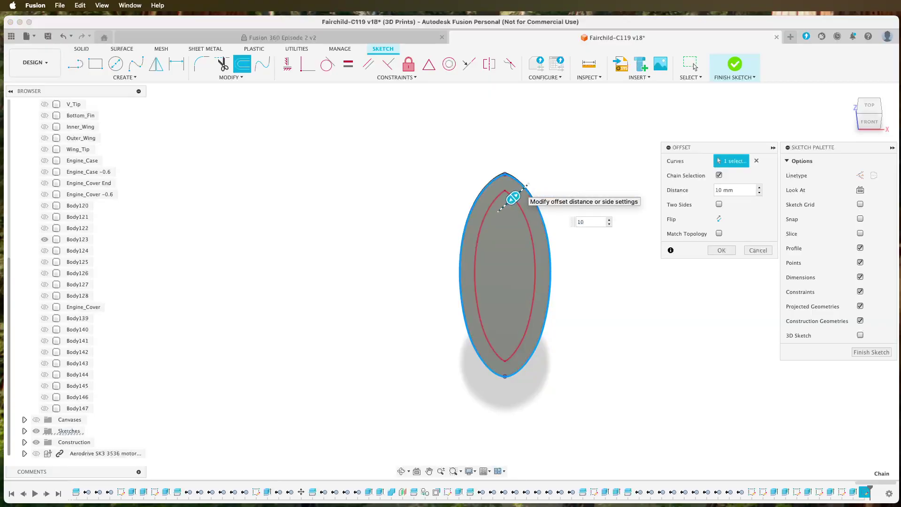
pyautogui.press('Return')
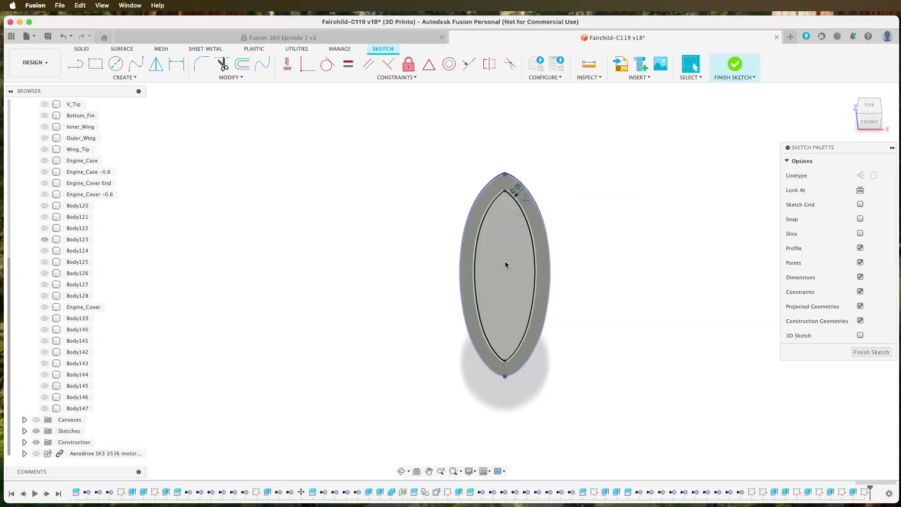
pyautogui.click(871, 352)
# - Extrude the inner offset profile as a cut of about 47.5 mm through rib Body123
pyautogui.click(526, 258)
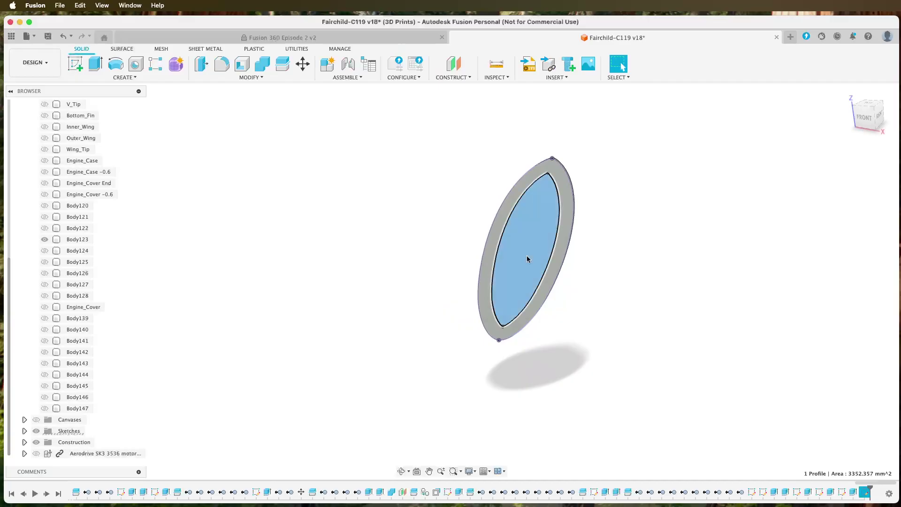
pyautogui.write('e-10')
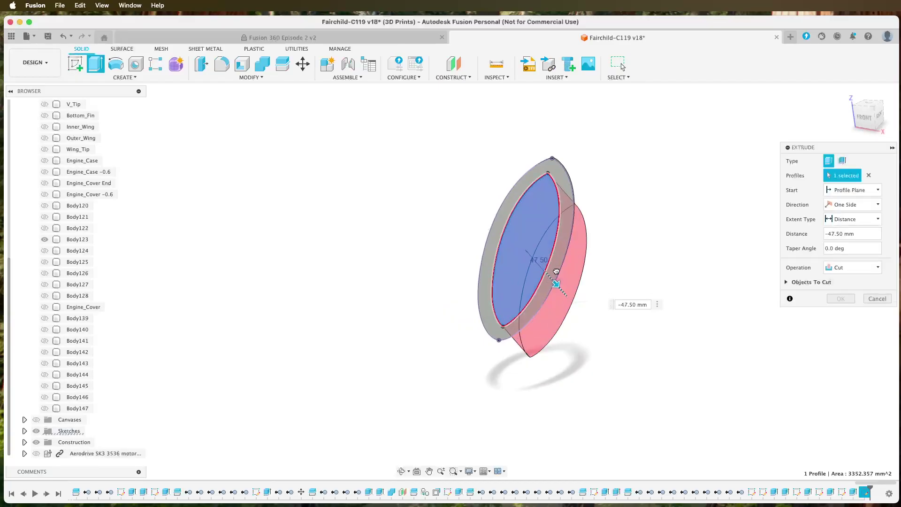
pyautogui.click(840, 299)
# - Show the small rib Body124 and hide the hollowed rib Body123
pyautogui.scroll(-5, 609, 325)
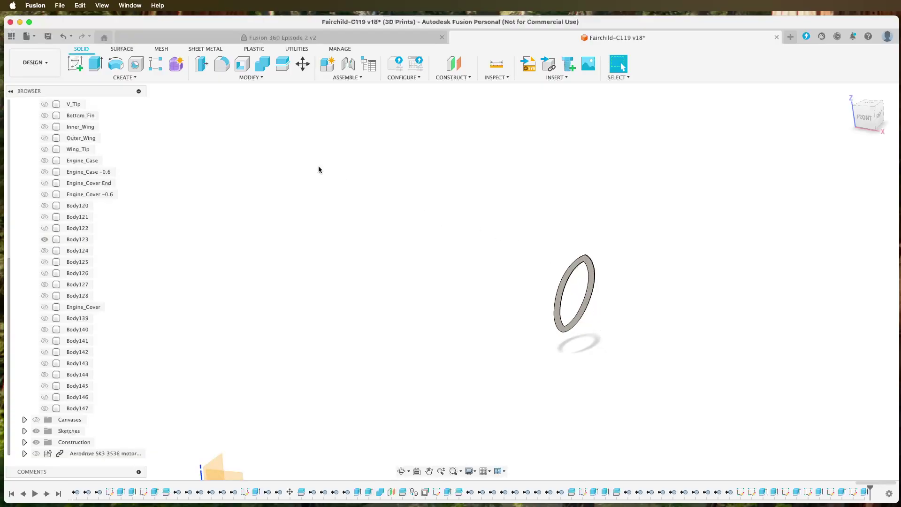
pyautogui.click(45, 250)
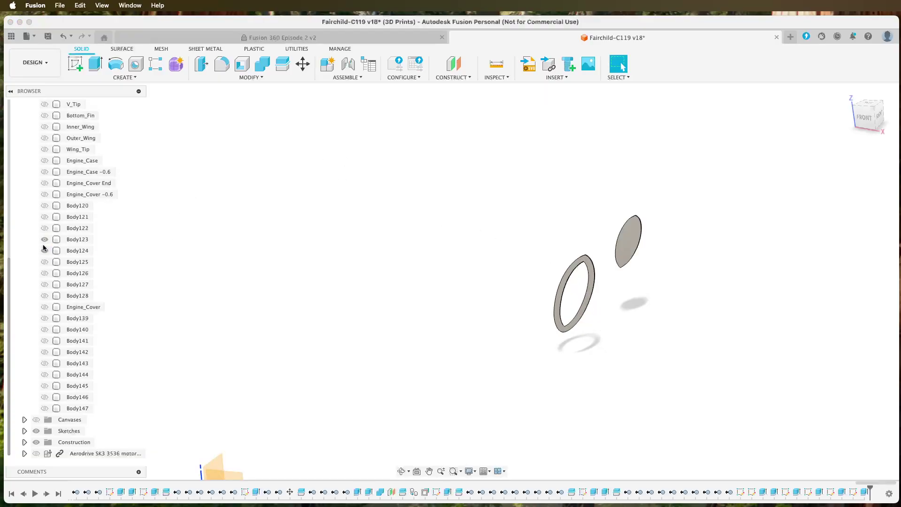
pyautogui.click(44, 240)
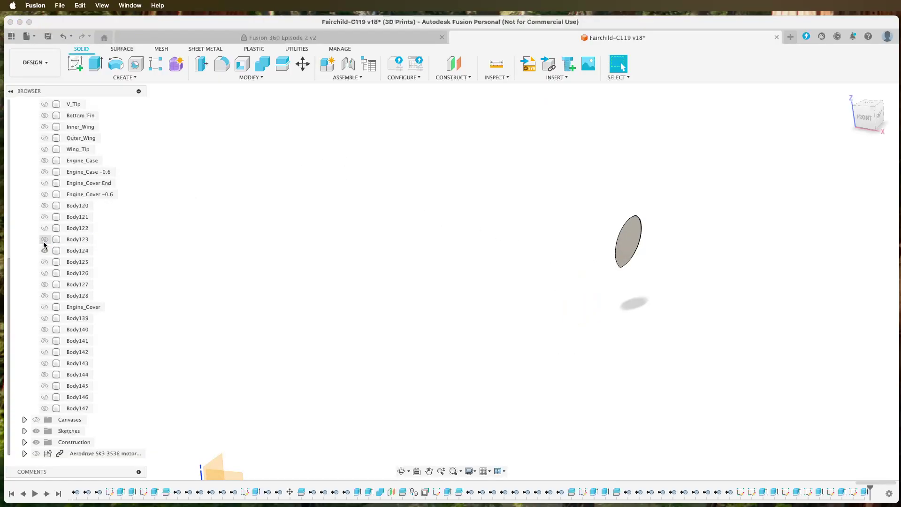
pyautogui.click(625, 247)
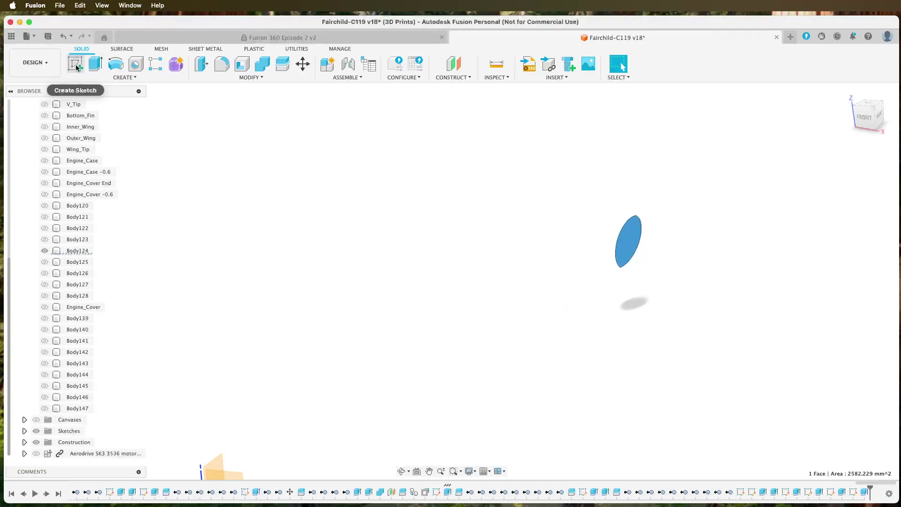
pyautogui.click(93, 67)
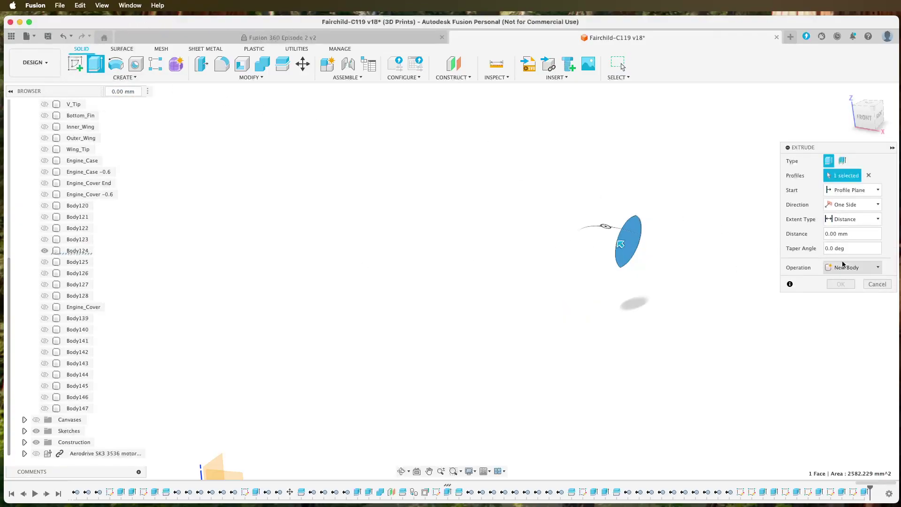
pyautogui.press('Escape')
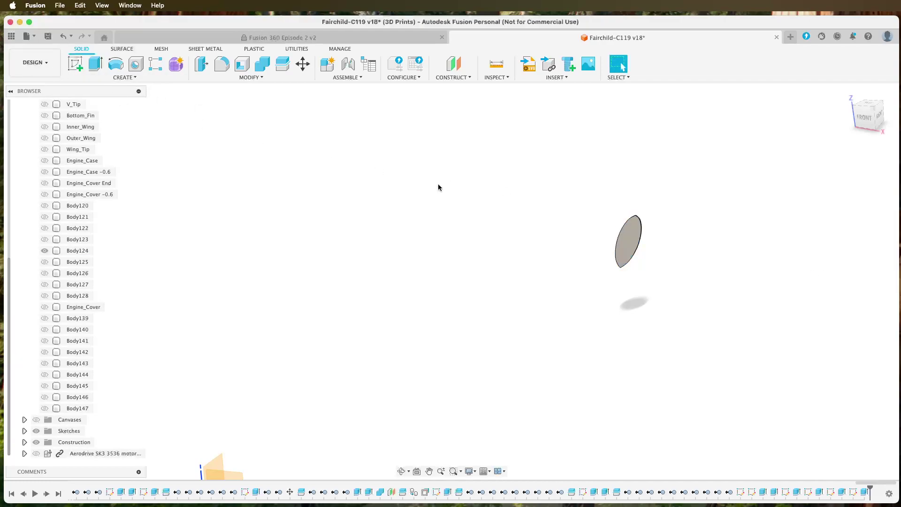
# - Create a sketch on the flat face of rib Body124 and project the face outline into it
pyautogui.click(627, 238)
pyautogui.click(80, 61)
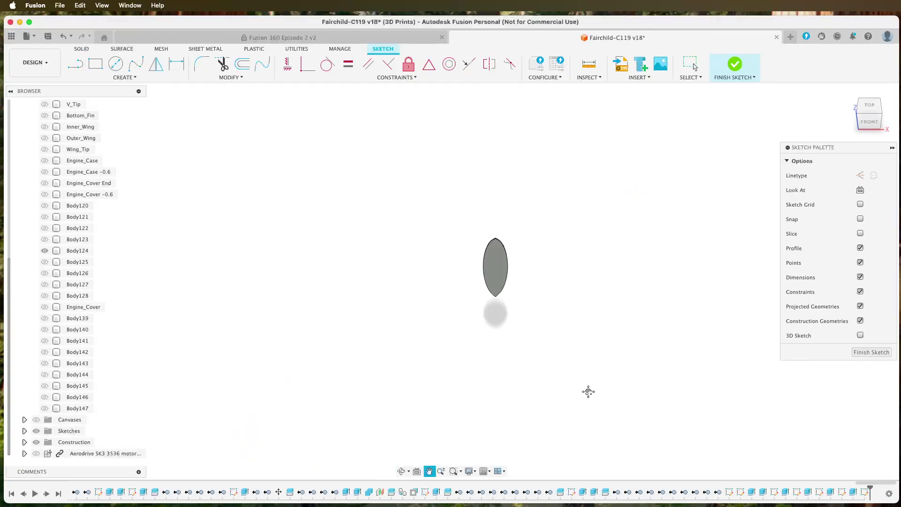
pyautogui.press('p')
pyautogui.click(487, 276)
pyautogui.click(721, 206)
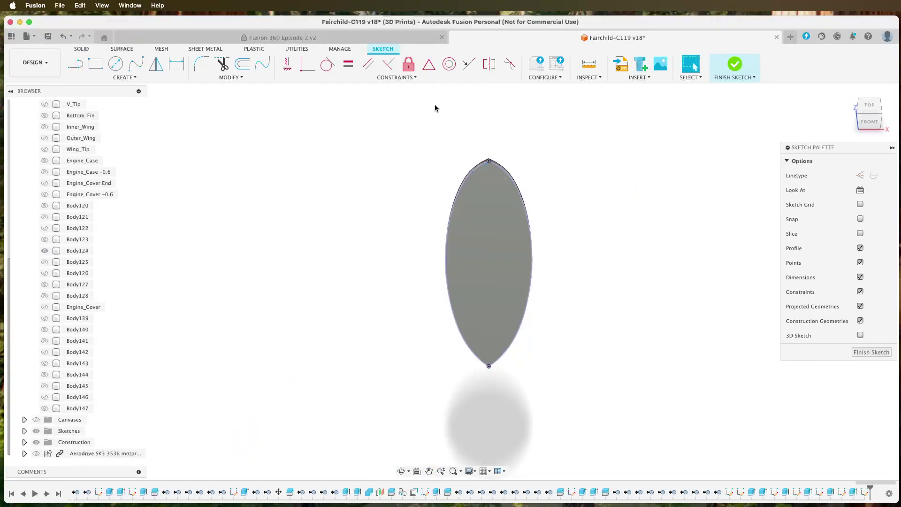
# - Offset the projected outline of rib Body124 inward by 10 mm and finish the sketch
pyautogui.click(243, 64)
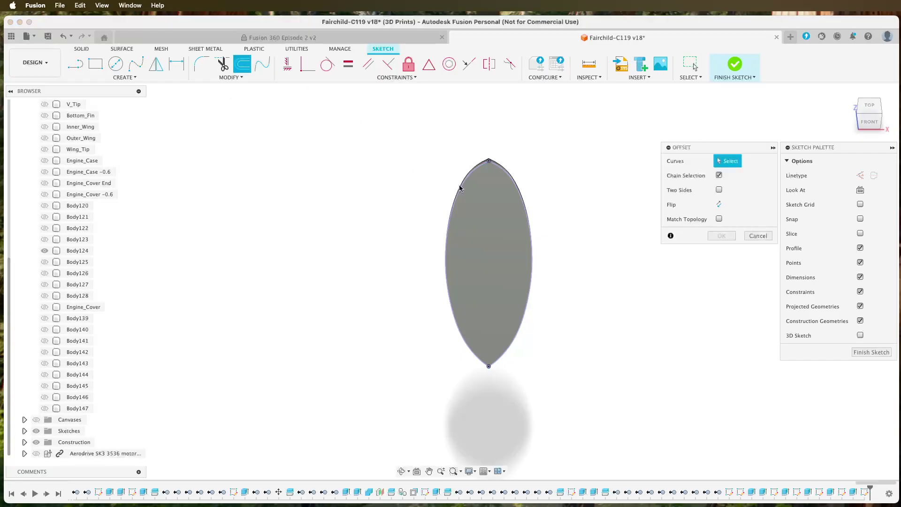
pyautogui.click(484, 166)
pyautogui.moveTo(487, 179); pyautogui.dragTo(488, 179)
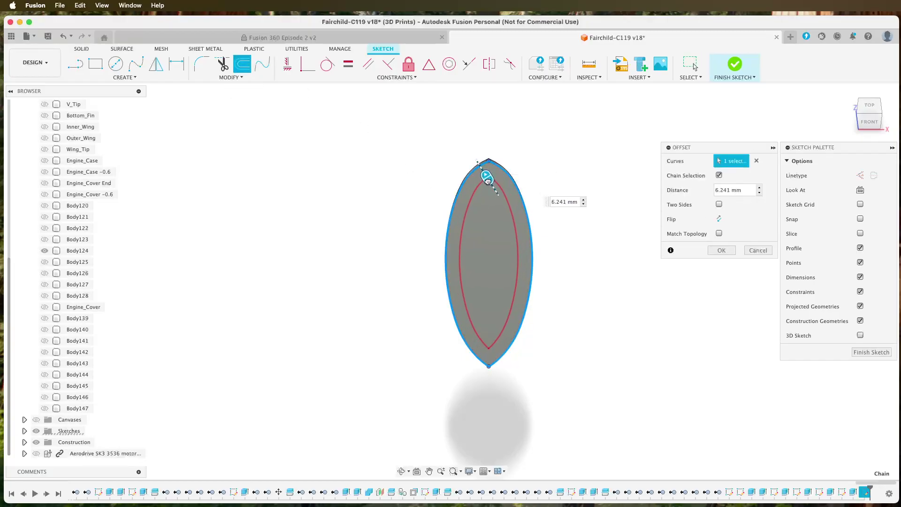
pyautogui.write('10')
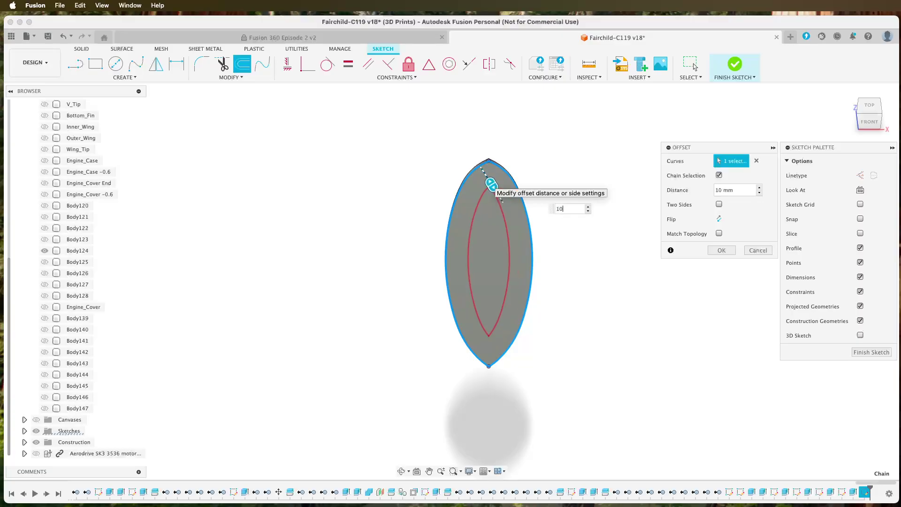
pyautogui.press('Return')
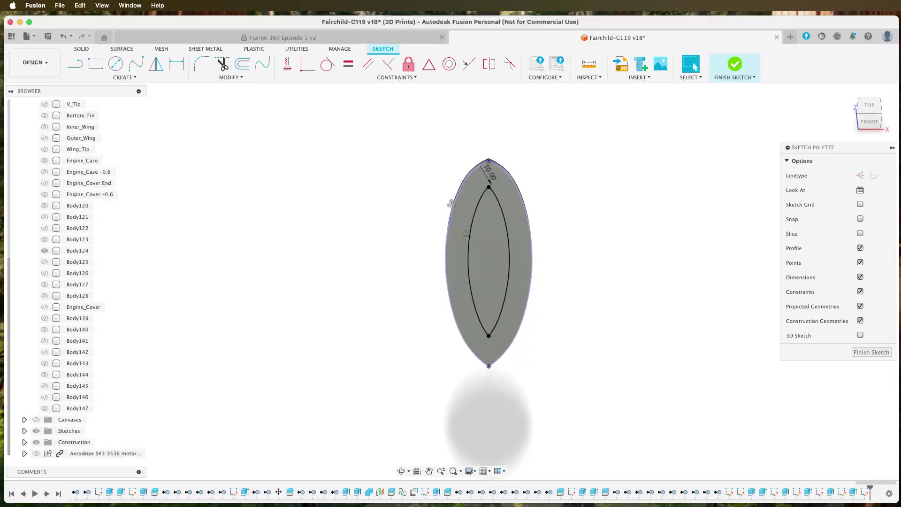
pyautogui.click(873, 353)
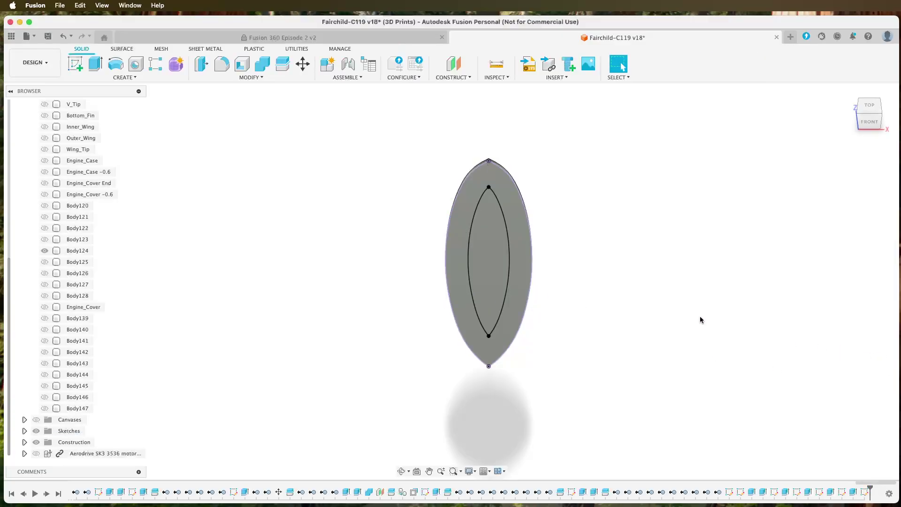
# - Extrude the inner offset profile as a cut of about 11.5 mm through rib Body124
pyautogui.click(494, 264)
pyautogui.press('e')
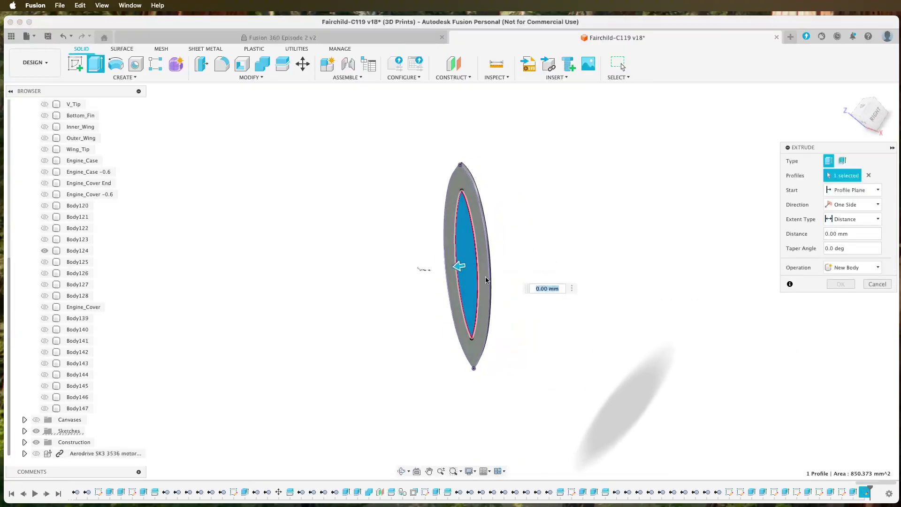
pyautogui.moveTo(459, 269); pyautogui.dragTo(511, 261)
pyautogui.click(843, 298)
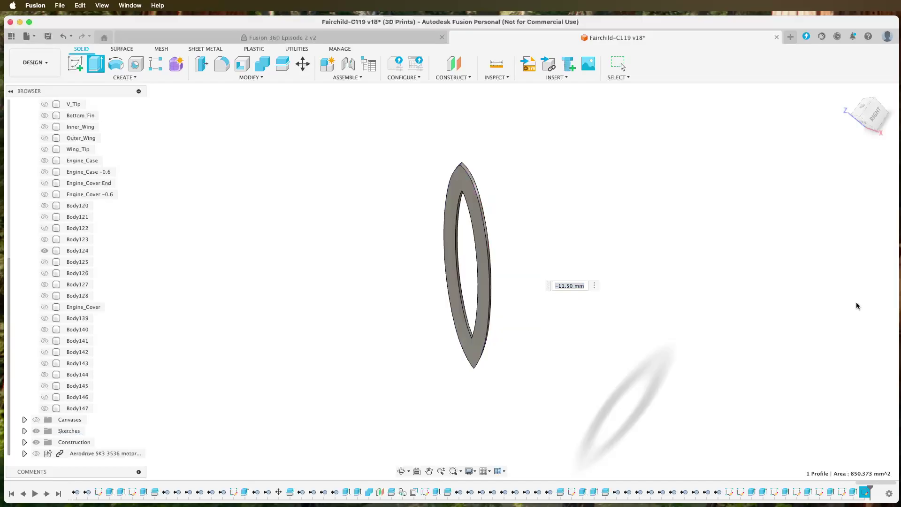
# - Show rib Body125 in place of Body124 and project its flat face outline into a new sketch on that face
pyautogui.click(49, 253)
pyautogui.click(45, 251)
pyautogui.click(44, 261)
pyautogui.moveTo(265, 297)
pyautogui.mouseDown(button='middle')
pyautogui.moveTo(312, 287)
pyautogui.moveTo(441, 219)
pyautogui.mouseUp(button='middle')
pyautogui.click(75, 63)
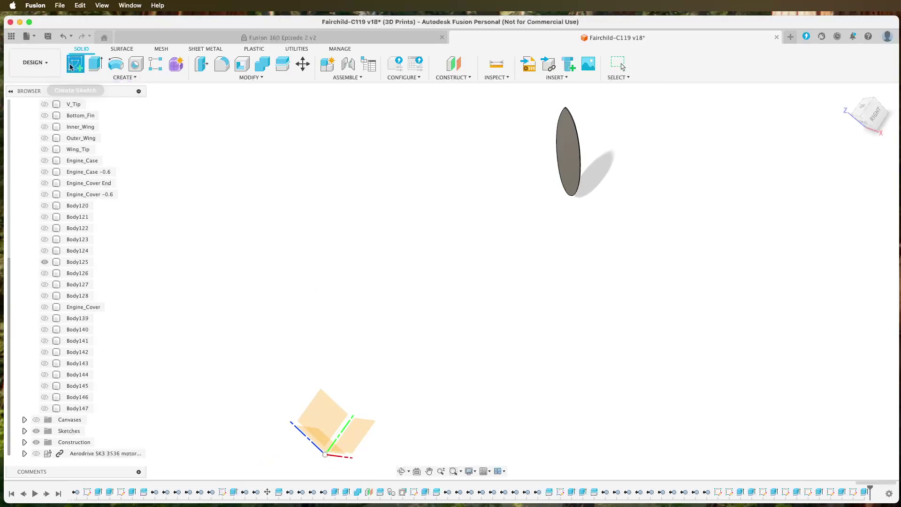
pyautogui.click(565, 157)
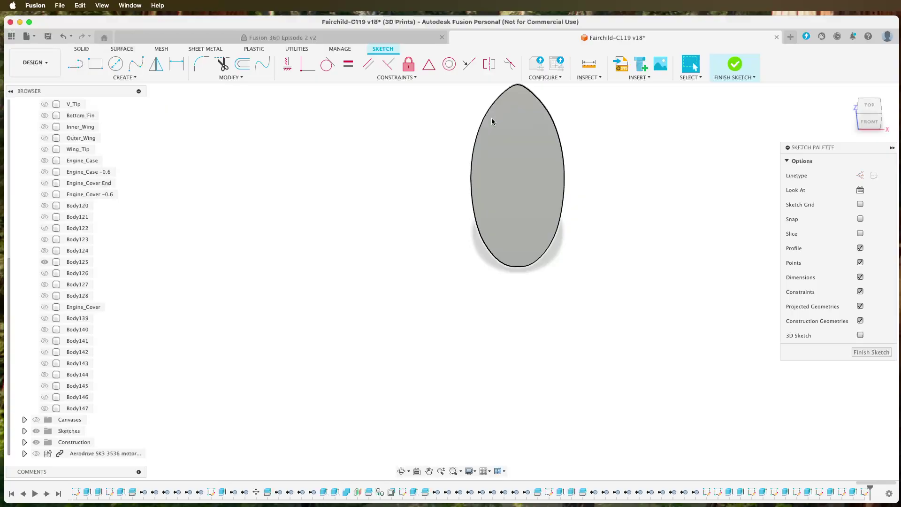
pyautogui.press('p')
pyautogui.click(529, 137)
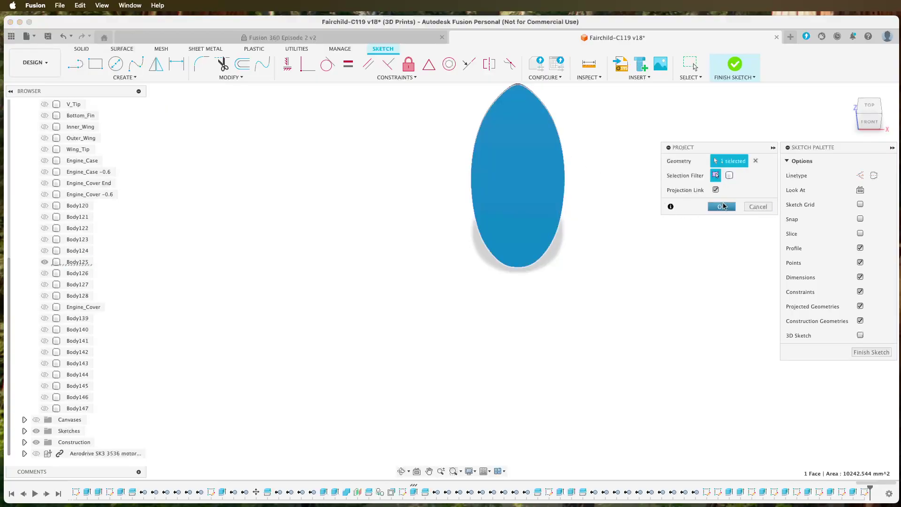
pyautogui.click(723, 206)
# - Offset the projected outline of rib Body125 inward by 10 mm and finish the sketch
pyautogui.click(243, 63)
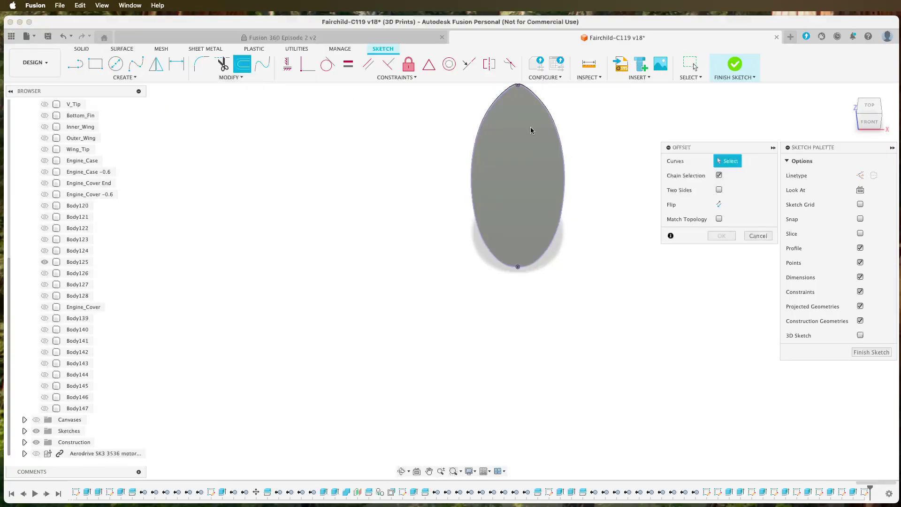
pyautogui.click(553, 127)
pyautogui.write('10')
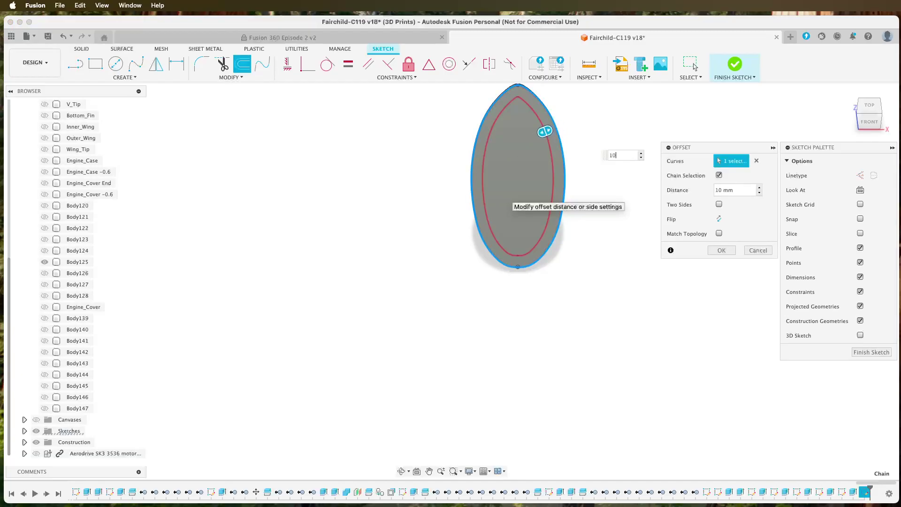
pyautogui.press('Return')
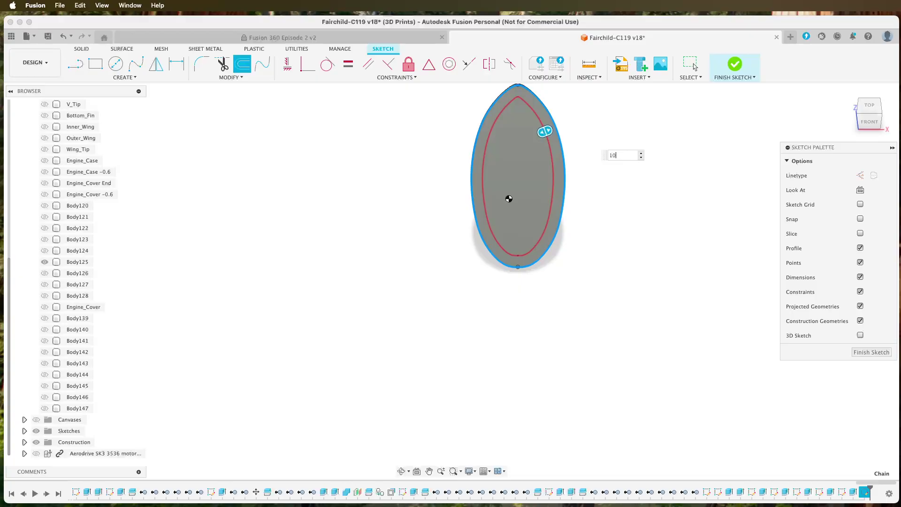
pyautogui.click(871, 352)
# - Extrude the inner offset profile as an 18 mm cut through rib Body125
pyautogui.click(525, 195)
pyautogui.moveTo(676, 224)
pyautogui.keyDown('shift'); pyautogui.mouseDown(button='middle')
pyautogui.moveTo(655, 230)
pyautogui.moveTo(591, 212)
pyautogui.mouseUp(button='middle'); pyautogui.keyUp('shift')
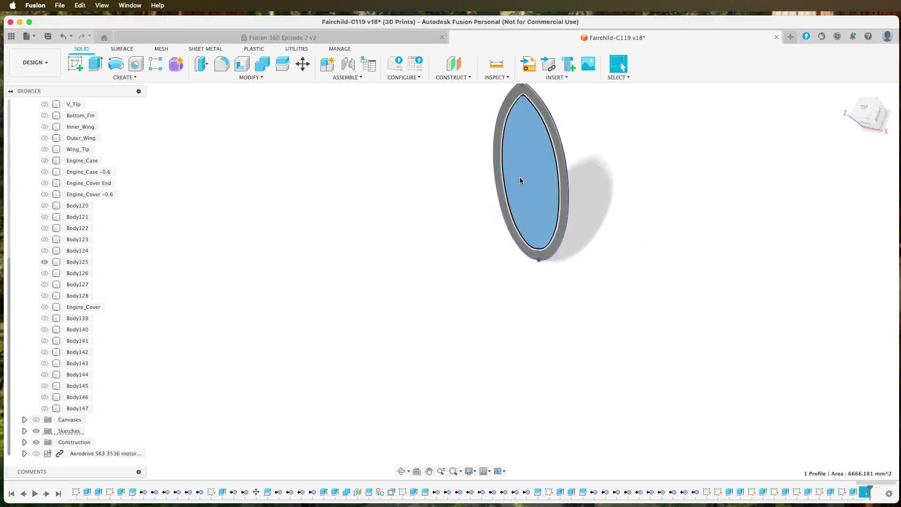
pyautogui.press('e')
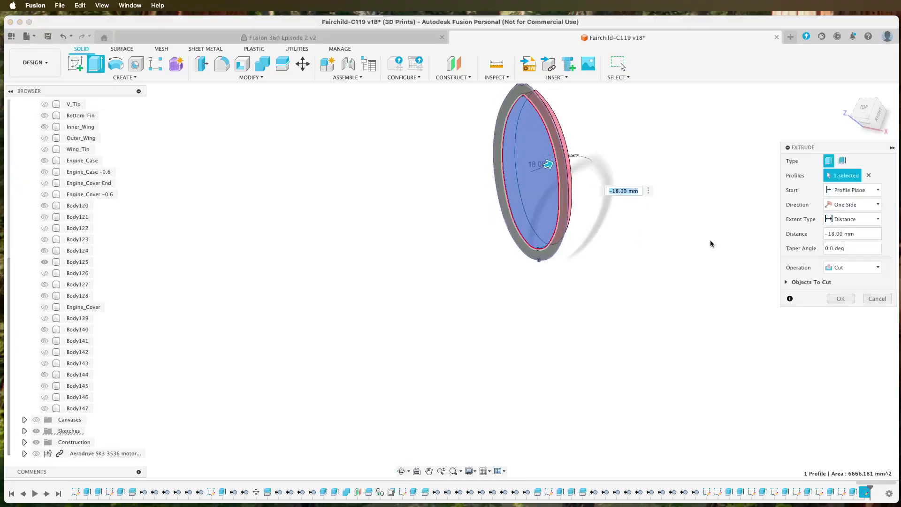
pyautogui.click(840, 298)
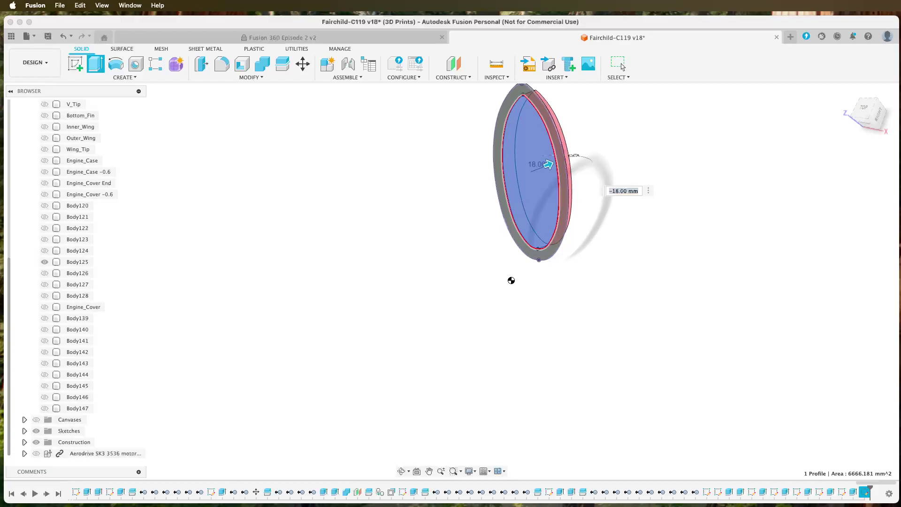
# - Show rib Body127 in place of Body125, after briefly displaying Body126 to check it
pyautogui.click(45, 262)
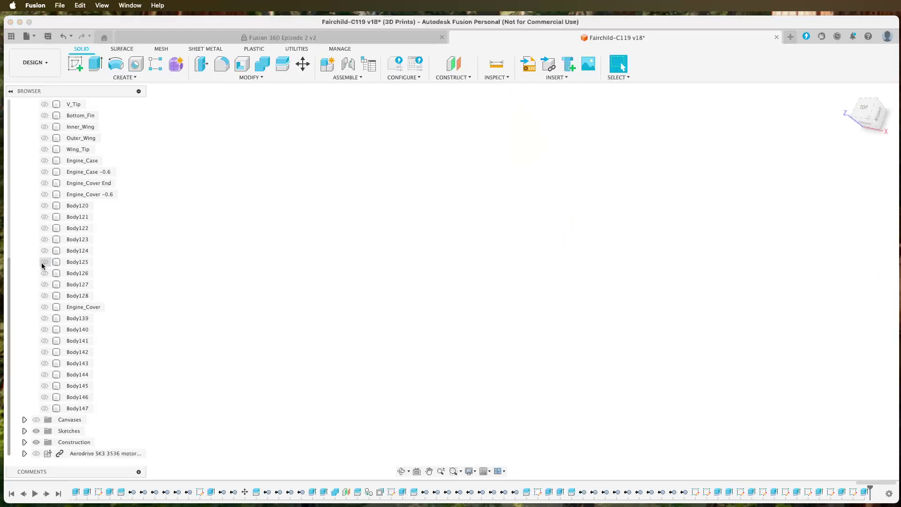
pyautogui.click(45, 273)
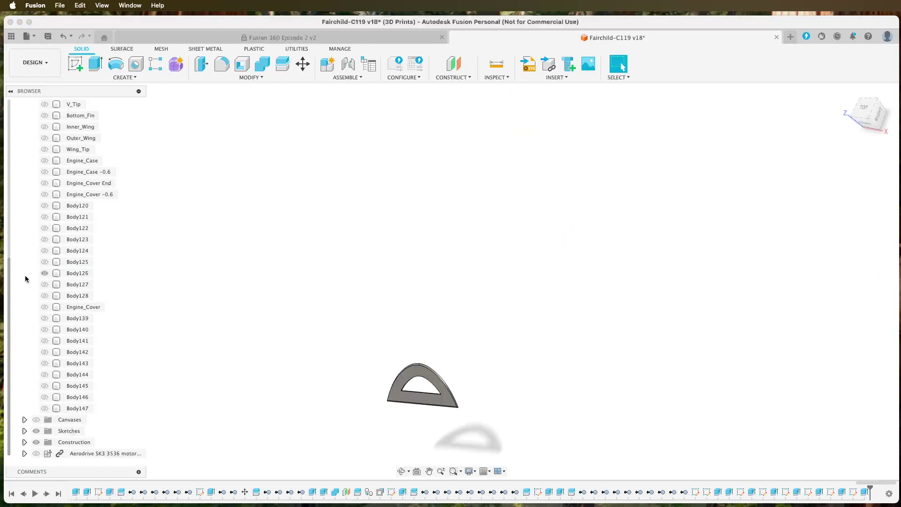
pyautogui.click(44, 284)
pyautogui.click(44, 273)
# - Create a sketch on the flat face of rib Body127 and project the face outline into it
pyautogui.scroll(-5, 418, 352)
pyautogui.click(489, 313)
pyautogui.click(493, 291)
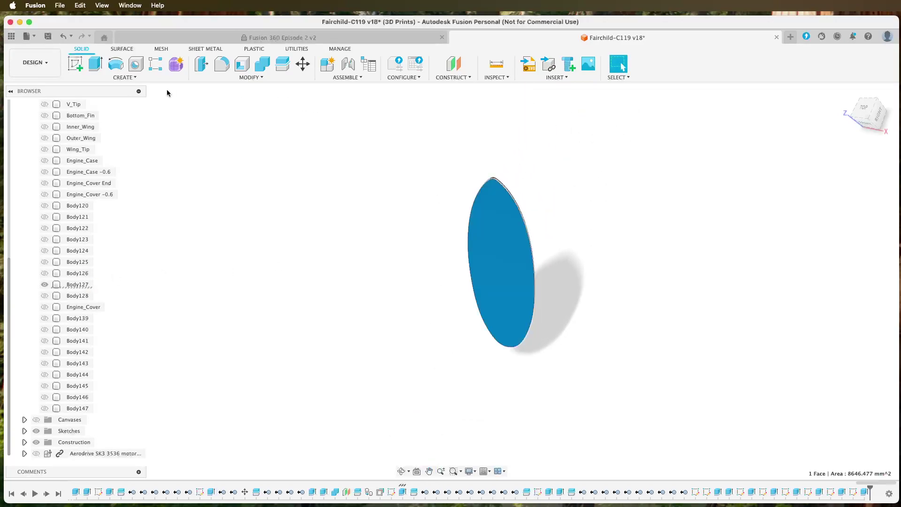
pyautogui.click(76, 64)
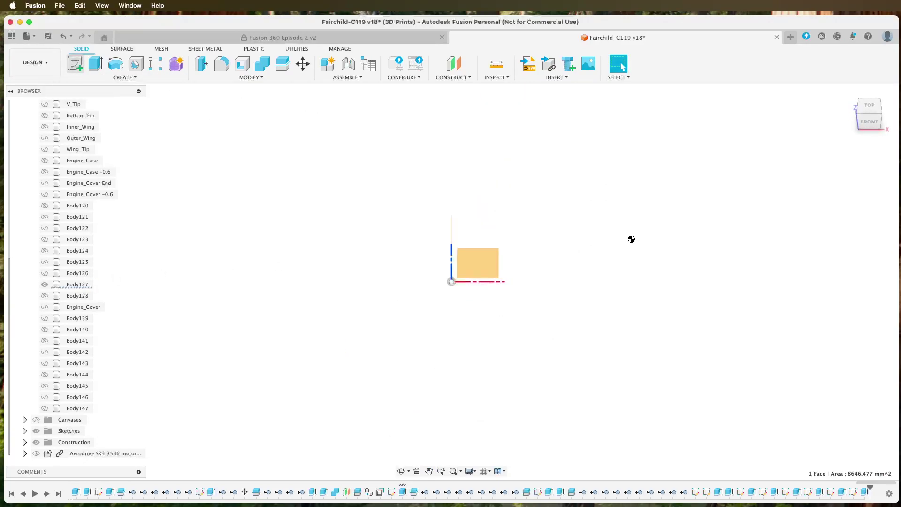
pyautogui.moveTo(595, 251)
pyautogui.mouseDown(button='middle')
pyautogui.moveTo(649, 239)
pyautogui.moveTo(512, 364)
pyautogui.mouseUp(button='middle')
pyautogui.scroll(4, 521, 231)
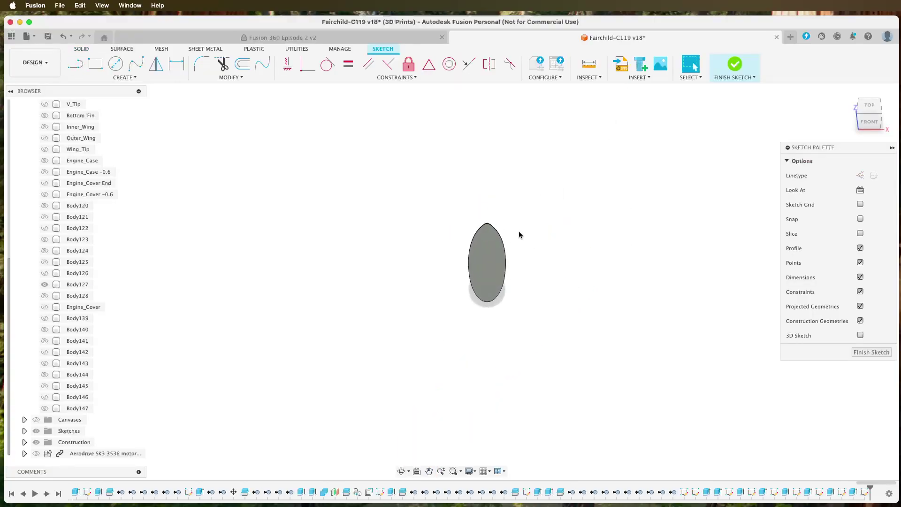
pyautogui.scroll(5, 484, 279)
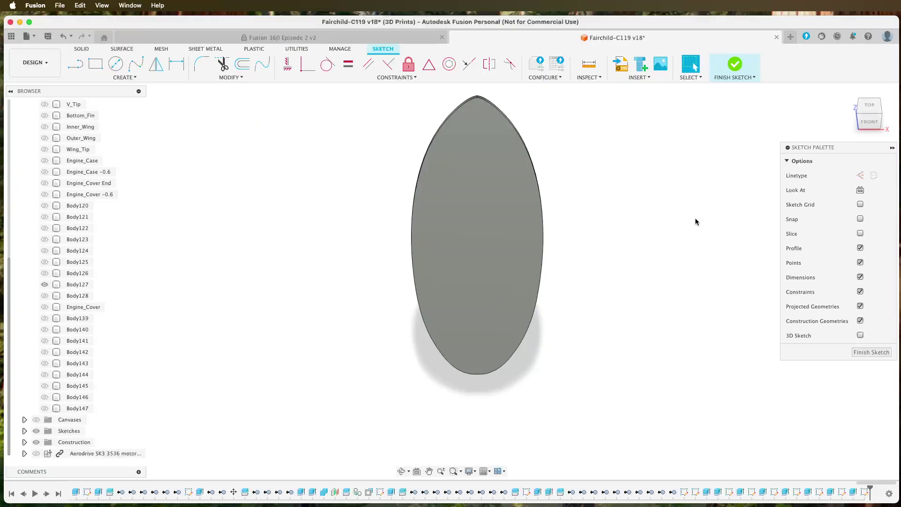
pyautogui.press('p')
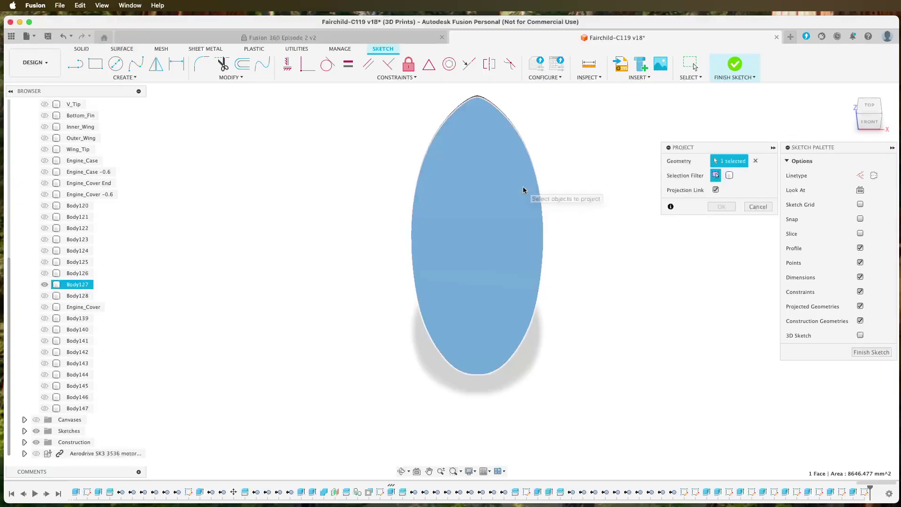
pyautogui.click(528, 194)
pyautogui.click(722, 206)
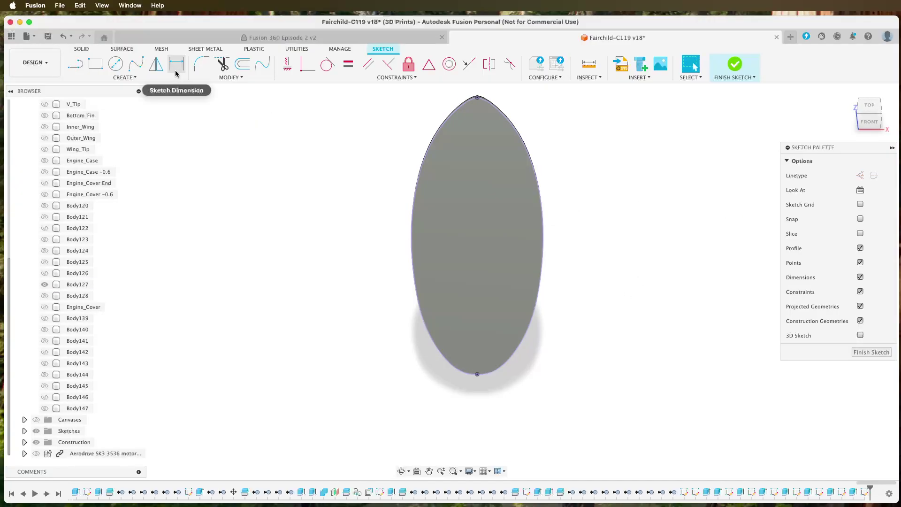
# - Offset the projected outline of rib Body127 inward by 10 mm and finish the sketch
pyautogui.click(242, 64)
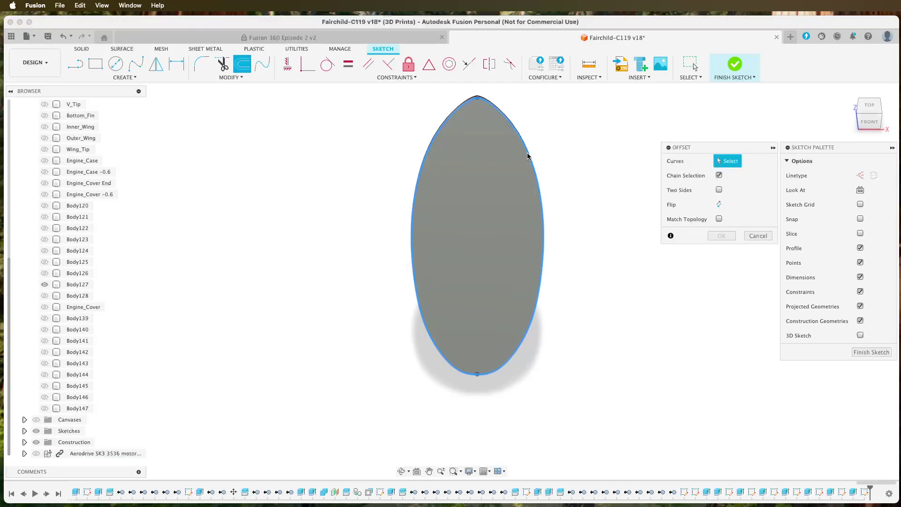
pyautogui.click(531, 154)
pyautogui.write('10')
pyautogui.press('Return')
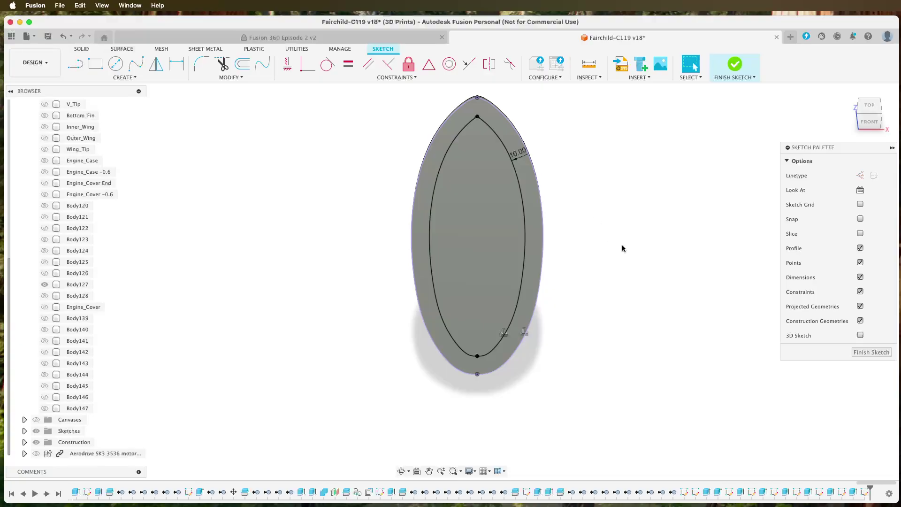
pyautogui.click(862, 353)
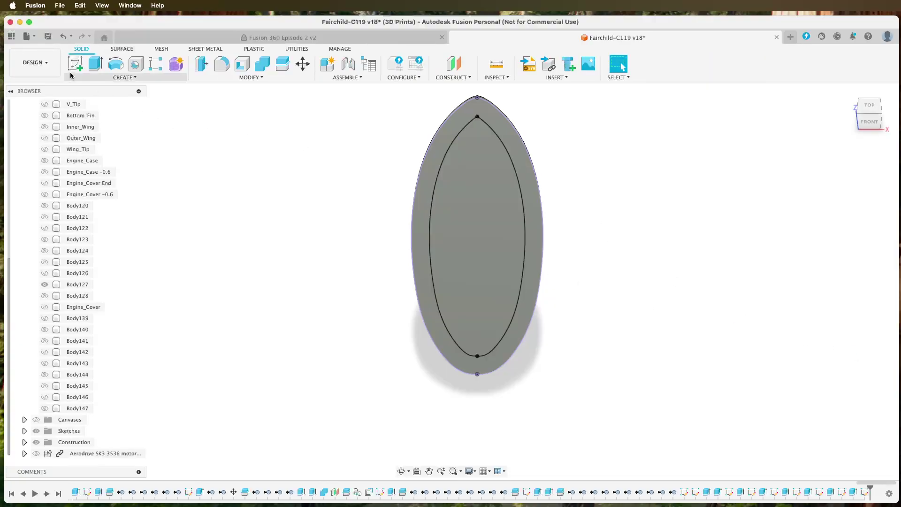
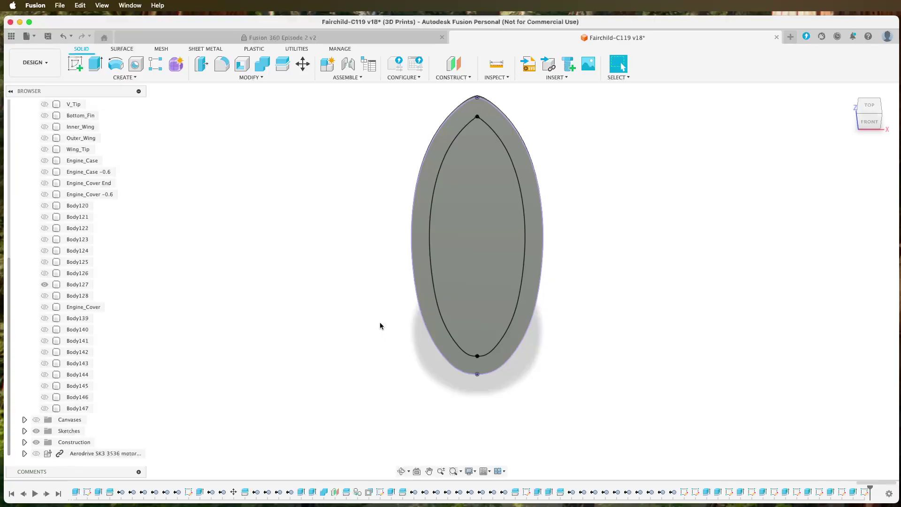
# - Extrude the inner offset profile as a cut through rib Body127
pyautogui.scroll(-3, 379, 294)
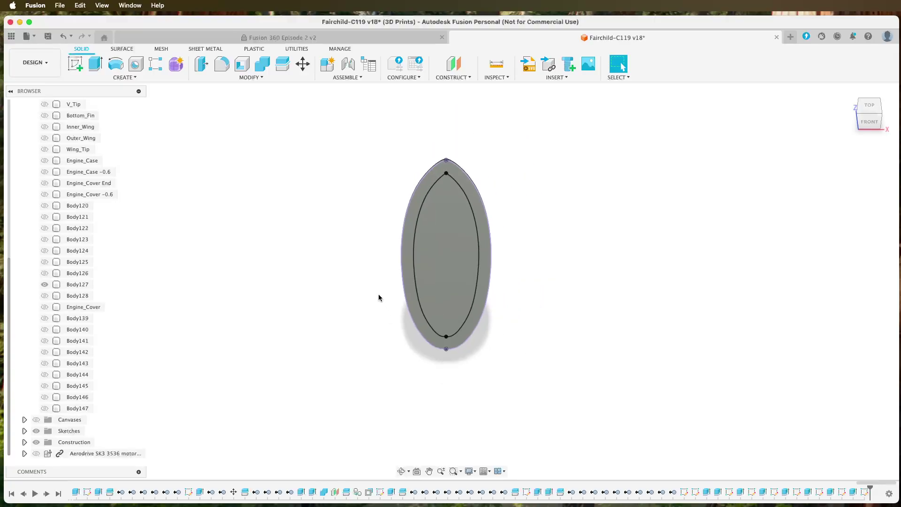
pyautogui.click(446, 260)
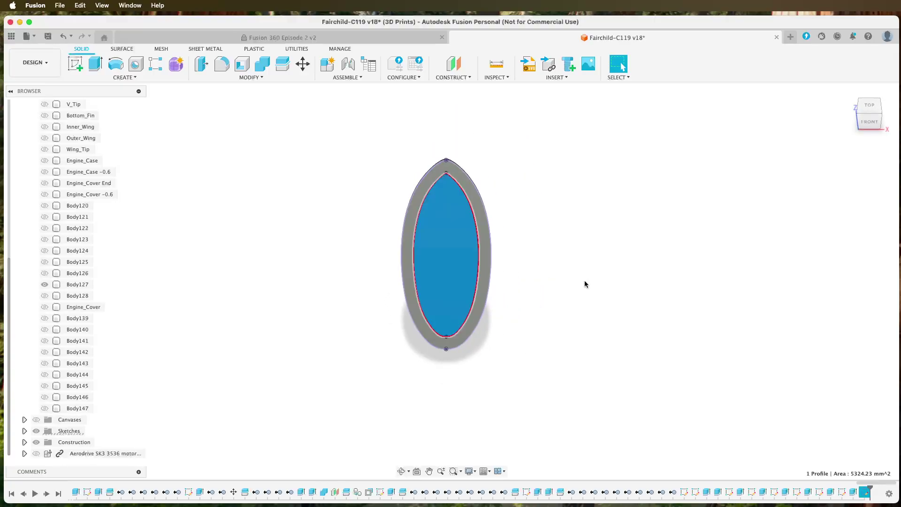
pyautogui.press('e')
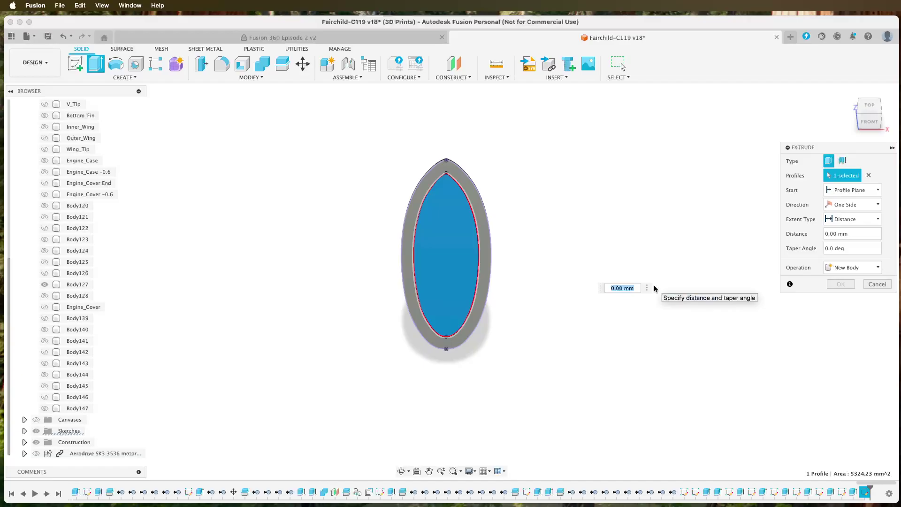
pyautogui.moveTo(652, 295)
pyautogui.keyDown('shift'); pyautogui.mouseDown(button='middle')
pyautogui.moveTo(631, 300)
pyautogui.moveTo(460, 278)
pyautogui.mouseUp(button='middle'); pyautogui.keyUp('shift')
pyautogui.moveTo(423, 262); pyautogui.dragTo(460, 251)
pyautogui.click(837, 298)
pyautogui.scroll(-2, 215, 315)
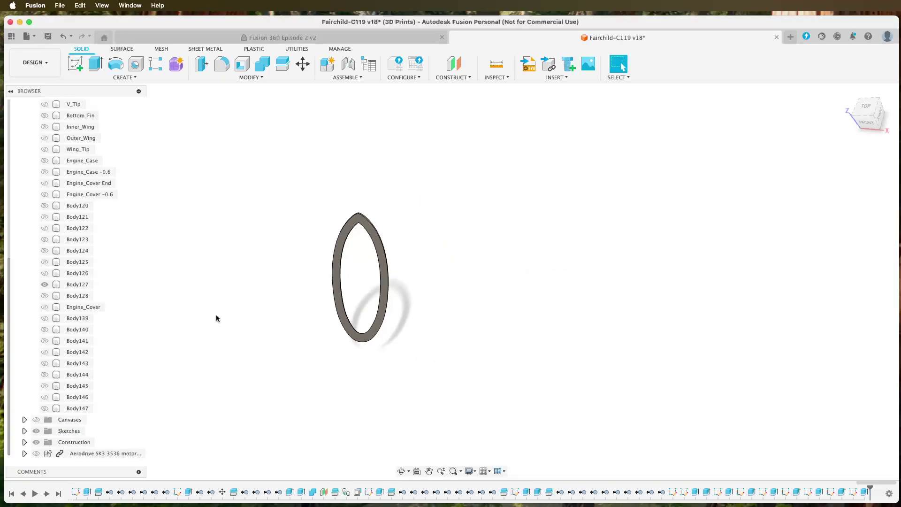
# - Show all rib bodies from Body120 to Body147 together, keeping the Engine_Cover body hidden
pyautogui.click(77, 206)
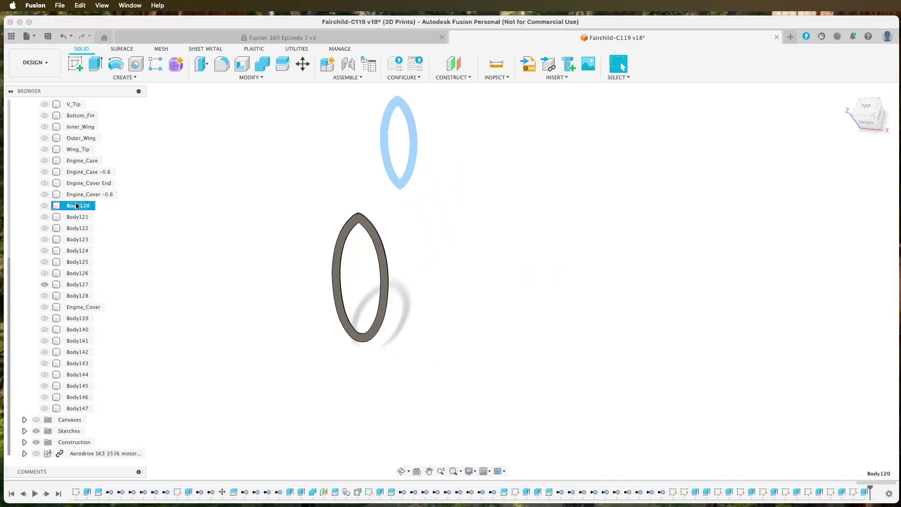
pyautogui.click(45, 285)
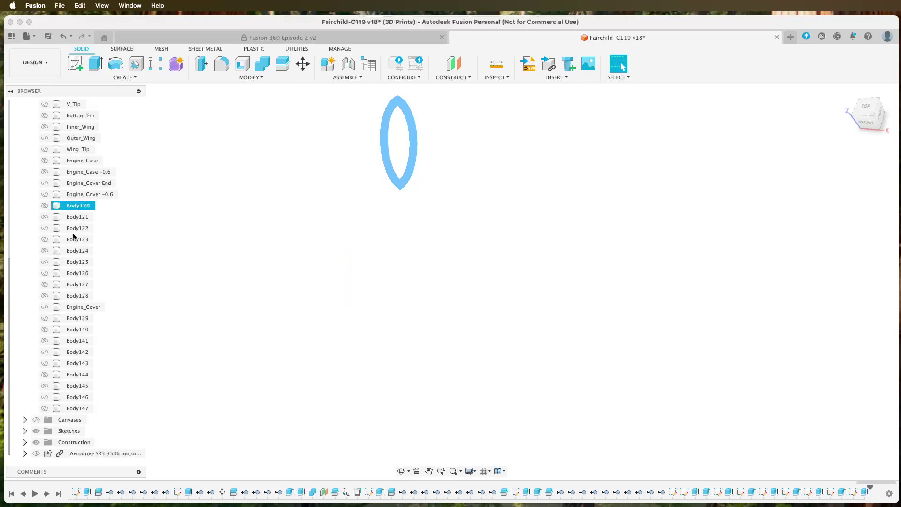
pyautogui.keyDown('shift'); pyautogui.click(82, 409); pyautogui.keyUp('shift')
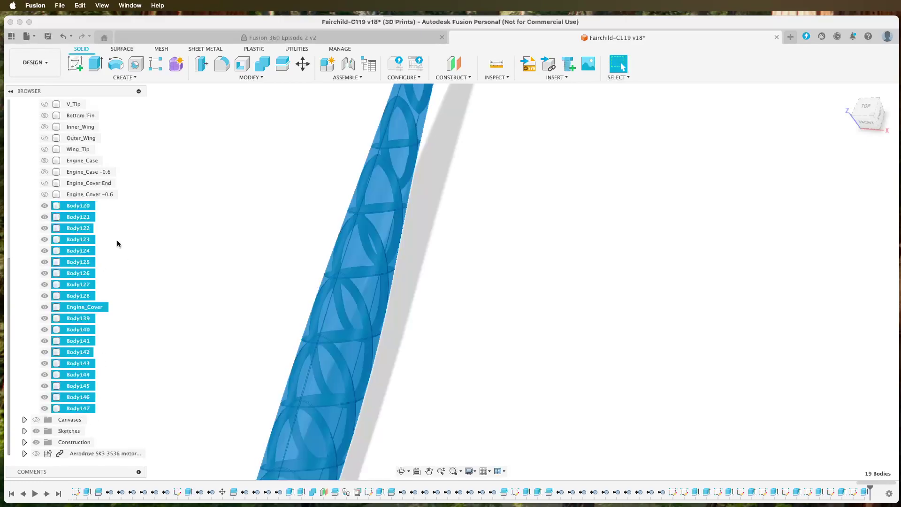
pyautogui.press('Escape')
pyautogui.click(44, 307)
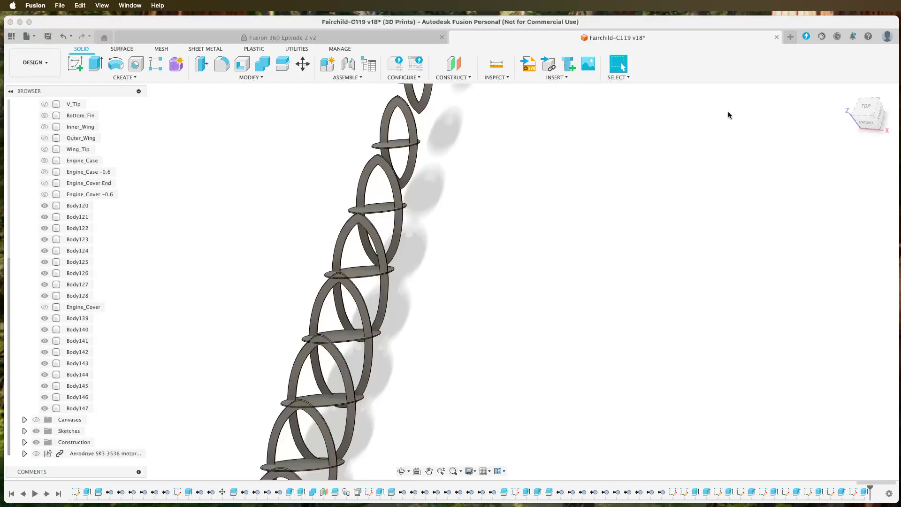
# - Examine the crossing rib arrangement from the side, with and without the Engine_Cover shell displayed
pyautogui.click(848, 93)
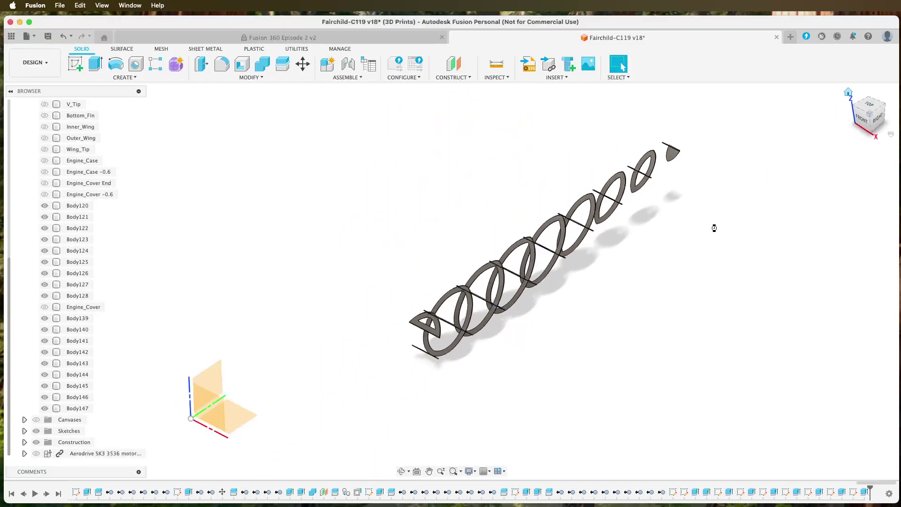
pyautogui.keyDown('shift'); pyautogui.moveTo(561, 342); pyautogui.dragTo(559, 316, button='middle'); pyautogui.keyUp('shift')
pyautogui.scroll(5, 666, 337)
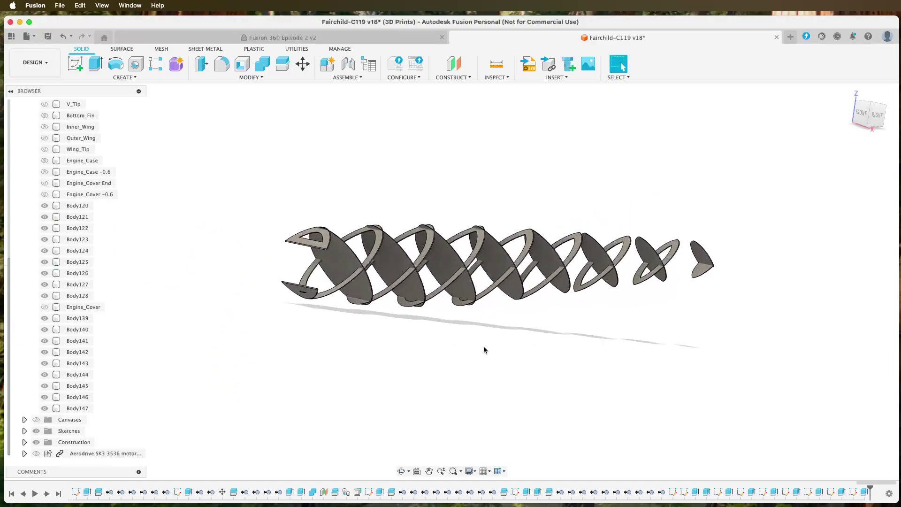
pyautogui.scroll(-2, 456, 348)
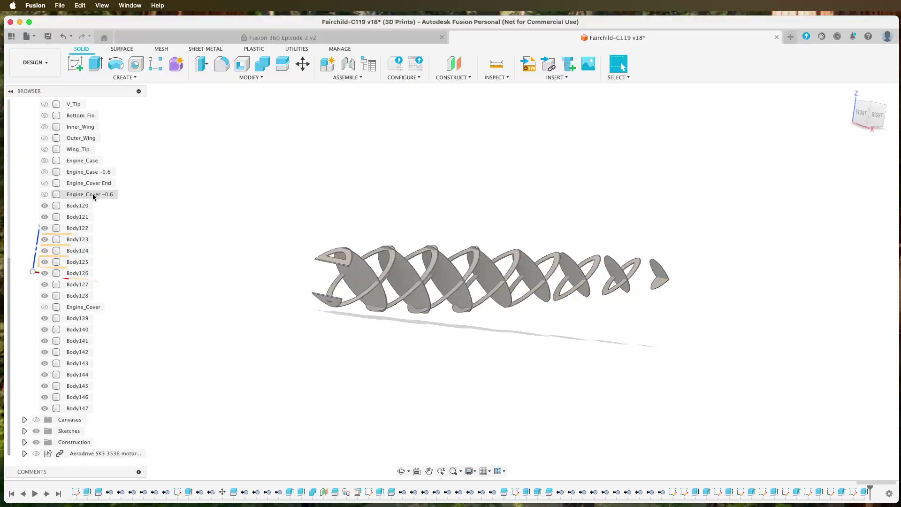
pyautogui.click(75, 307)
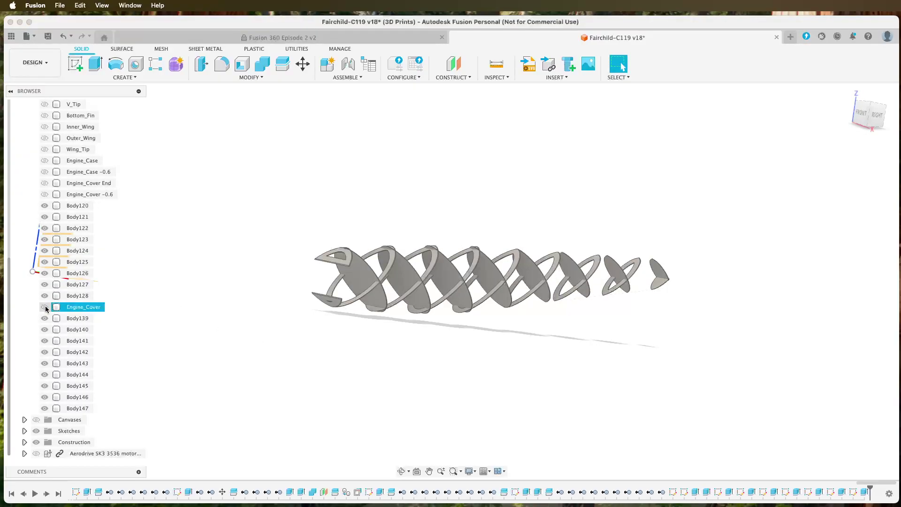
pyautogui.click(45, 307)
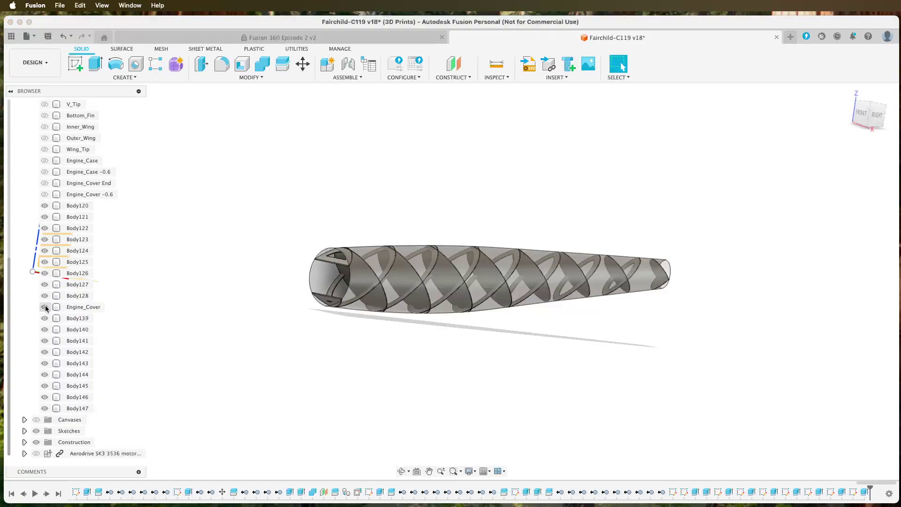
pyautogui.click(46, 307)
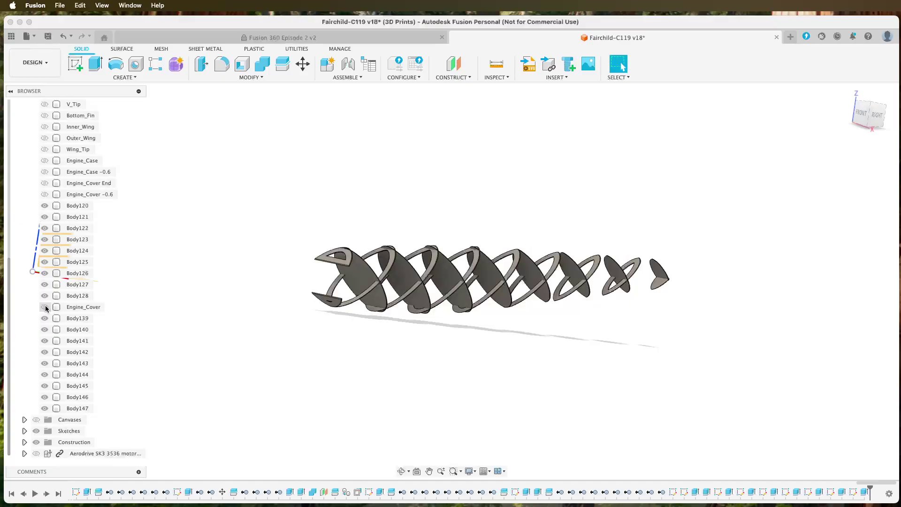
pyautogui.click(45, 307)
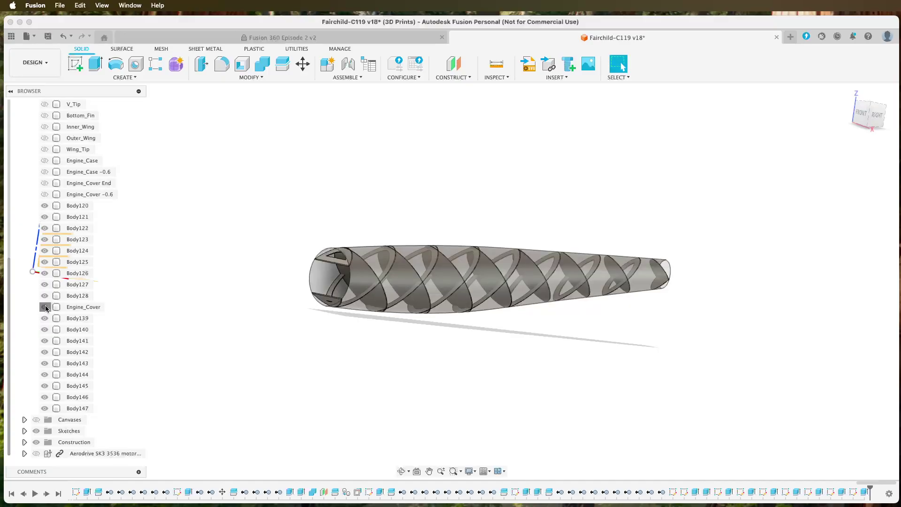
pyautogui.click(45, 307)
# - Show the Engine_Cover -0.6 body and hide ribs Body120 to Body128 and Body139 to Body147
pyautogui.click(81, 194)
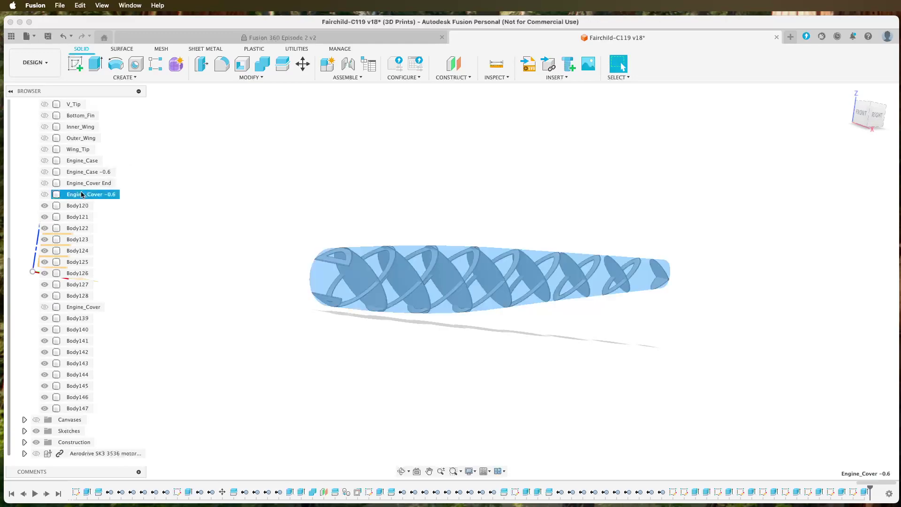
pyautogui.click(45, 194)
pyautogui.click(199, 305)
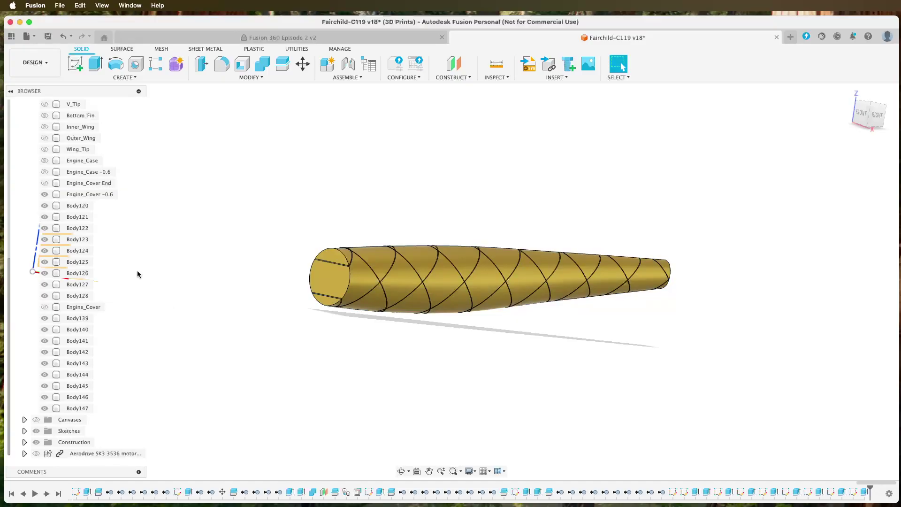
pyautogui.click(70, 206)
pyautogui.keyDown('shift'); pyautogui.click(78, 295); pyautogui.keyUp('shift')
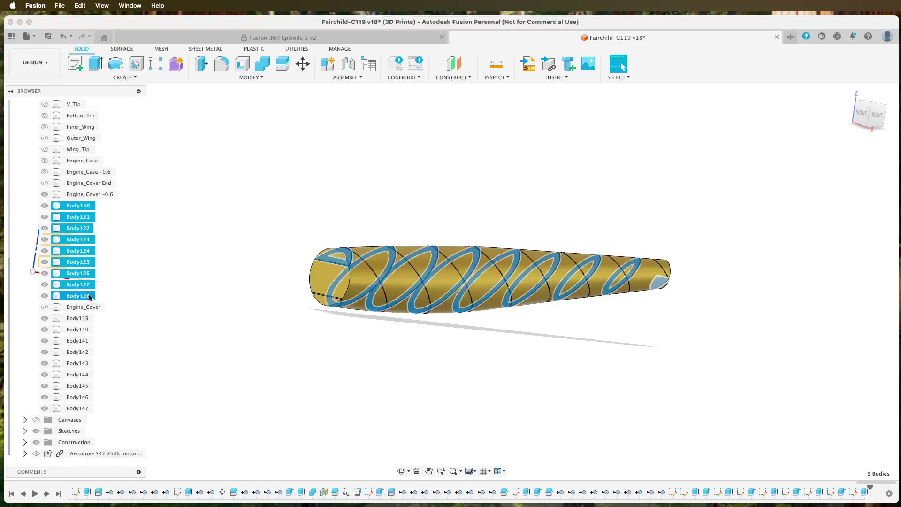
pyautogui.press('v')
pyautogui.click(78, 318)
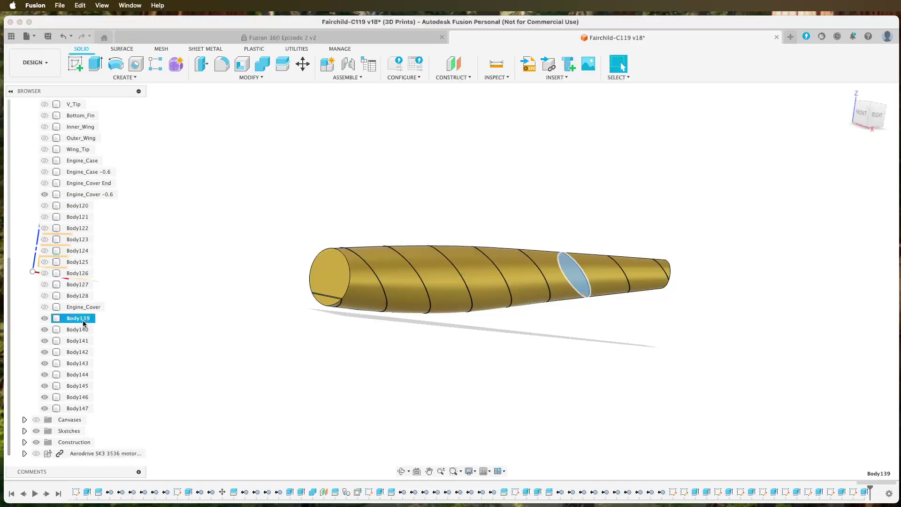
pyautogui.keyDown('shift'); pyautogui.click(82, 408); pyautogui.keyUp('shift')
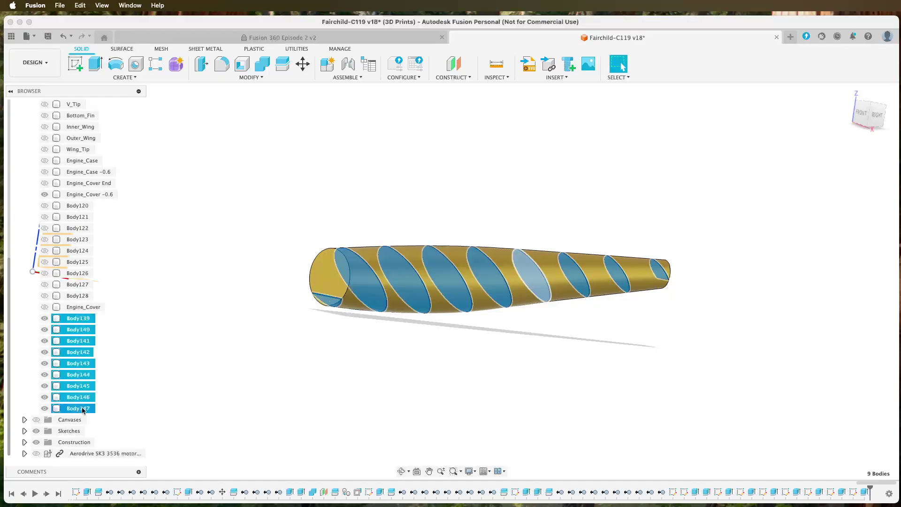
pyautogui.press('v')
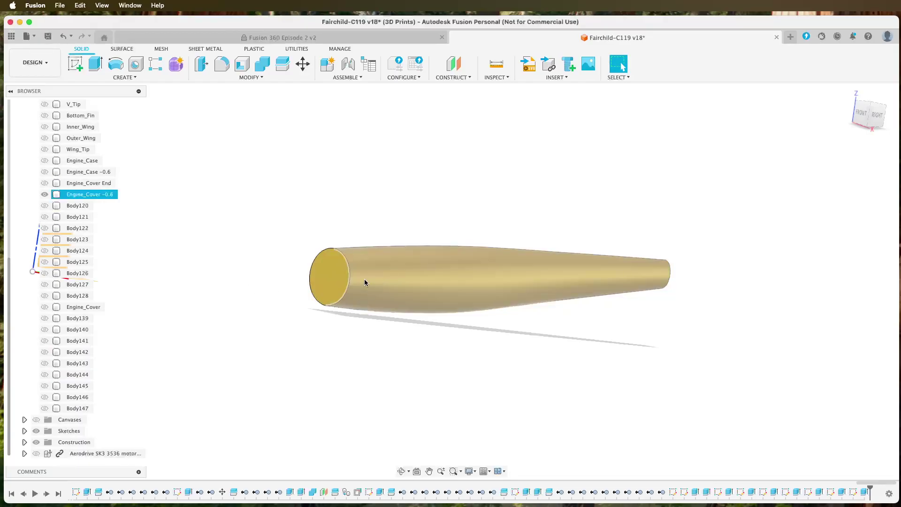
# - Copy the Engine_Cover -0.6 body and paste a duplicate in place
pyautogui.click(94, 196)
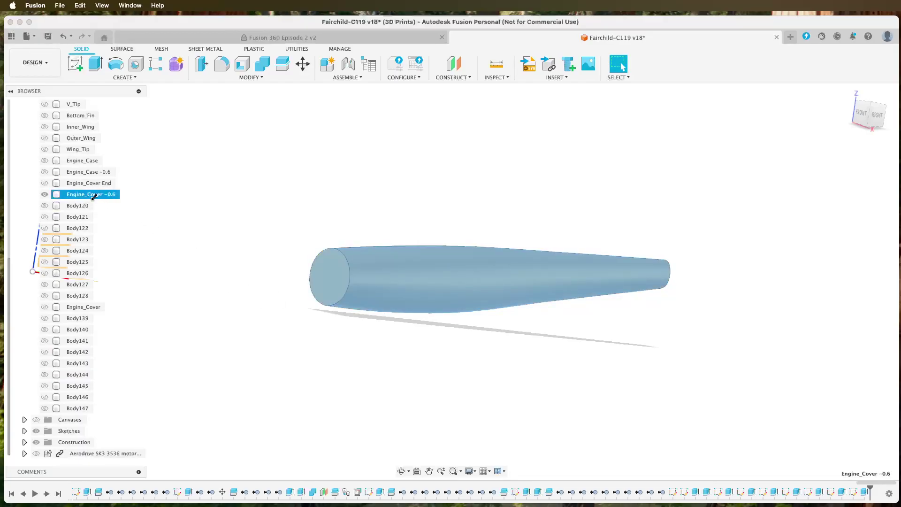
pyautogui.rightClick(94, 196)
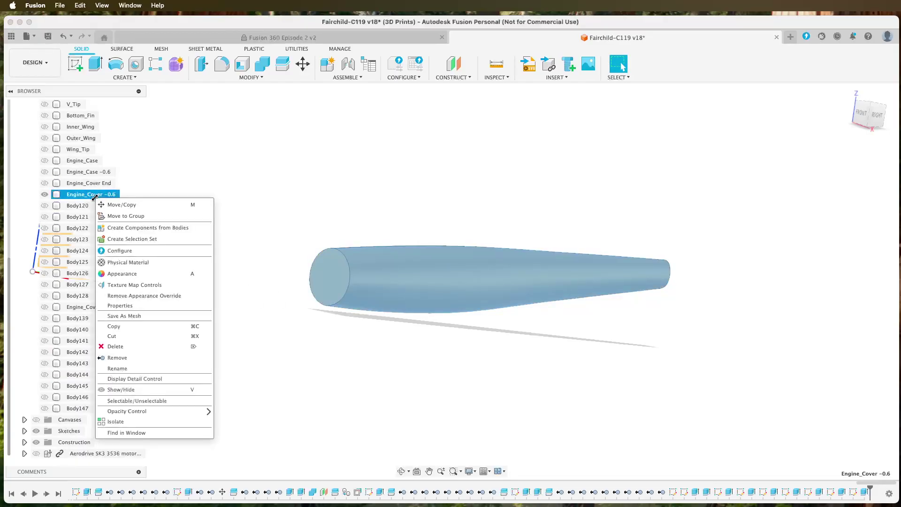
pyautogui.click(127, 326)
pyautogui.rightClick(197, 284)
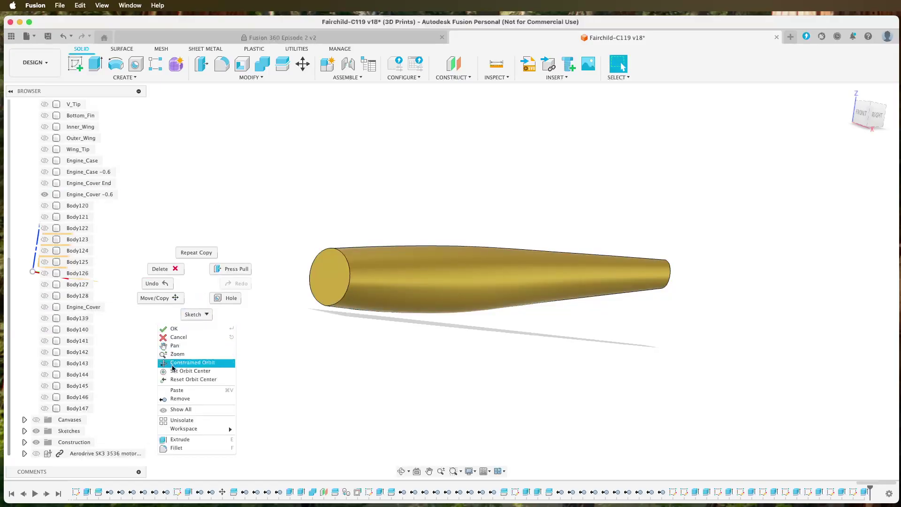
pyautogui.click(177, 390)
pyautogui.press('Return')
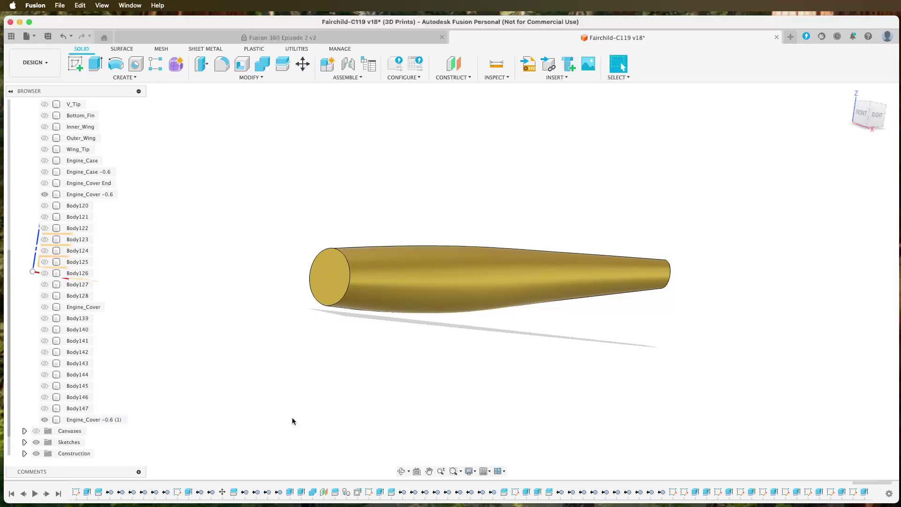
# - Rename the pasted engine cover copy as Engine_Cover -10
pyautogui.doubleClick(110, 421)
pyautogui.press('Right')
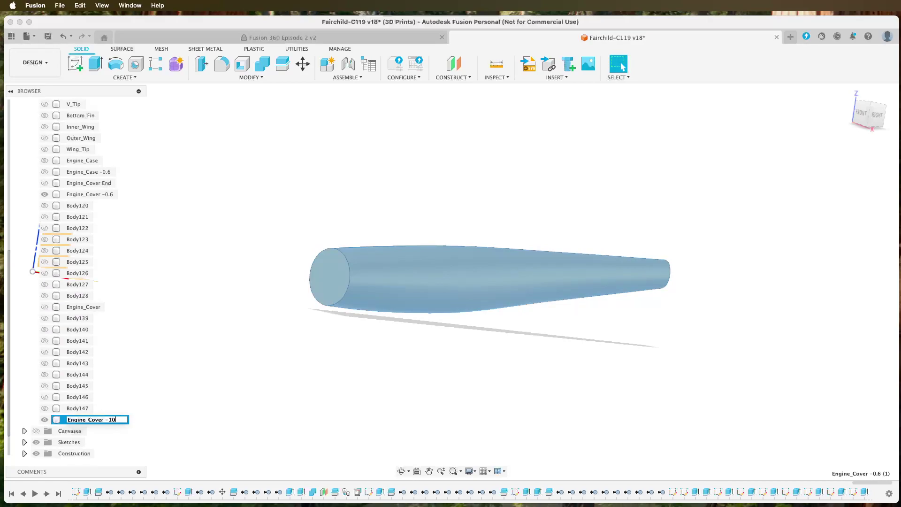
pyautogui.press('Return')
pyautogui.click(276, 246)
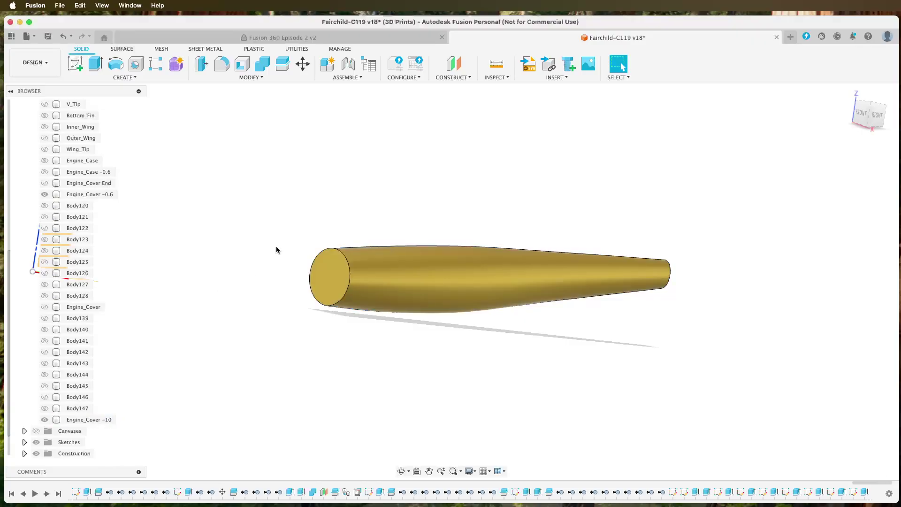
# - Offset both long side faces of the Engine_Cover -10 body by -10 mm
pyautogui.click(263, 79)
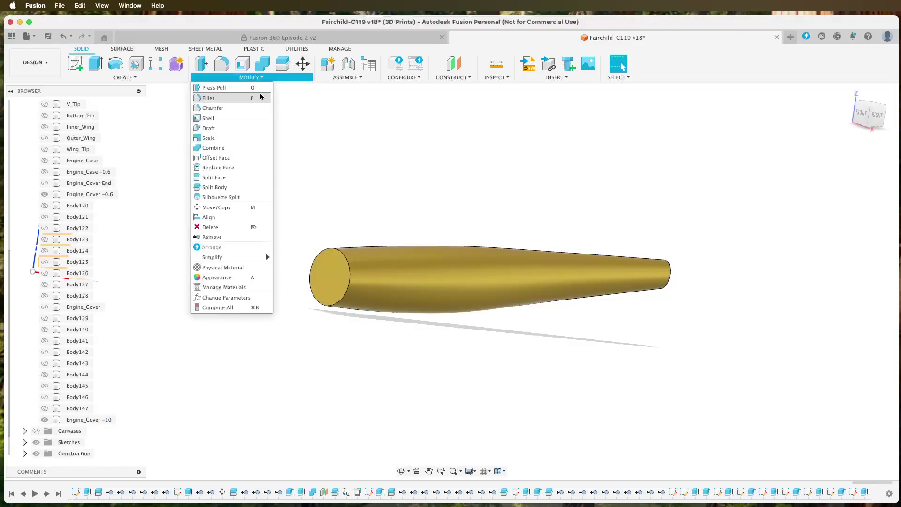
pyautogui.click(235, 157)
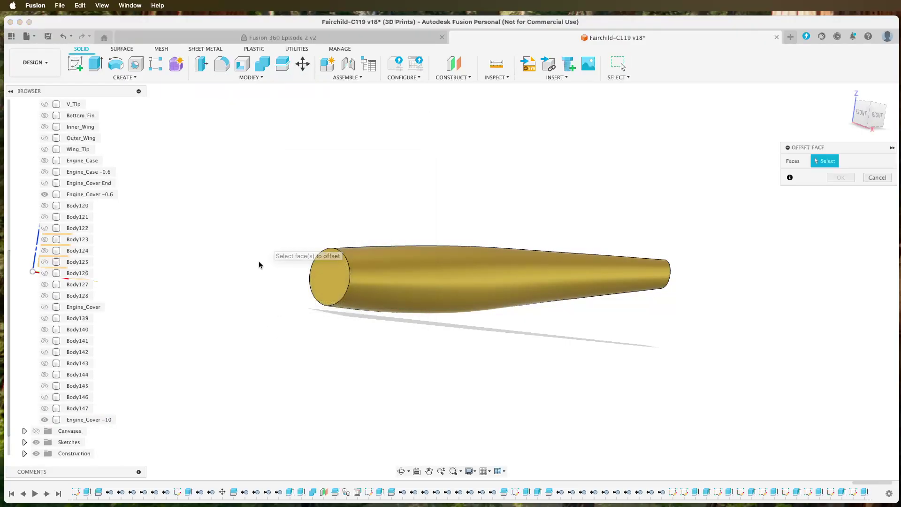
pyautogui.keyDown('shift'); pyautogui.moveTo(258, 265); pyautogui.dragTo(404, 277, button='middle'); pyautogui.keyUp('shift')
pyautogui.click(407, 273)
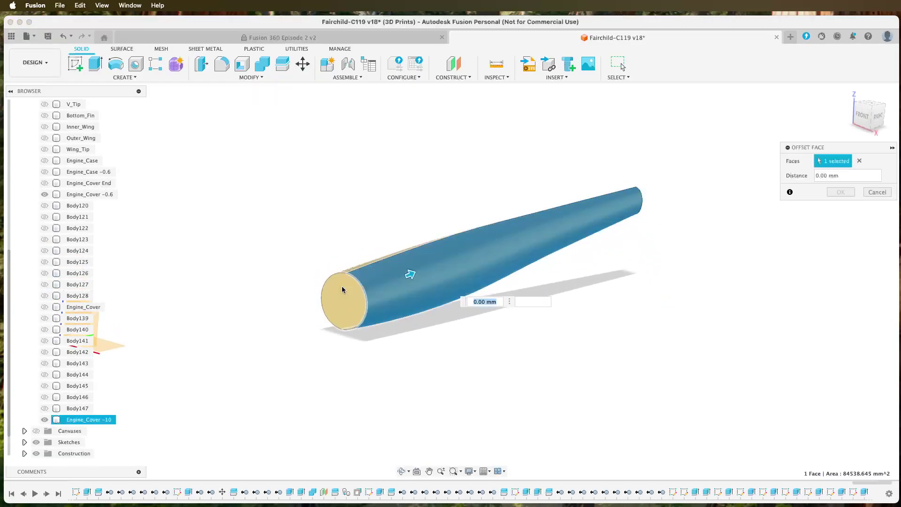
pyautogui.keyDown('shift'); pyautogui.moveTo(297, 291); pyautogui.dragTo(318, 288, button='middle'); pyautogui.keyUp('shift')
pyautogui.click(388, 260)
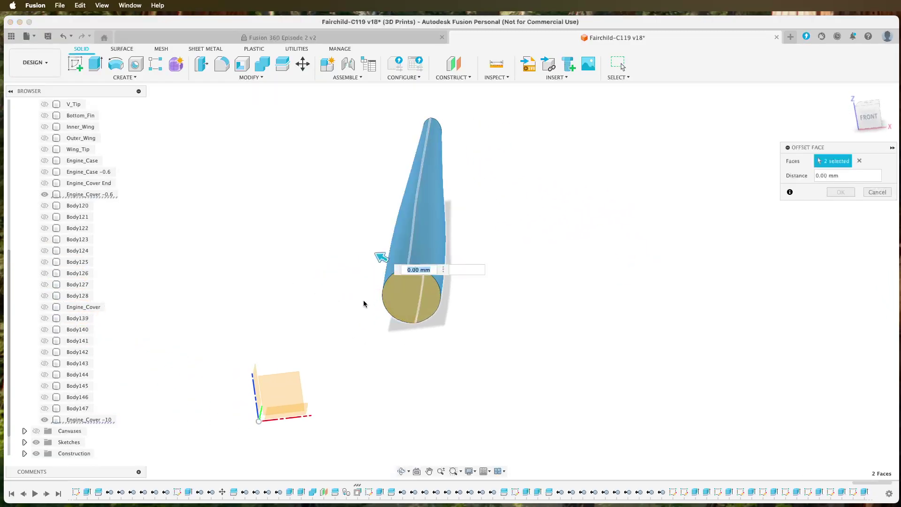
pyautogui.write('-')
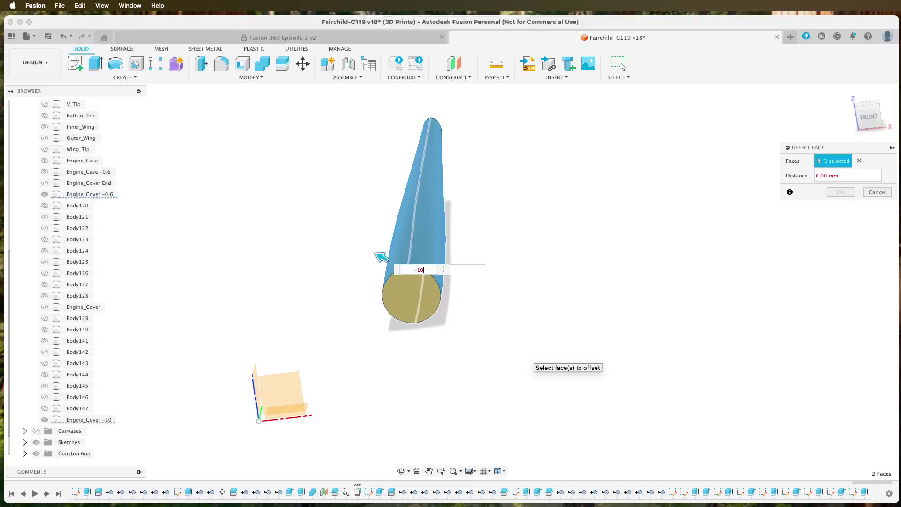
pyautogui.write('10')
pyautogui.press('Return')
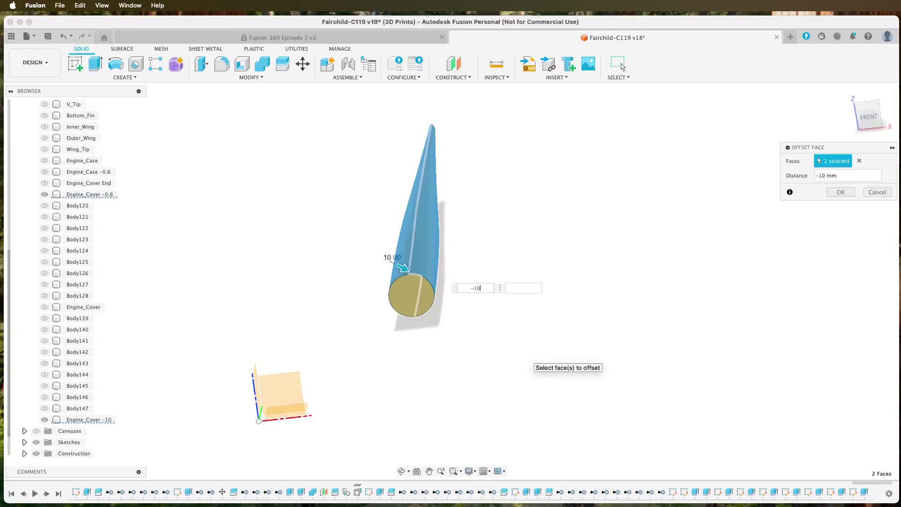
pyautogui.press('Return')
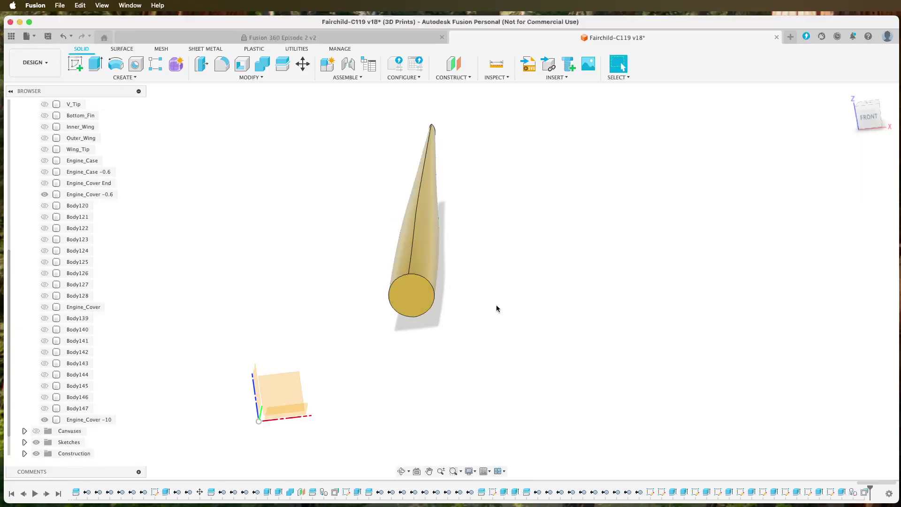
# - Add the ABS (White) plastic appearance to the design and recolour it magenta
pyautogui.press('a')
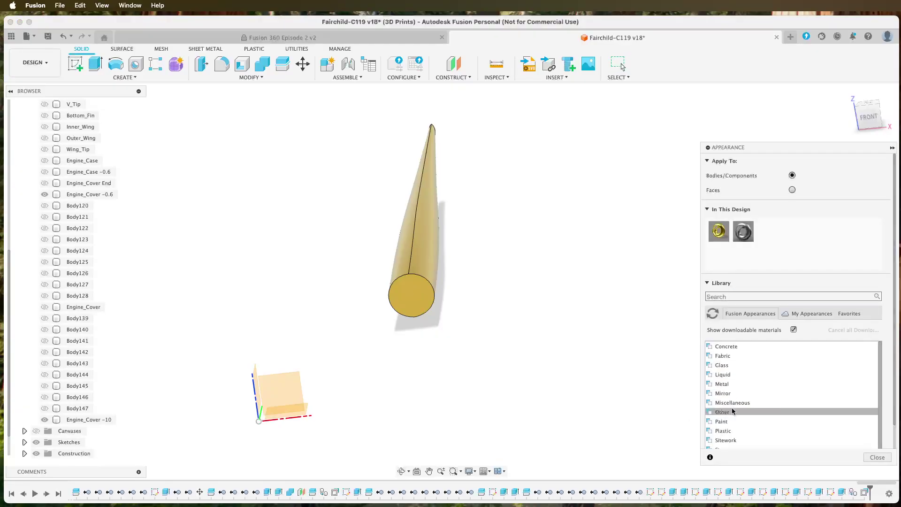
pyautogui.click(710, 430)
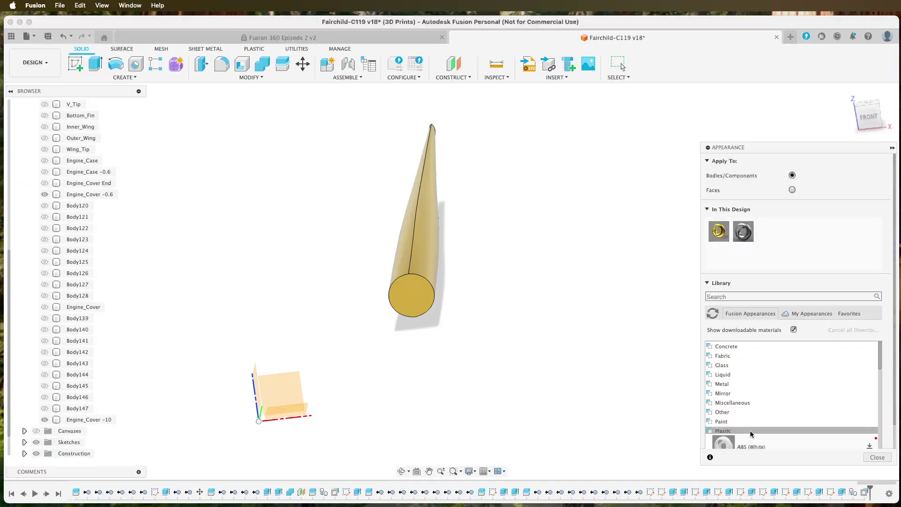
pyautogui.moveTo(795, 408); pyautogui.dragTo(798, 255)
pyautogui.rightClick(775, 234)
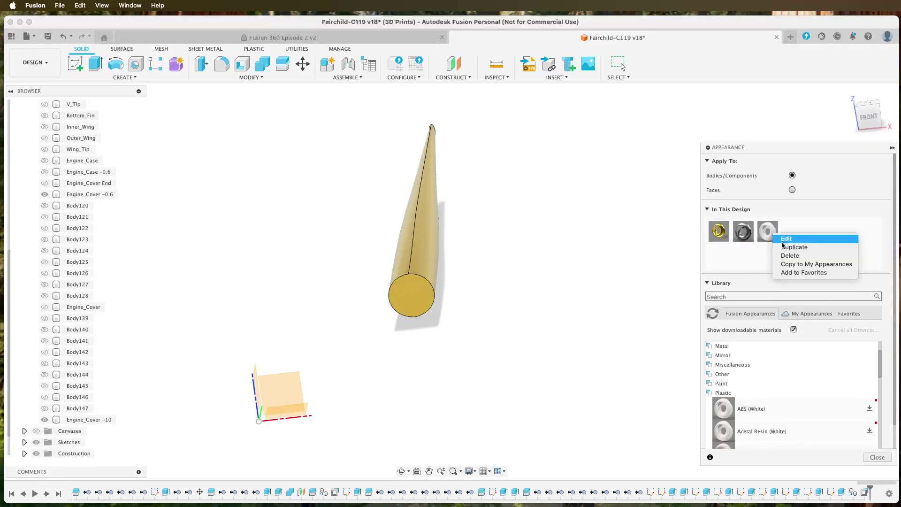
pyautogui.click(789, 240)
pyautogui.moveTo(676, 188); pyautogui.dragTo(612, 192)
pyautogui.moveTo(694, 201); pyautogui.dragTo(580, 209)
pyautogui.click(676, 340)
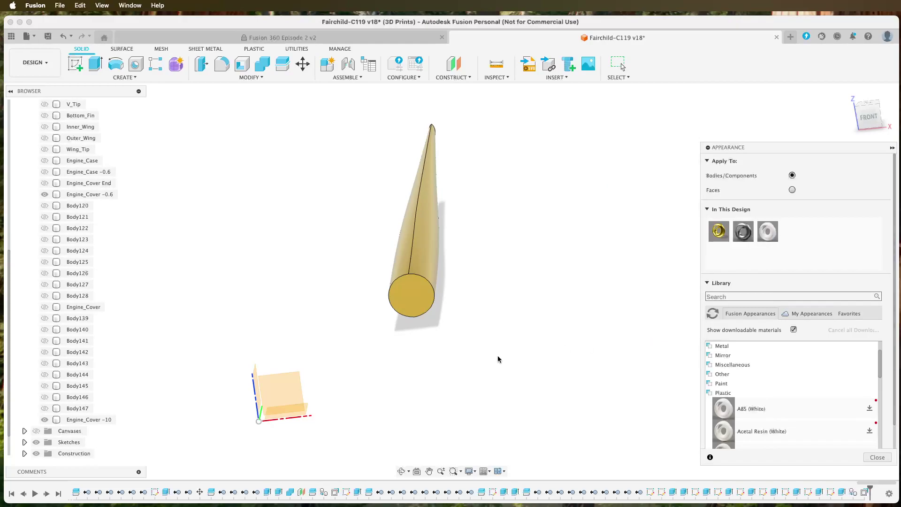
# - Apply the magenta ABS appearance to the Engine_Cover -10 body and compare it with Engine_Cover -0.6
pyautogui.moveTo(768, 231); pyautogui.dragTo(405, 260)
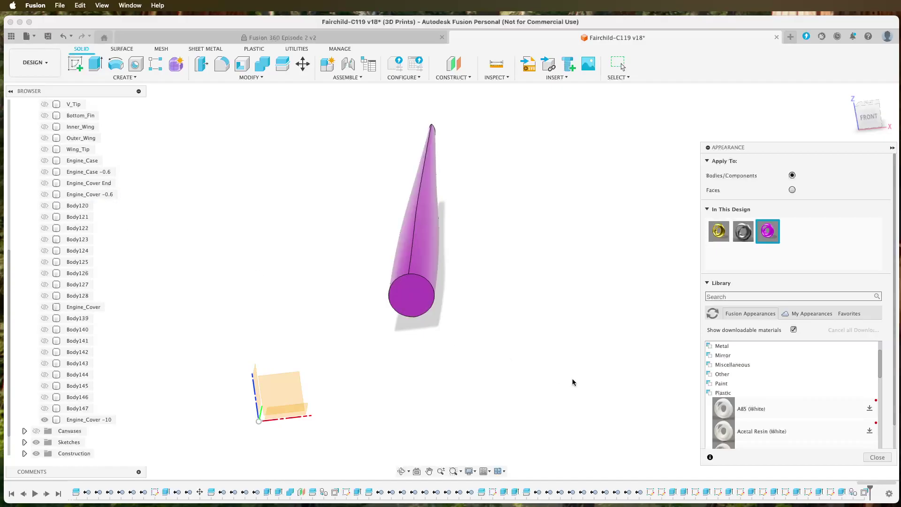
pyautogui.click(45, 195)
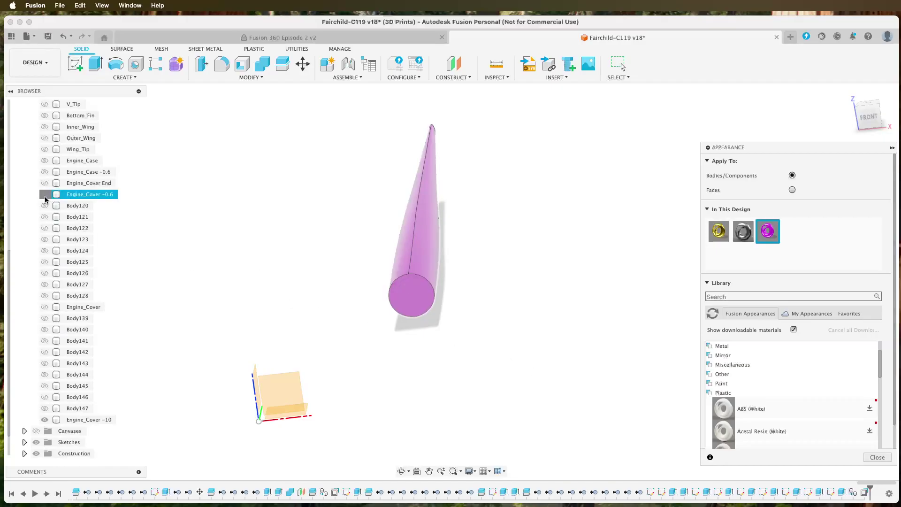
pyautogui.click(44, 420)
pyautogui.click(42, 420)
pyautogui.click(44, 195)
pyautogui.click(44, 195)
pyautogui.click(877, 458)
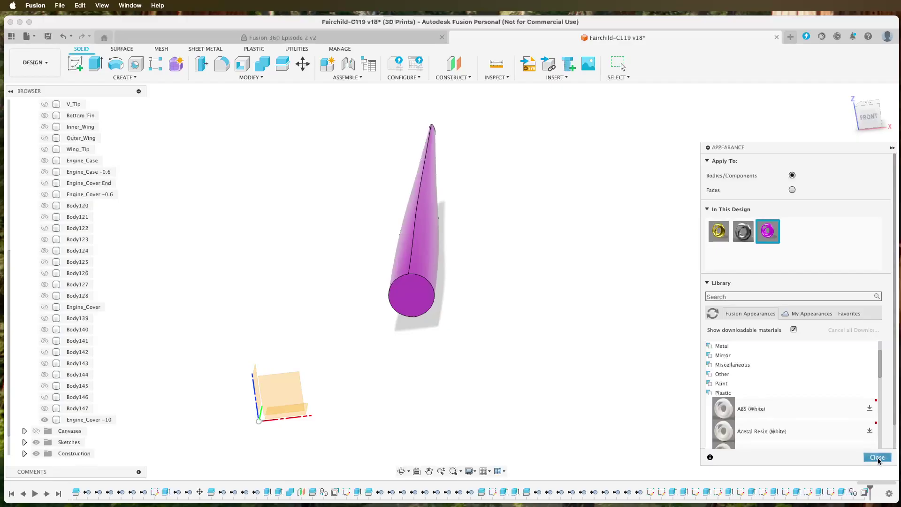
# - Examine how the Engine_Cover -10 body differs from Engine_Cover -0.6 and fits against Engine_Case -0.6, toggling their visibility
pyautogui.keyDown('shift'); pyautogui.moveTo(202, 326); pyautogui.dragTo(184, 312, button='middle'); pyautogui.keyUp('shift')
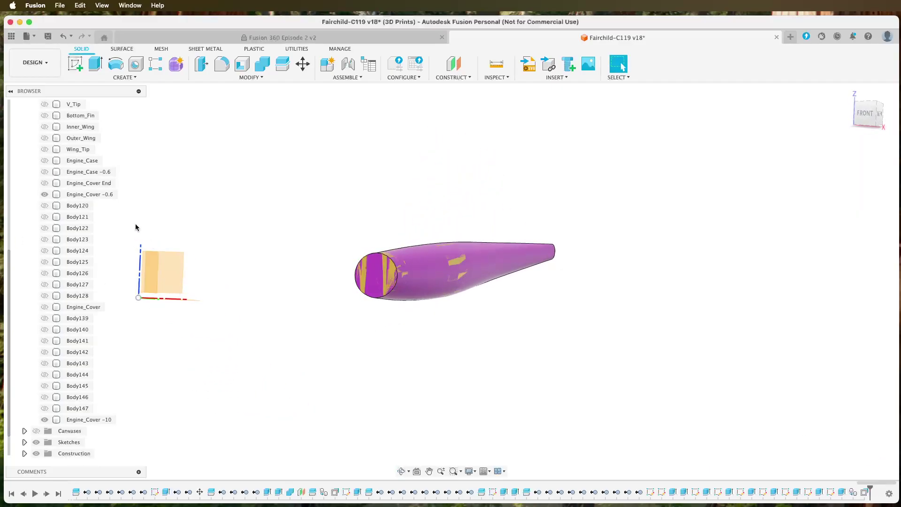
pyautogui.click(44, 173)
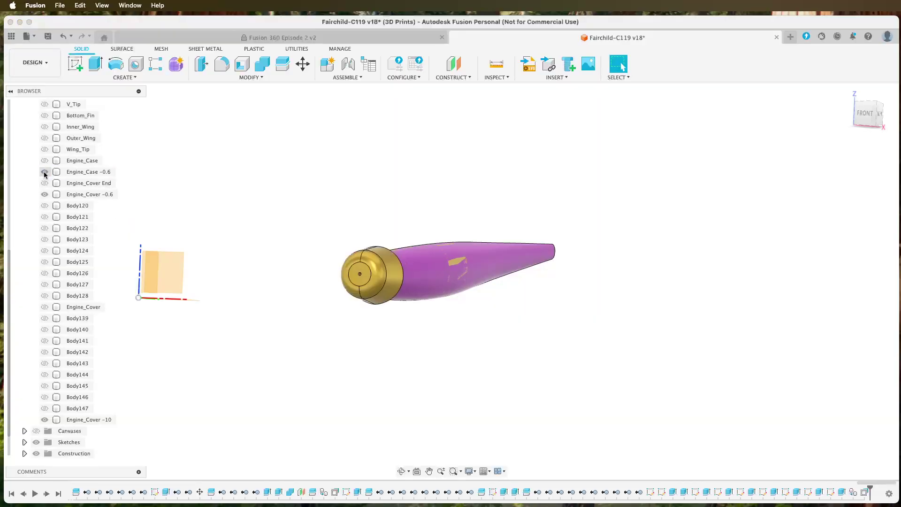
pyautogui.click(45, 172)
pyautogui.click(45, 172)
pyautogui.keyDown('shift'); pyautogui.moveTo(288, 268); pyautogui.dragTo(209, 240, button='middle'); pyautogui.keyUp('shift')
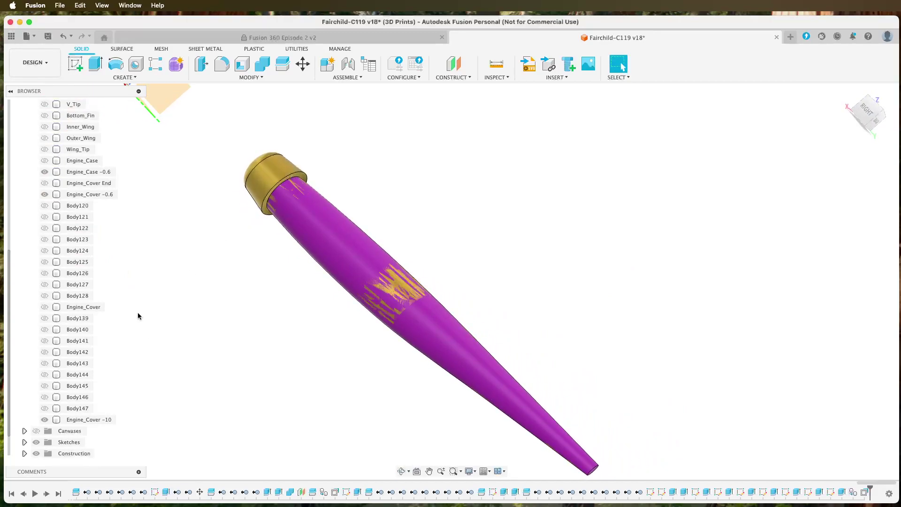
pyautogui.click(44, 194)
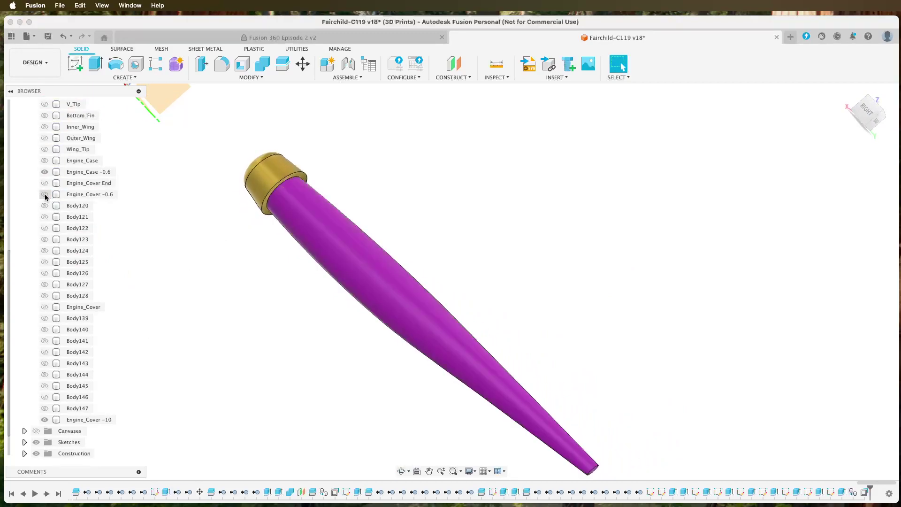
pyautogui.click(45, 194)
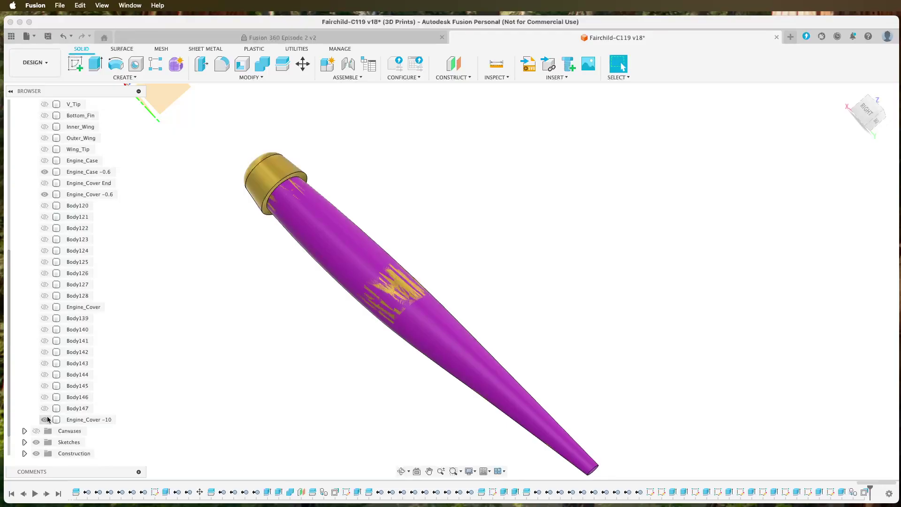
pyautogui.click(44, 420)
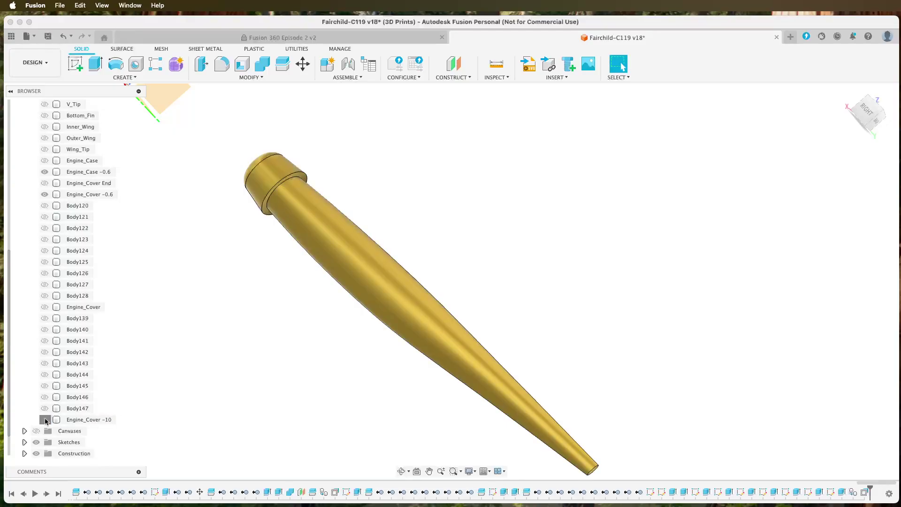
pyautogui.click(45, 419)
pyautogui.click(45, 194)
pyautogui.click(45, 194)
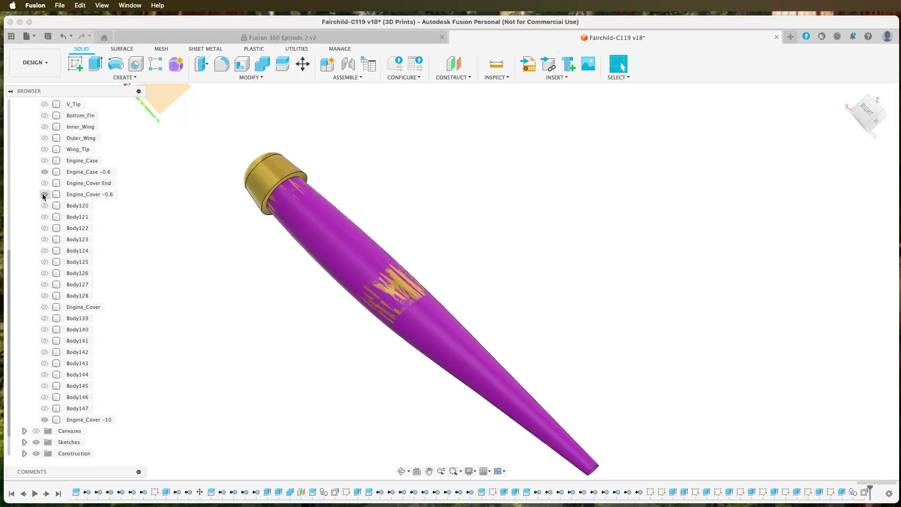
pyautogui.click(45, 194)
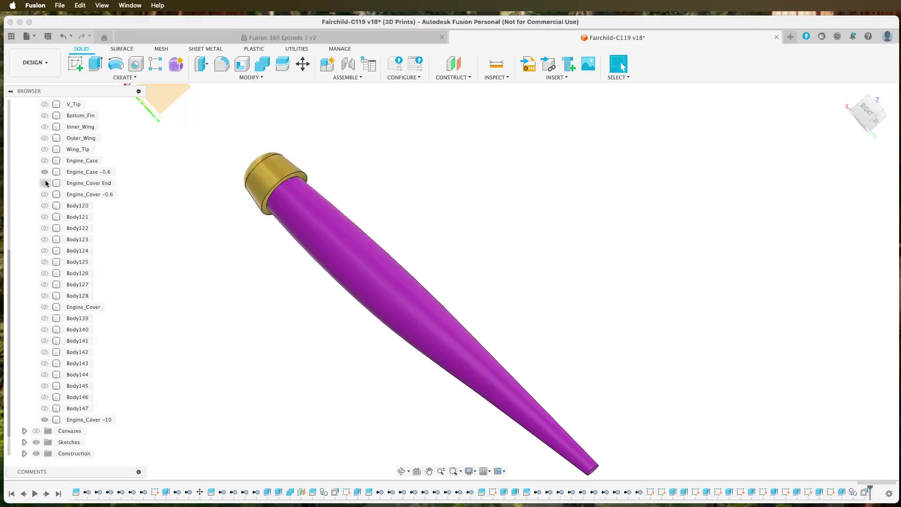
pyautogui.click(44, 172)
pyautogui.keyDown('shift'); pyautogui.moveTo(197, 306); pyautogui.dragTo(271, 343, button='middle'); pyautogui.keyUp('shift')
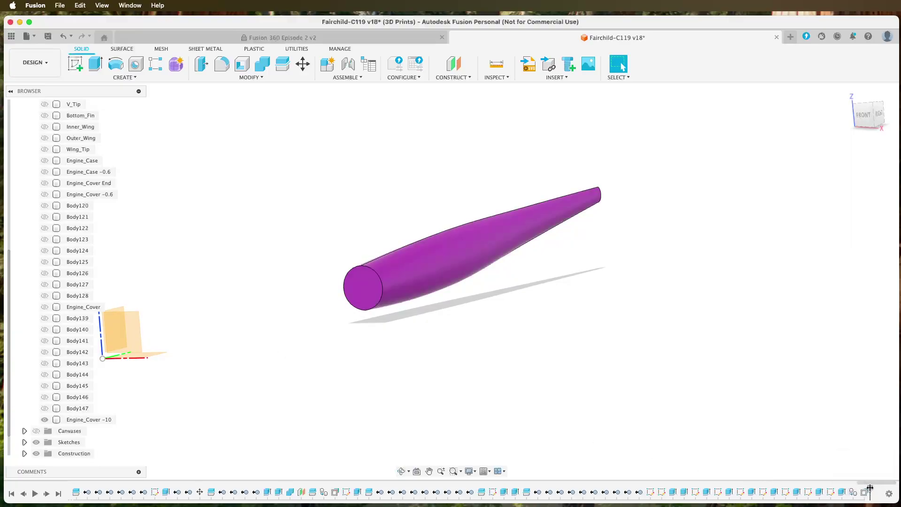
# - Roll the timeline back to just after Extrude23, with Engine_Cover -0.6 shown and Engine_Cover -10 hidden
pyautogui.moveTo(868, 488); pyautogui.dragTo(859, 488)
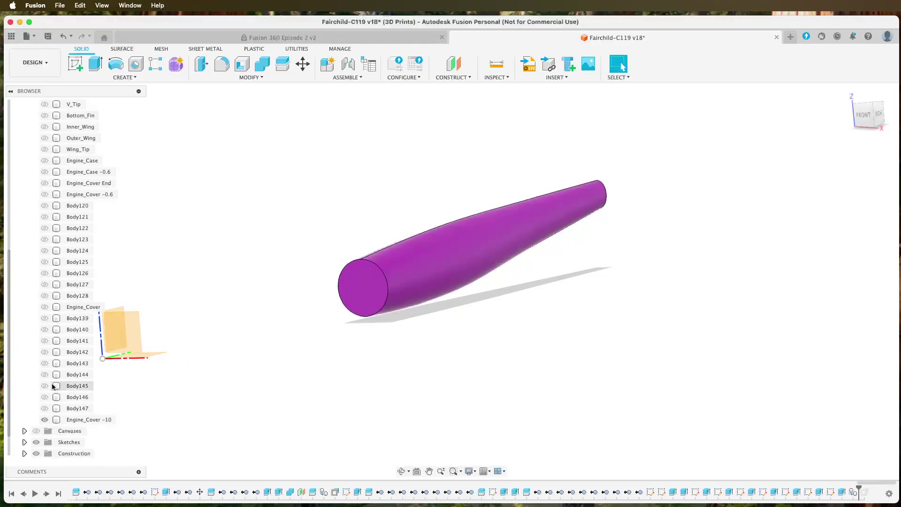
pyautogui.click(45, 195)
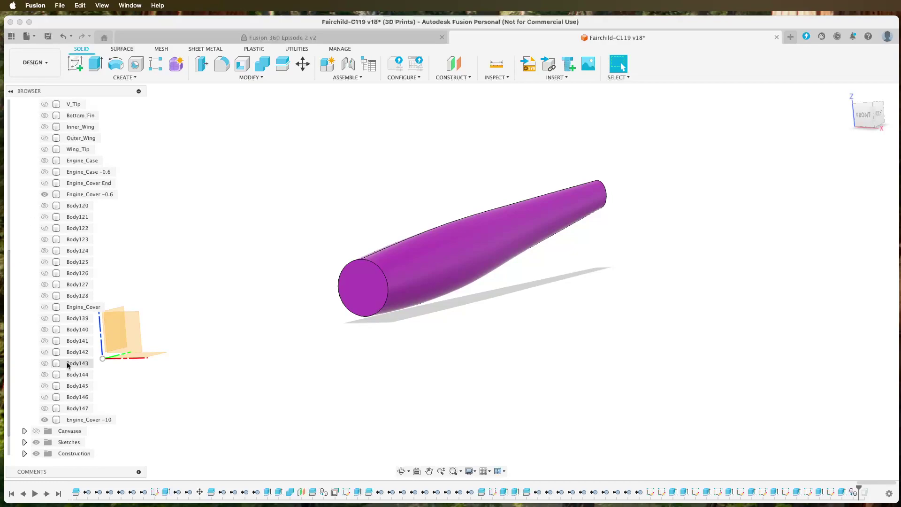
pyautogui.click(45, 419)
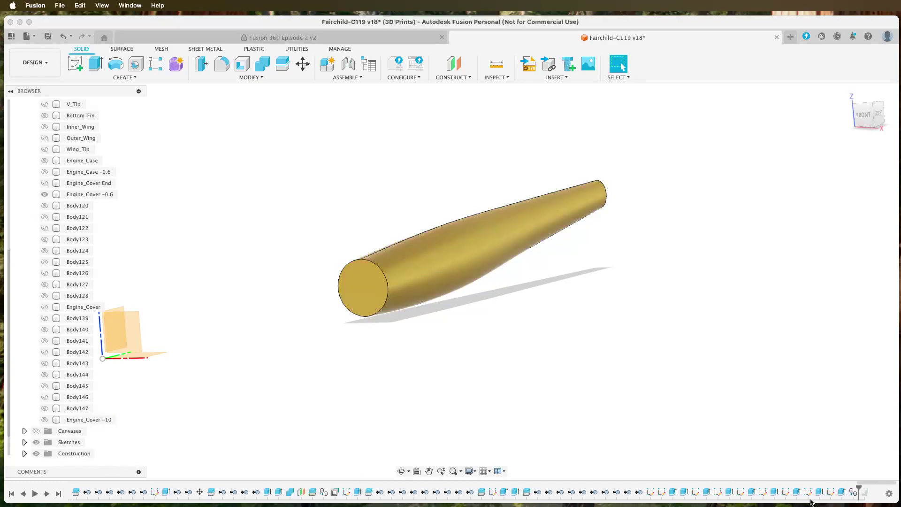
pyautogui.moveTo(859, 489); pyautogui.dragTo(847, 486)
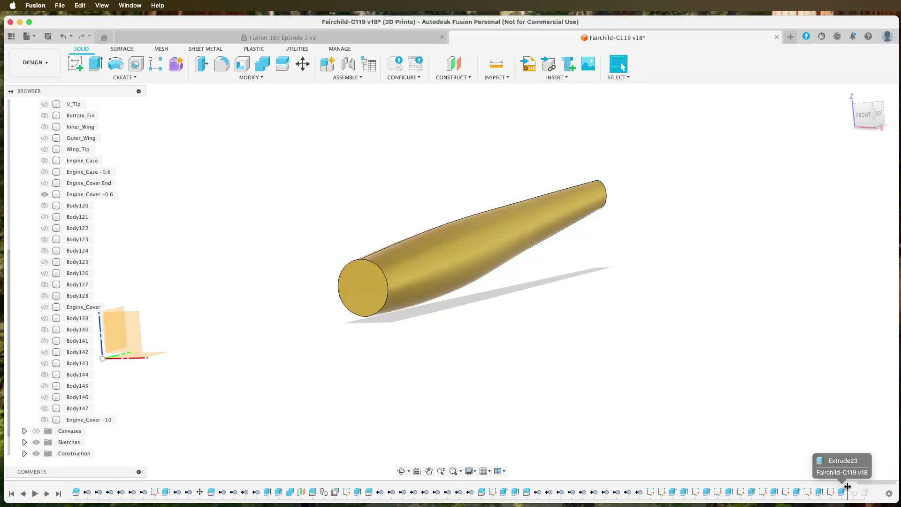
# - Copy the Engine_Cover -0.6 body again and paste a duplicate in its original position
pyautogui.click(104, 194)
pyautogui.click(184, 252)
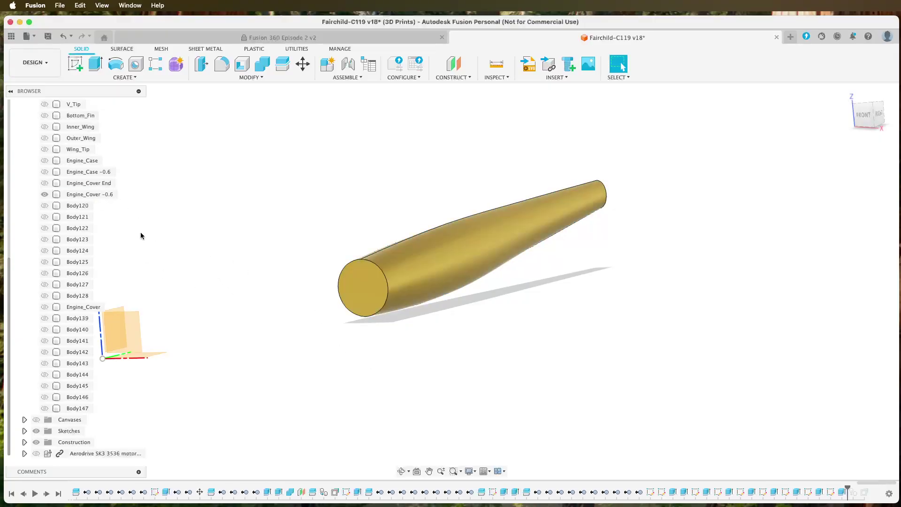
pyautogui.click(89, 194)
pyautogui.rightClick(88, 196)
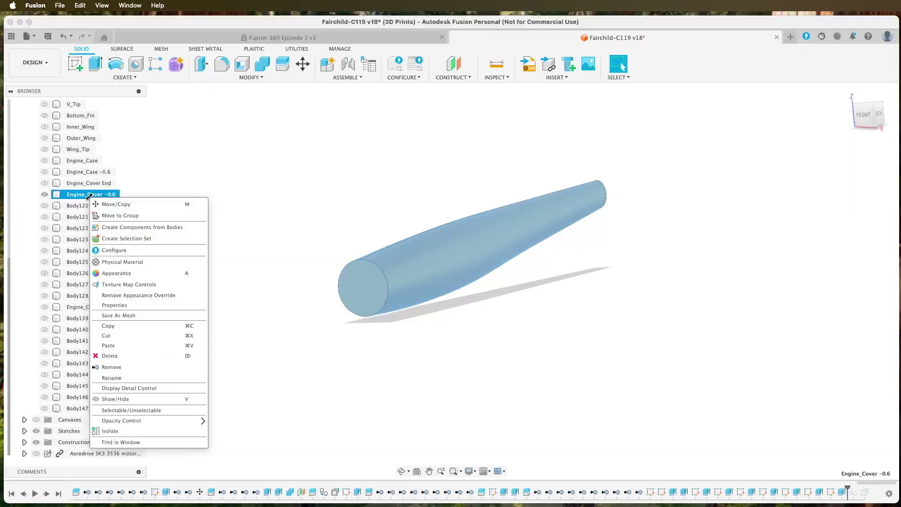
pyautogui.click(139, 325)
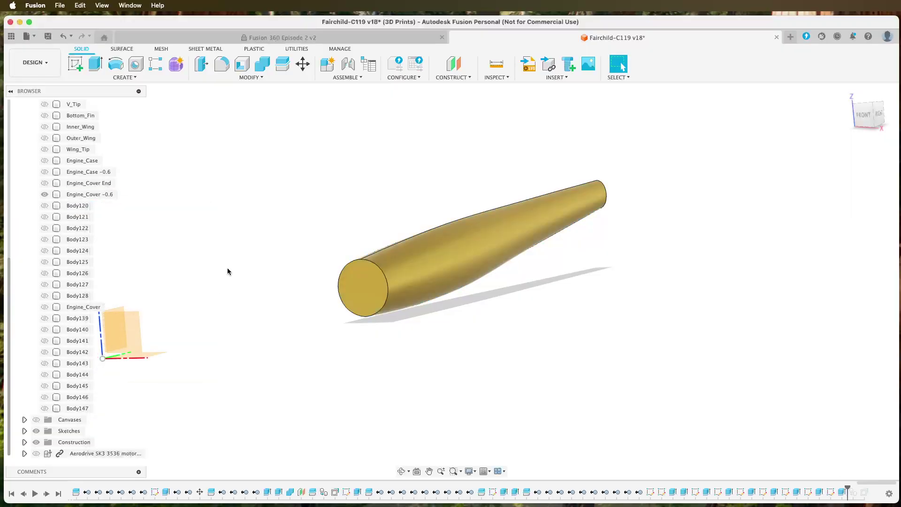
pyautogui.rightClick(247, 271)
pyautogui.click(230, 376)
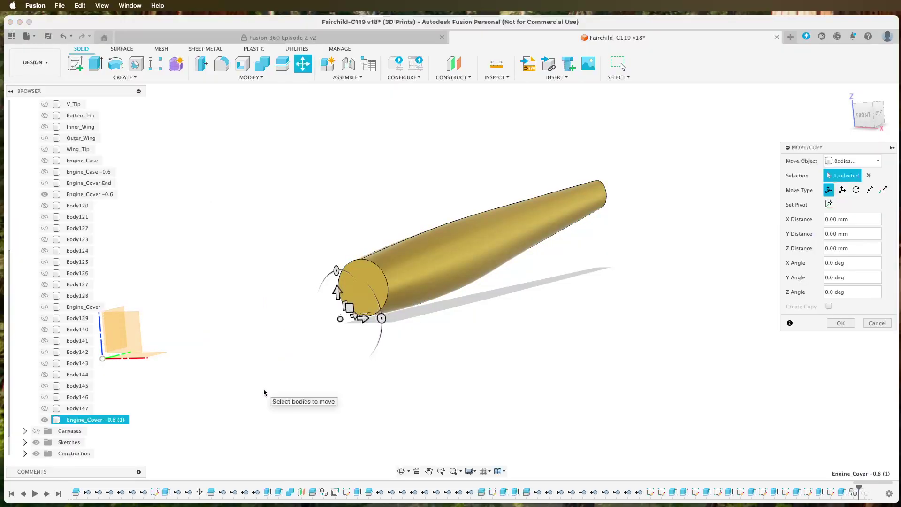
pyautogui.click(841, 324)
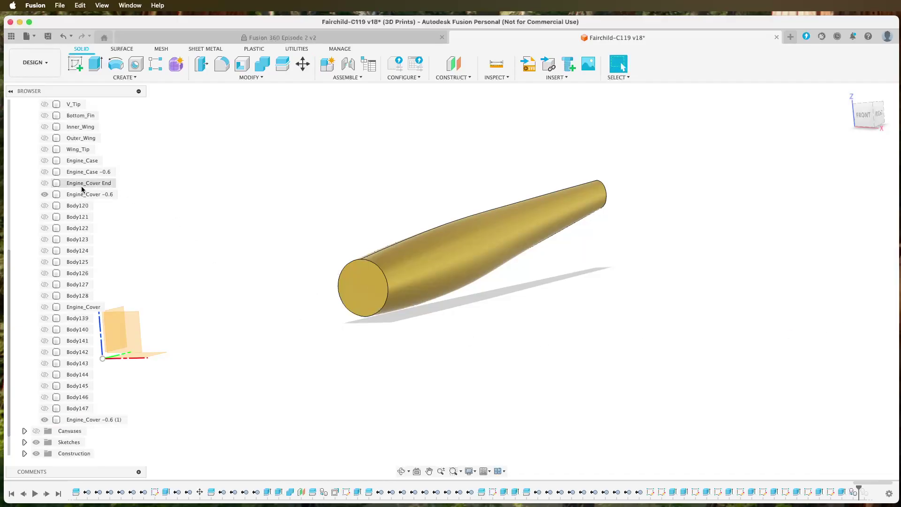
# - Hide the original Engine_Cover -0.6 body and apply the magenta ABS appearance to the pasted copy
pyautogui.click(45, 195)
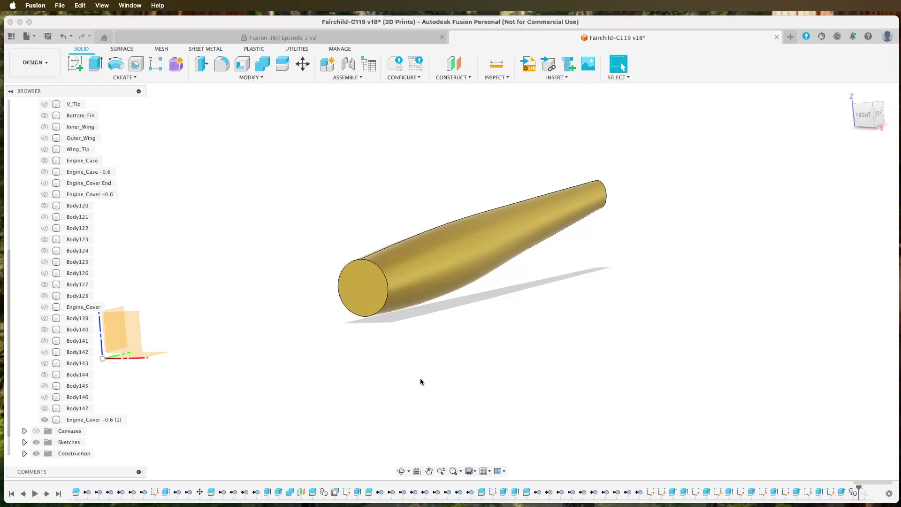
pyautogui.press('a')
pyautogui.moveTo(712, 233); pyautogui.dragTo(527, 249)
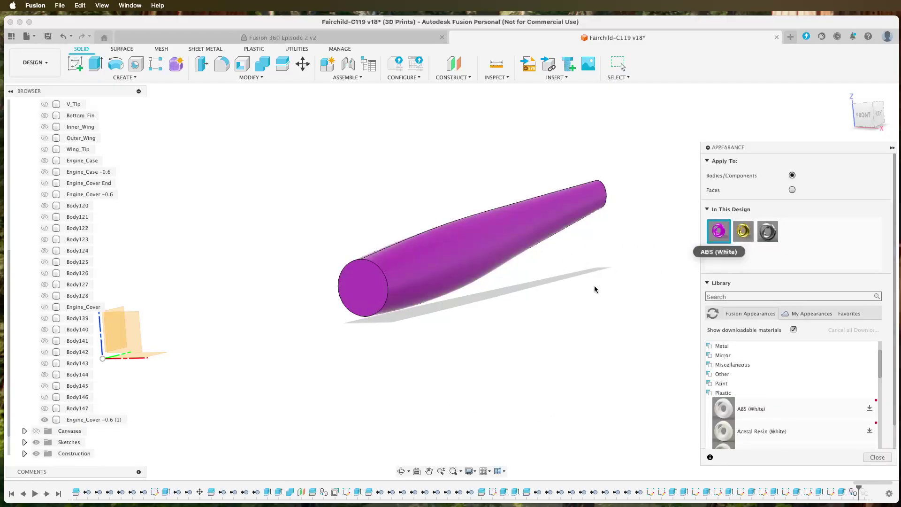
pyautogui.click(877, 458)
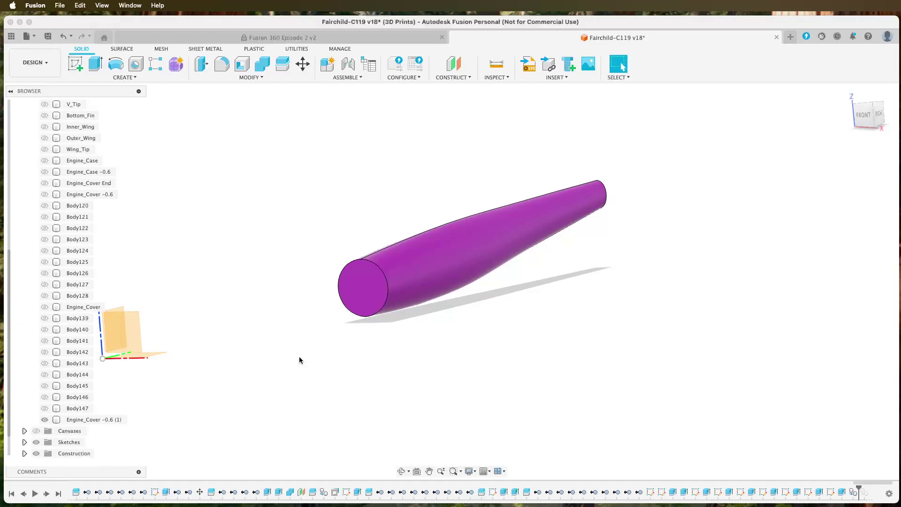
# - Offset both long side faces of the magenta engine cover copy by -10 mm and compare it with Engine_Cover -0.6
pyautogui.click(92, 420)
pyautogui.click(309, 399)
pyautogui.click(253, 77)
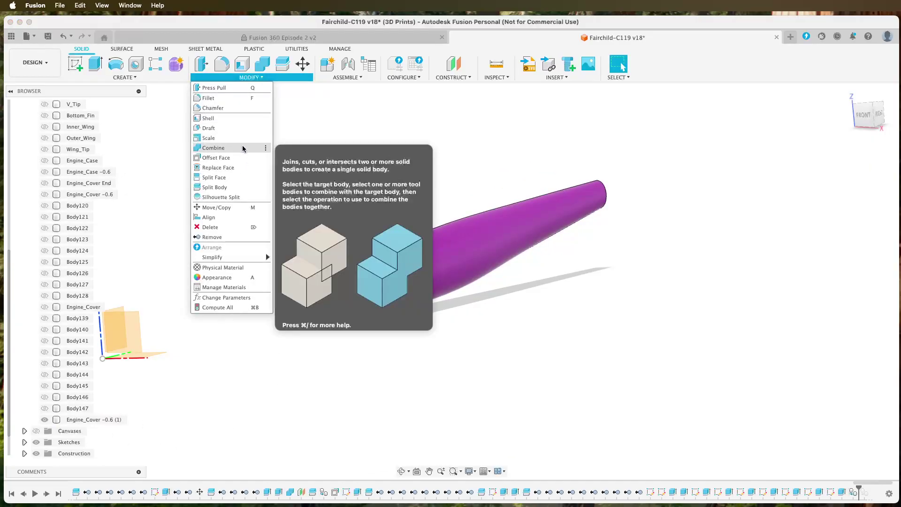
pyautogui.click(242, 157)
pyautogui.click(426, 271)
pyautogui.keyDown('shift'); pyautogui.moveTo(289, 266); pyautogui.dragTo(352, 269, button='middle'); pyautogui.keyUp('shift')
pyautogui.click(402, 262)
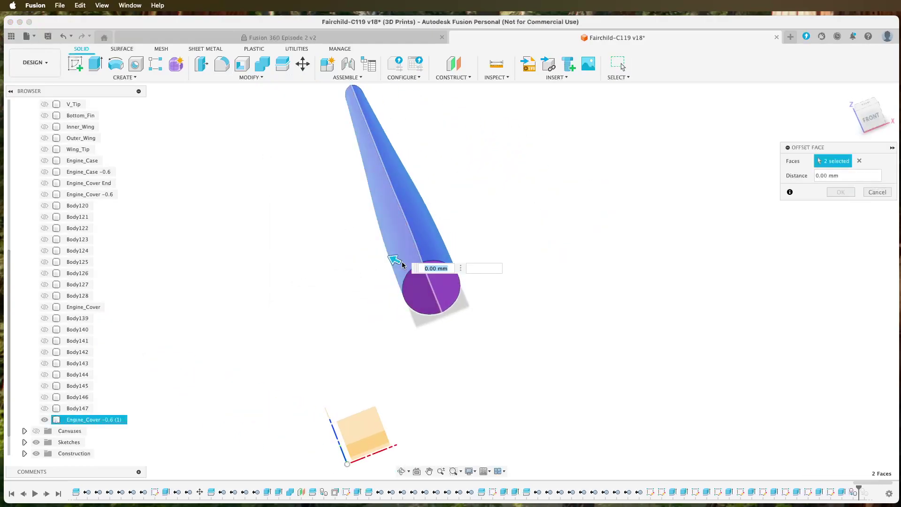
pyautogui.write('-10')
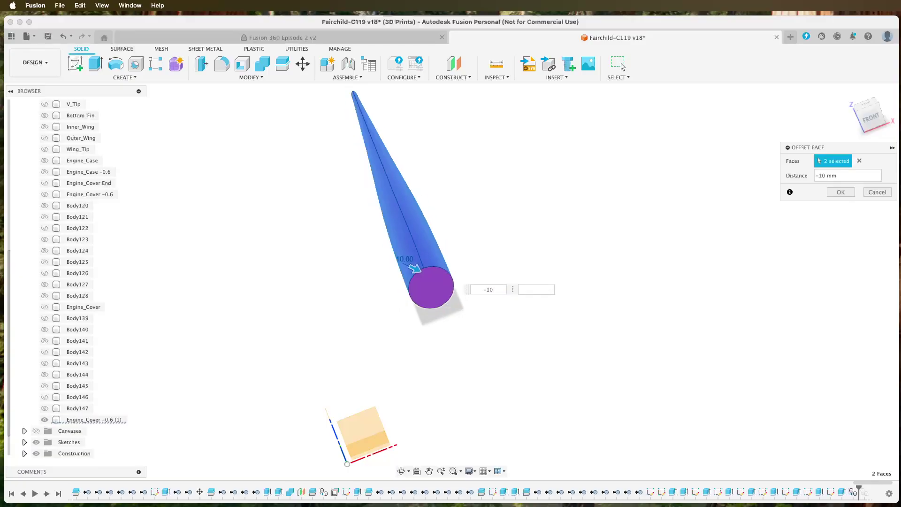
pyautogui.press('Return')
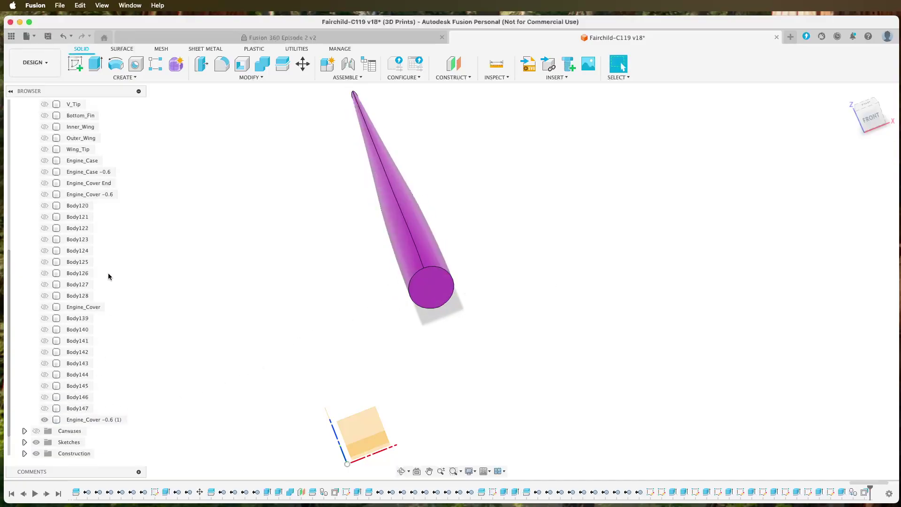
pyautogui.click(49, 195)
pyautogui.click(45, 195)
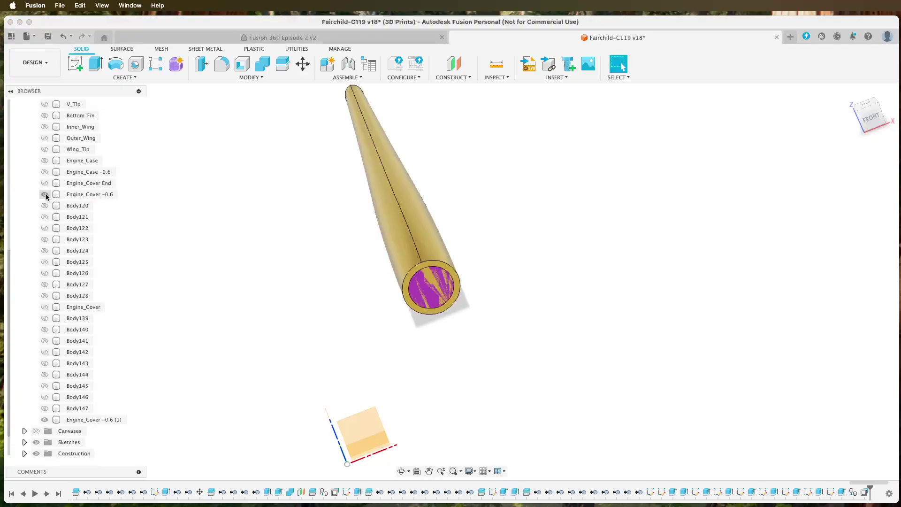
pyautogui.click(45, 194)
# - Rename the offset engine cover copy as Engine_Cover -10
pyautogui.doubleClick(106, 421)
pyautogui.press('Right')
pyautogui.press('BackSpace')
pyautogui.press('BackSpace')
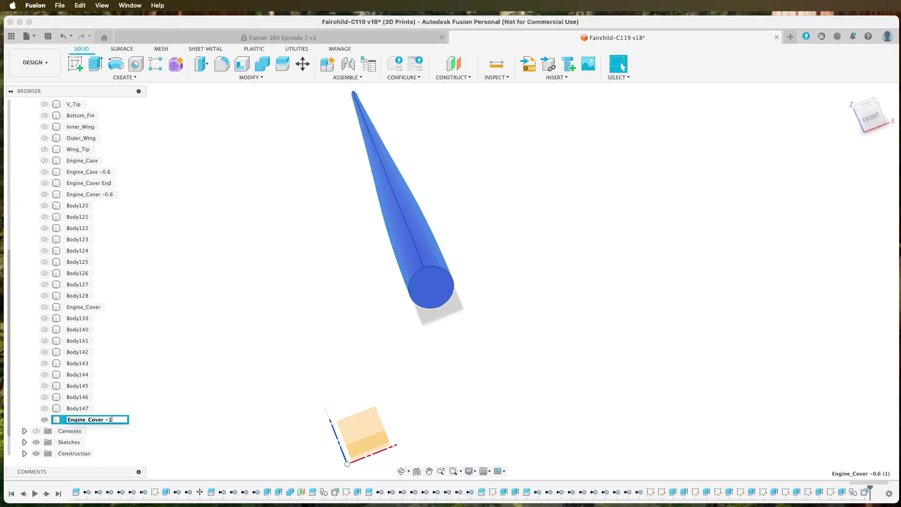
pyautogui.press('Return')
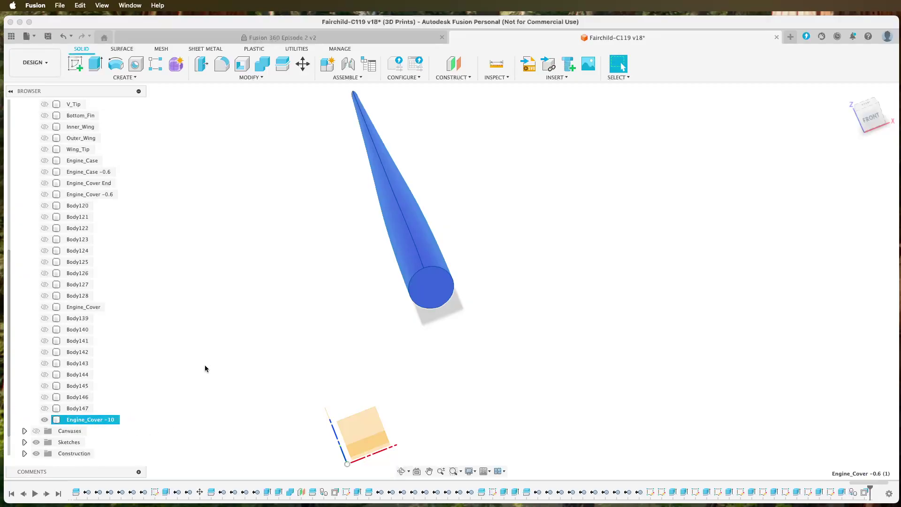
# - Show rib bodies Body120 to Body128 and Body139 to Body147 around Engine_Cover -10, keeping Engine_Cover hidden, and inspect how far the ribs protrude
pyautogui.click(208, 374)
pyautogui.click(848, 92)
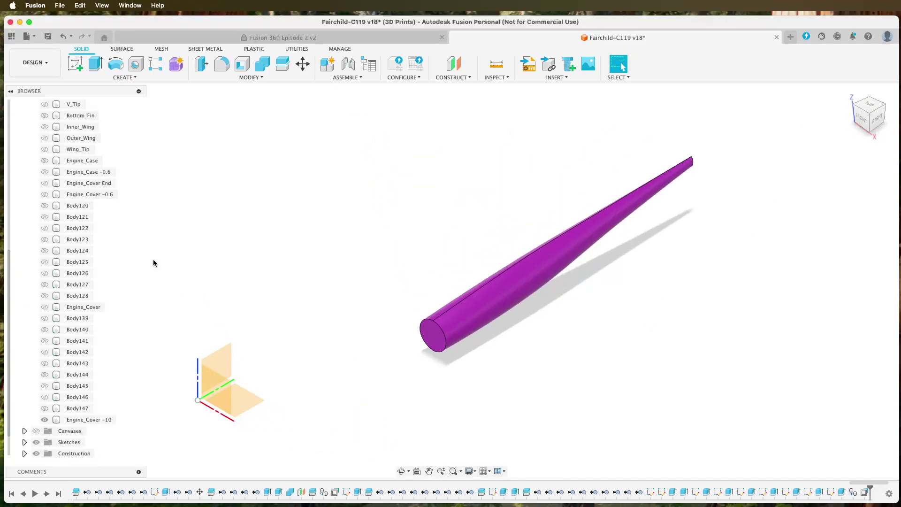
pyautogui.click(65, 205)
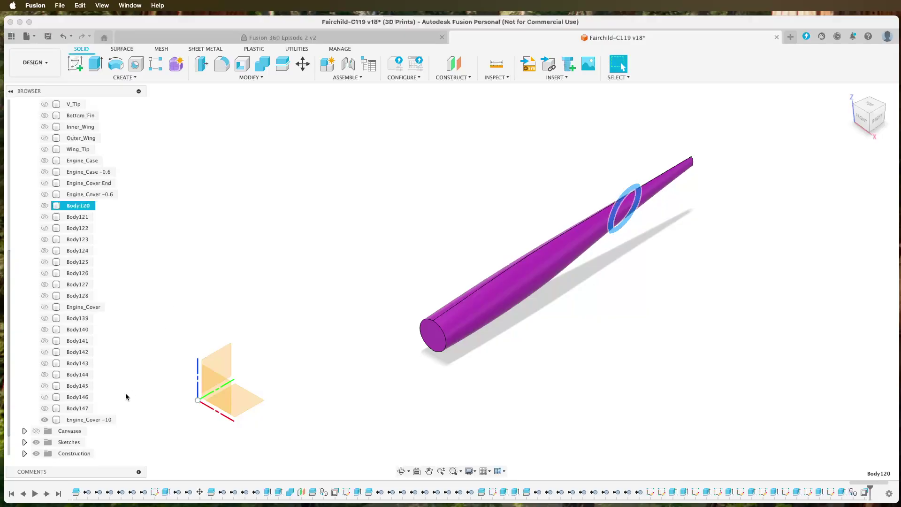
pyautogui.keyDown('shift'); pyautogui.click(77, 408); pyautogui.keyUp('shift')
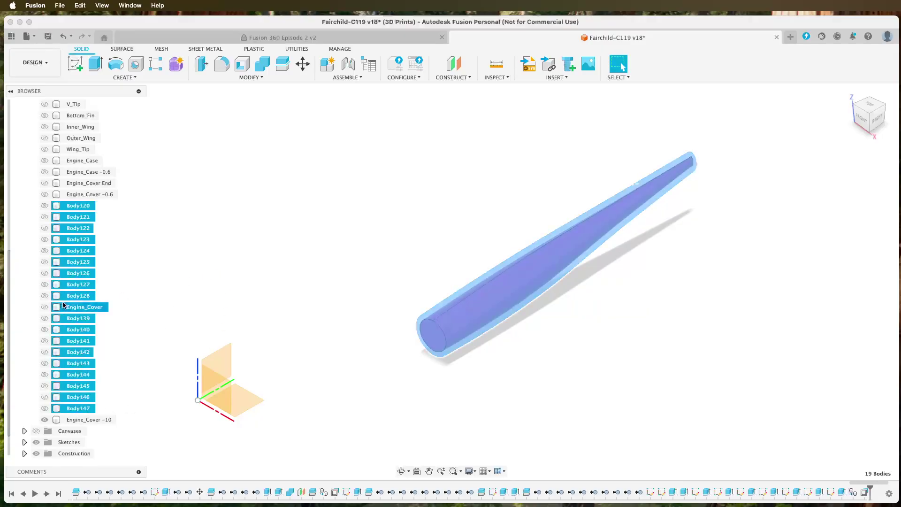
pyautogui.click(45, 307)
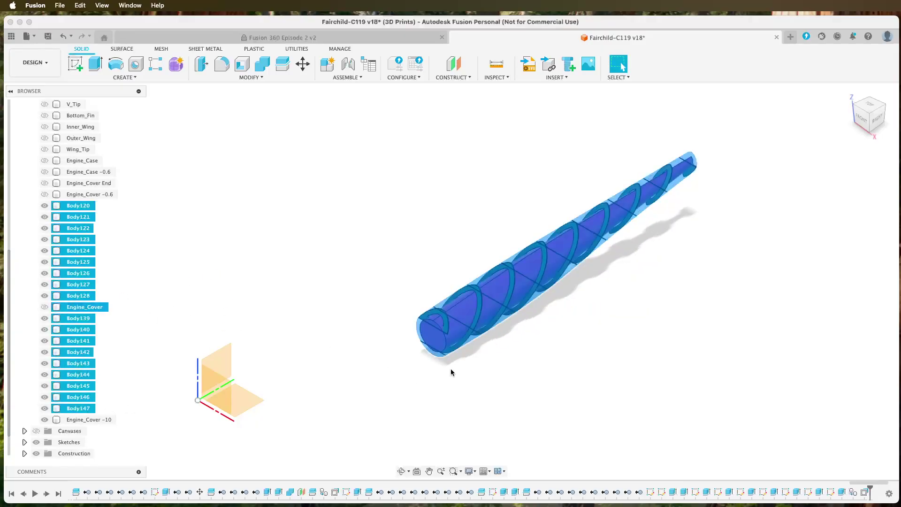
pyautogui.click(514, 403)
pyautogui.keyDown('shift'); pyautogui.moveTo(438, 408); pyautogui.dragTo(446, 371, button='middle'); pyautogui.keyUp('shift')
pyautogui.scroll(5, 544, 282)
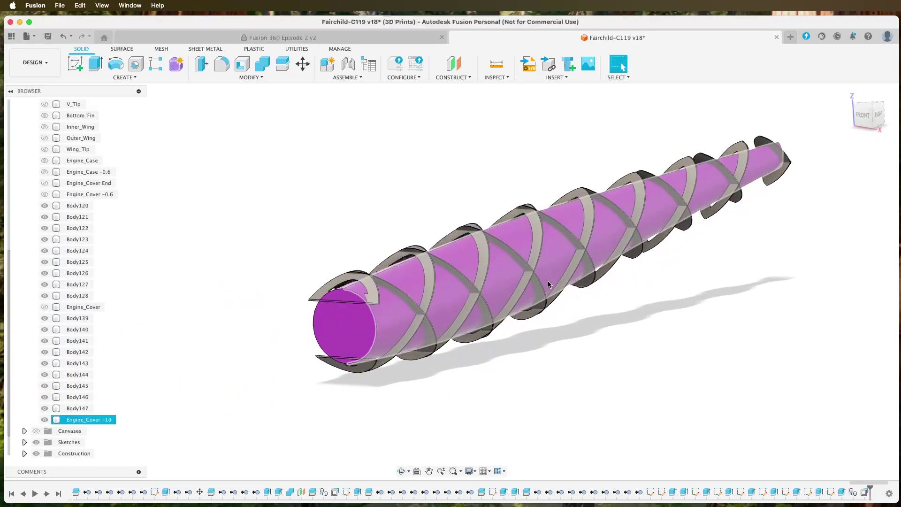
pyautogui.keyDown('shift'); pyautogui.moveTo(632, 362); pyautogui.dragTo(600, 333, button='middle'); pyautogui.keyUp('shift')
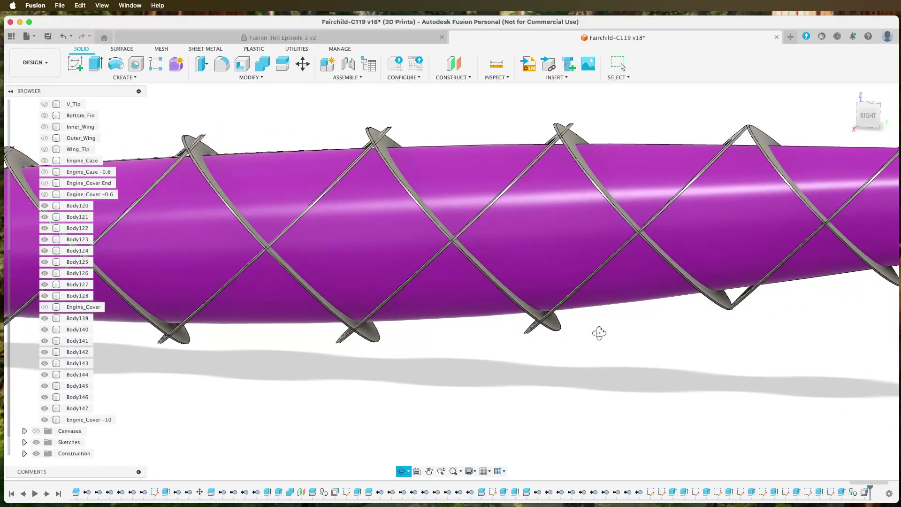
pyautogui.keyDown('shift'); pyautogui.moveTo(600, 333); pyautogui.dragTo(496, 349, button='middle'); pyautogui.keyUp('shift')
pyautogui.scroll(-5, 483, 357)
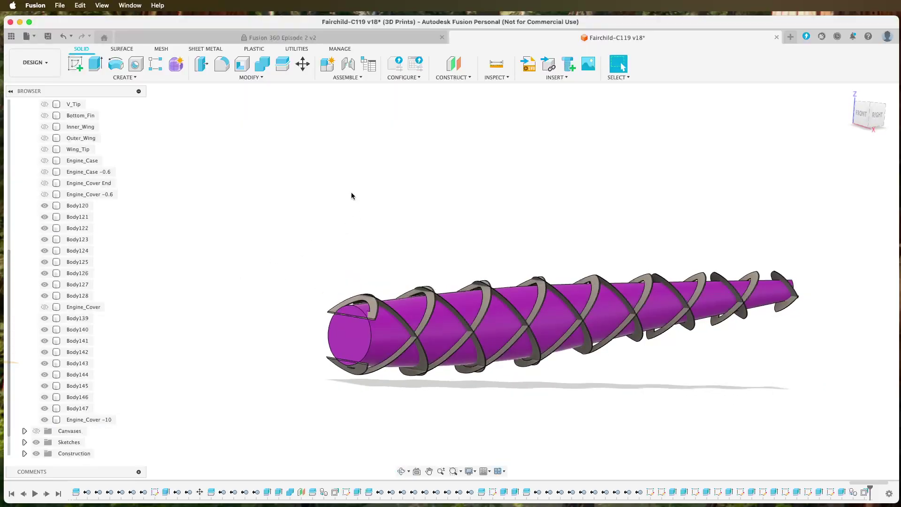
# - Try to split the eight parallel ribs of one diagonal direction with Engine_Cover -10 as the splitting tool and tool extension enabled
pyautogui.click(277, 69)
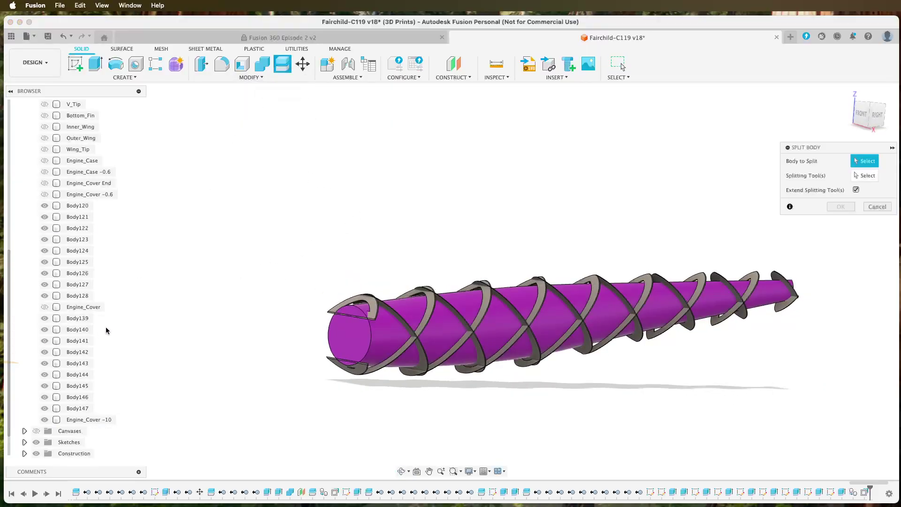
pyautogui.scroll(3, 277, 337)
pyautogui.click(463, 304)
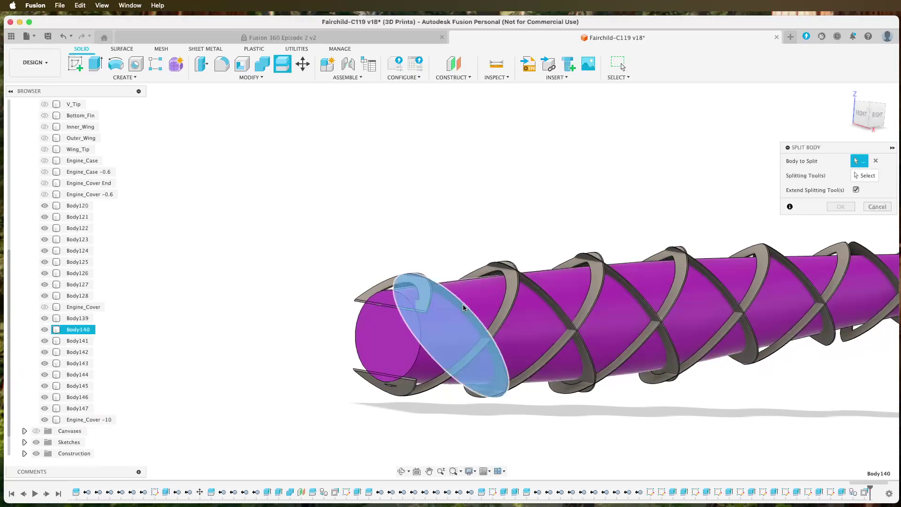
pyautogui.click(540, 292)
pyautogui.click(631, 282)
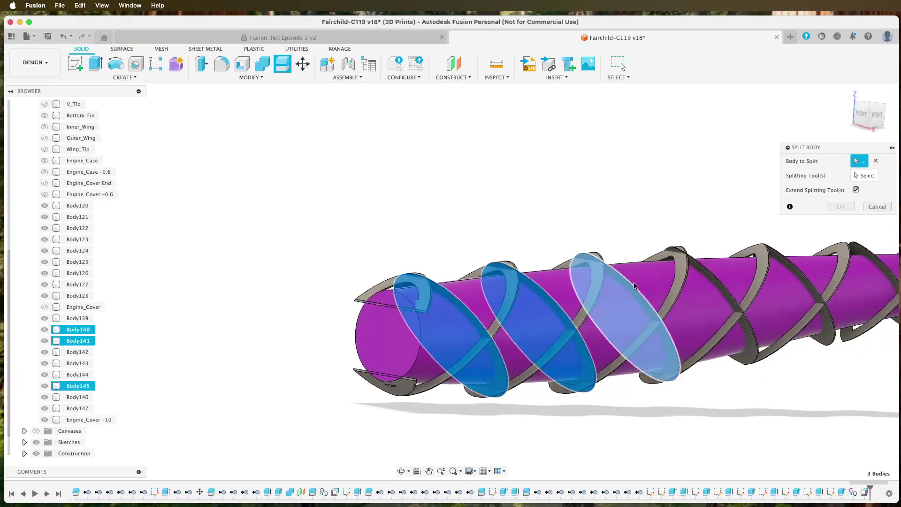
pyautogui.click(708, 277)
pyautogui.click(792, 267)
pyautogui.moveTo(793, 267); pyautogui.dragTo(530, 250, button='middle')
pyautogui.click(566, 252)
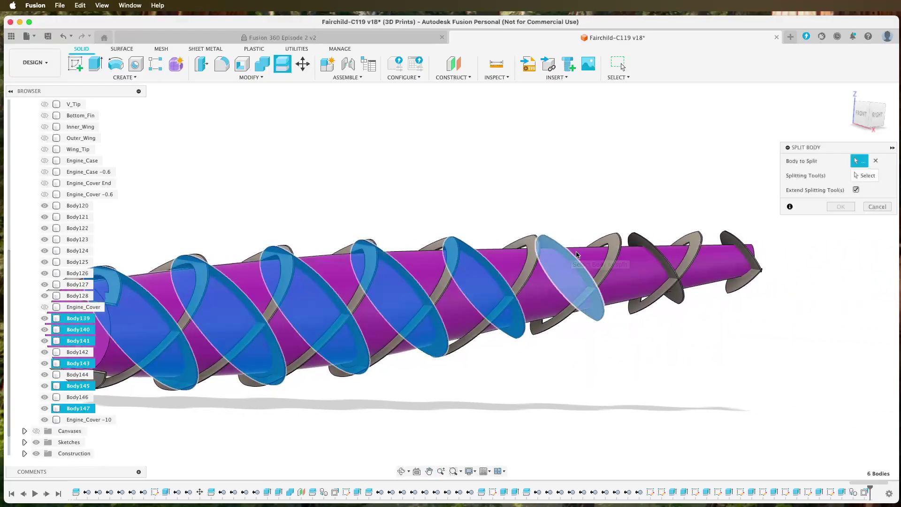
pyautogui.click(655, 247)
pyautogui.click(738, 244)
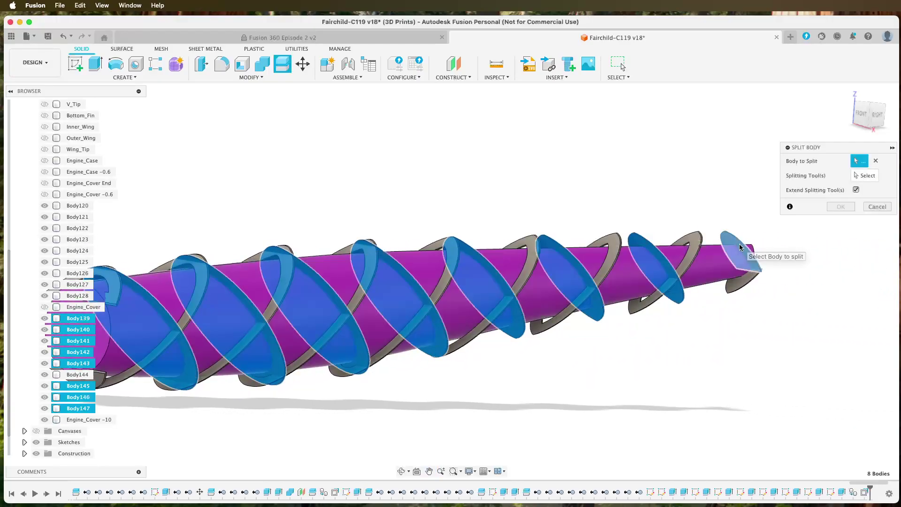
pyautogui.click(864, 175)
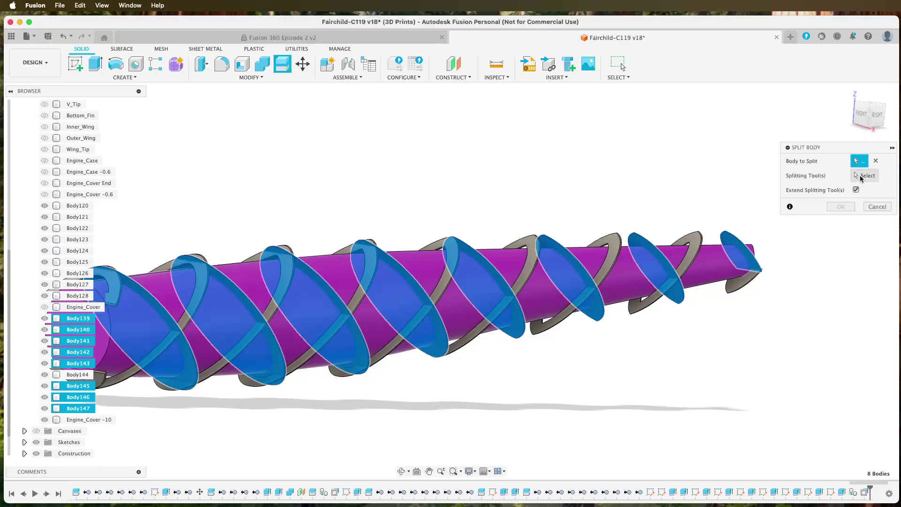
pyautogui.click(703, 274)
pyautogui.click(702, 272)
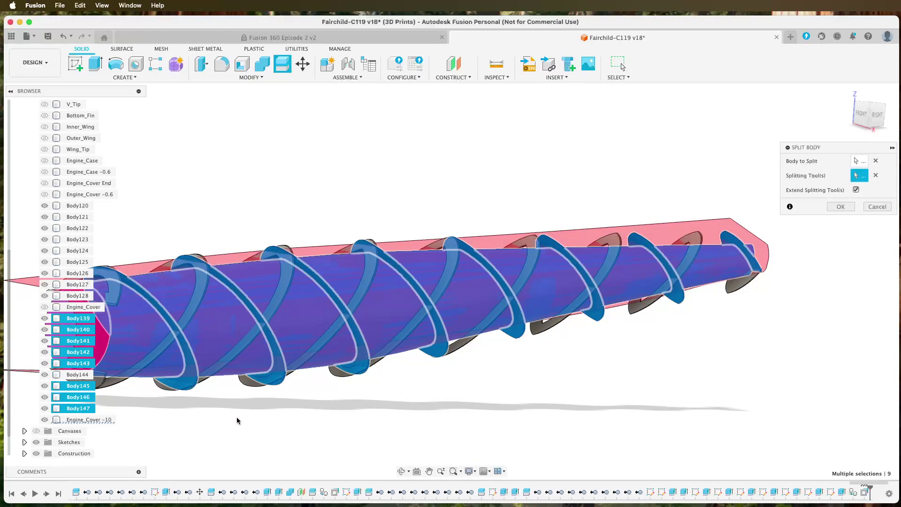
pyautogui.click(87, 420)
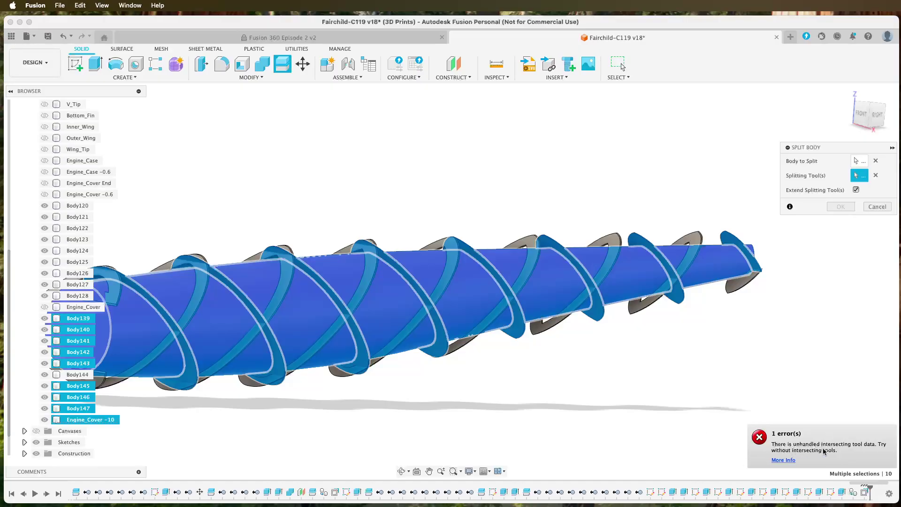
pyautogui.keyDown('shift'); pyautogui.moveTo(644, 404); pyautogui.dragTo(565, 376, button='middle'); pyautogui.keyUp('shift')
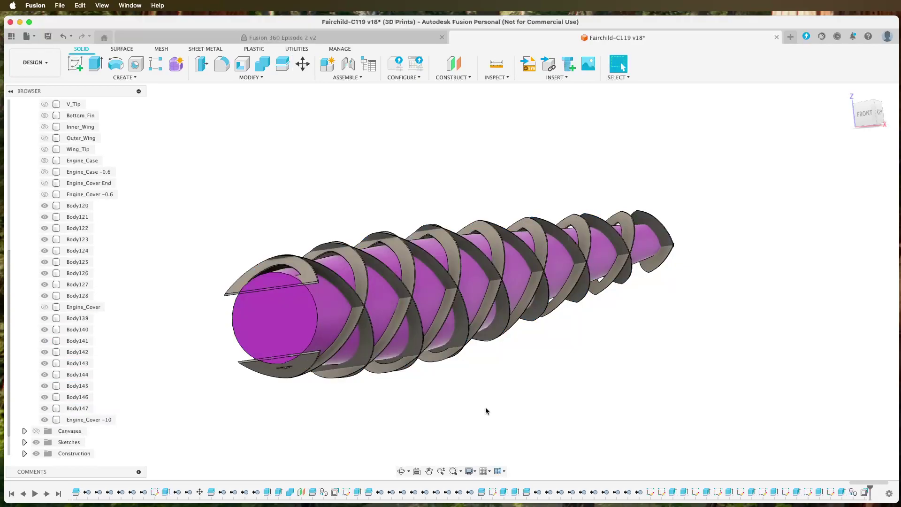
# - Hide the opposing diagonal ribs Body120 to Body127 and Body144, leaving Engine_Cover -10 visible with the remaining ribs
pyautogui.click(45, 420)
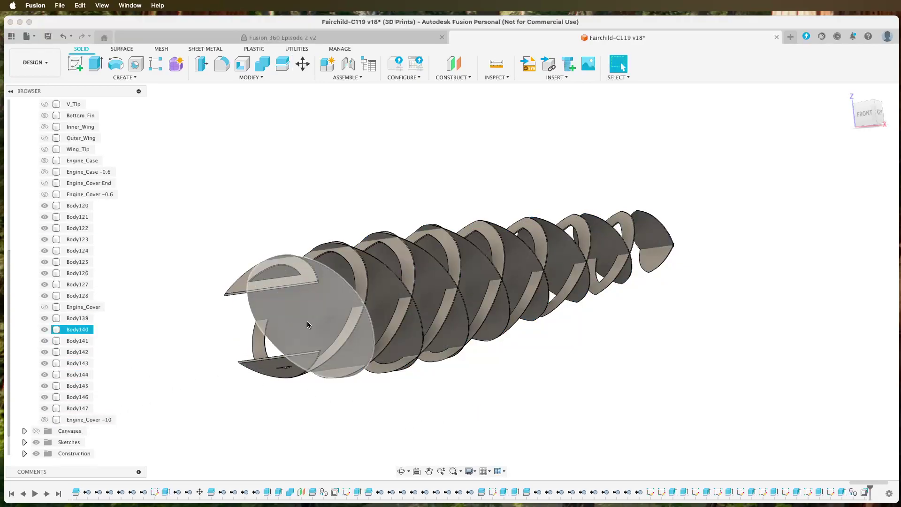
pyautogui.click(45, 207)
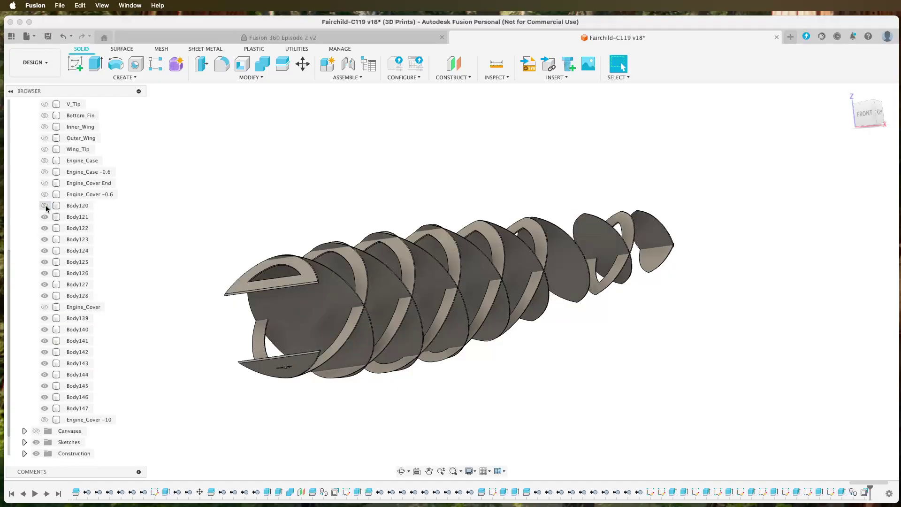
pyautogui.click(44, 216)
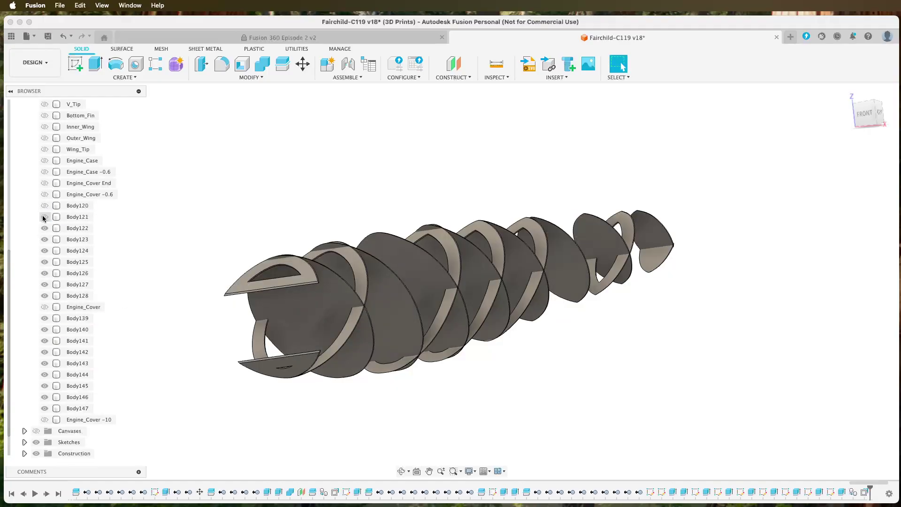
pyautogui.click(44, 229)
pyautogui.click(45, 240)
pyautogui.click(44, 250)
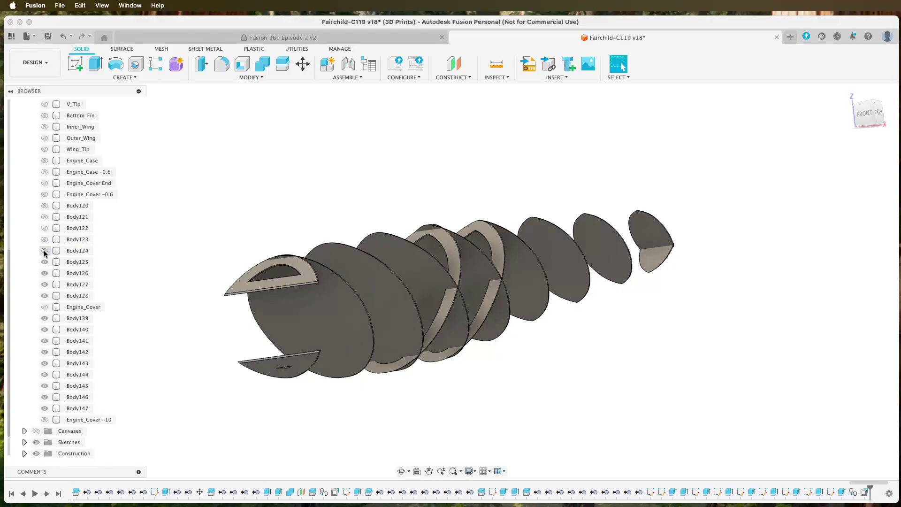
pyautogui.click(44, 262)
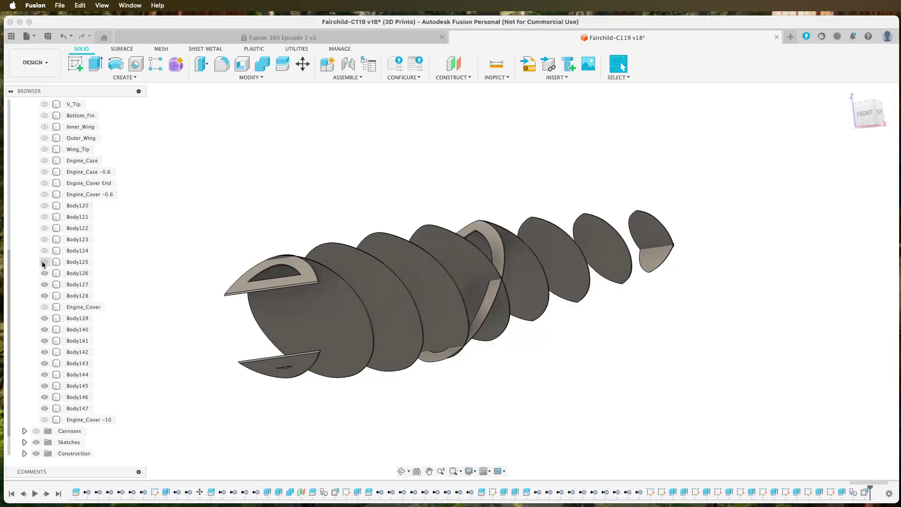
pyautogui.click(44, 273)
pyautogui.click(44, 284)
pyautogui.click(44, 295)
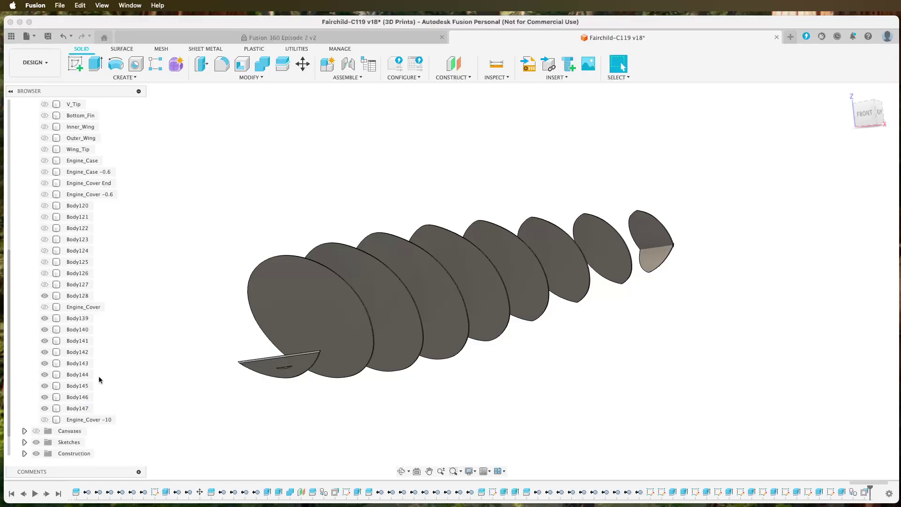
pyautogui.click(44, 374)
pyautogui.keyDown('shift'); pyautogui.moveTo(525, 417); pyautogui.dragTo(479, 415, button='middle'); pyautogui.keyUp('shift')
pyautogui.click(44, 419)
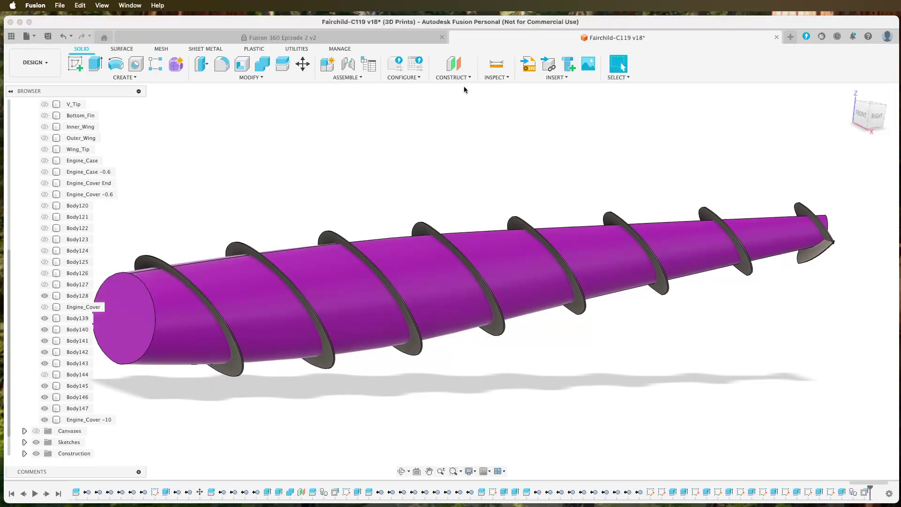
# - Split the nine visible ribs, Body128, Body139 to Body143 and Body145 to Body147, with Engine_Cover -10, without extending the splitting tool
pyautogui.click(282, 63)
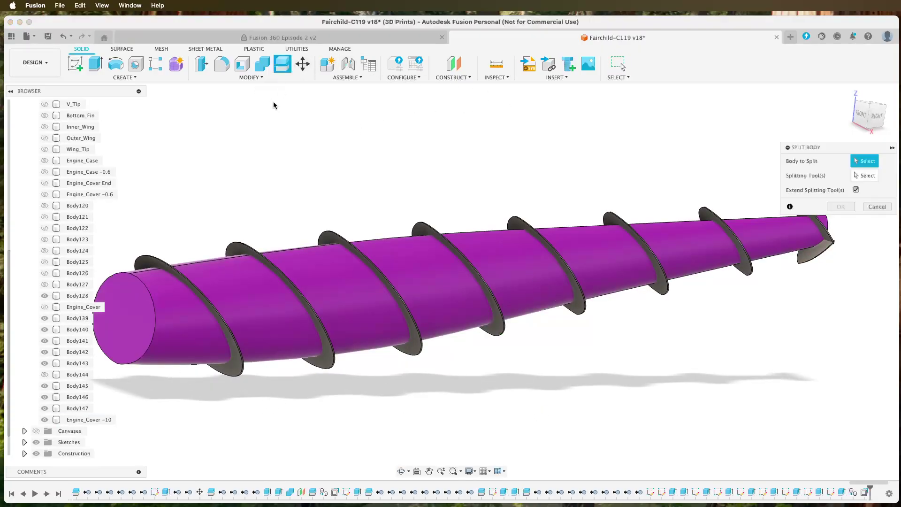
pyautogui.click(144, 261)
pyautogui.click(233, 244)
pyautogui.click(324, 239)
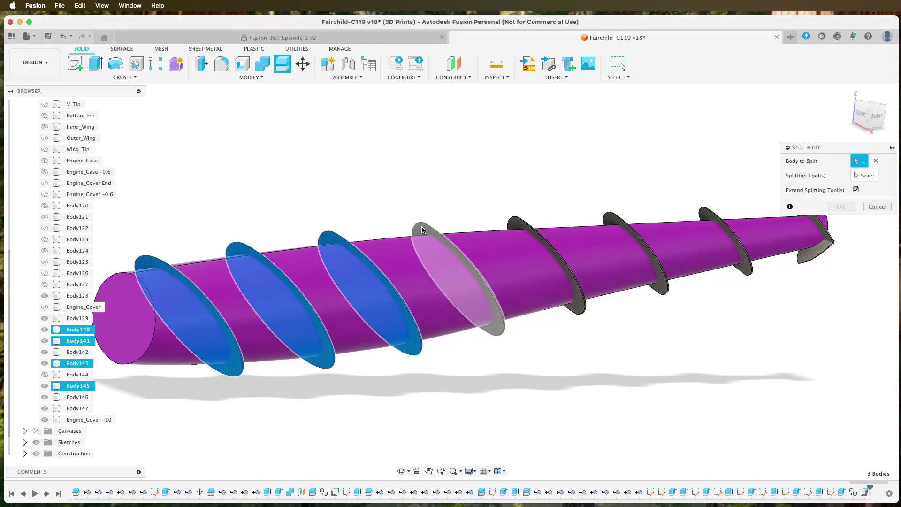
pyautogui.click(422, 228)
pyautogui.click(516, 219)
pyautogui.click(608, 212)
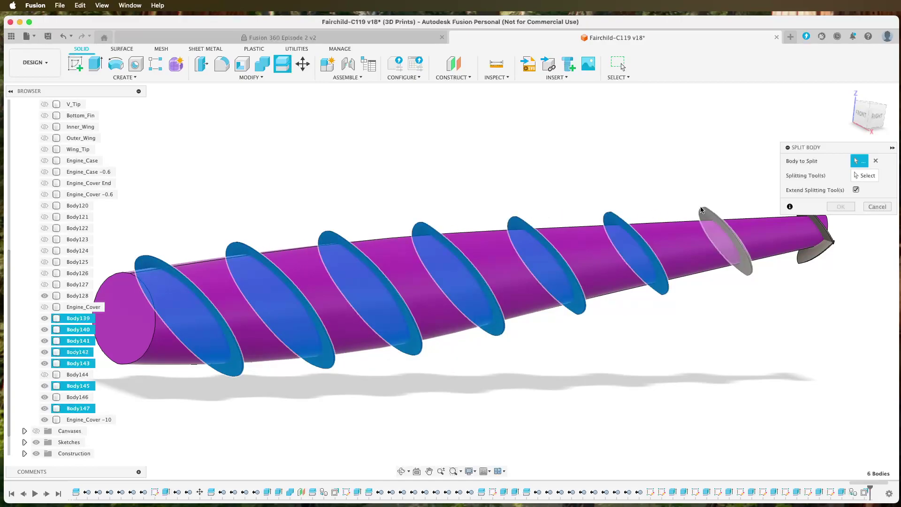
pyautogui.click(703, 211)
pyautogui.click(823, 231)
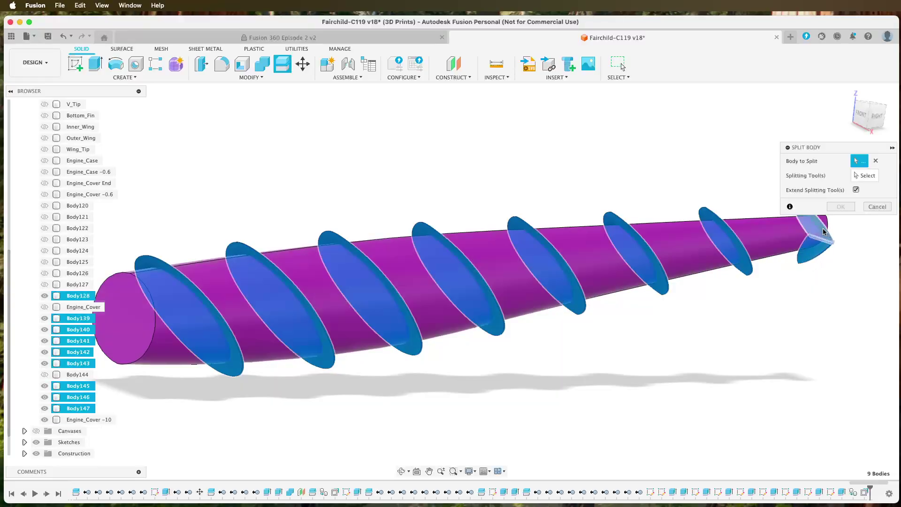
pyautogui.click(865, 175)
pyautogui.click(85, 420)
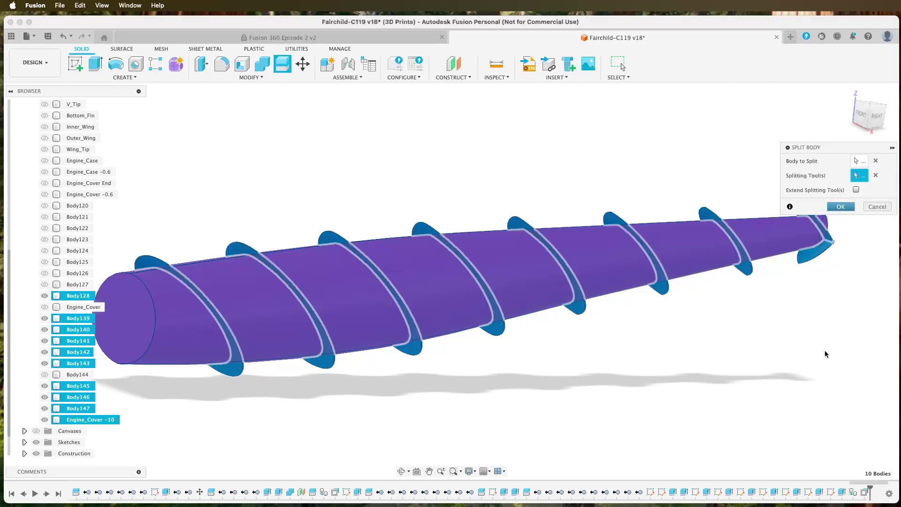
pyautogui.press('Return')
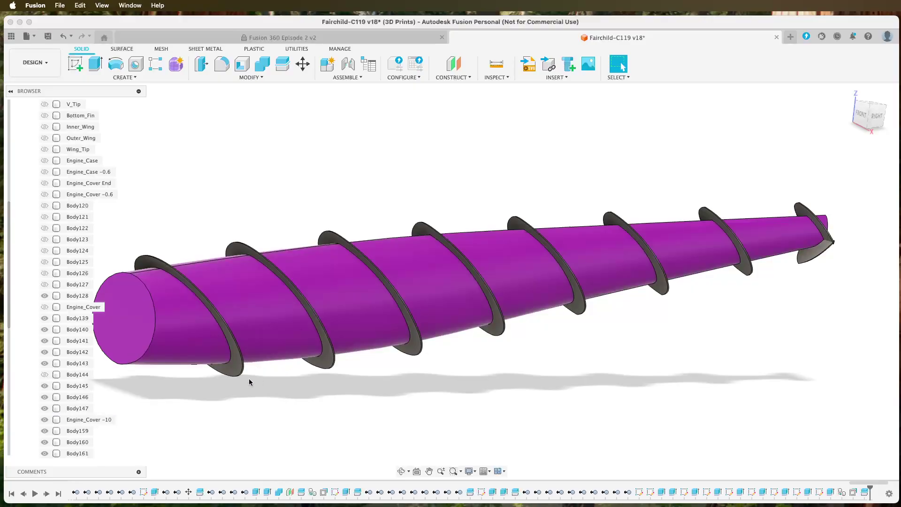
# - Hide Engine_Cover -10 and remove Body140, the inner disc of the split rib at the wide end
pyautogui.press('F6')
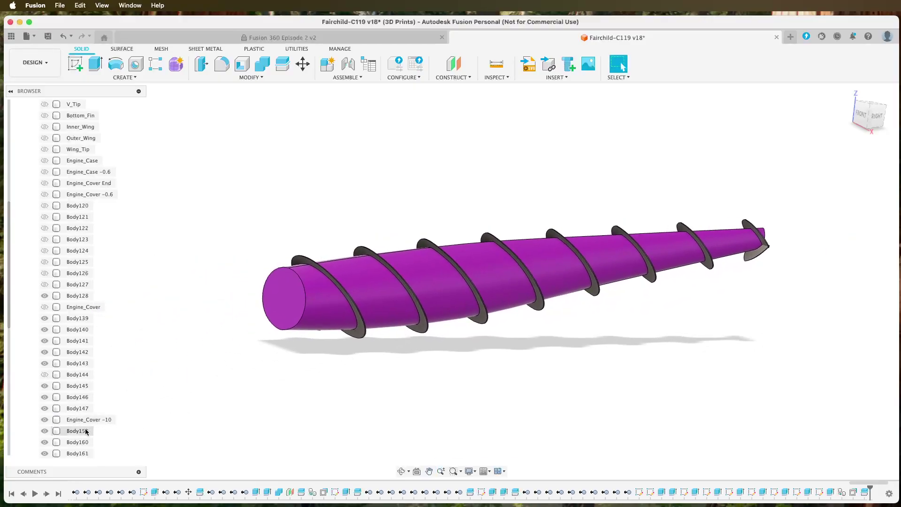
pyautogui.click(46, 420)
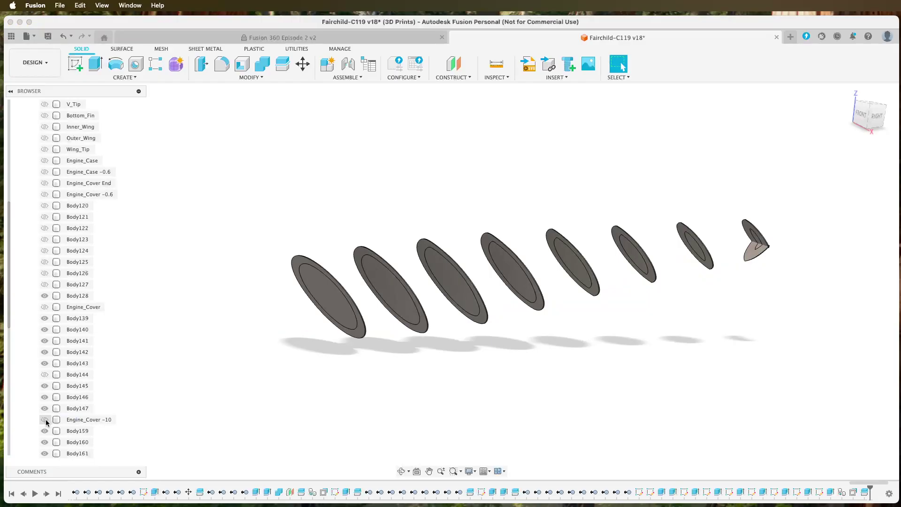
pyautogui.click(325, 299)
pyautogui.rightClick(326, 300)
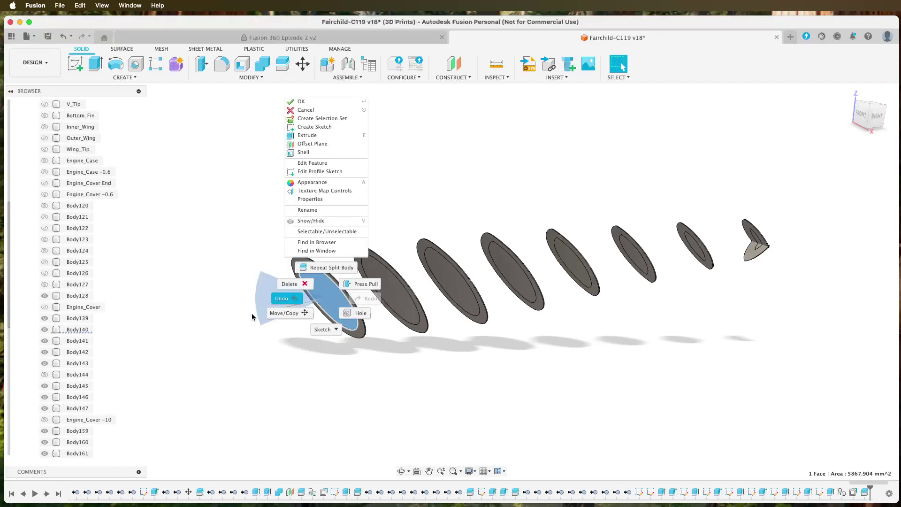
pyautogui.rightClick(81, 330)
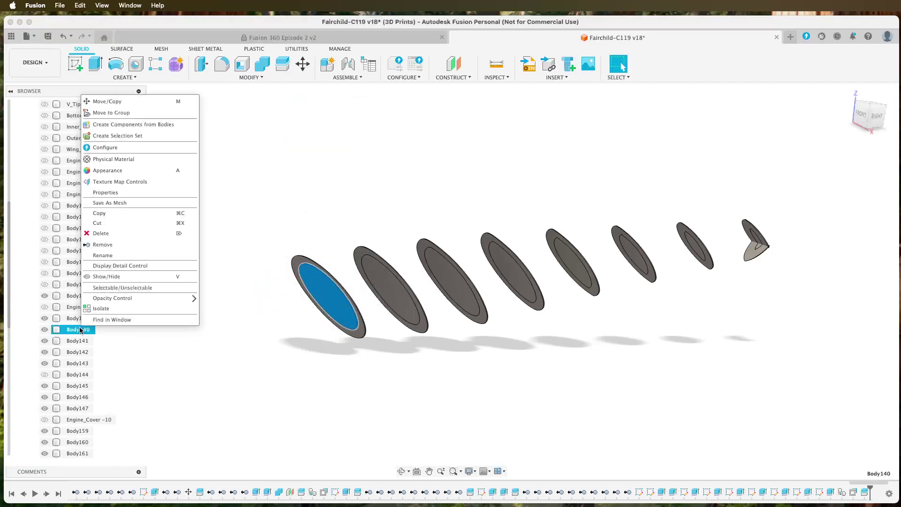
pyautogui.click(128, 245)
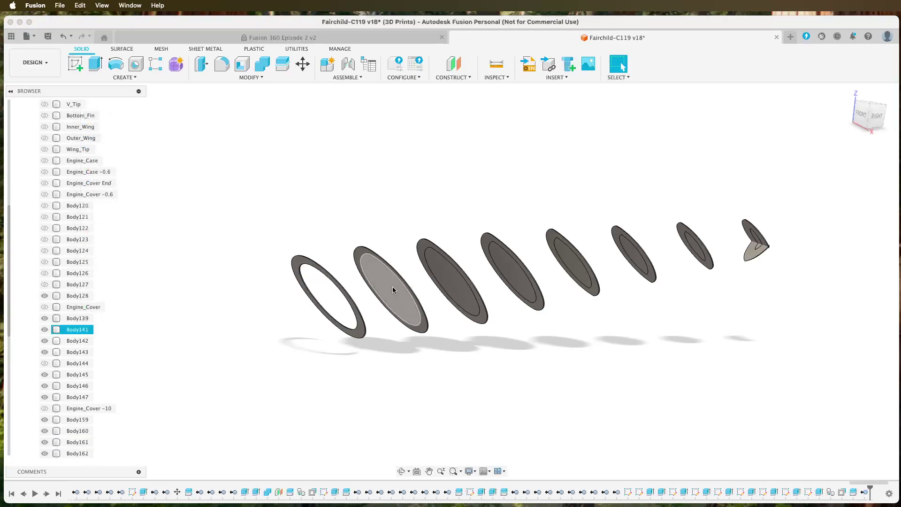
# - Remove the inner discs Body141 and Body145 of the next two large ribs, plus Body146 inside the narrow-end rib
pyautogui.rightClick(78, 330)
pyautogui.click(106, 245)
pyautogui.rightClick(114, 365)
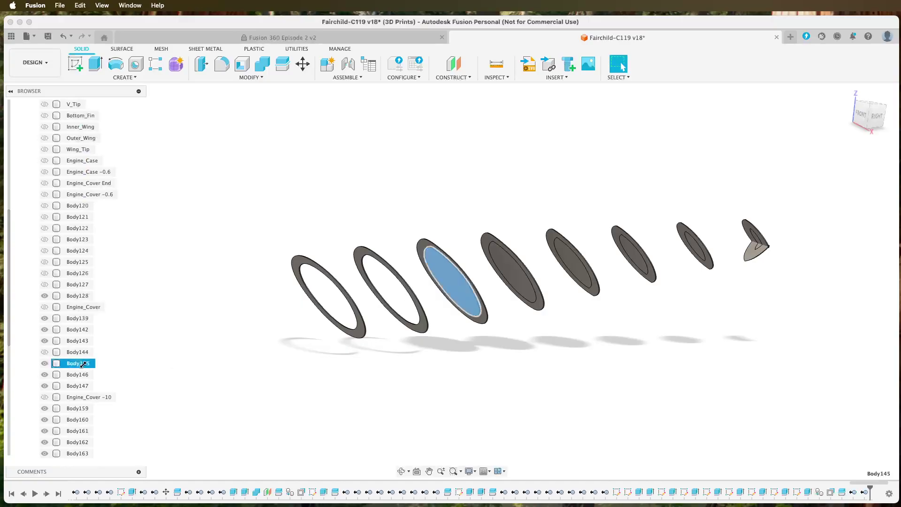
pyautogui.click(107, 281)
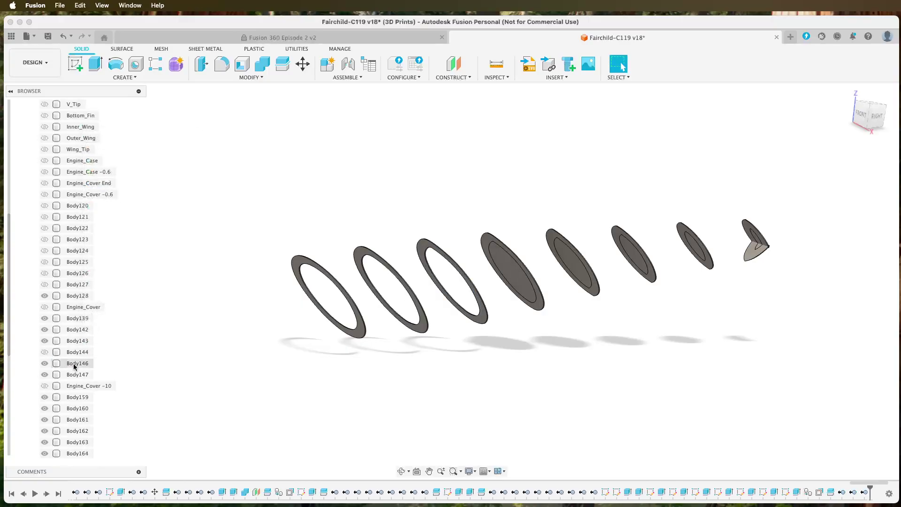
pyautogui.rightClick(76, 365)
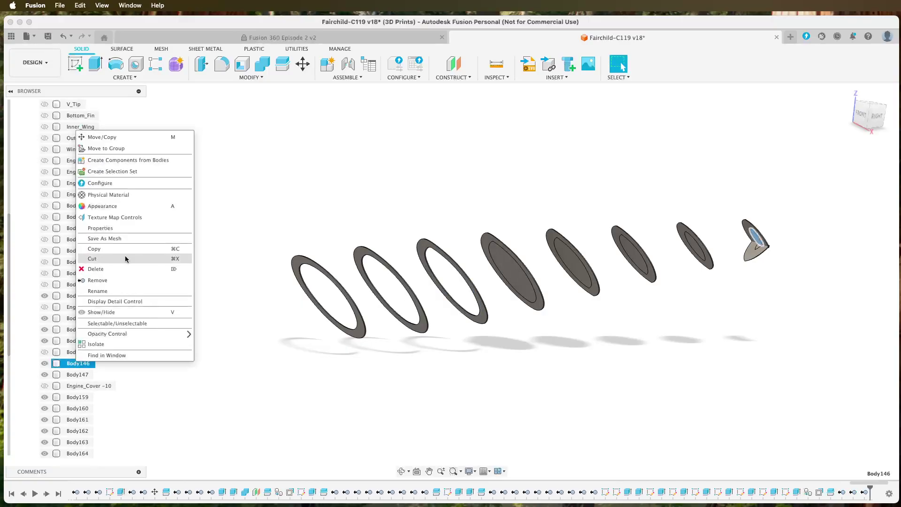
pyautogui.click(109, 281)
# - Remove Body147 and Body143, the inner discs of the two middle ribs
pyautogui.click(79, 363)
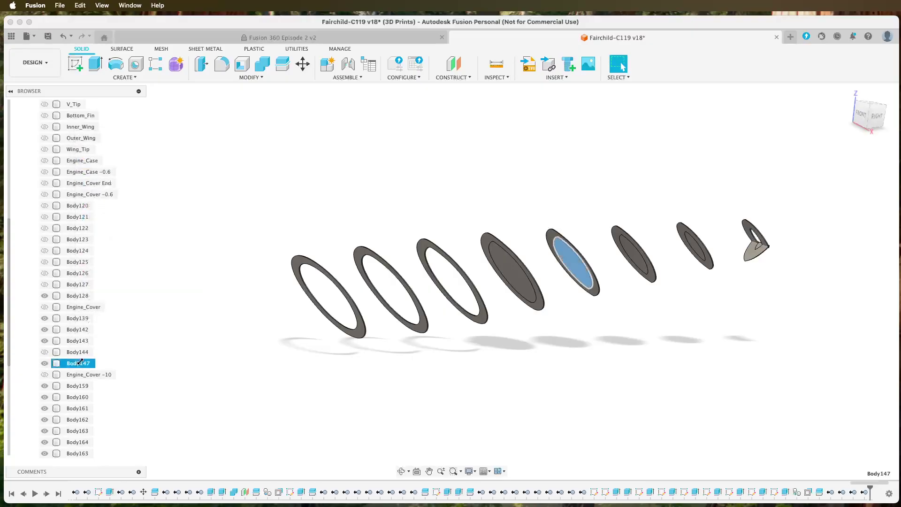
pyautogui.rightClick(80, 363)
pyautogui.click(108, 278)
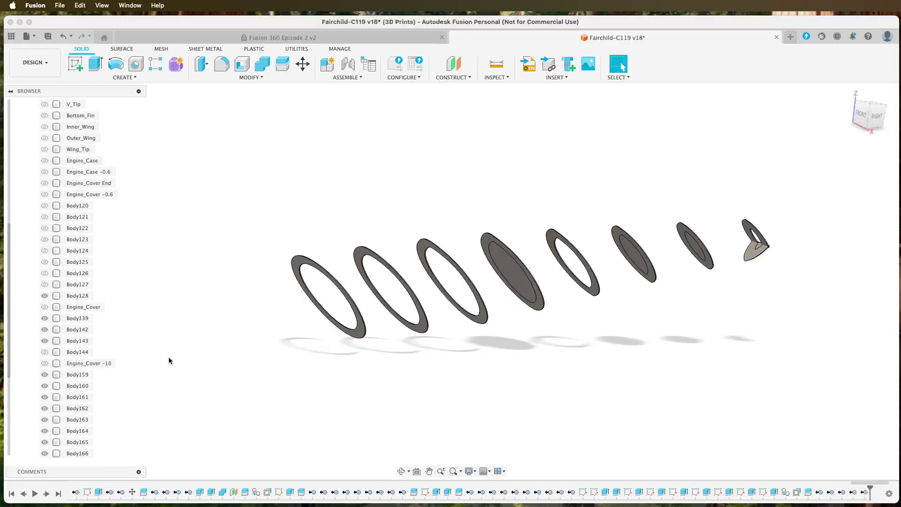
pyautogui.rightClick(83, 341)
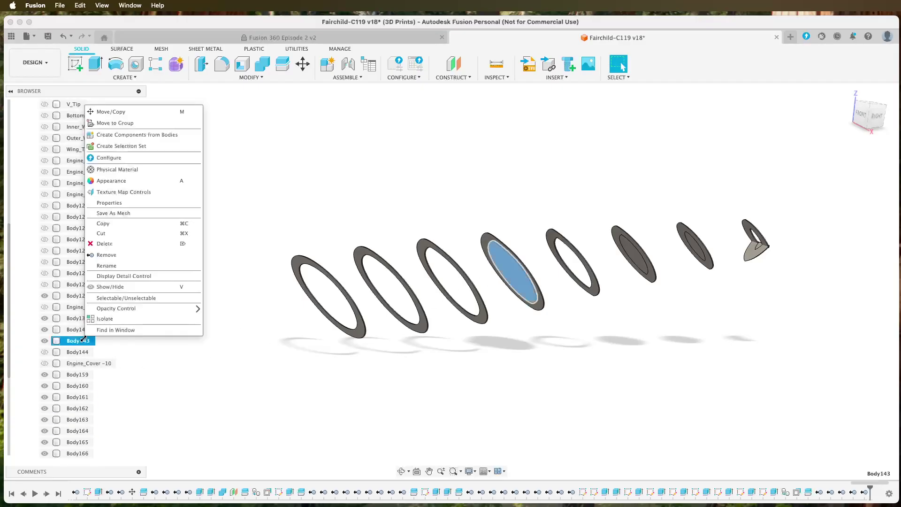
pyautogui.click(108, 255)
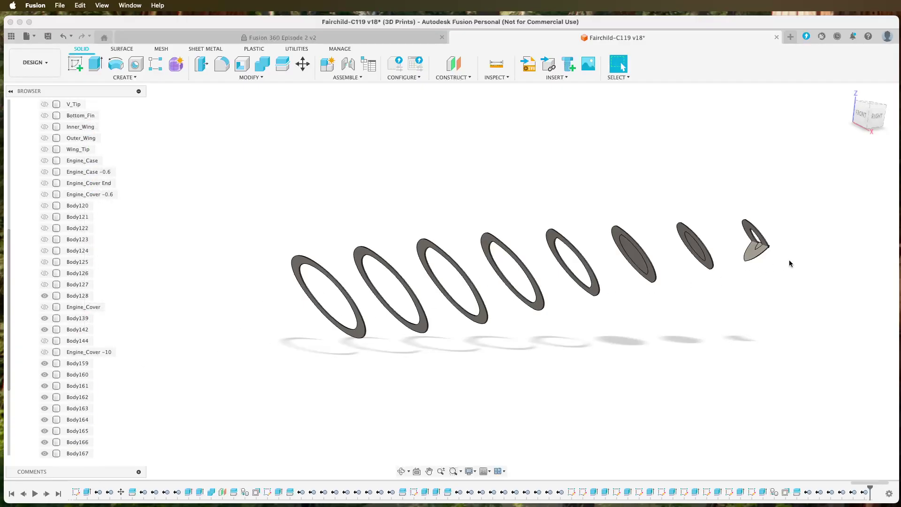
# - Remove Body139 and Body142, the inner discs of the two smaller ribs before the narrow end
pyautogui.scroll(3, 690, 270)
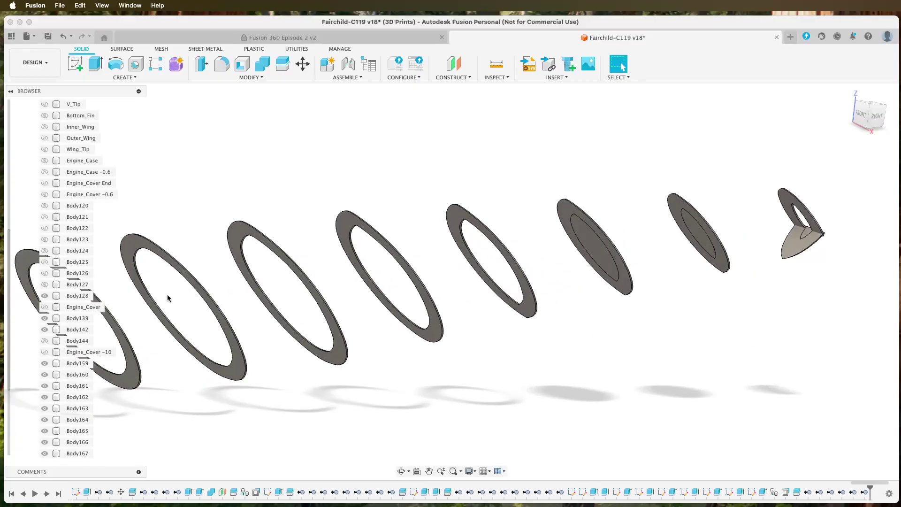
pyautogui.rightClick(79, 319)
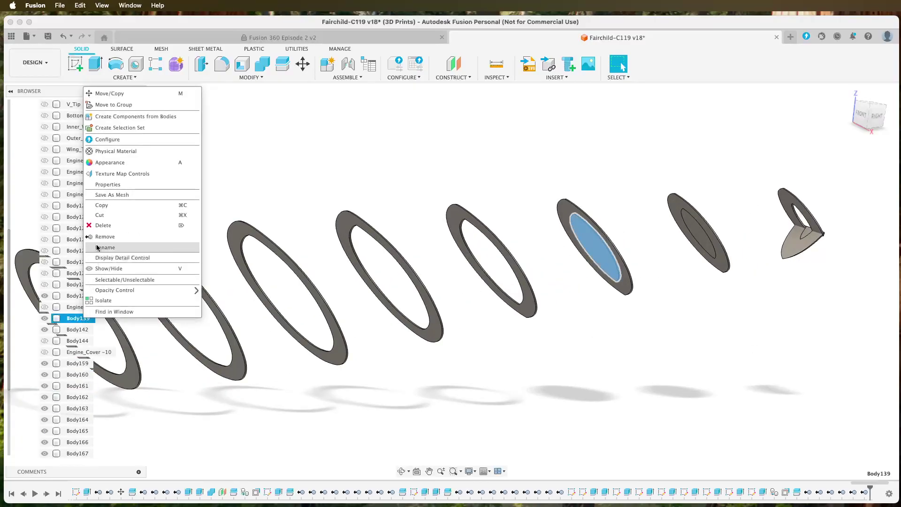
pyautogui.click(100, 237)
pyautogui.rightClick(73, 322)
pyautogui.click(96, 239)
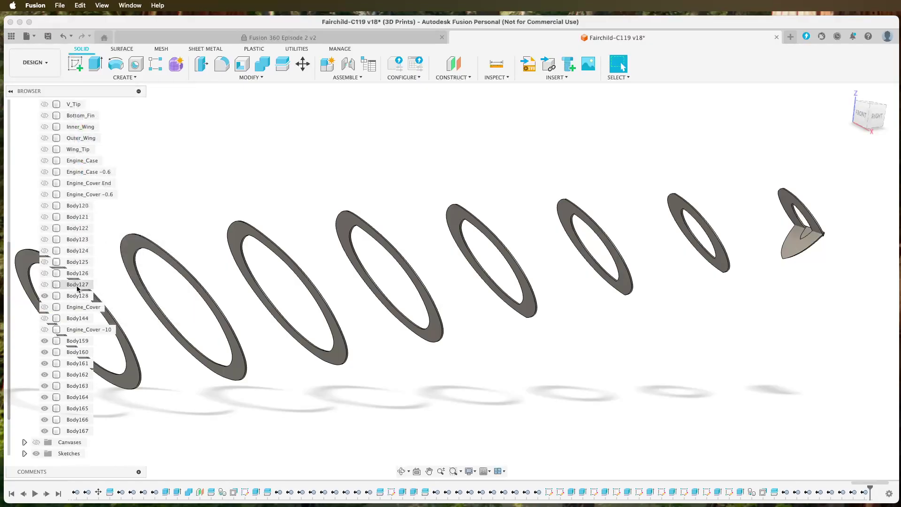
# - Remove Body128, the small inner piece of the opposing partial rib at the narrow end
pyautogui.click(70, 319)
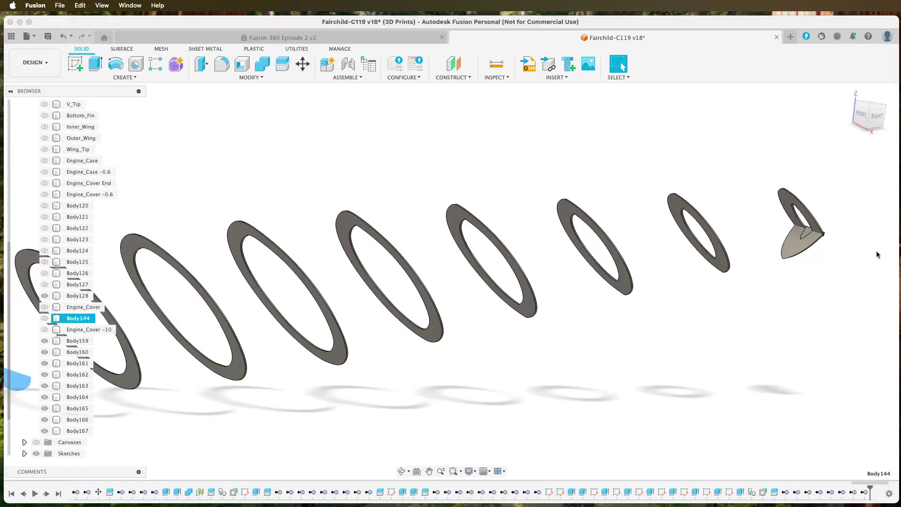
pyautogui.scroll(3, 807, 234)
pyautogui.click(807, 233)
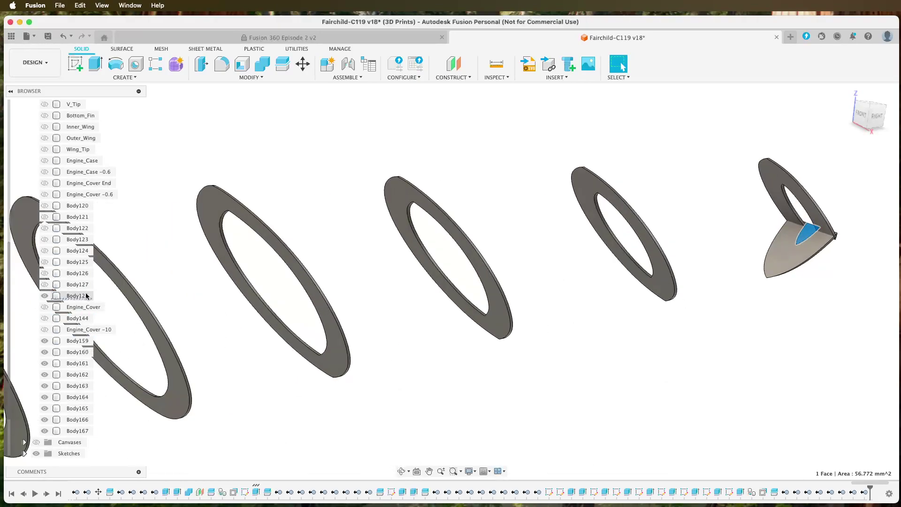
pyautogui.click(77, 295)
pyautogui.rightClick(86, 296)
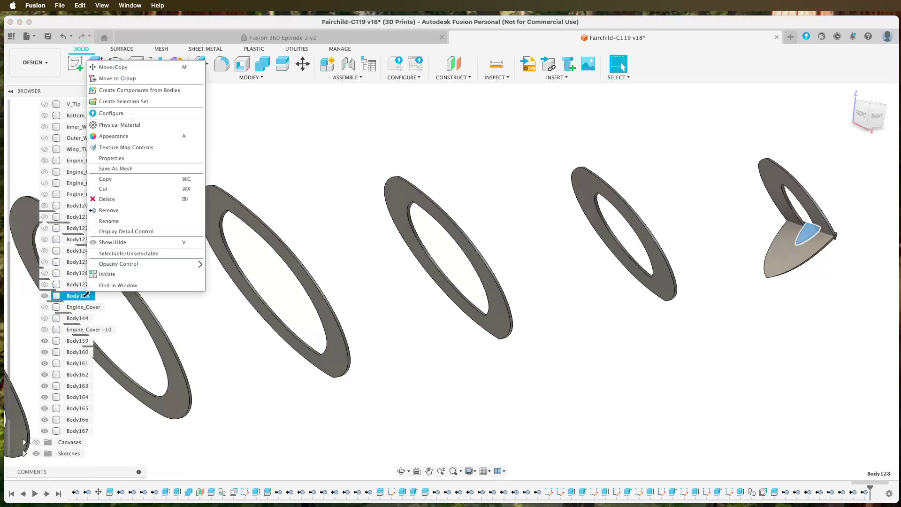
pyautogui.click(124, 209)
pyautogui.scroll(-5, 554, 360)
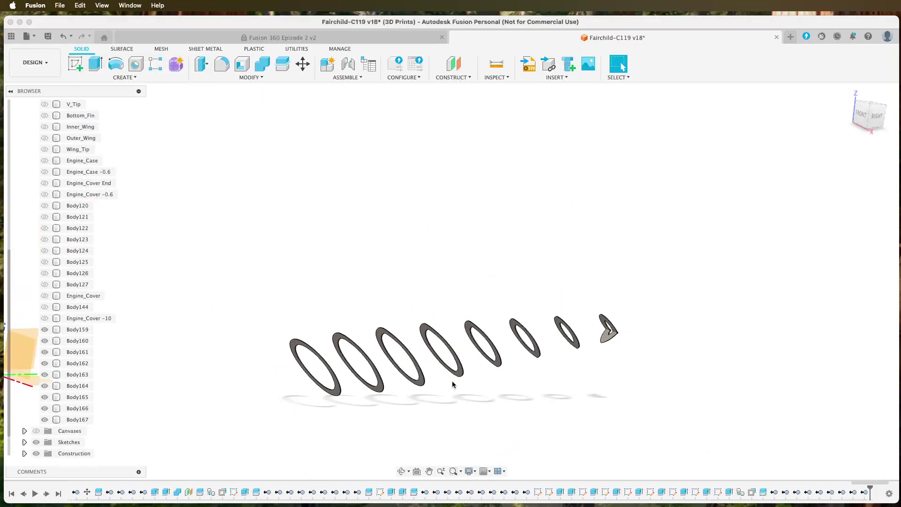
# - Group the latest run of Remove features at the end of the timeline
pyautogui.click(460, 380)
pyautogui.moveTo(460, 381); pyautogui.dragTo(513, 322, button='middle')
pyautogui.press('Escape')
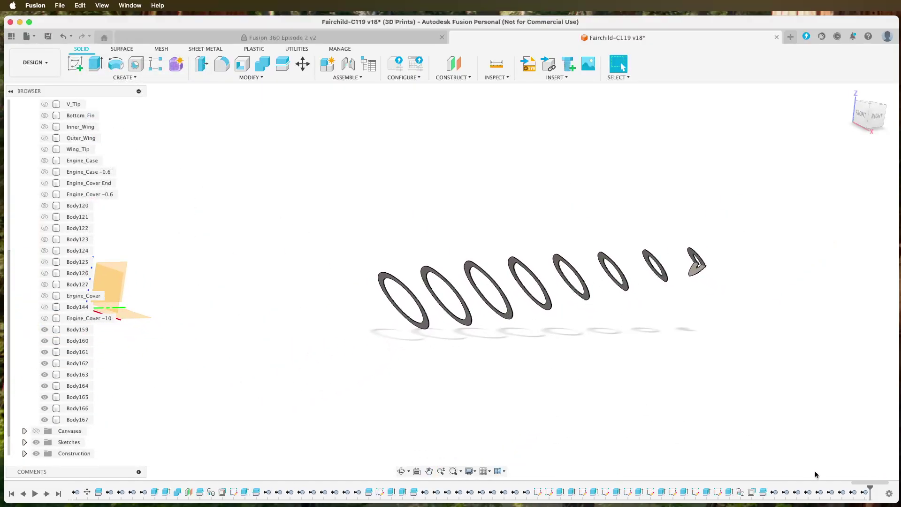
pyautogui.click(864, 492)
pyautogui.keyDown('shift'); pyautogui.click(774, 492); pyautogui.keyUp('shift')
pyautogui.rightClick(775, 493)
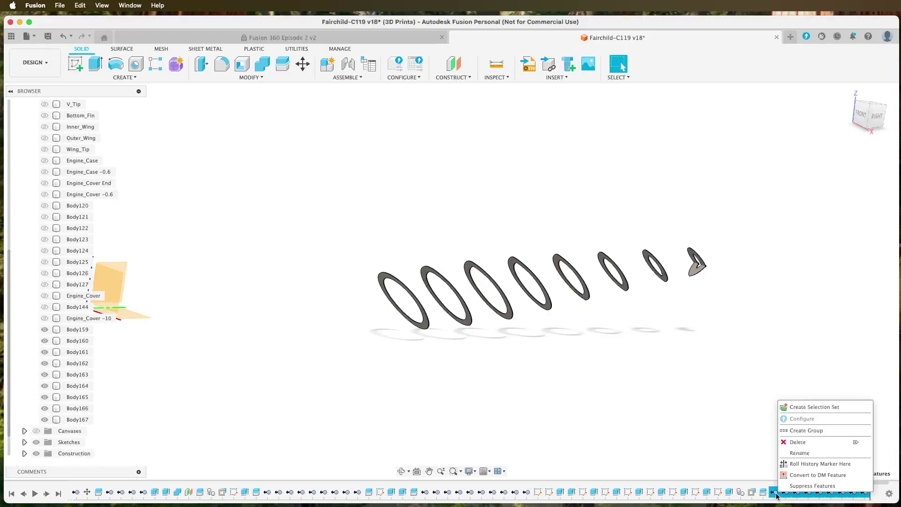
pyautogui.click(795, 431)
# - Group the two earlier runs of Remove features in the timeline, ten in one group and nine in the other
pyautogui.click(595, 492)
pyautogui.keyDown('shift'); pyautogui.click(492, 492); pyautogui.keyUp('shift')
pyautogui.rightClick(493, 492)
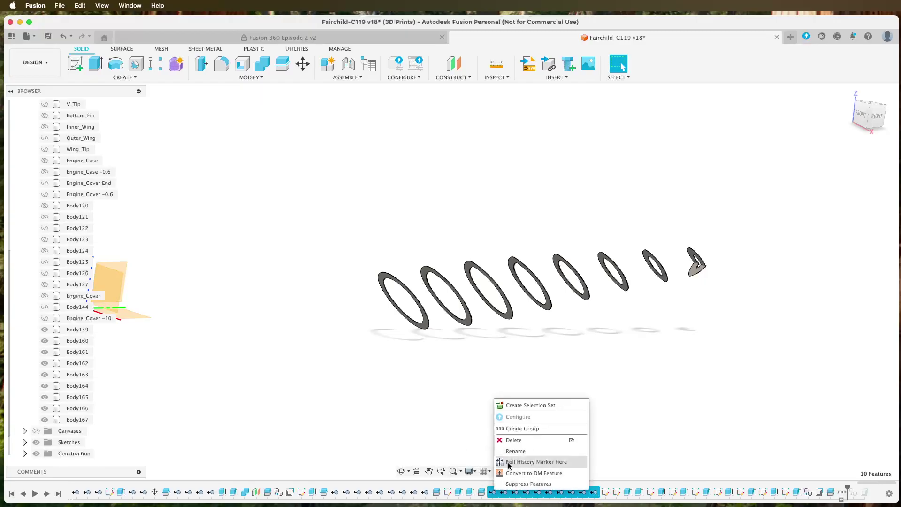
pyautogui.click(516, 428)
pyautogui.click(526, 492)
pyautogui.rightClick(437, 493)
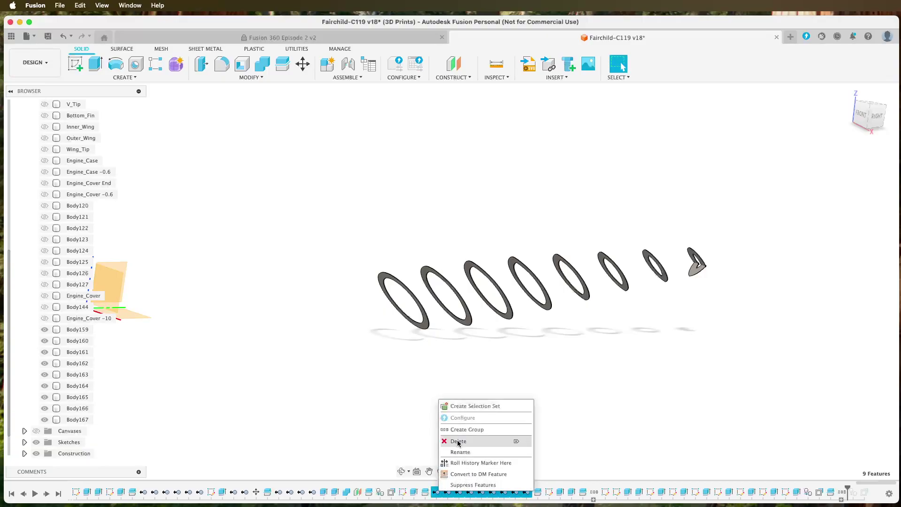
pyautogui.click(489, 444)
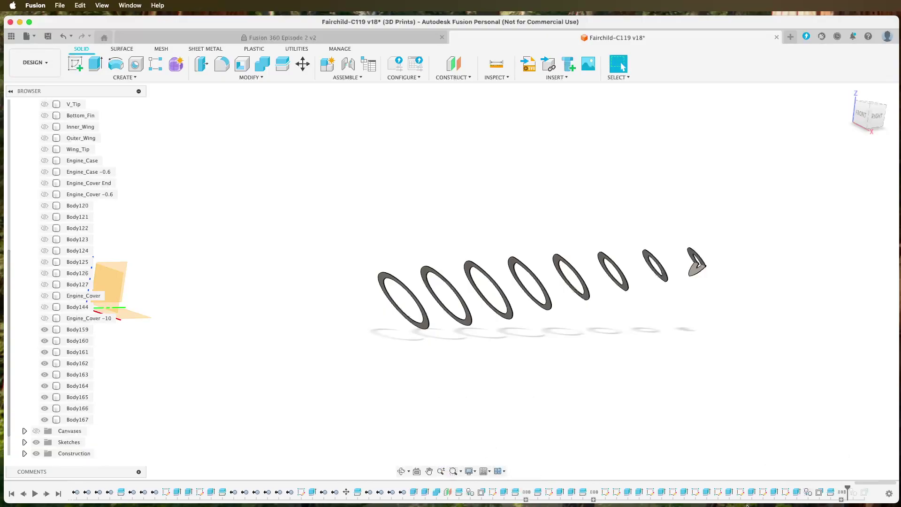
# - Show Body144 and the opposing diagonal ribs Body120 to Body127 alongside the hollowed ribs, keeping Engine_Cover hidden
pyautogui.scroll(-3, 843, 467)
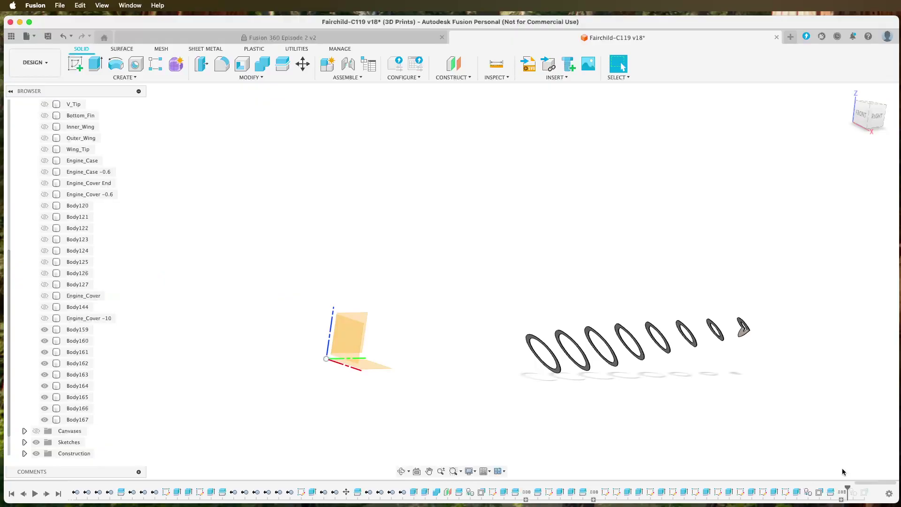
pyautogui.scroll(5, 688, 421)
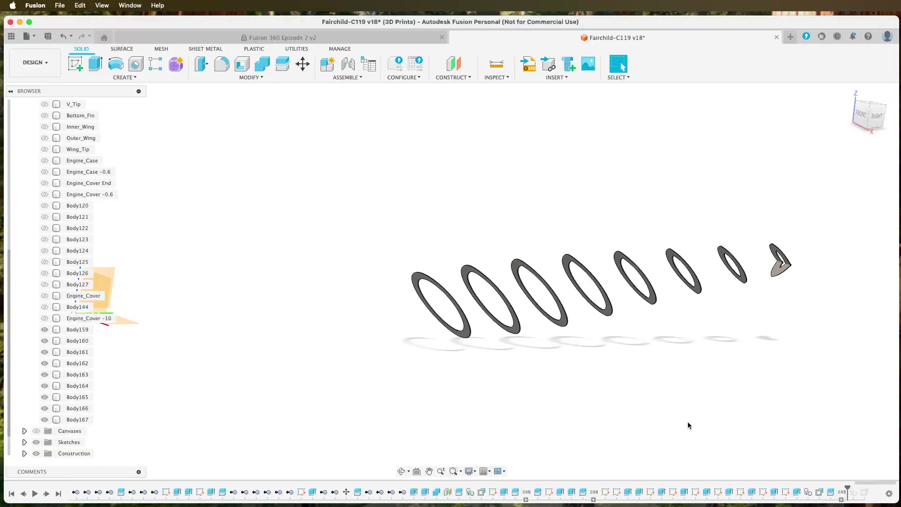
pyautogui.click(44, 307)
pyautogui.click(44, 297)
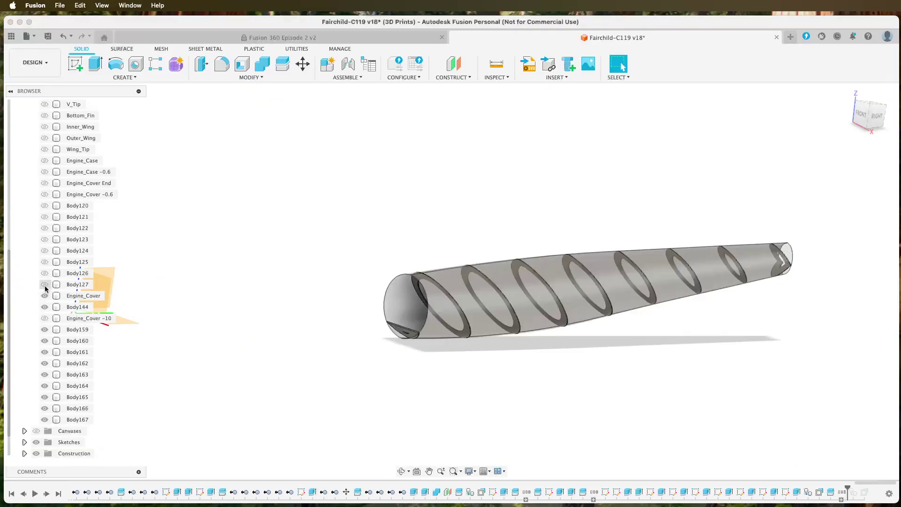
pyautogui.click(44, 296)
pyautogui.click(44, 284)
pyautogui.click(44, 273)
pyautogui.click(44, 262)
pyautogui.click(44, 251)
pyautogui.click(44, 240)
pyautogui.click(44, 229)
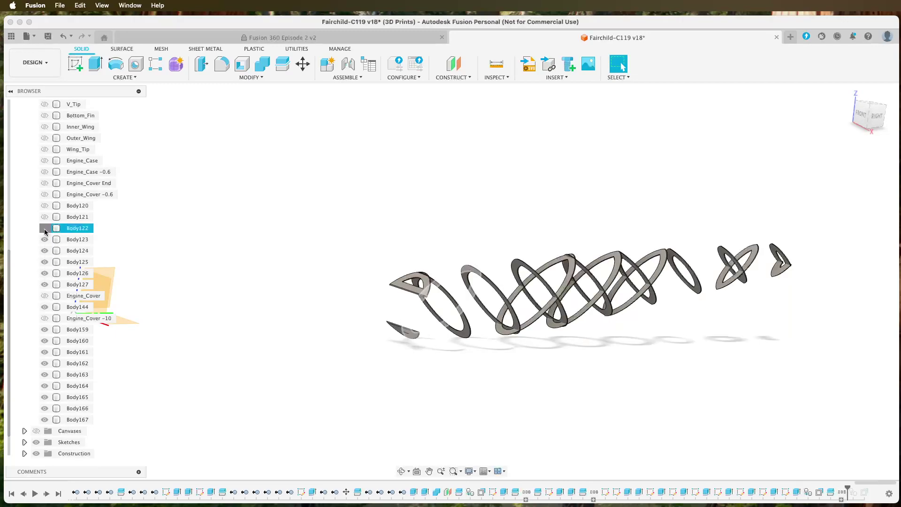
pyautogui.click(44, 217)
pyautogui.click(44, 206)
# - Check how the crossing ribs fit around Engine_Cover -10 by briefly displaying that body
pyautogui.keyDown('shift'); pyautogui.moveTo(502, 375); pyautogui.dragTo(468, 363, button='middle'); pyautogui.keyUp('shift')
pyautogui.keyDown('shift'); pyautogui.moveTo(463, 359); pyautogui.dragTo(495, 362, button='middle'); pyautogui.keyUp('shift')
pyautogui.click(44, 318)
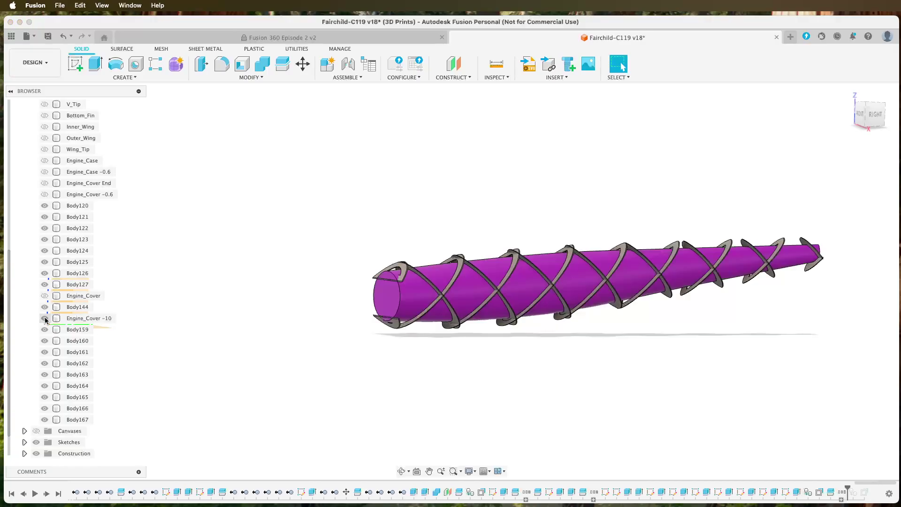
pyautogui.click(45, 318)
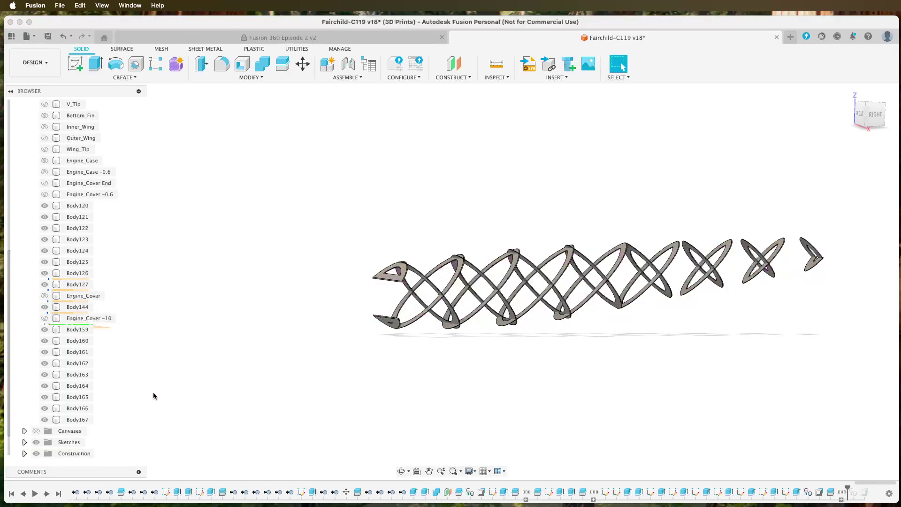
# - Show the Engine_Cover skin over the ribs and examine the lattice from the Right view
pyautogui.click(44, 295)
pyautogui.keyDown('shift'); pyautogui.moveTo(312, 362); pyautogui.dragTo(295, 350, button='middle'); pyautogui.keyUp('shift')
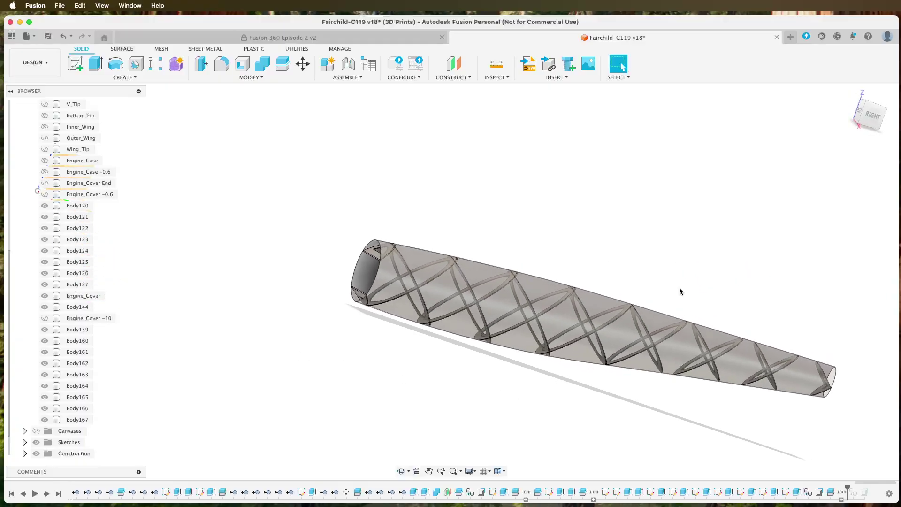
pyautogui.moveTo(869, 122); pyautogui.dragTo(867, 125)
pyautogui.click(868, 124)
pyautogui.moveTo(771, 305); pyautogui.dragTo(543, 342, button='middle')
pyautogui.scroll(2, 516, 343)
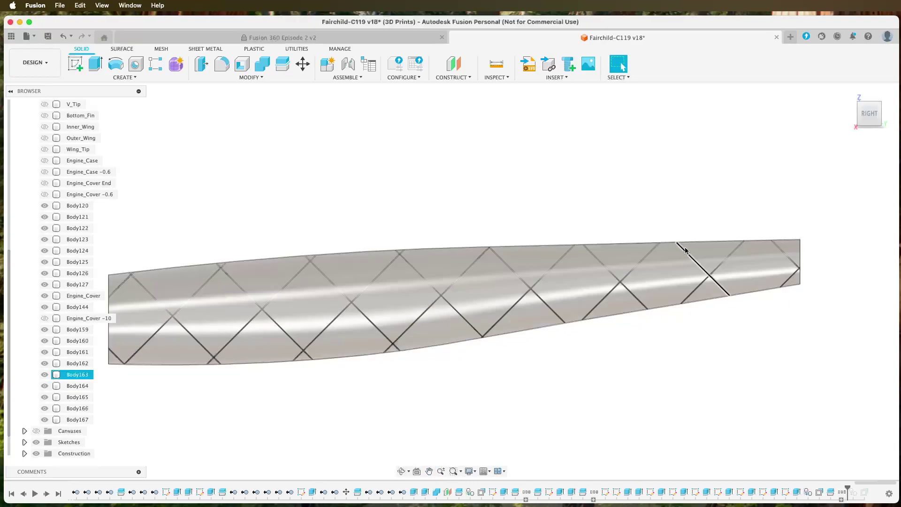
pyautogui.scroll(-3, 600, 367)
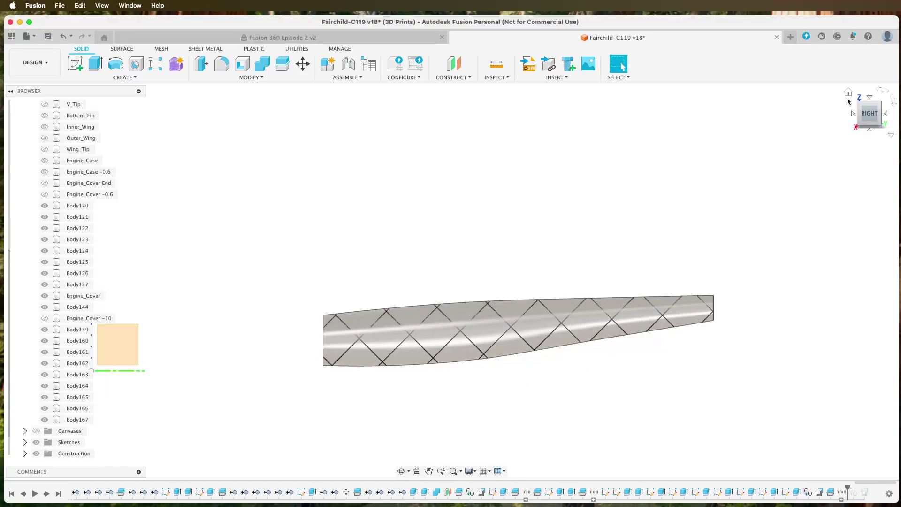
# - Return to the home view and show Engine_Cover End and Engine_Case, keeping both -0.6 bodies hidden
pyautogui.click(850, 93)
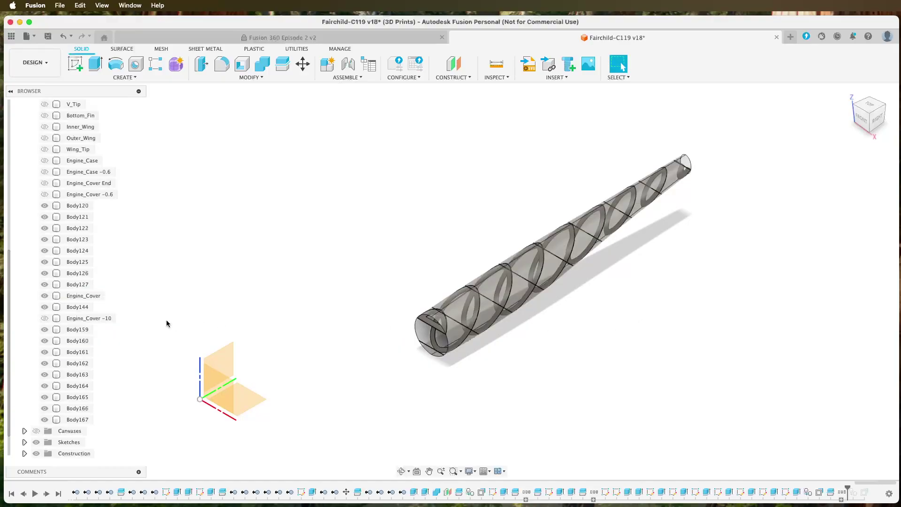
pyautogui.click(45, 195)
pyautogui.click(45, 195)
pyautogui.click(45, 184)
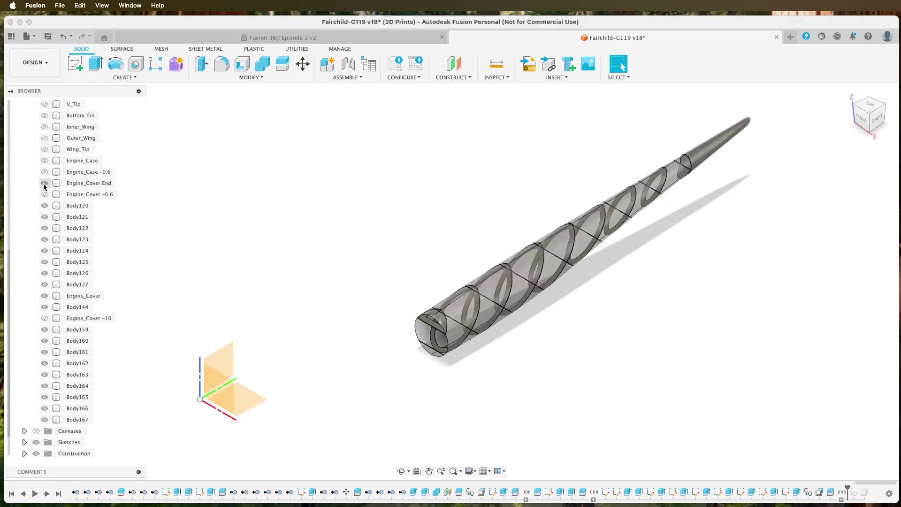
pyautogui.click(44, 172)
pyautogui.click(45, 172)
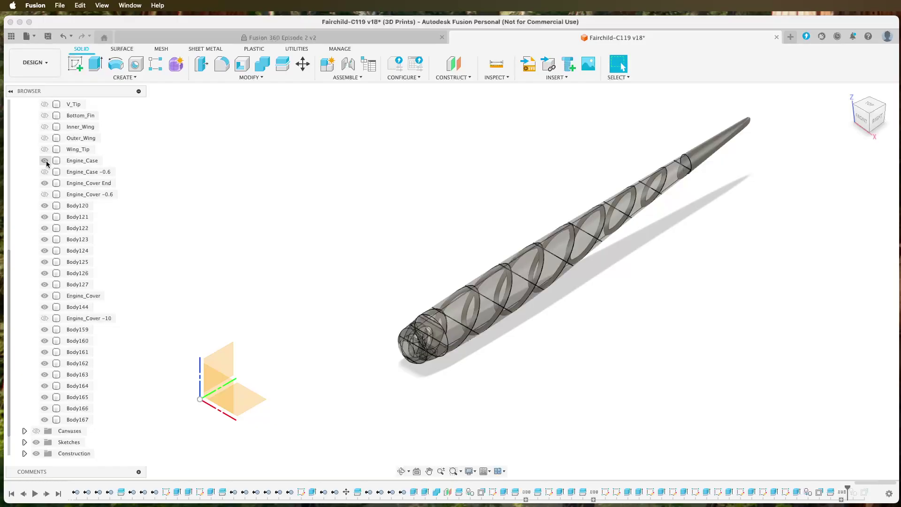
pyautogui.click(45, 160)
pyautogui.click(45, 161)
# - Collapse the Bodies folder, show the Aerodrive SK3 3536 motor component, and inspect the engine assembly from the Right view
pyautogui.scroll(3, 21, 160)
pyautogui.click(24, 116)
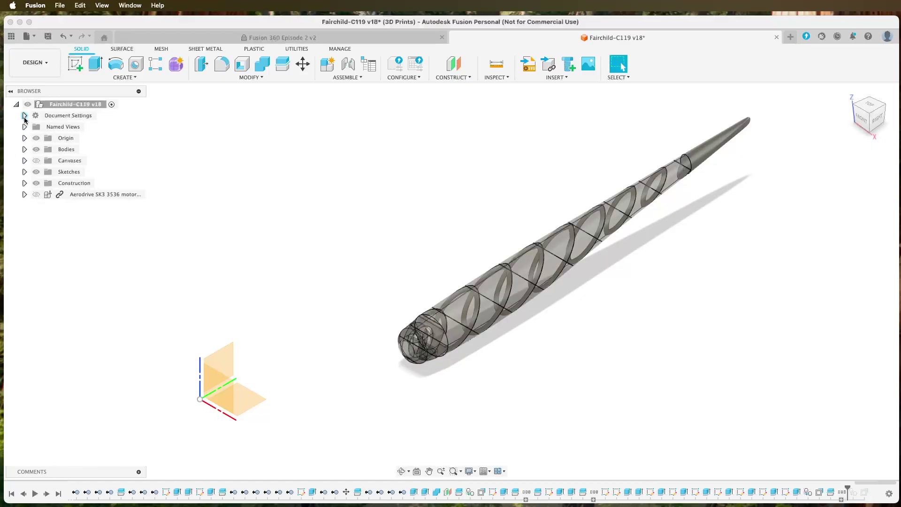
pyautogui.click(35, 193)
pyautogui.scroll(3, 455, 361)
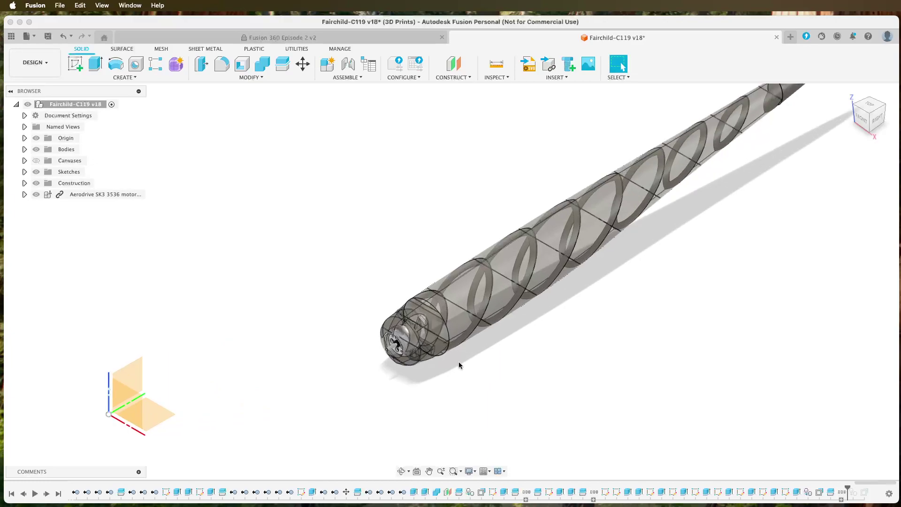
pyautogui.scroll(-2, 506, 373)
pyautogui.keyDown('shift'); pyautogui.moveTo(507, 372); pyautogui.dragTo(488, 354, button='middle'); pyautogui.keyUp('shift')
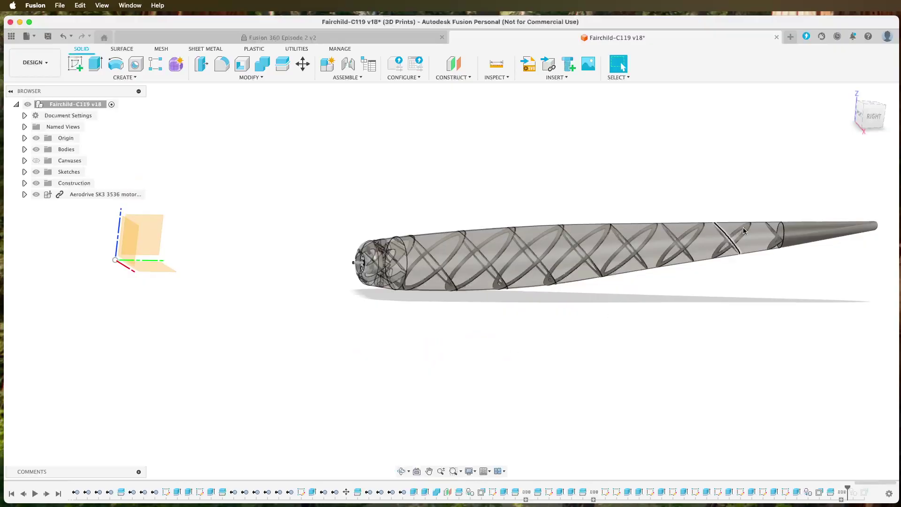
pyautogui.click(876, 116)
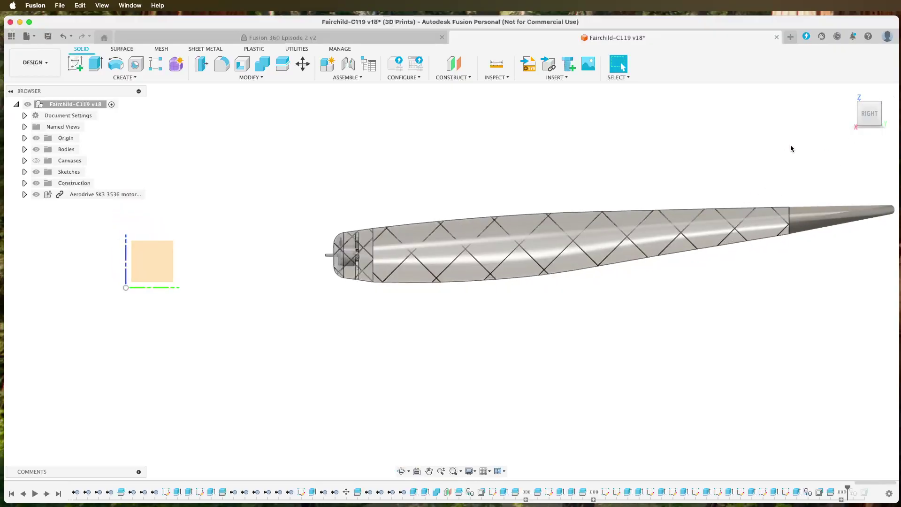
# - Set Engine_Cover as the Combine target body, and hide Engine_Case, Engine_Cover End and the Aerodrive SK3 3536 motor component
pyautogui.click(849, 93)
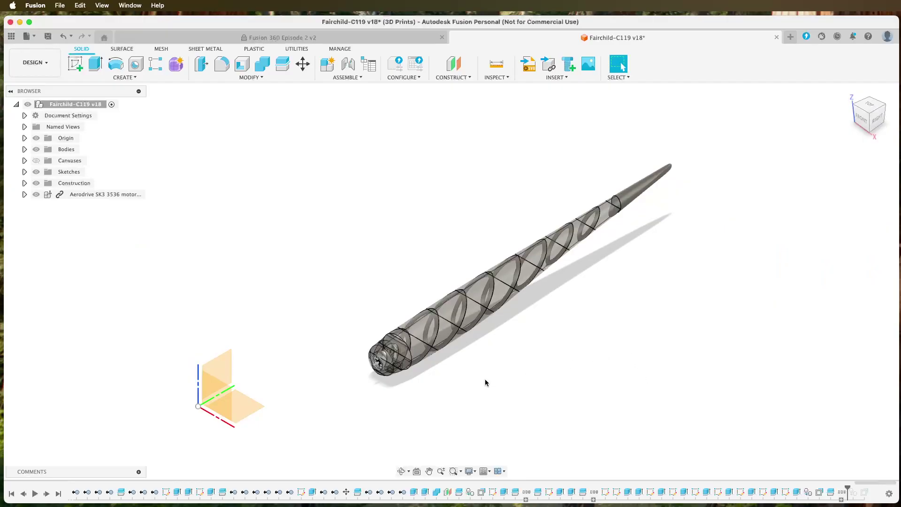
pyautogui.moveTo(469, 372)
pyautogui.keyDown('shift'); pyautogui.mouseDown(button='middle')
pyautogui.moveTo(441, 360)
pyautogui.moveTo(432, 337)
pyautogui.moveTo(462, 344)
pyautogui.mouseUp(button='middle'); pyautogui.keyUp('shift')
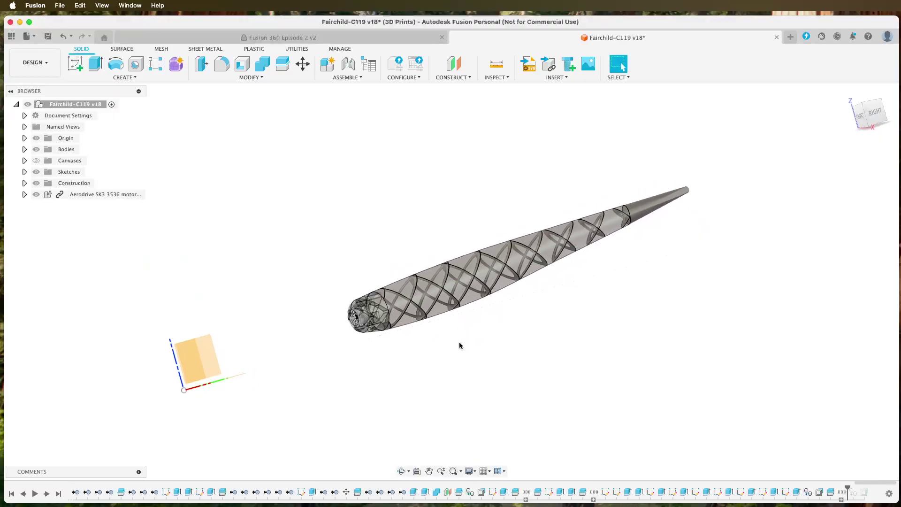
pyautogui.click(24, 149)
pyautogui.scroll(-2, 120, 197)
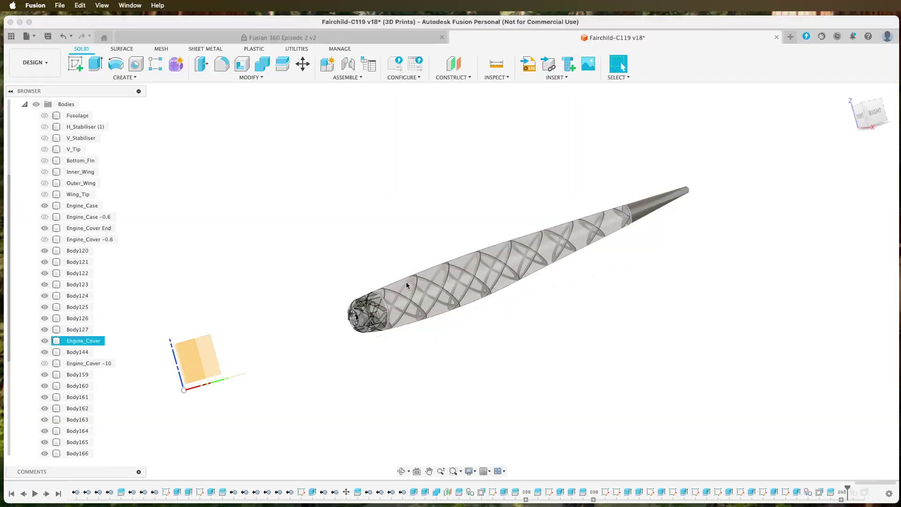
pyautogui.click(263, 65)
pyautogui.click(96, 341)
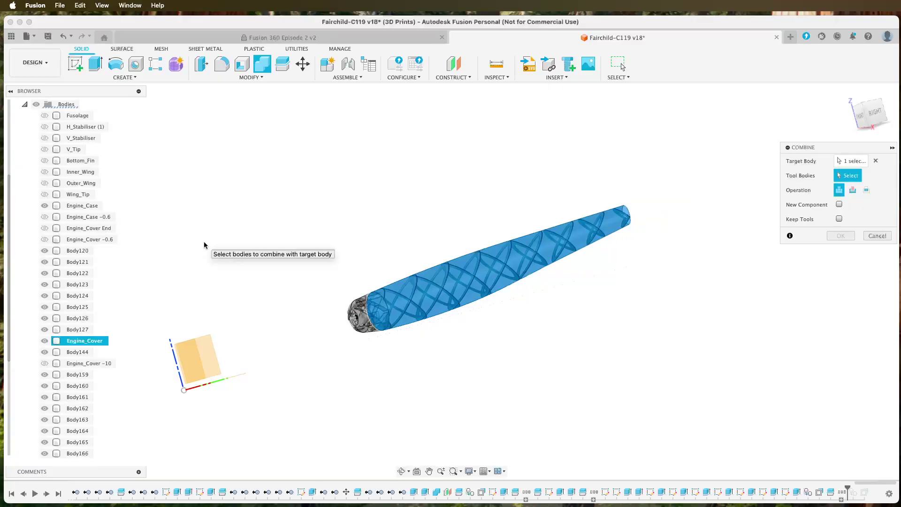
pyautogui.click(44, 205)
pyautogui.scroll(-3, 47, 423)
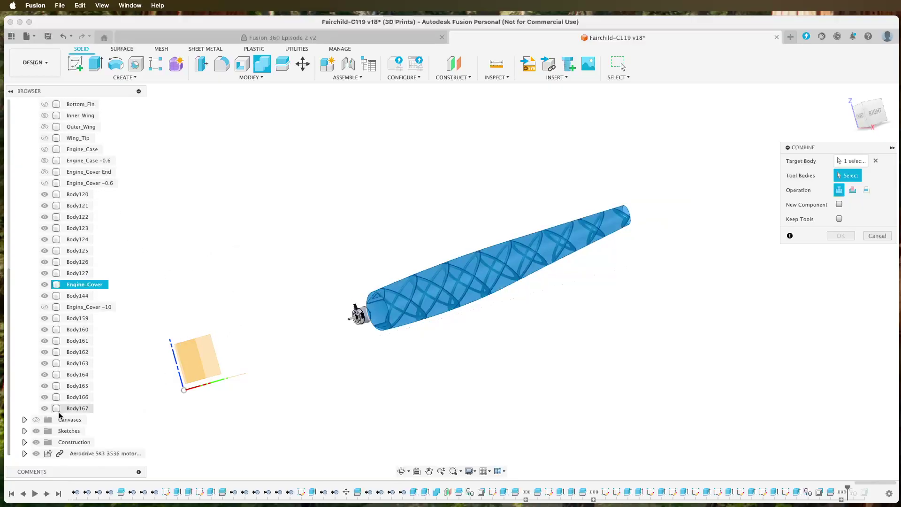
pyautogui.click(36, 454)
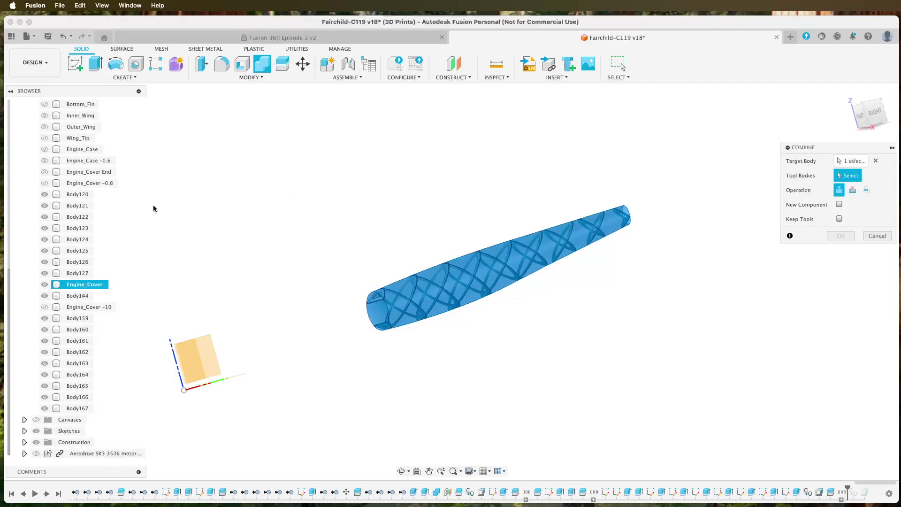
# - Join rib bodies Body120 to Body127, Body144 and Body159 to Body167 to Engine_Cover without keeping the tool bodies
pyautogui.click(78, 195)
pyautogui.click(79, 206)
pyautogui.click(81, 217)
pyautogui.click(82, 228)
pyautogui.click(83, 240)
pyautogui.click(84, 251)
pyautogui.click(84, 261)
pyautogui.click(84, 273)
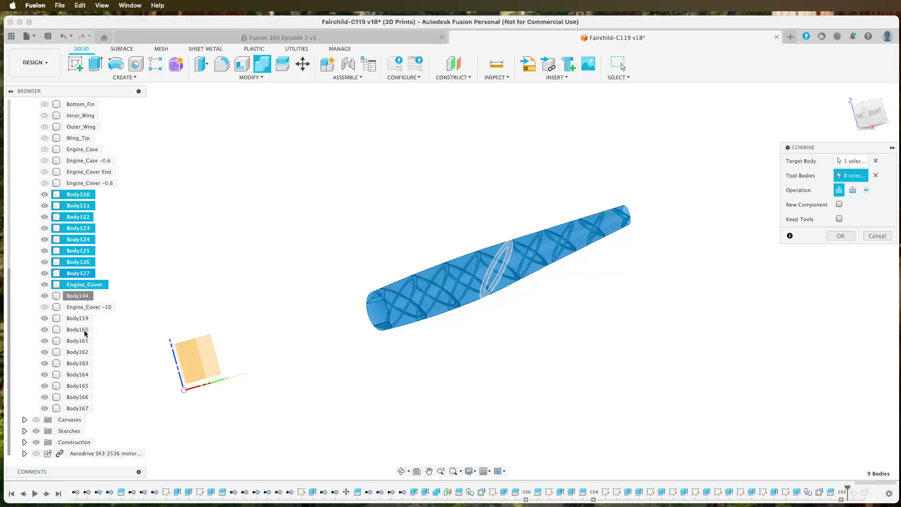
pyautogui.click(78, 296)
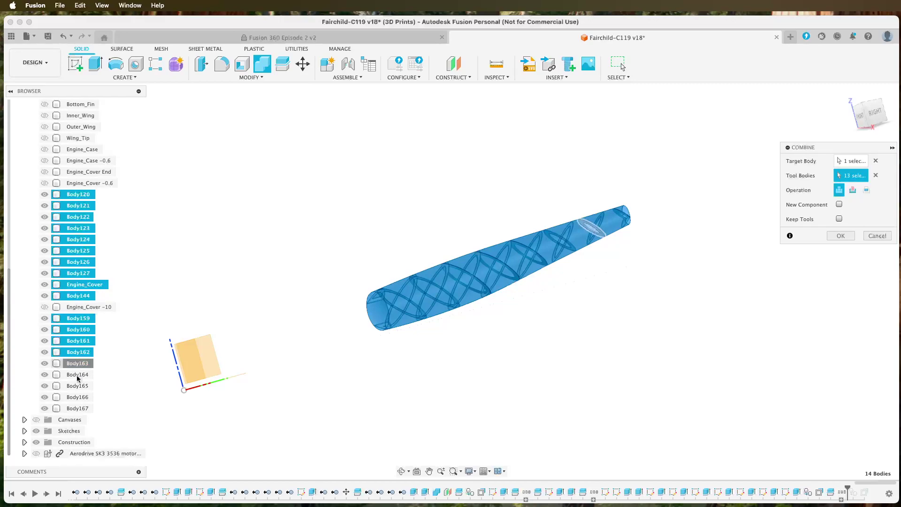
pyautogui.click(77, 365)
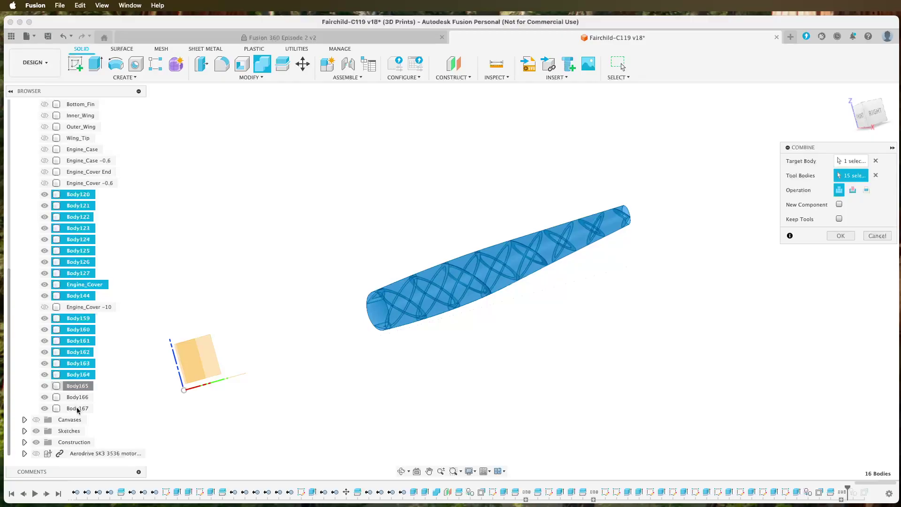
pyautogui.click(499, 433)
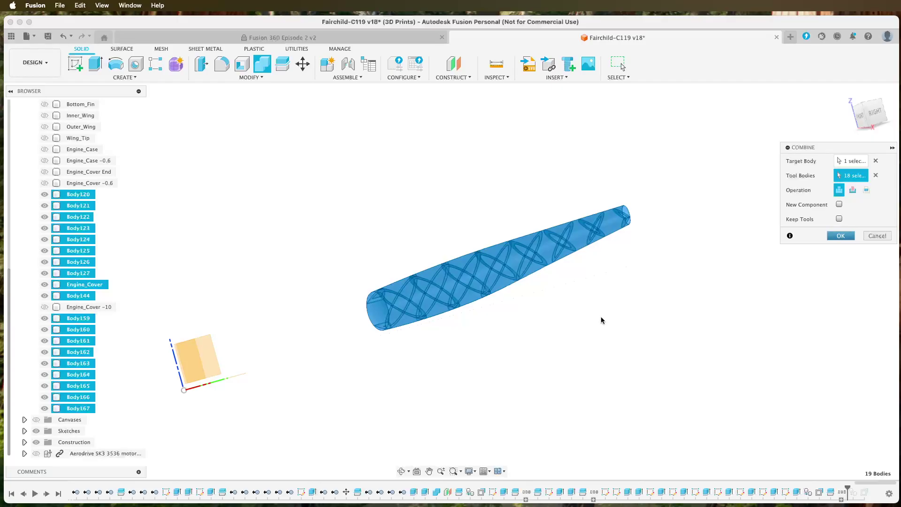
pyautogui.press('Return')
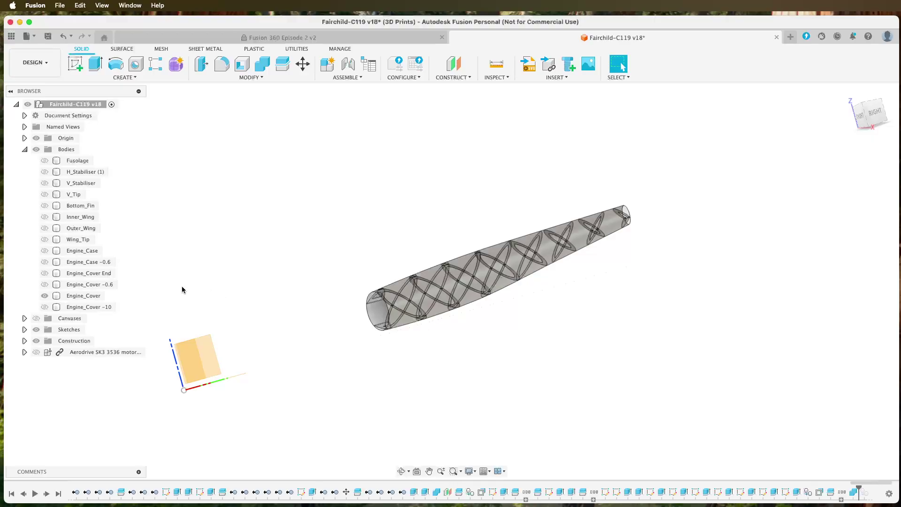
# - Check the combined Engine_Cover by toggling its visibility, and show Engine_Case to inspect both parts together
pyautogui.click(44, 296)
pyautogui.click(45, 296)
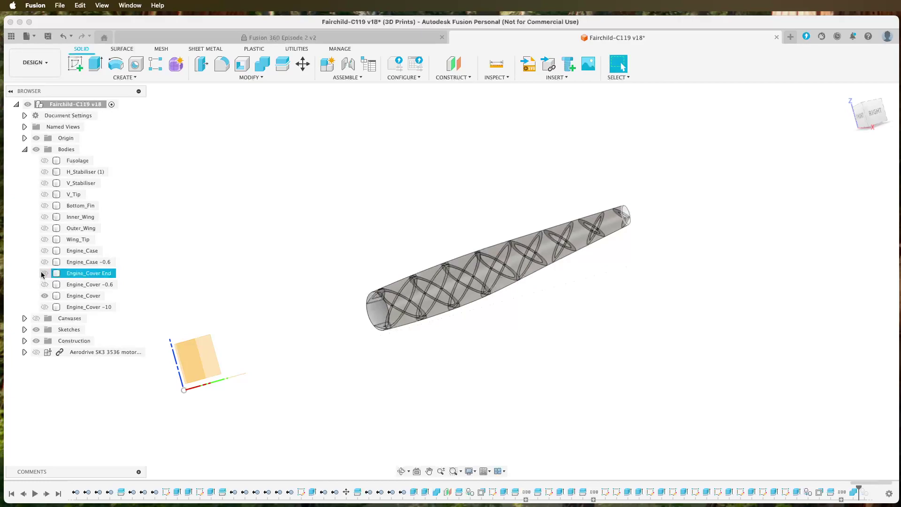
pyautogui.click(45, 251)
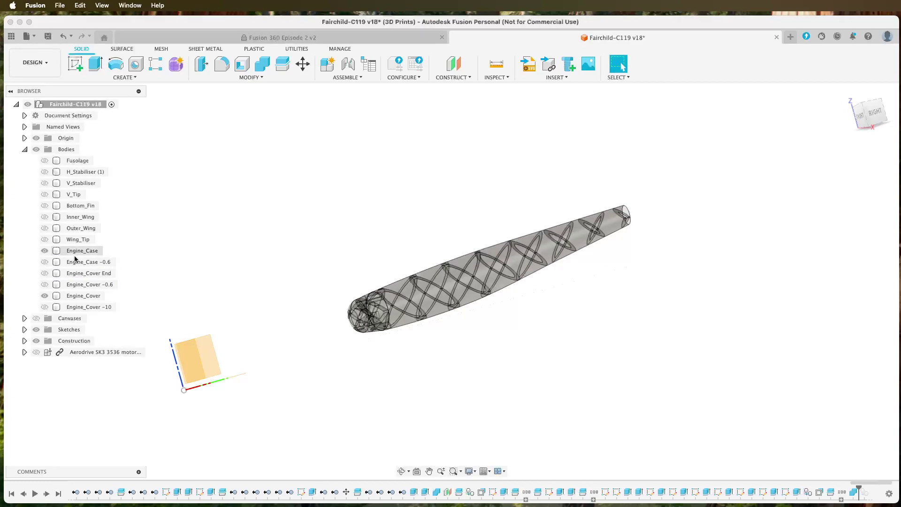
pyautogui.scroll(5, 398, 328)
pyautogui.moveTo(427, 325)
pyautogui.keyDown('shift'); pyautogui.mouseDown(button='middle')
pyautogui.moveTo(399, 348)
pyautogui.moveTo(418, 346)
pyautogui.moveTo(438, 312)
pyautogui.moveTo(444, 327)
pyautogui.moveTo(416, 332)
pyautogui.mouseUp(button='middle'); pyautogui.keyUp('shift')
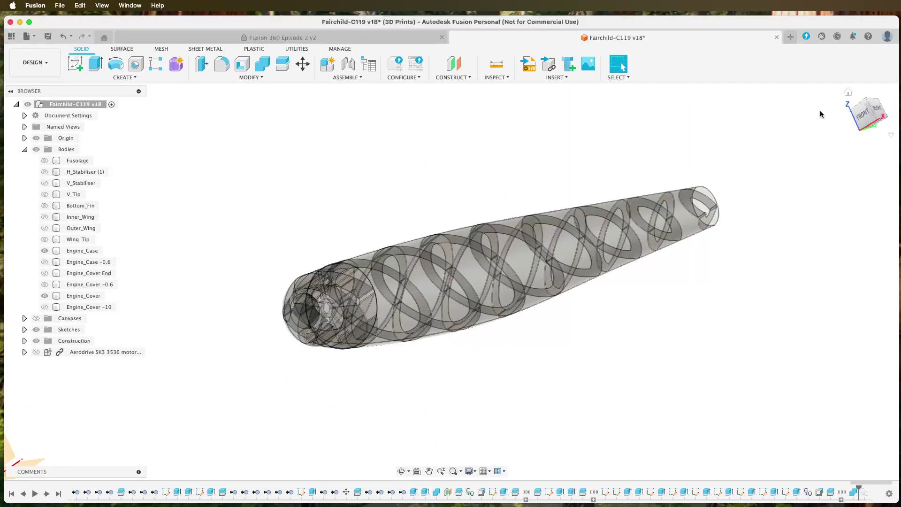
pyautogui.click(848, 98)
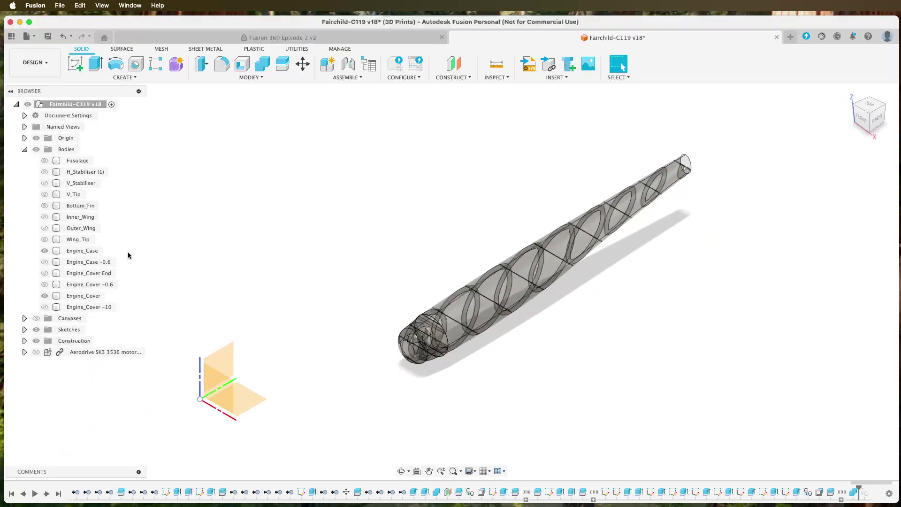
# - Show the Fusolage, H_Stabiliser (1), V_Stabiliser, V_Tip and Bottom_Fin bodies around the engine cover
pyautogui.click(45, 161)
pyautogui.click(44, 172)
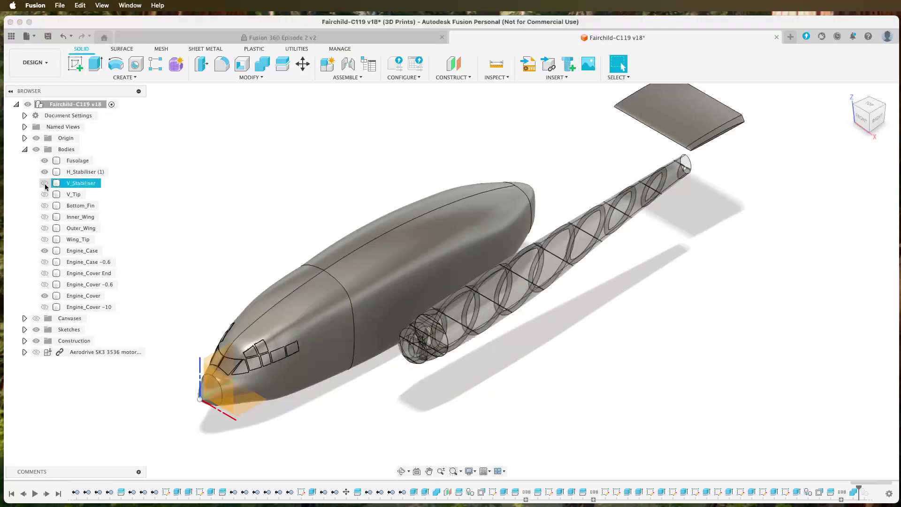
pyautogui.click(45, 183)
pyautogui.click(45, 195)
pyautogui.click(44, 205)
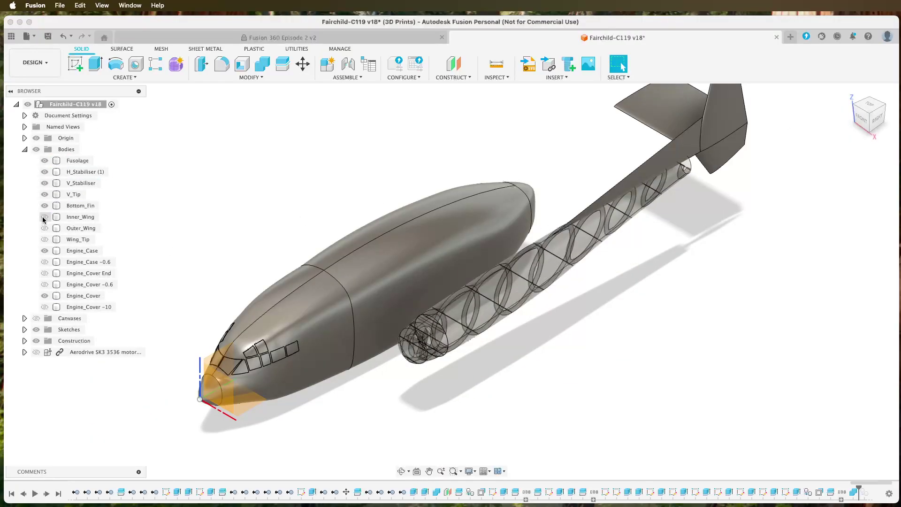
# - Show the Inner_Wing, Outer_Wing and Wing_Tip bodies, keeping Engine_Case -0.6 hidden
pyautogui.click(45, 217)
pyautogui.click(45, 228)
pyautogui.click(44, 239)
pyautogui.click(45, 261)
pyautogui.click(44, 273)
pyautogui.click(44, 262)
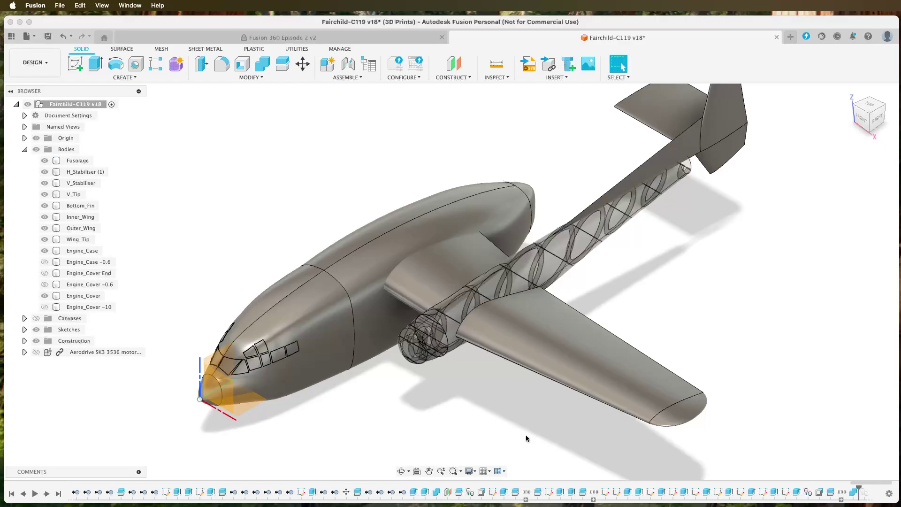
# - Show Engine_Cover End on the tail boom and review the displayed aircraft from several angles, ending in the home view
pyautogui.keyDown('shift'); pyautogui.moveTo(529, 412); pyautogui.dragTo(690, 369, button='middle'); pyautogui.keyUp('shift')
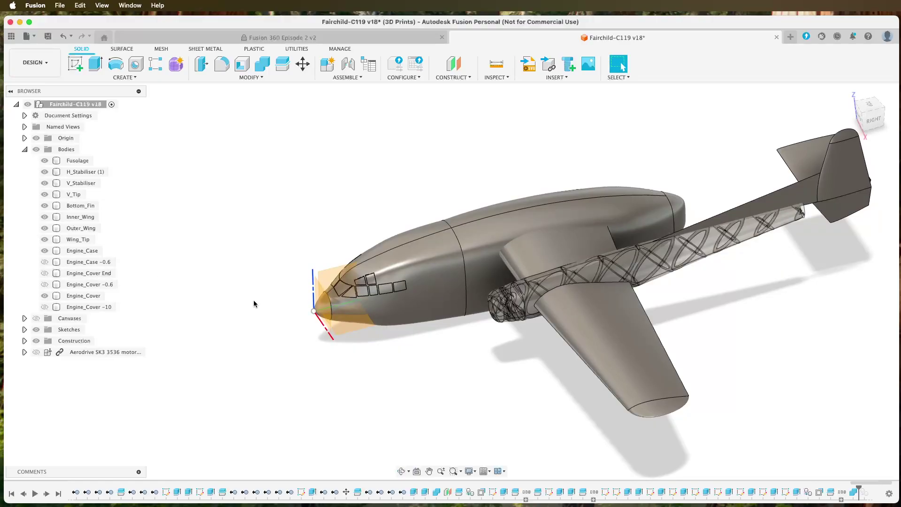
pyautogui.click(45, 273)
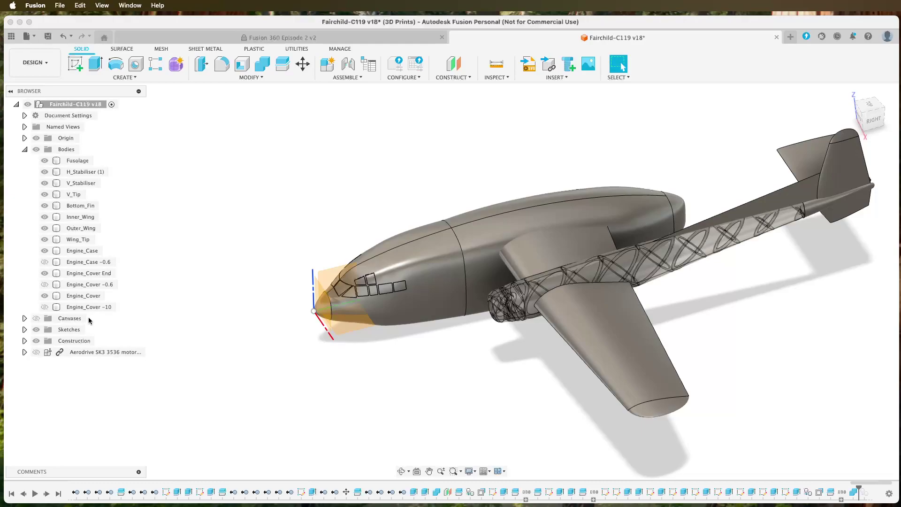
pyautogui.moveTo(787, 353); pyautogui.dragTo(643, 331, button='middle')
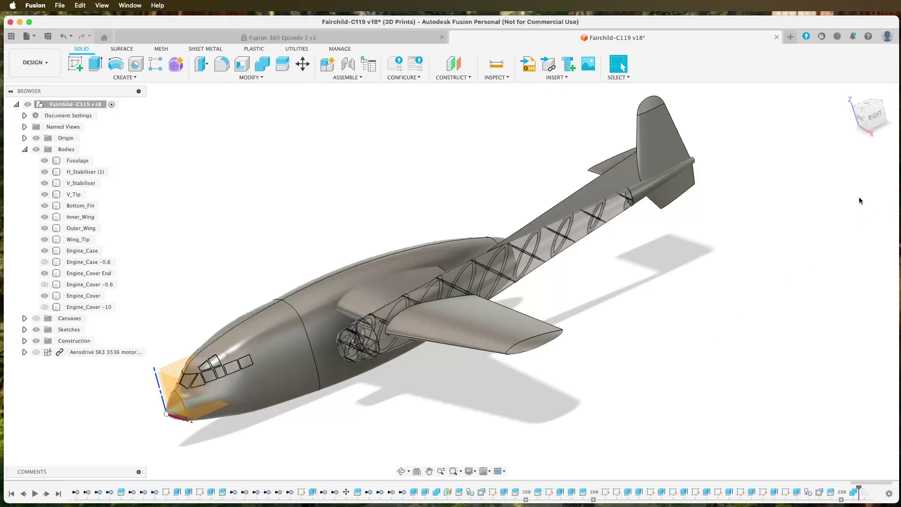
pyautogui.click(847, 92)
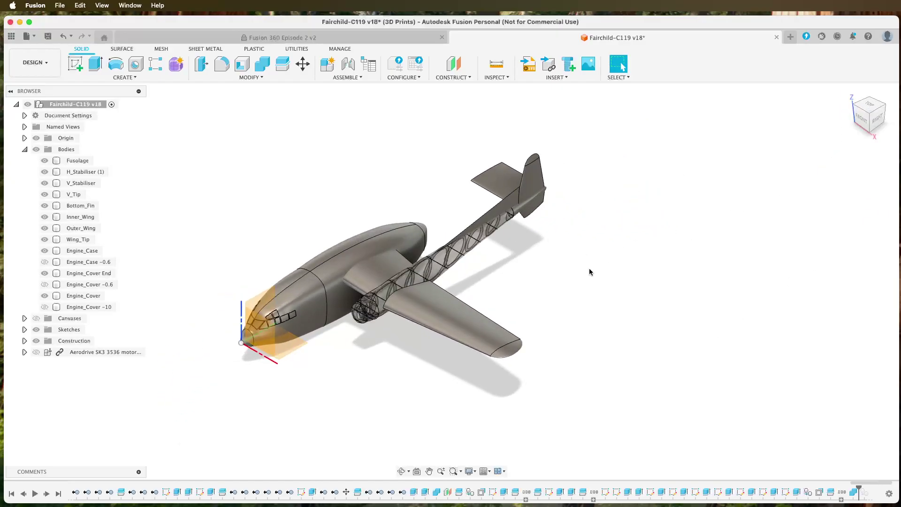